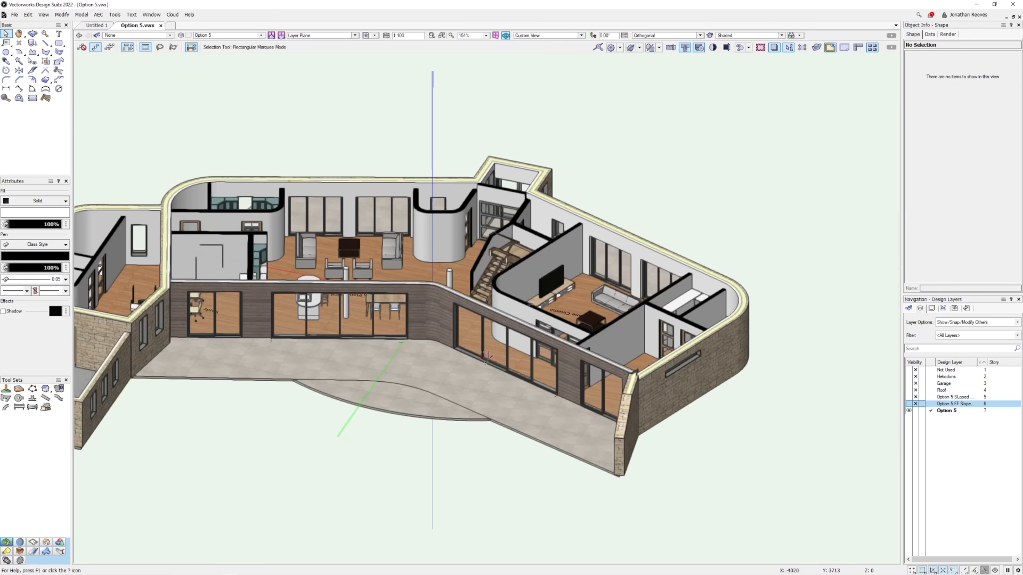
# Examine the Option 5 ground floor from above and then as a 3D view of the terrace side.
pyautogui.press('KP_5')
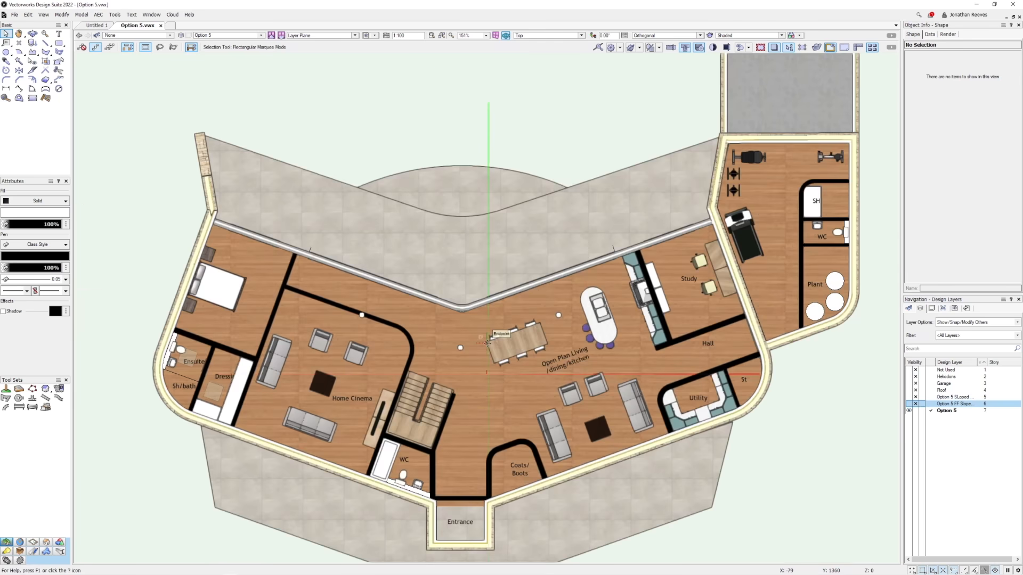
pyautogui.hotkey('shift', 'c')
pyautogui.moveTo(409, 393); pyautogui.dragTo(424, 229)
pyautogui.moveTo(271, 272); pyautogui.dragTo(534, 249)
pyautogui.press('c')
pyautogui.moveTo(270, 114); pyautogui.dragTo(714, 438)
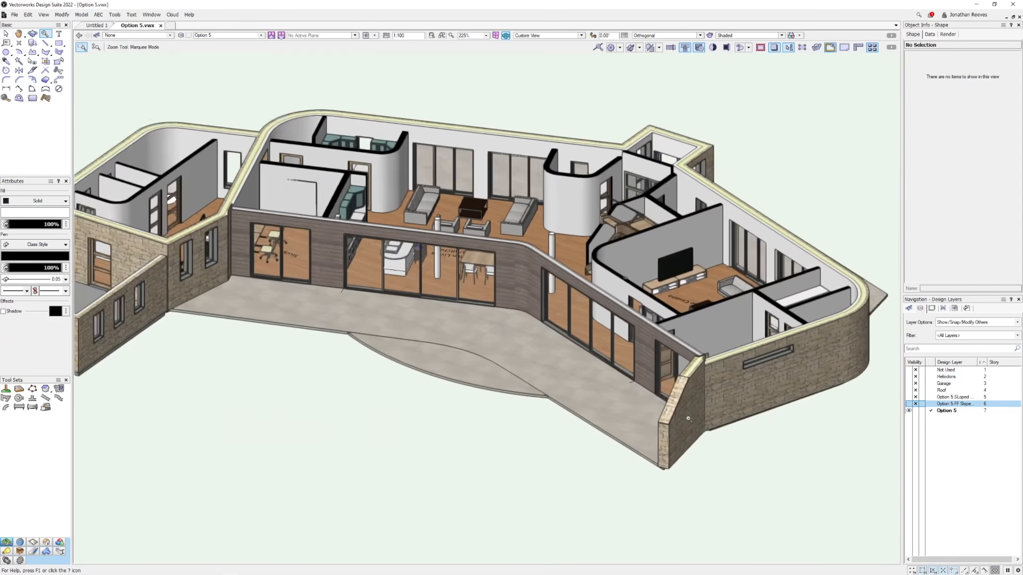
pyautogui.press('x')
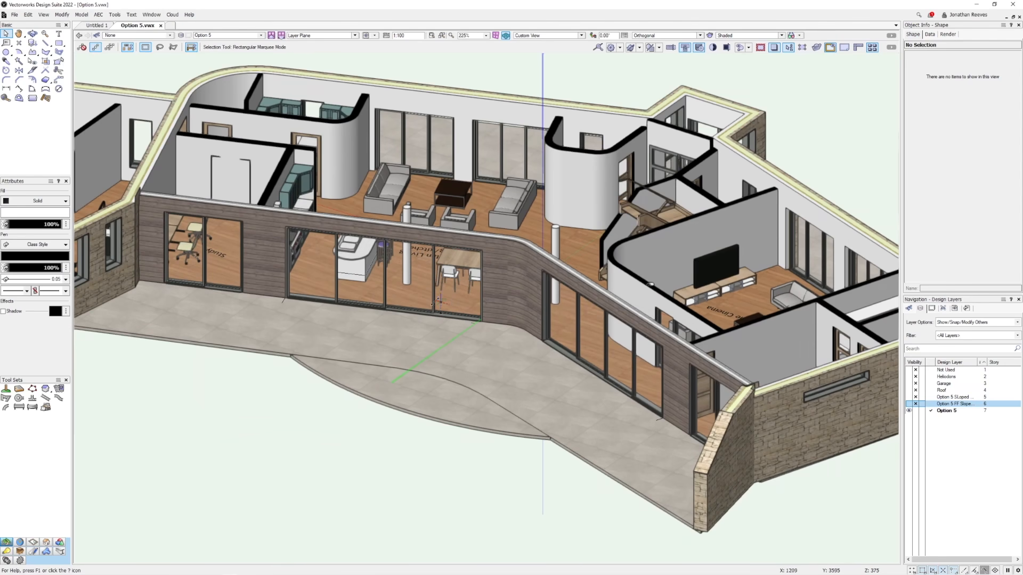
# Set the Datasmith Direct Link quality to High and synchronize the ground floor model through the link.
pyautogui.click(6, 552)
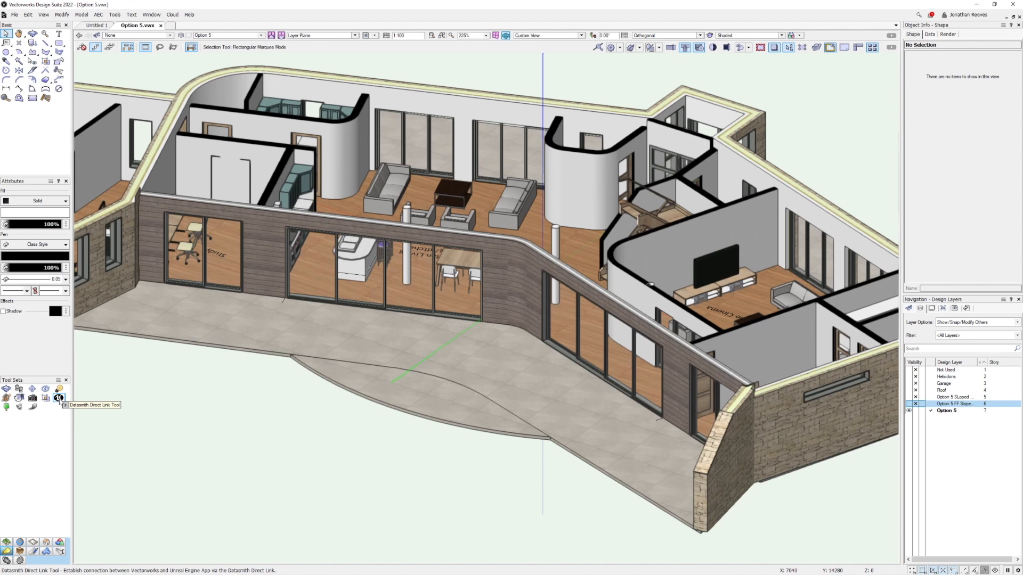
pyautogui.click(60, 398)
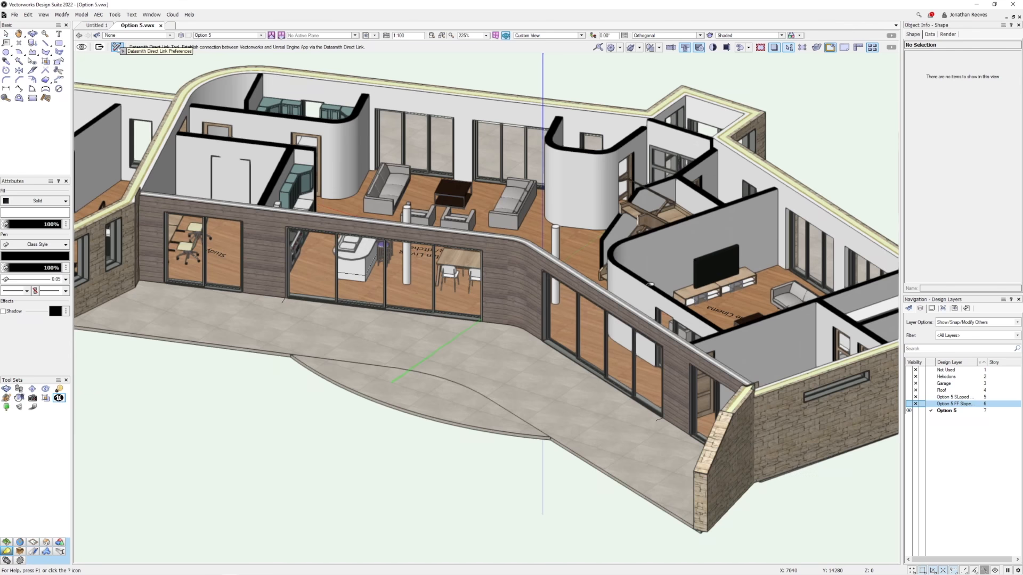
pyautogui.click(118, 48)
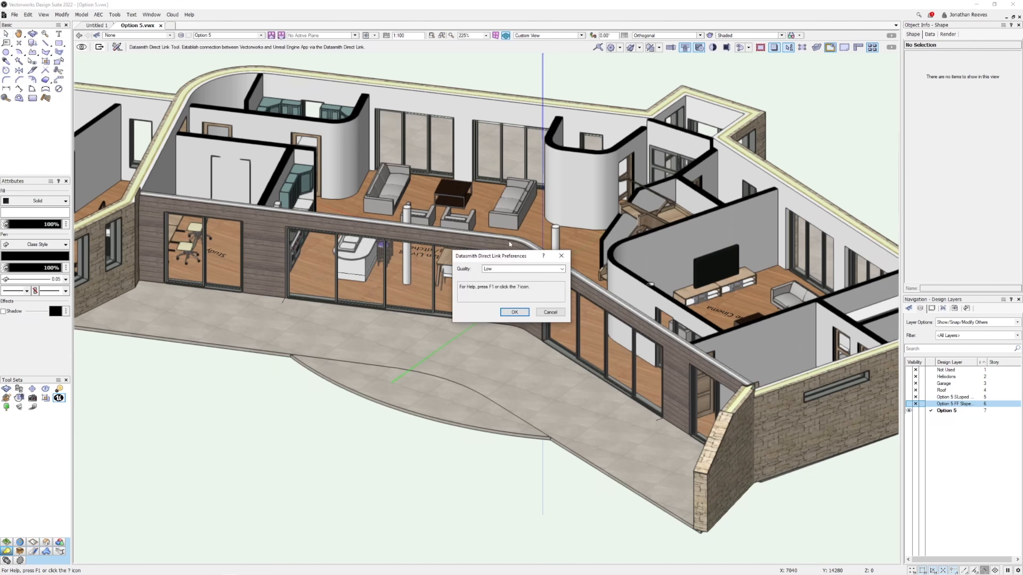
pyautogui.click(506, 269)
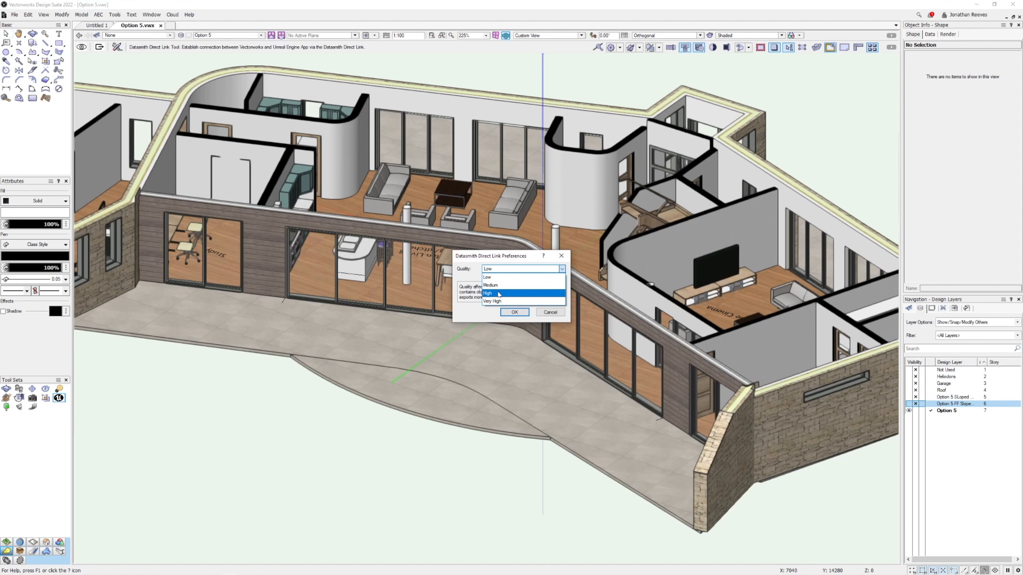
pyautogui.click(498, 293)
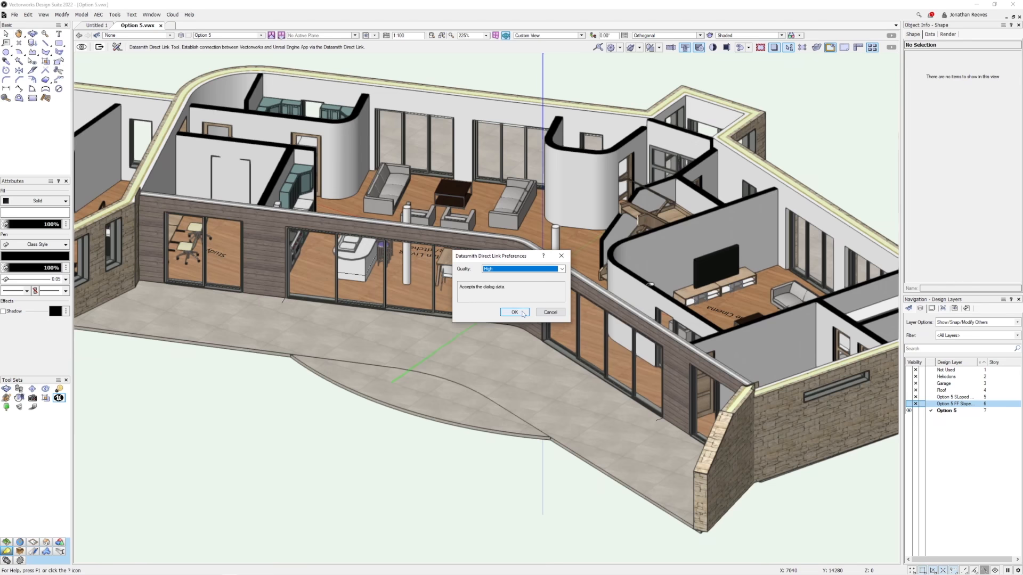
pyautogui.click(521, 313)
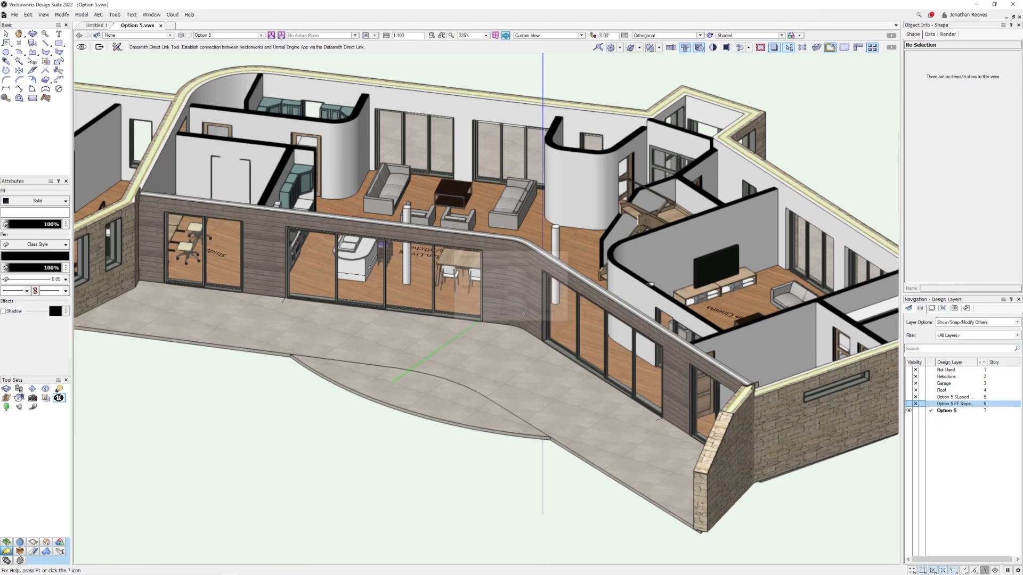
pyautogui.click(82, 47)
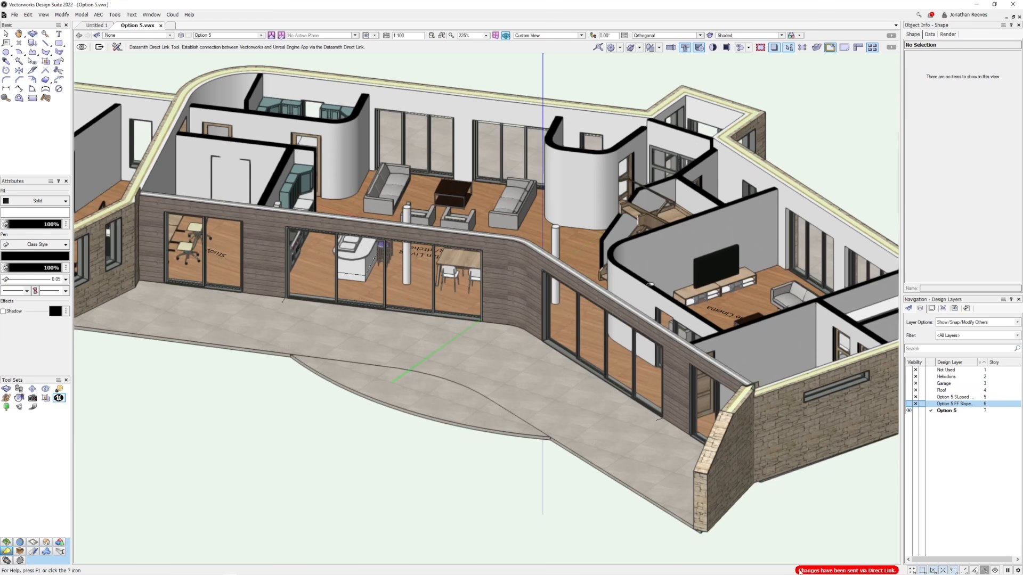
# Switch to Twinmotion and import the Vectorworks2022 Option_5_DDL_ direct link source with Keep hierarchy.
pyautogui.moveTo(321, 564)
pyautogui.click(215, 569)
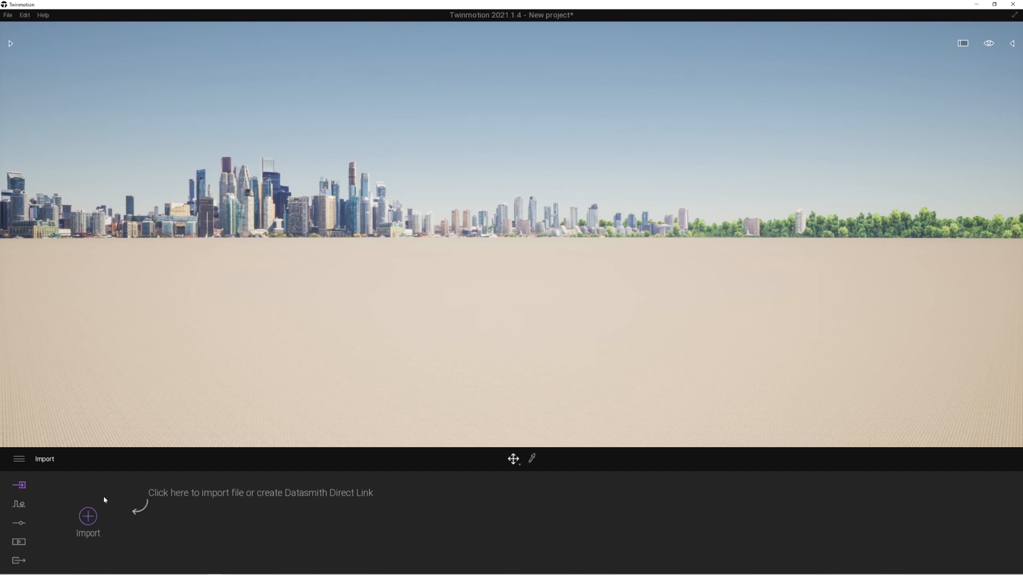
pyautogui.click(88, 522)
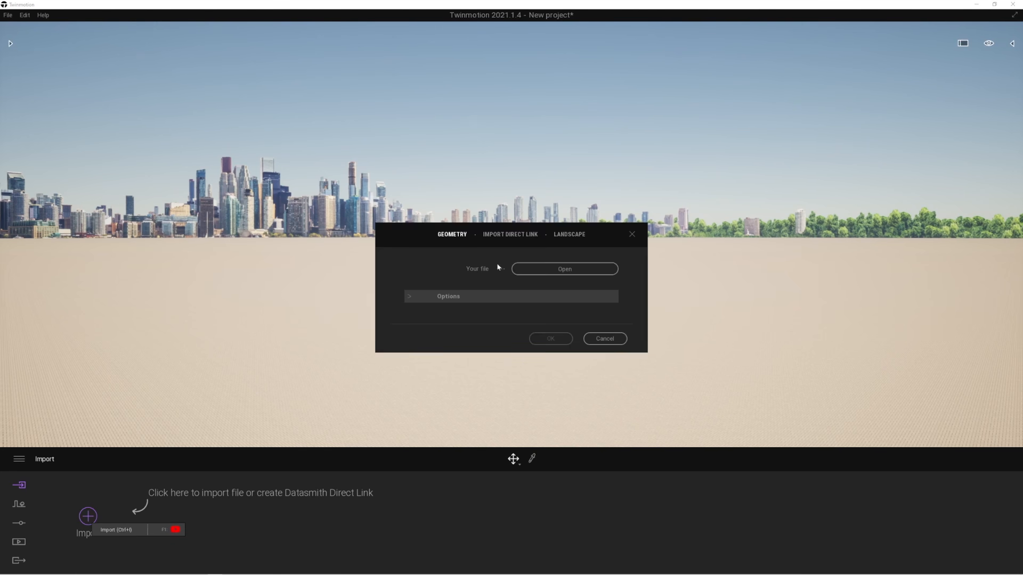
pyautogui.click(506, 237)
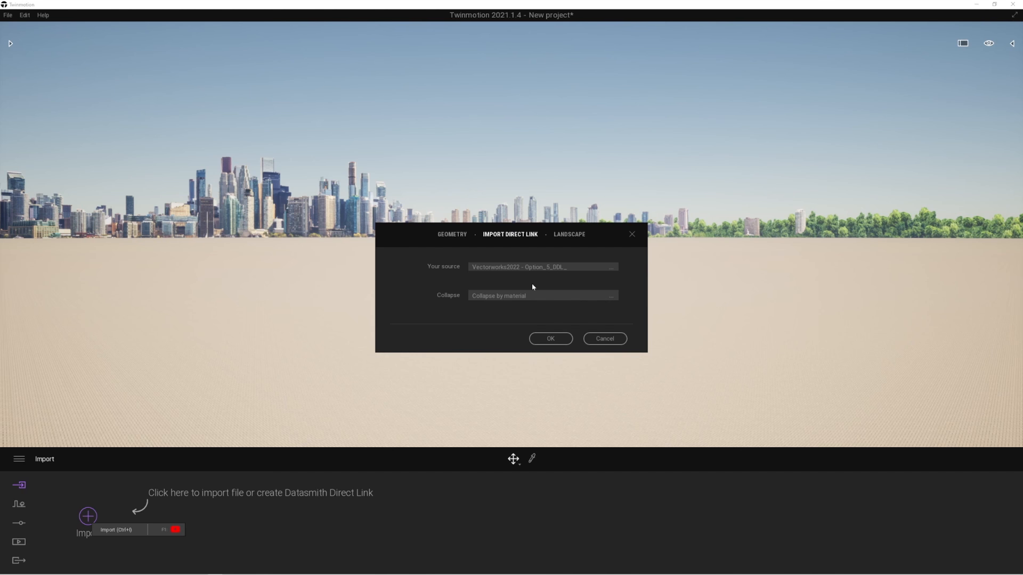
pyautogui.click(530, 296)
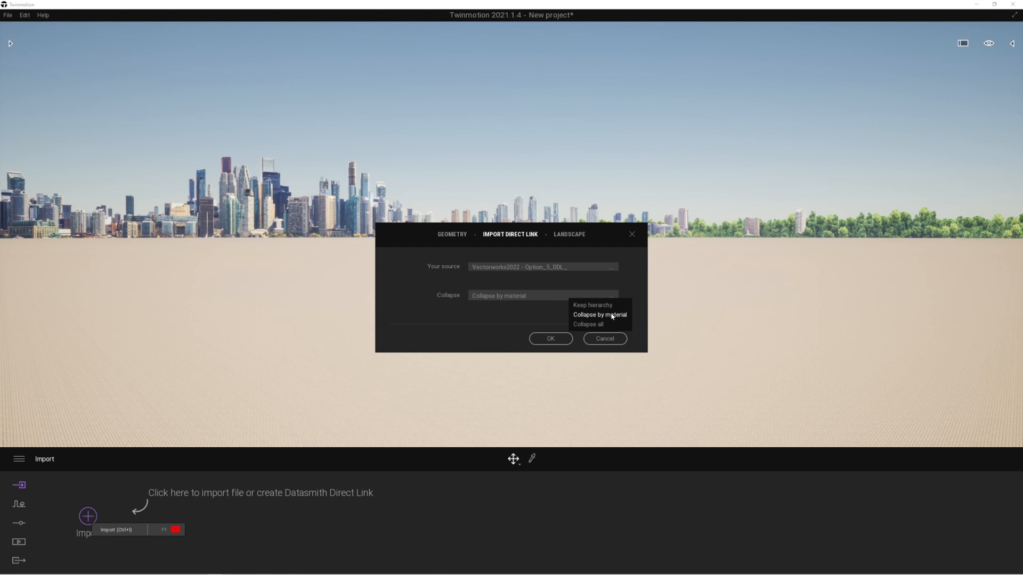
pyautogui.click(585, 306)
pyautogui.click(551, 339)
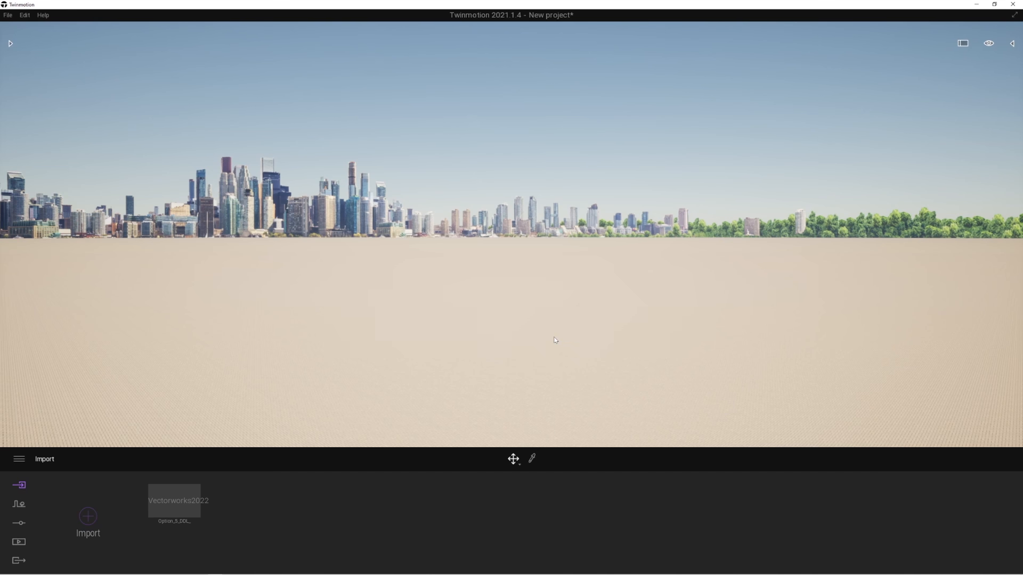
# Show the scene graph, collapse the Option_5_DDL_ folder and frame the imported house in the viewport.
pyautogui.click(1013, 44)
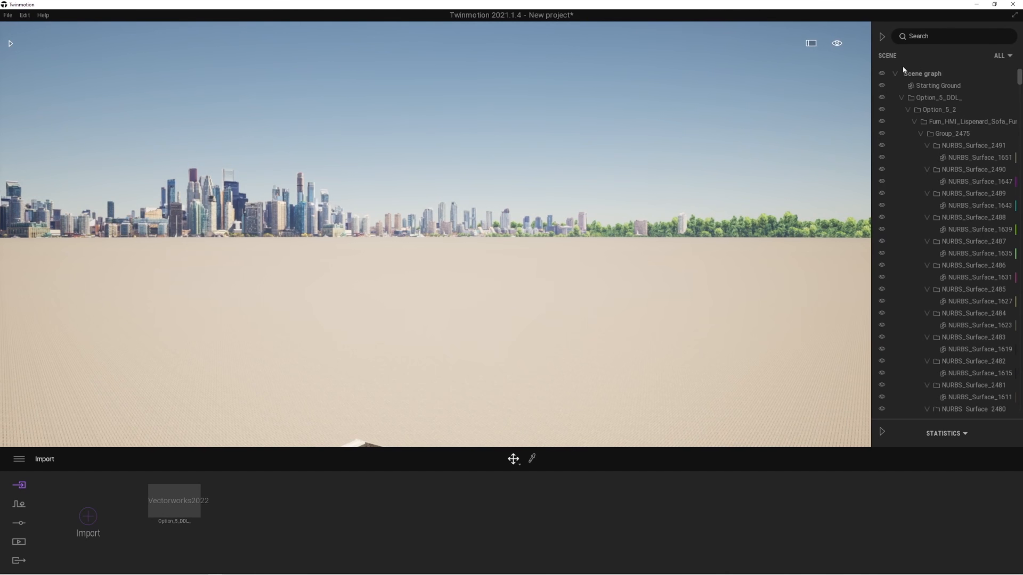
pyautogui.click(901, 98)
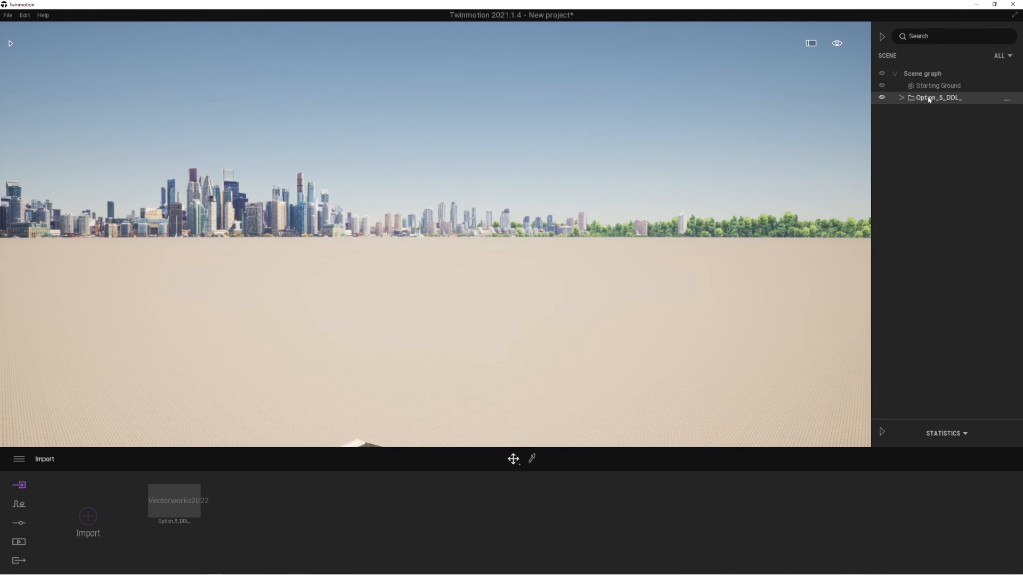
pyautogui.press('f')
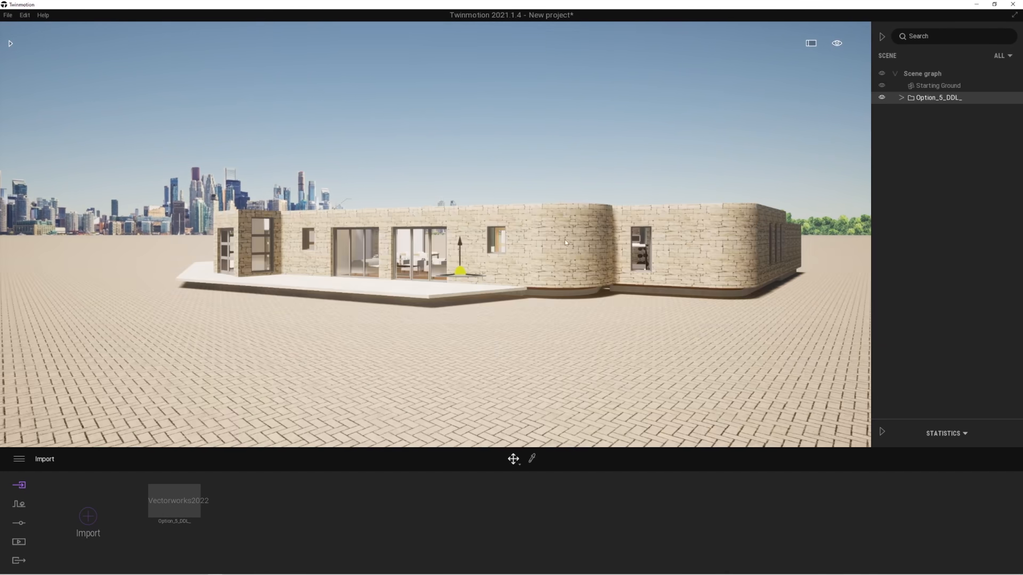
# Fly around the imported house to examine its terrace side, glazed openings and interior from above.
pyautogui.press('w')
pyautogui.press('d')
pyautogui.press('e')
pyautogui.moveTo(609, 206); pyautogui.dragTo(506, 282, button='right')
pyautogui.press('d')
pyautogui.moveTo(686, 239); pyautogui.dragTo(458, 210, button='right')
pyautogui.press('d')
pyautogui.press('q')
pyautogui.press('w')
pyautogui.moveTo(669, 340); pyautogui.dragTo(707, 349, button='right')
pyautogui.press('s')
pyautogui.press('d')
pyautogui.press('s')
pyautogui.press('w')
pyautogui.press('q')
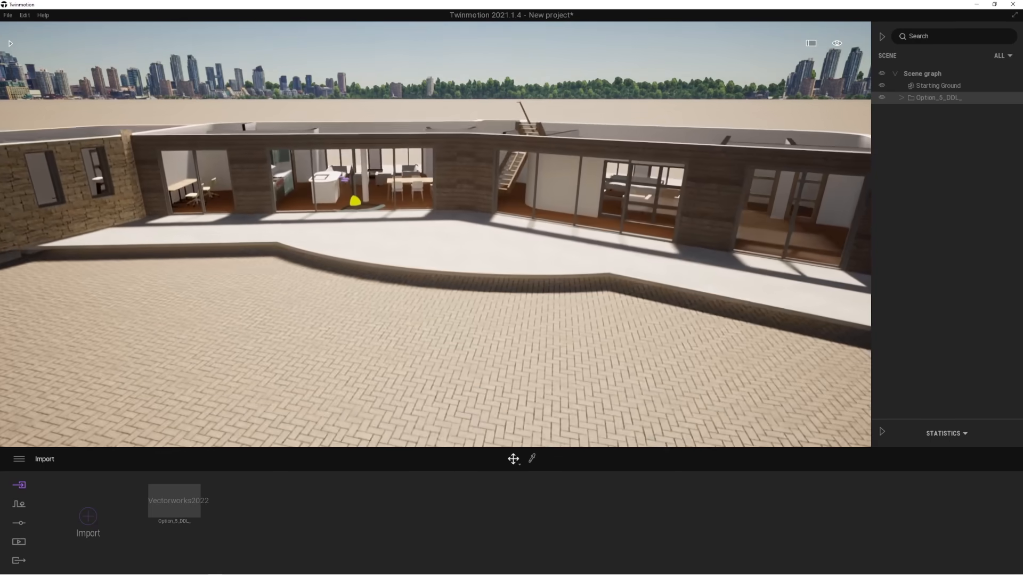
pyautogui.press('e')
pyautogui.scroll(-1, 482, 354)
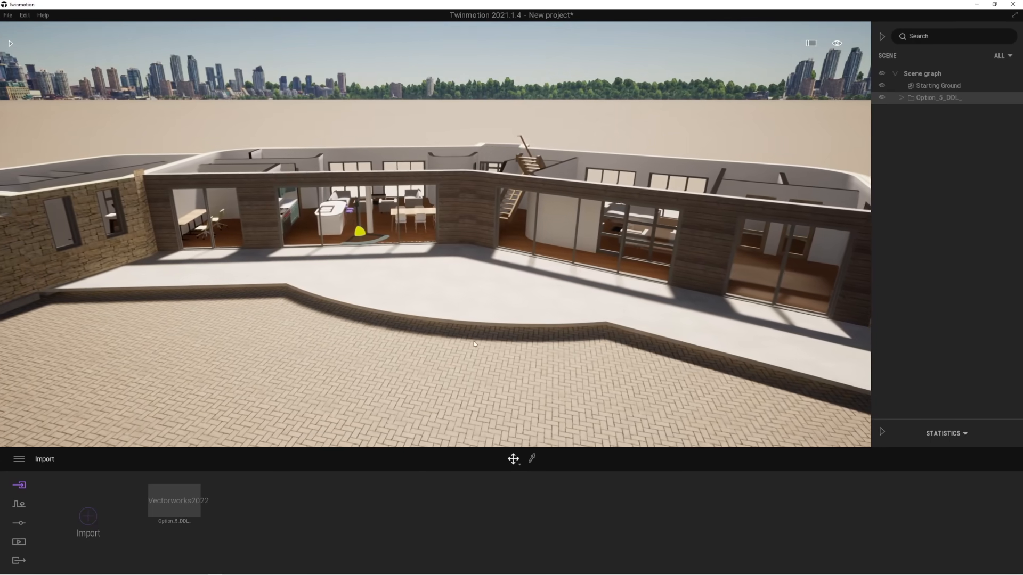
pyautogui.moveTo(528, 347); pyautogui.dragTo(528, 347, button='right')
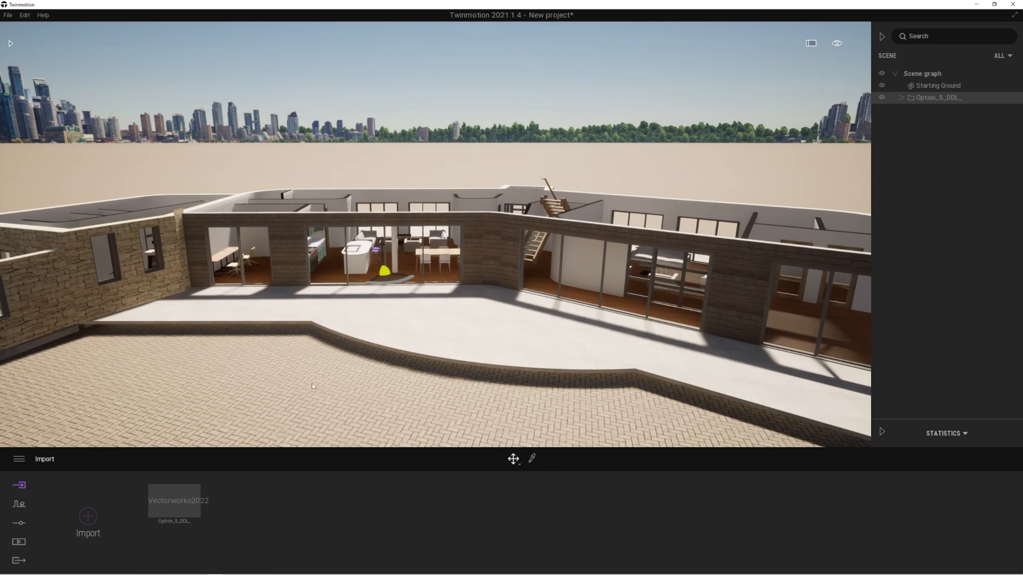
# Switch to Vectorworks, make the Option 5 FF Sloped Roof and Option 5 SLoped Roof layers visible, and synchronize the Direct Link.
pyautogui.click(230, 570)
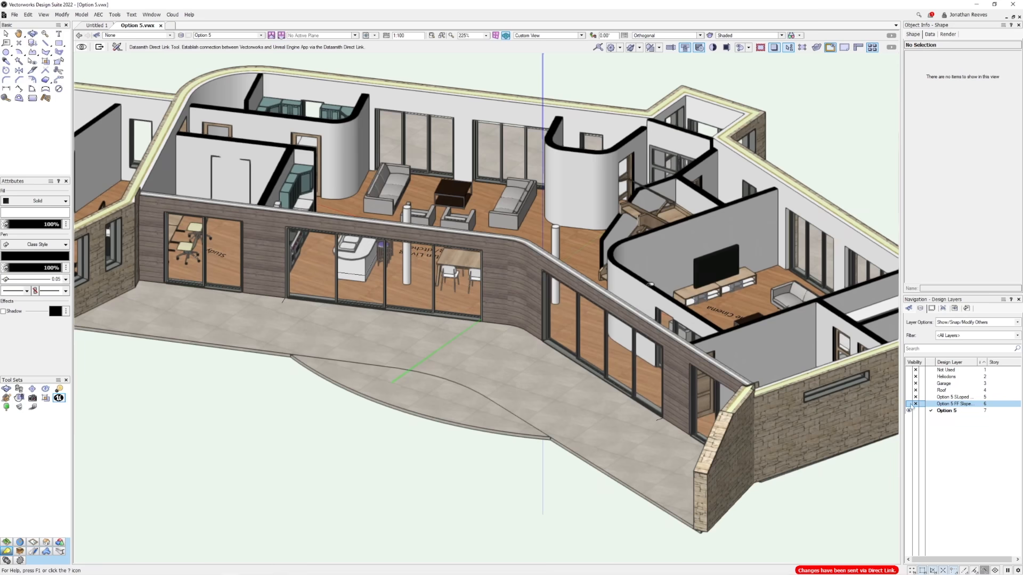
pyautogui.click(909, 404)
pyautogui.click(909, 397)
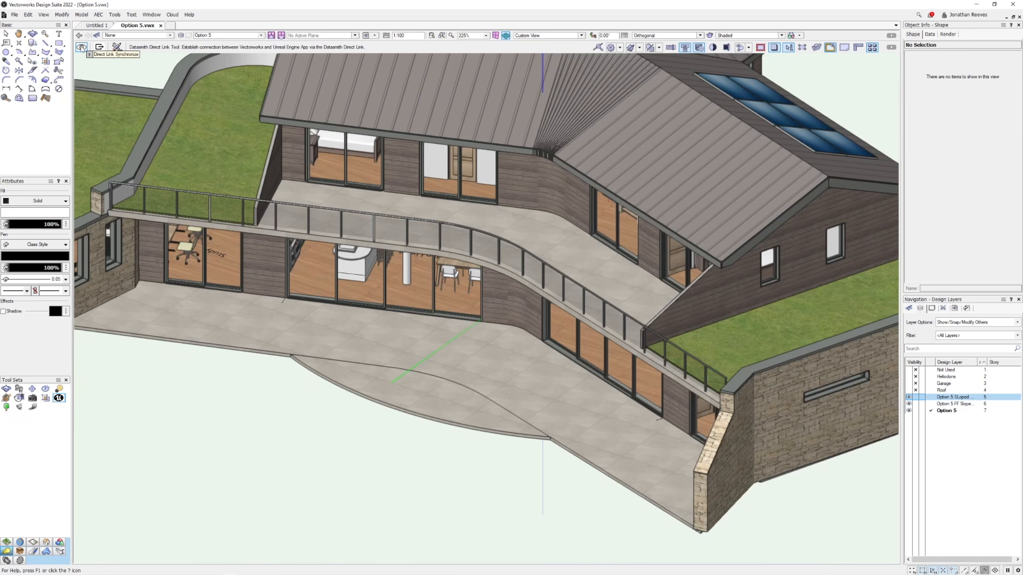
pyautogui.click(82, 47)
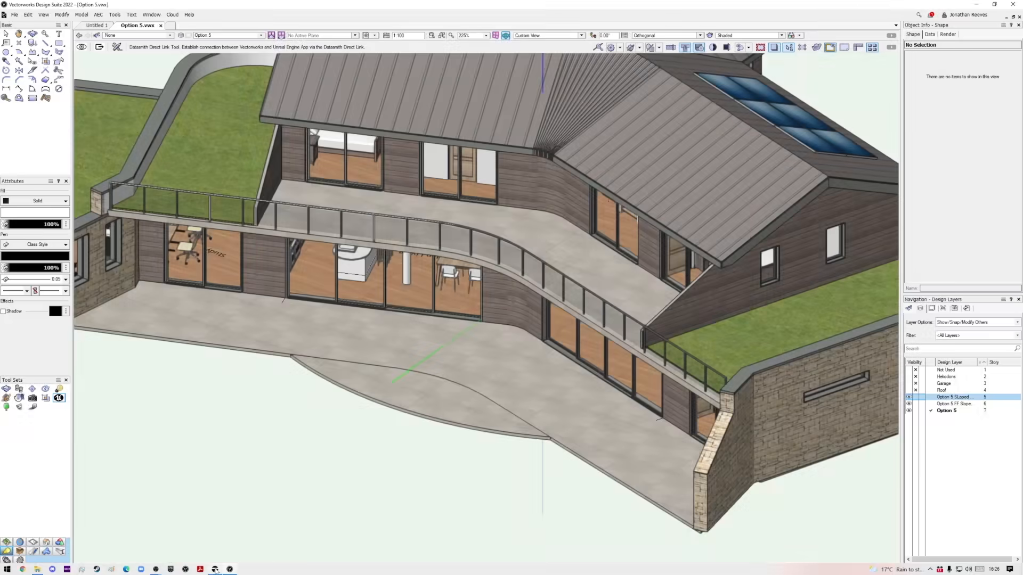
# Switch to Twinmotion and examine the updated house with its upper floor and roof from several distances and angles.
pyautogui.click(216, 569)
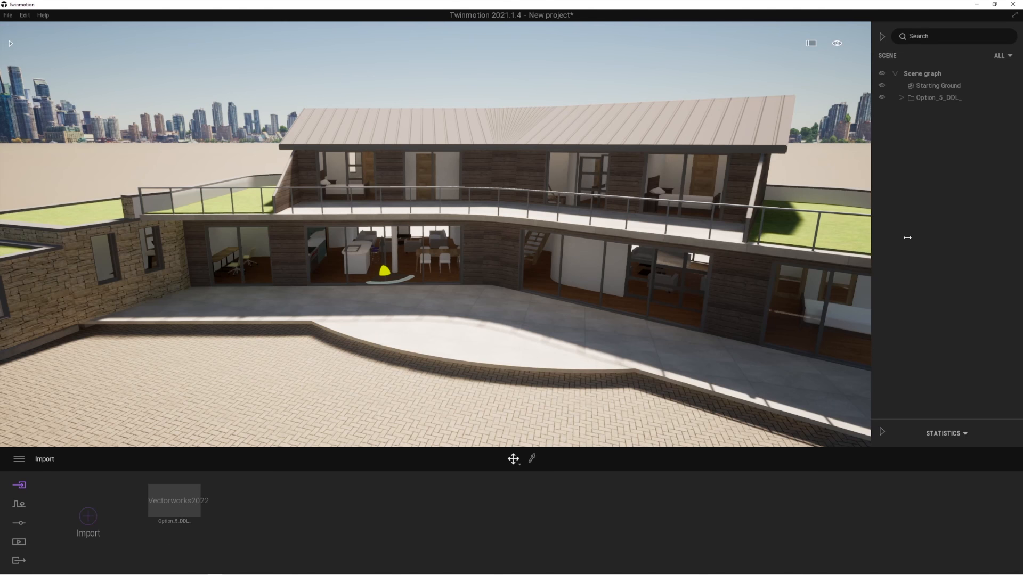
pyautogui.scroll(-5, 515, 332)
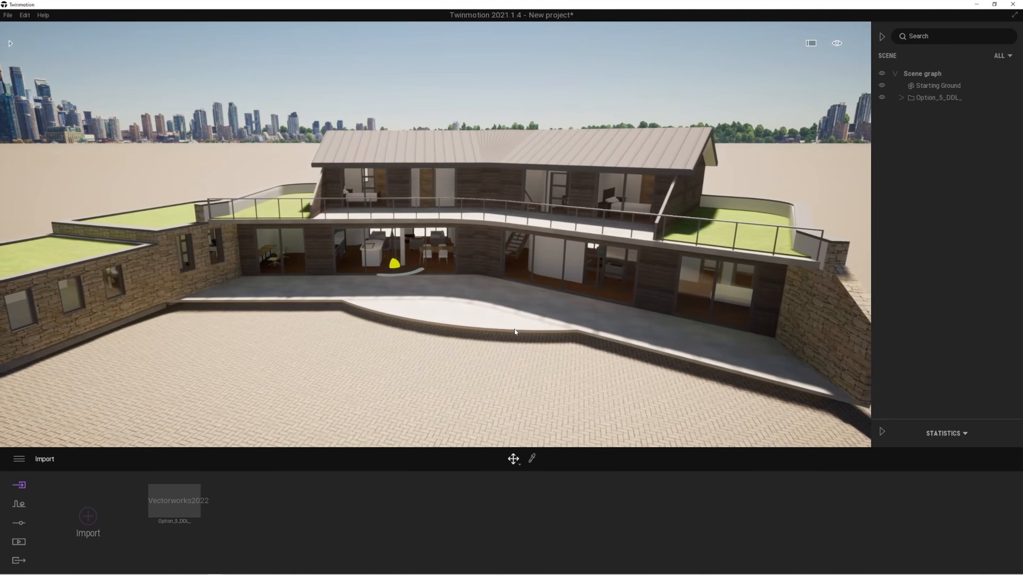
pyautogui.scroll(-5, 515, 332)
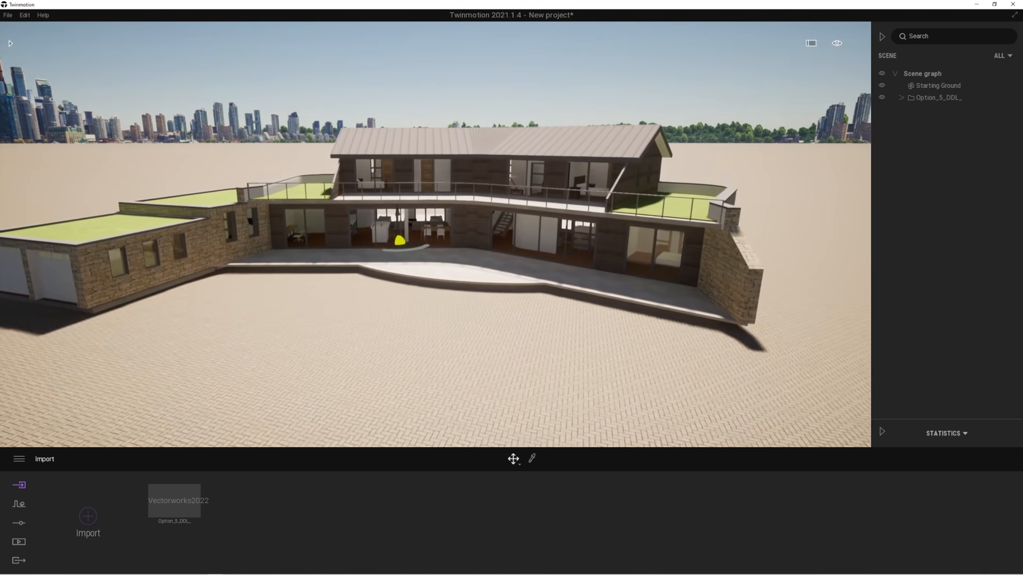
pyautogui.moveTo(498, 335); pyautogui.dragTo(471, 298, button='right')
pyautogui.keyDown('shift'); pyautogui.moveTo(472, 298); pyautogui.dragTo(480, 335, button='middle'); pyautogui.keyUp('shift')
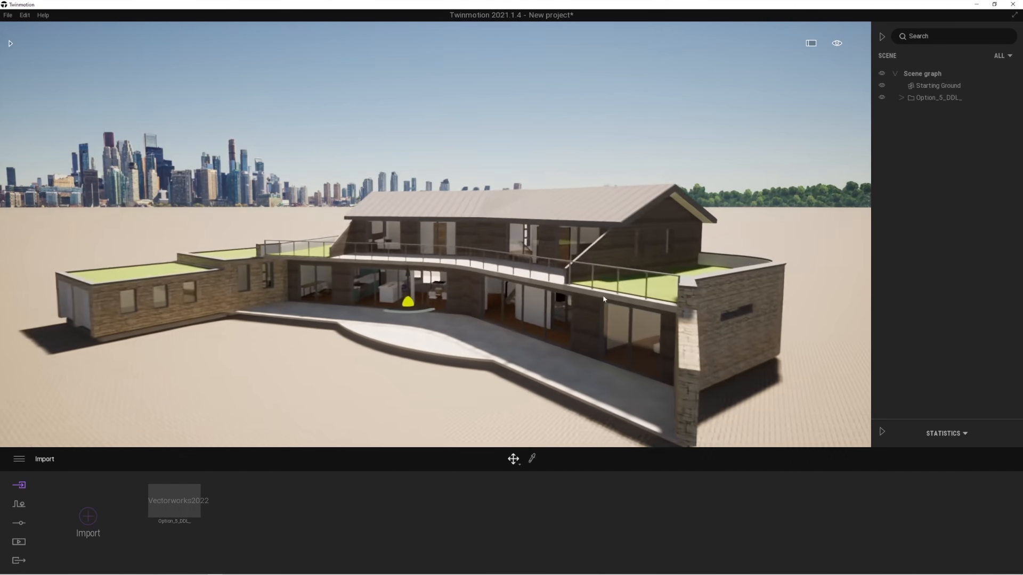
pyautogui.scroll(3, 479, 335)
# Expand Option_5_DDL_ in the scene graph and collapse its sloped roof, FF sloped roof and Option 5 folders.
pyautogui.click(902, 98)
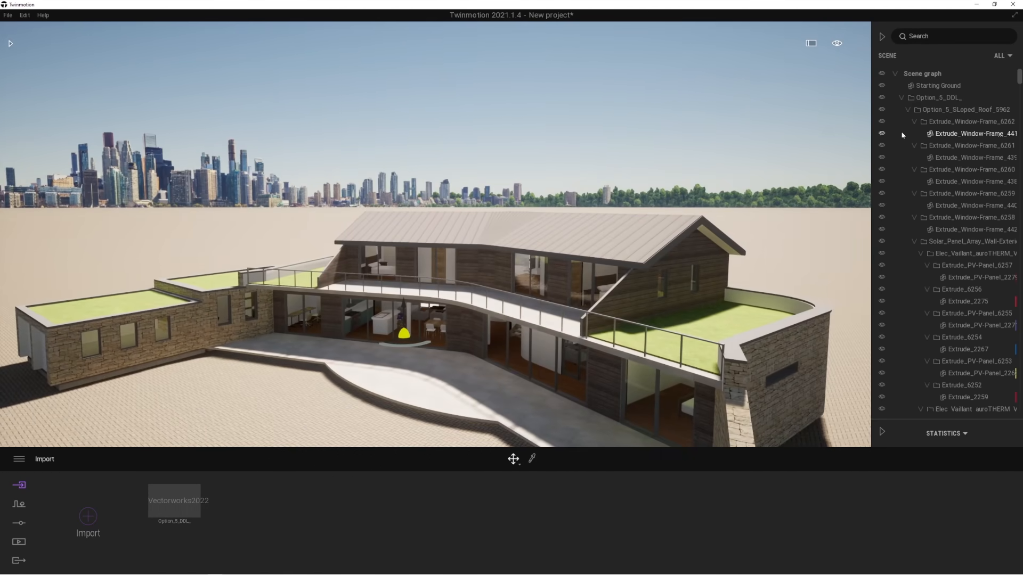
pyautogui.click(908, 110)
pyautogui.click(908, 122)
pyautogui.click(908, 134)
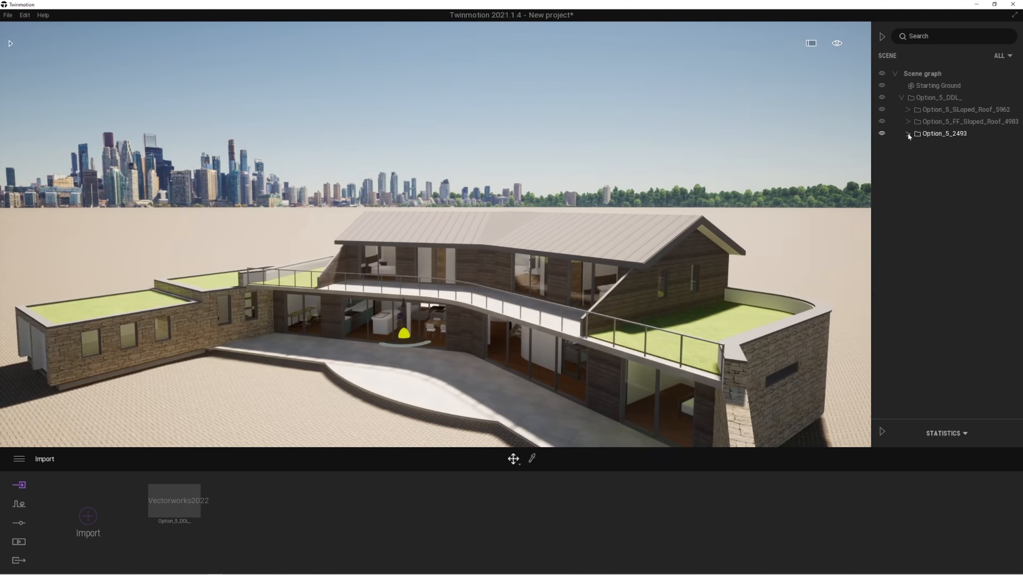
# Hide the Option_5_SLoped_Roof and Option_5_FF_Sloped_Roof folders to expose the ground floor interior from above.
pyautogui.press('e')
pyautogui.moveTo(479, 299); pyautogui.dragTo(519, 385, button='right')
pyautogui.moveTo(511, 341); pyautogui.dragTo(530, 286, button='middle')
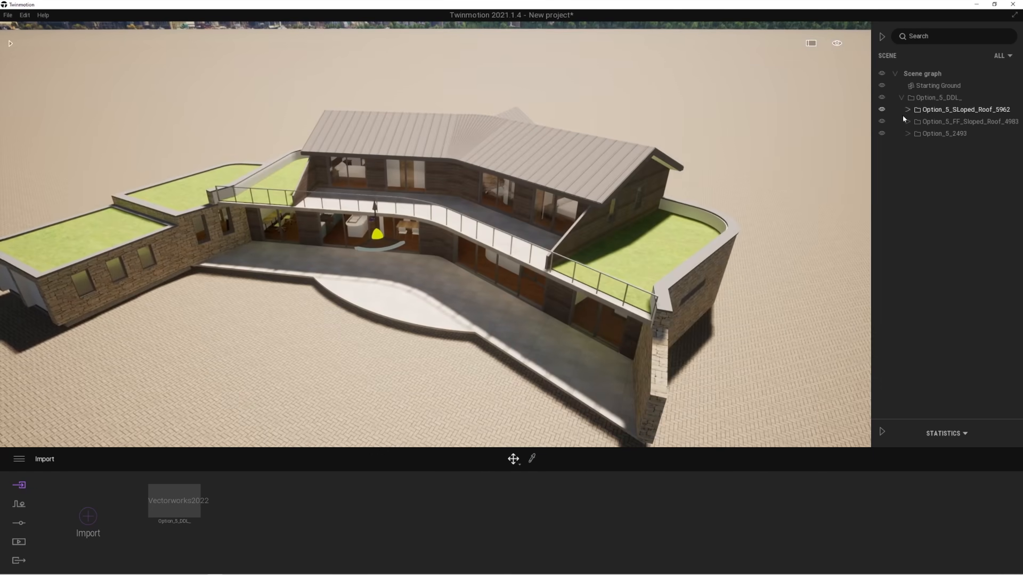
pyautogui.click(882, 109)
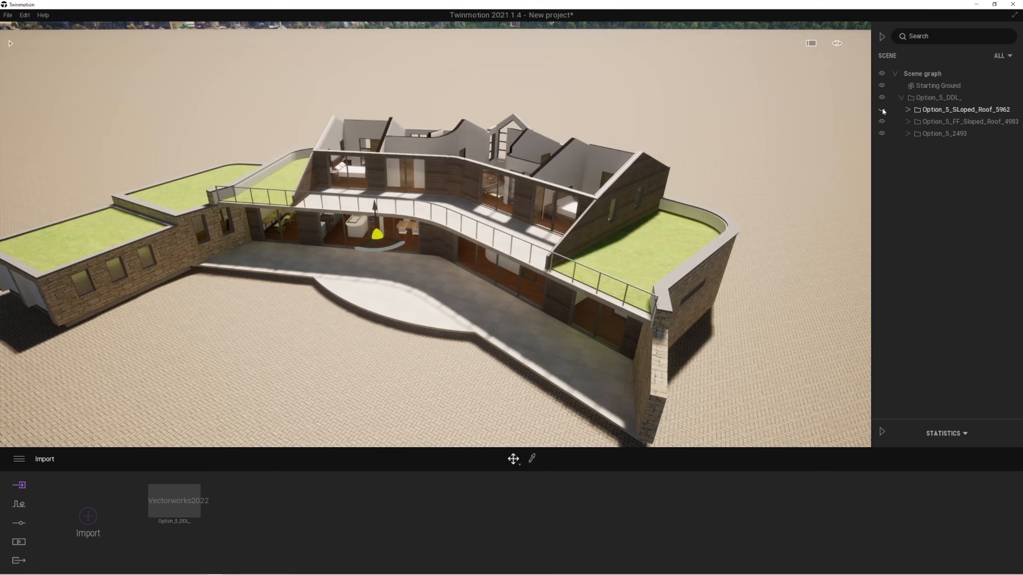
pyautogui.click(881, 122)
pyautogui.moveTo(633, 174); pyautogui.dragTo(591, 216, button='right')
pyautogui.press('e')
pyautogui.moveTo(633, 175); pyautogui.dragTo(818, 3, button='right')
# Change the time of day so the sunlight and shadows fall differently across the ground floor.
pyautogui.moveTo(837, 44)
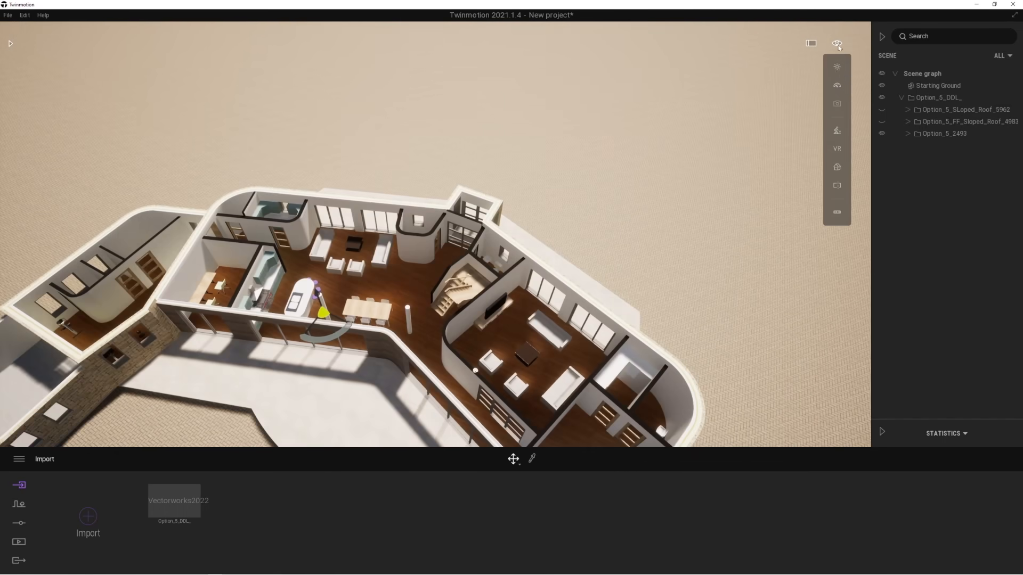
pyautogui.click(838, 70)
pyautogui.moveTo(800, 112); pyautogui.dragTo(781, 125)
pyautogui.moveTo(569, 262); pyautogui.dragTo(627, 233, button='middle')
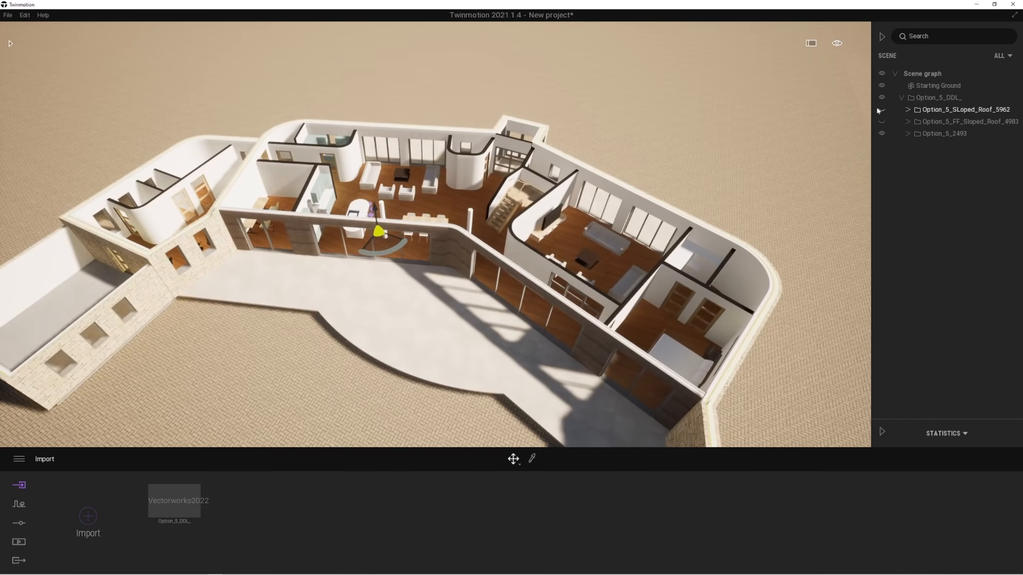
# Show the Option_5_SLoped_Roof and Option_5_FF_Sloped_Roof folders again to bring back the complete house.
pyautogui.click(882, 110)
pyautogui.click(882, 121)
pyautogui.moveTo(602, 284); pyautogui.dragTo(602, 248, button='middle')
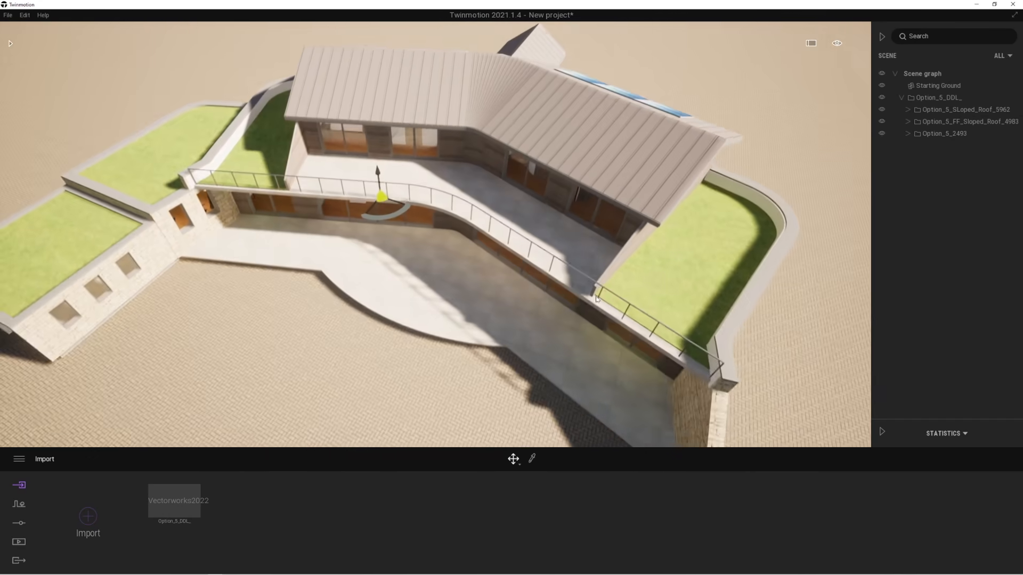
# Examine the complete house from raised and lower viewpoints along its terrace side.
pyautogui.moveTo(601, 247); pyautogui.dragTo(602, 213, button='right')
pyautogui.moveTo(538, 315); pyautogui.dragTo(535, 254, button='middle')
pyautogui.moveTo(535, 254); pyautogui.dragTo(530, 358, button='right')
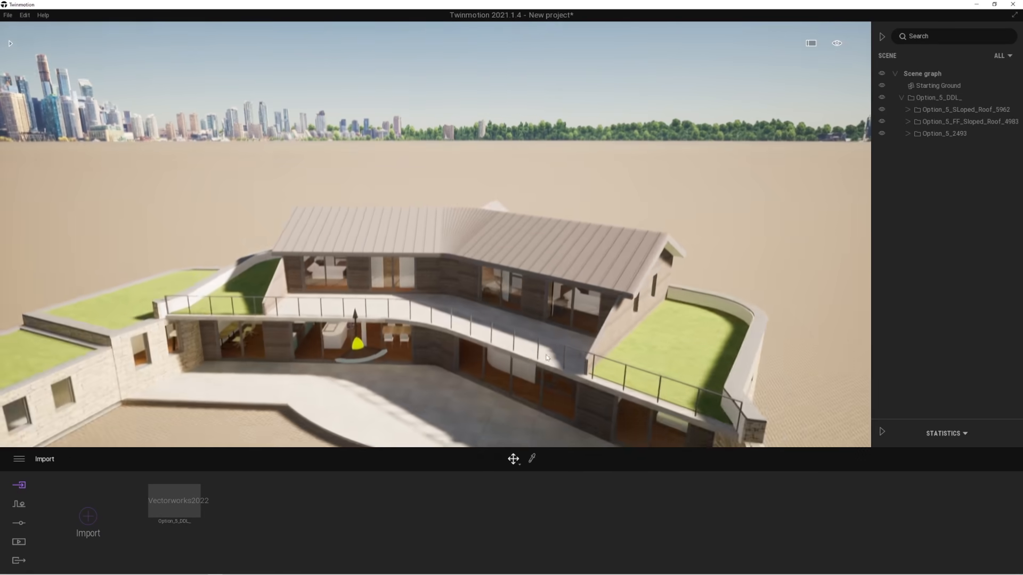
pyautogui.moveTo(529, 358); pyautogui.dragTo(522, 250, button='middle')
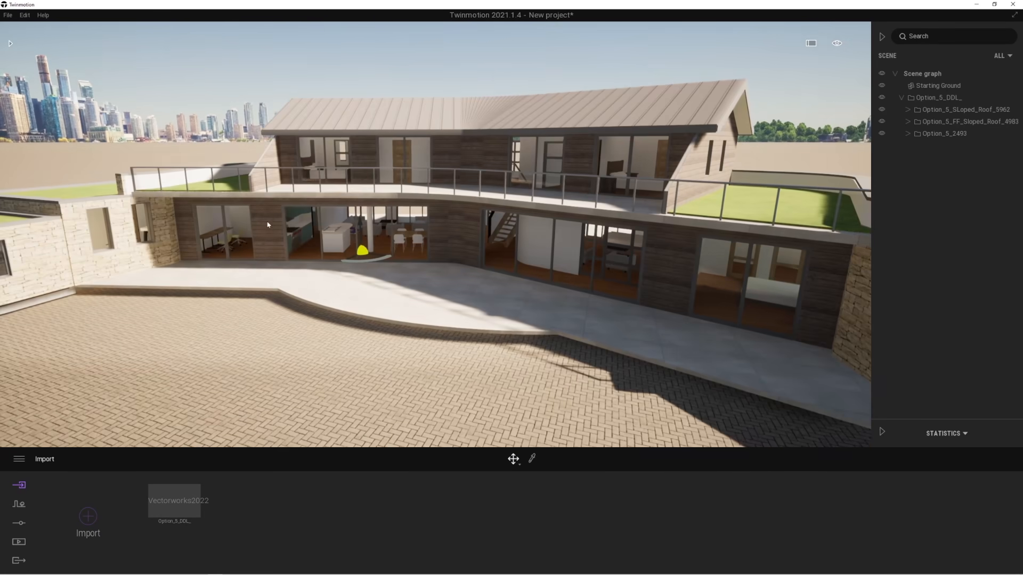
pyautogui.scroll(-2, 560, 273)
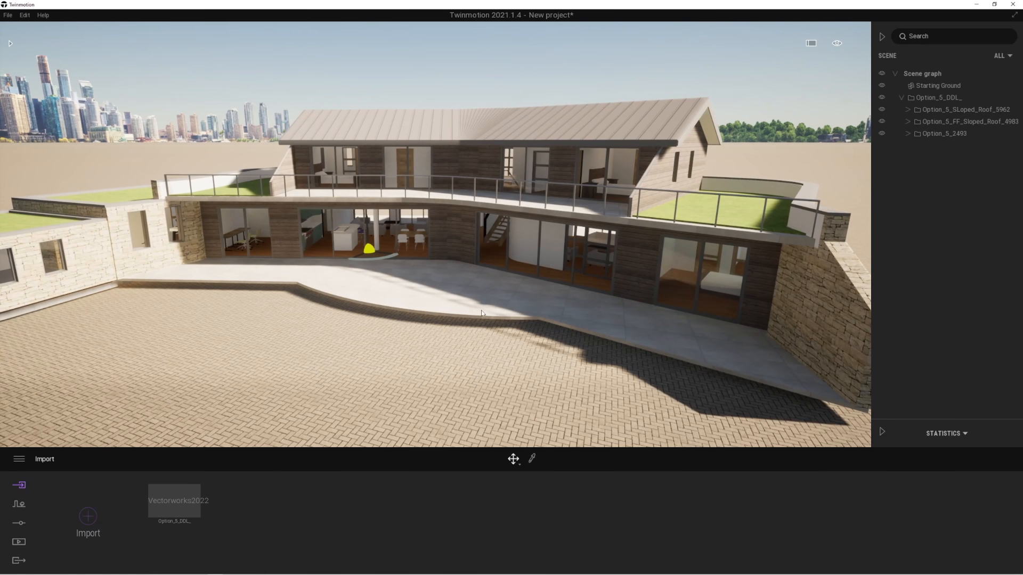
pyautogui.scroll(-2, 482, 313)
pyautogui.moveTo(500, 234); pyautogui.dragTo(502, 276, button='middle')
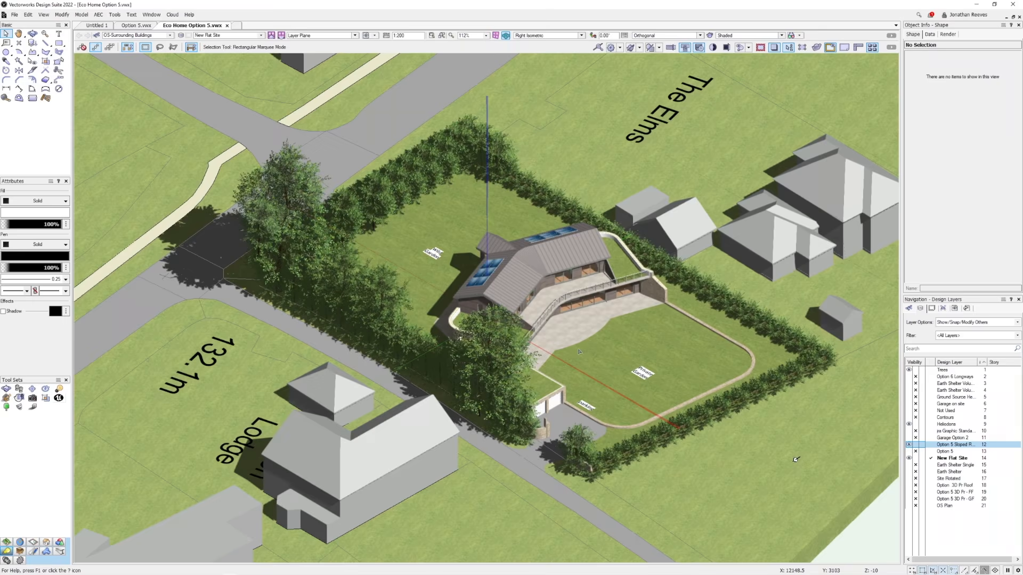
# Switch to Vectorworks and frame the house and its garden site within the Eco Home Option 5 model from the terrace side.
pyautogui.hotkey('shift', 'c')
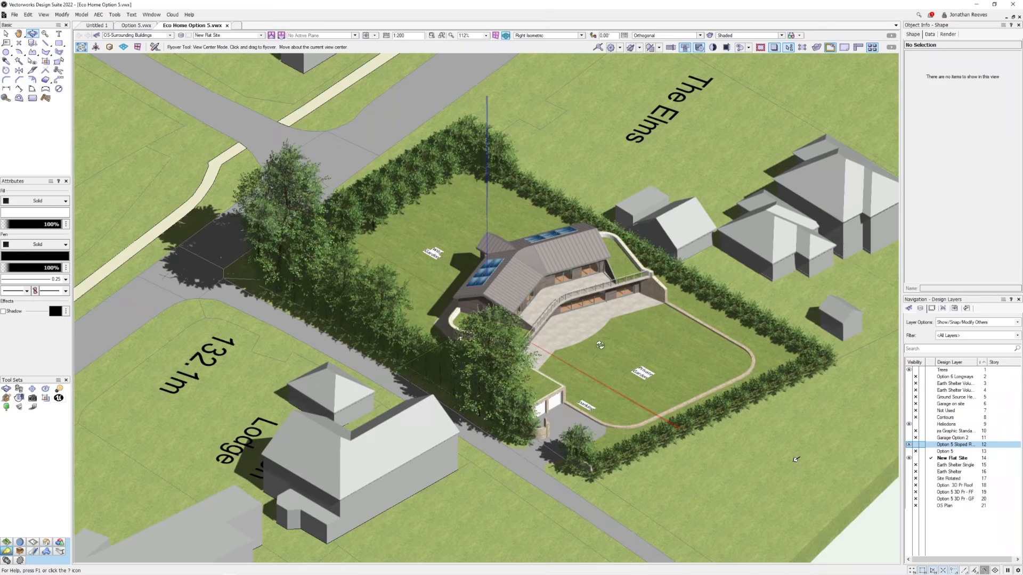
pyautogui.moveTo(616, 346); pyautogui.dragTo(584, 339)
pyautogui.moveTo(655, 507); pyautogui.dragTo(325, 458)
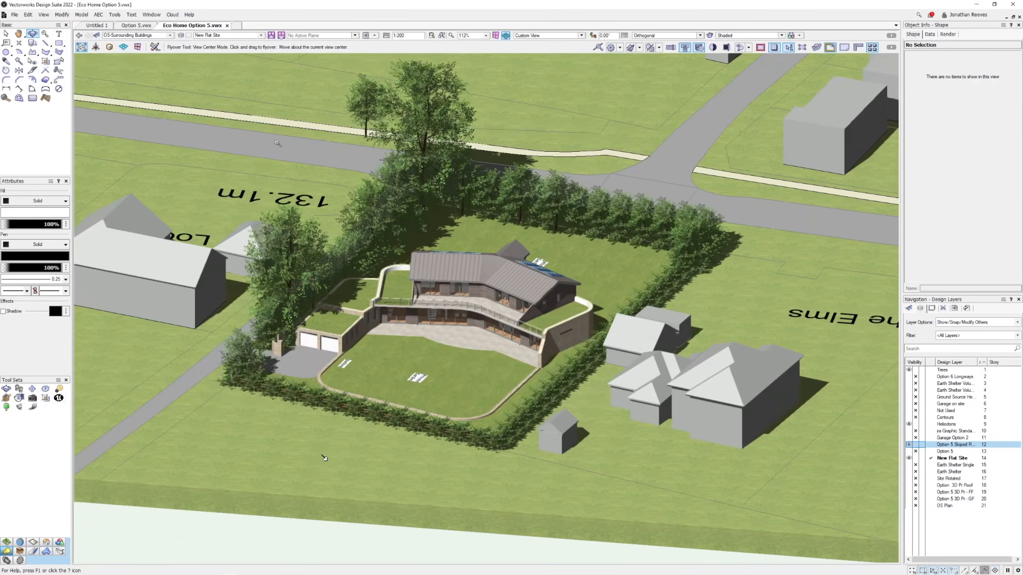
pyautogui.press('c')
pyautogui.moveTo(255, 121); pyautogui.dragTo(719, 455)
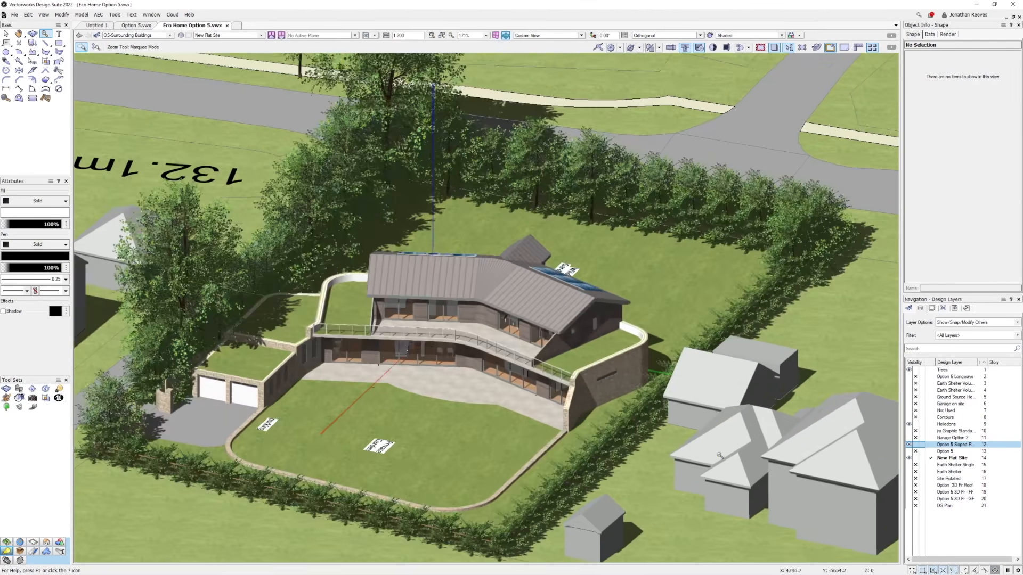
pyautogui.press('x')
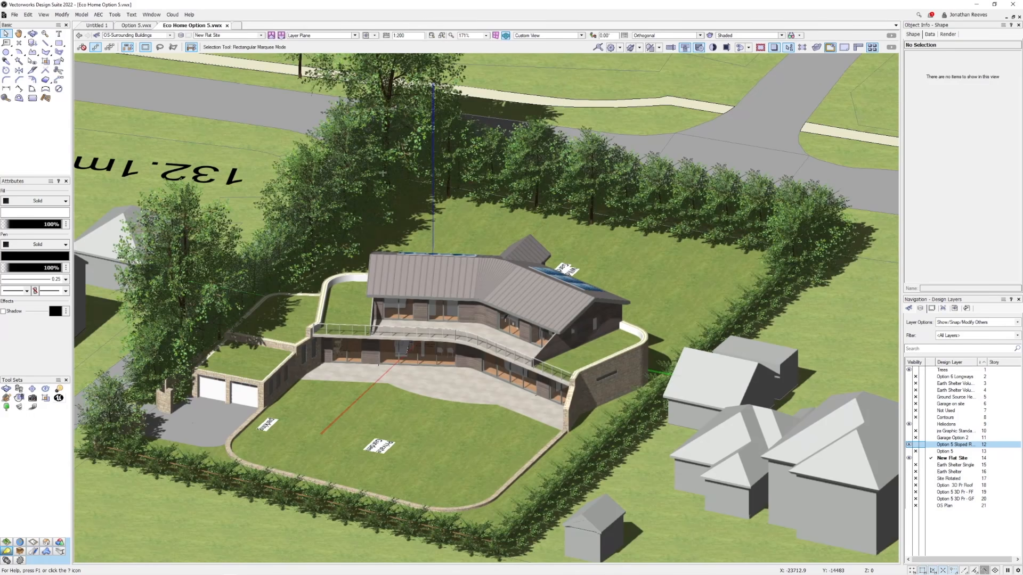
pyautogui.keyDown('ctrl'); pyautogui.moveTo(483, 374); pyautogui.dragTo(470, 394, button='middle'); pyautogui.keyUp('ctrl')
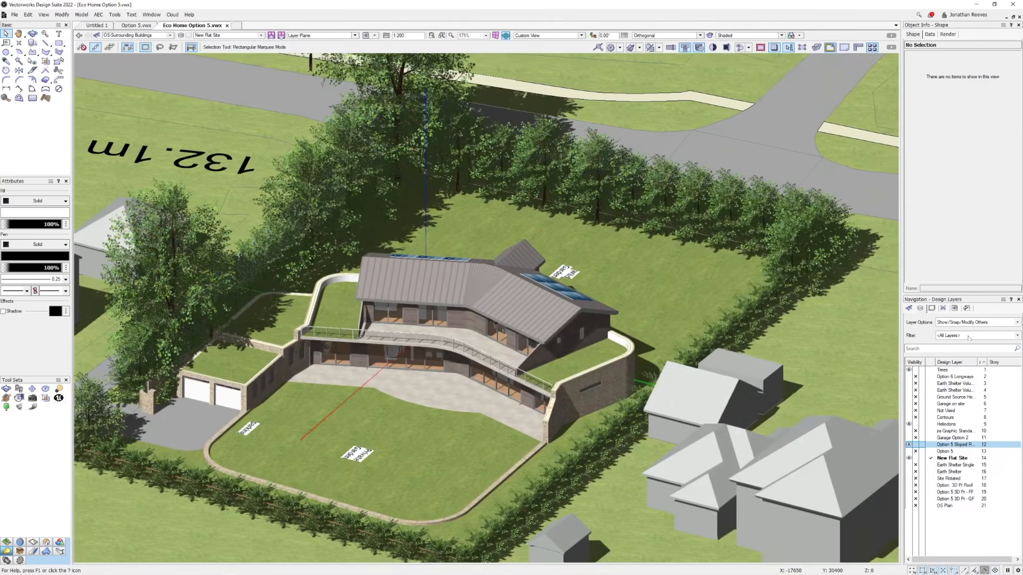
# Review sheet layers 03 Site Plan, 04 Proposed GF Plan, 06 Rendered Floor Plan and 07 Proposed Roof Plan.
pyautogui.click(932, 309)
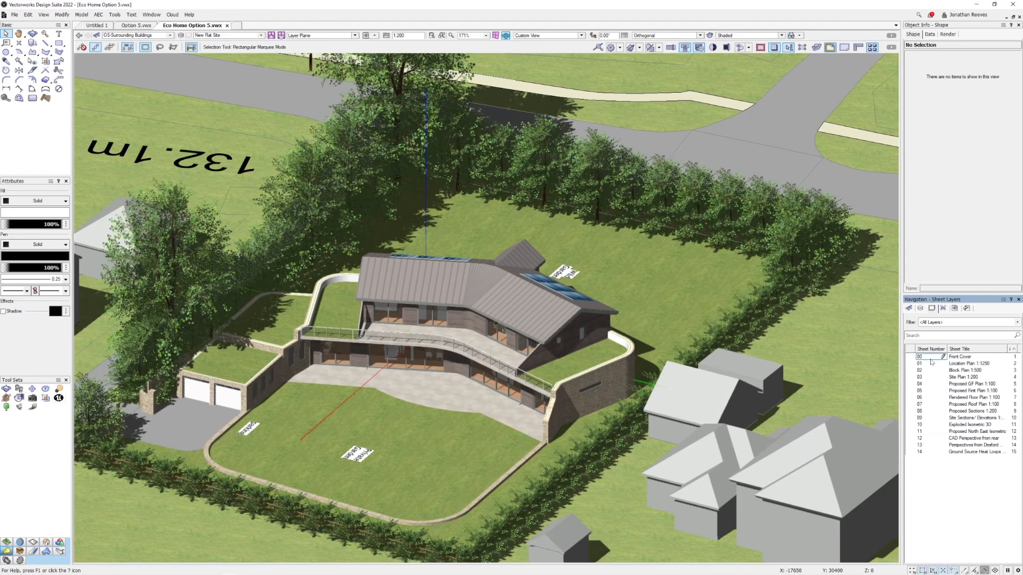
pyautogui.click(958, 377)
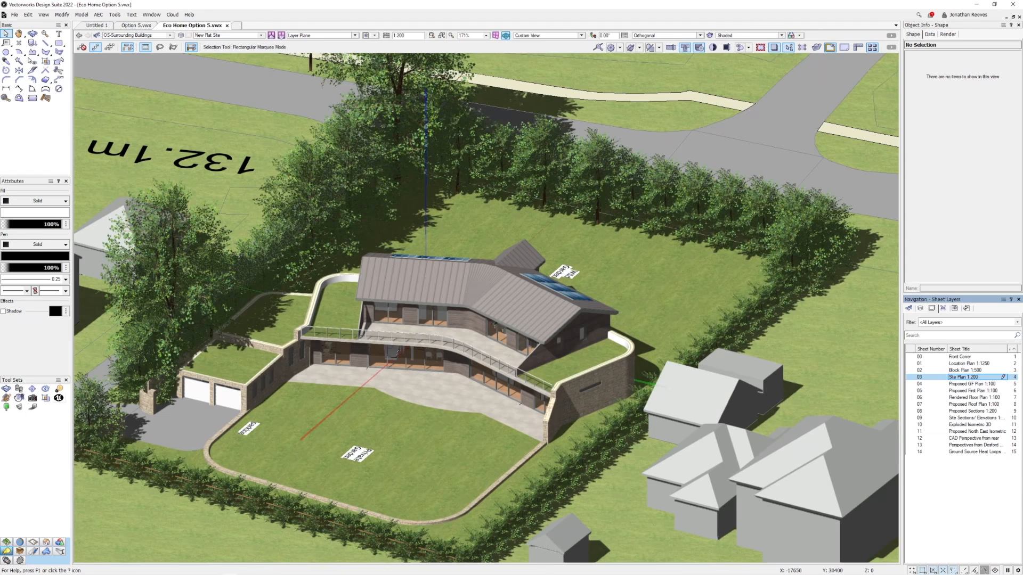
pyautogui.doubleClick(943, 377)
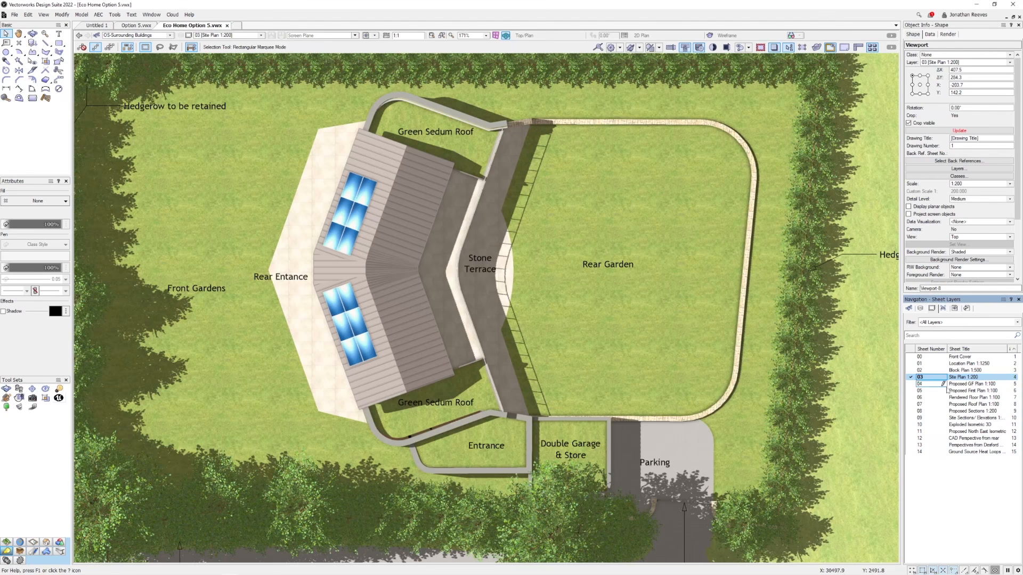
pyautogui.doubleClick(954, 384)
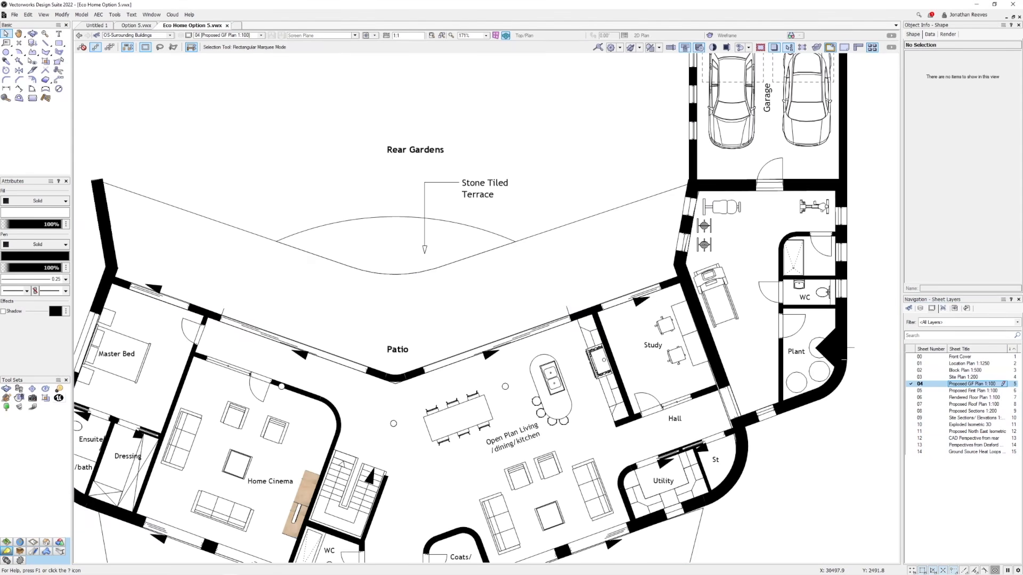
pyautogui.hotkey('ctrl', '4')
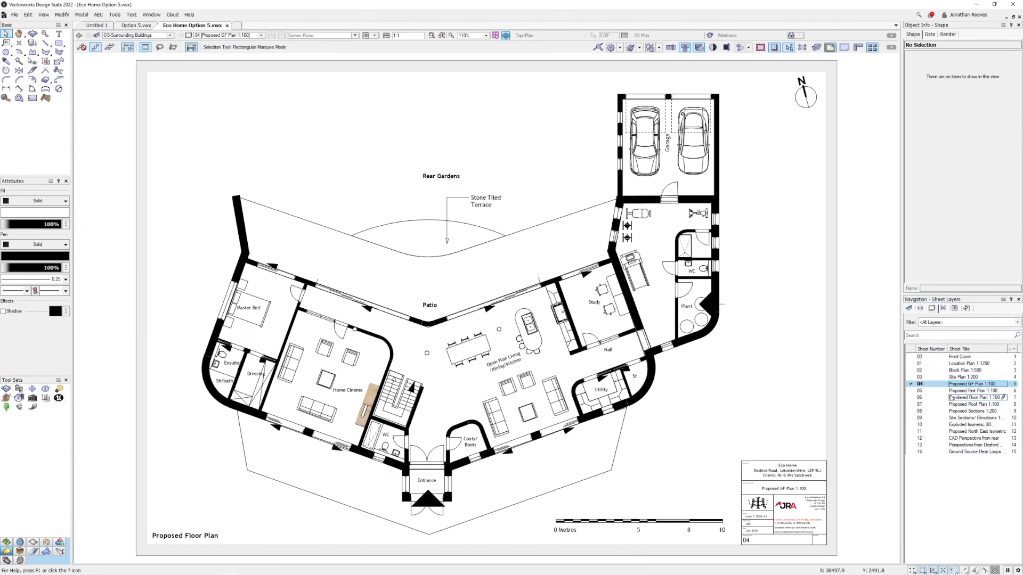
pyautogui.doubleClick(928, 398)
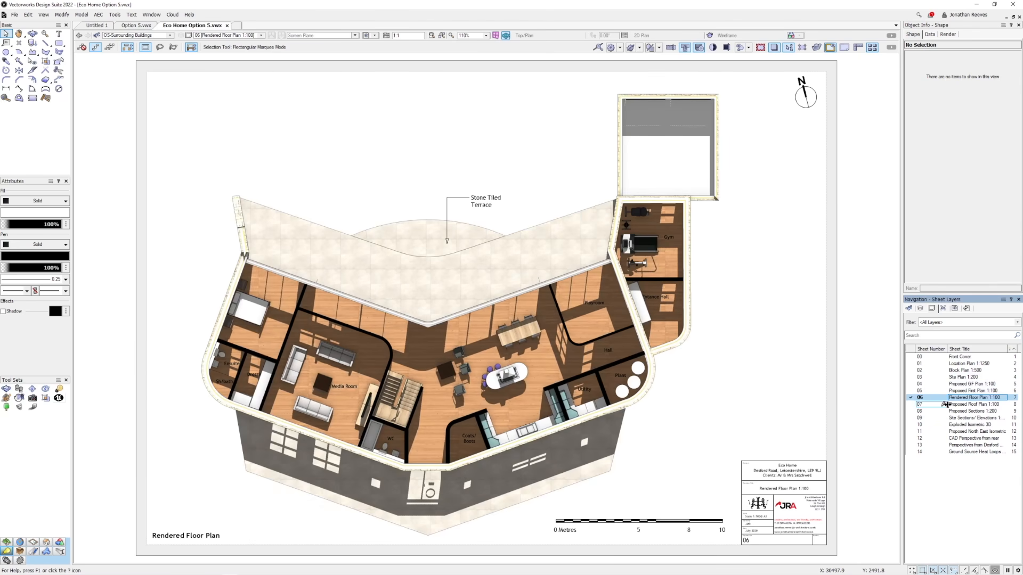
pyautogui.doubleClick(958, 405)
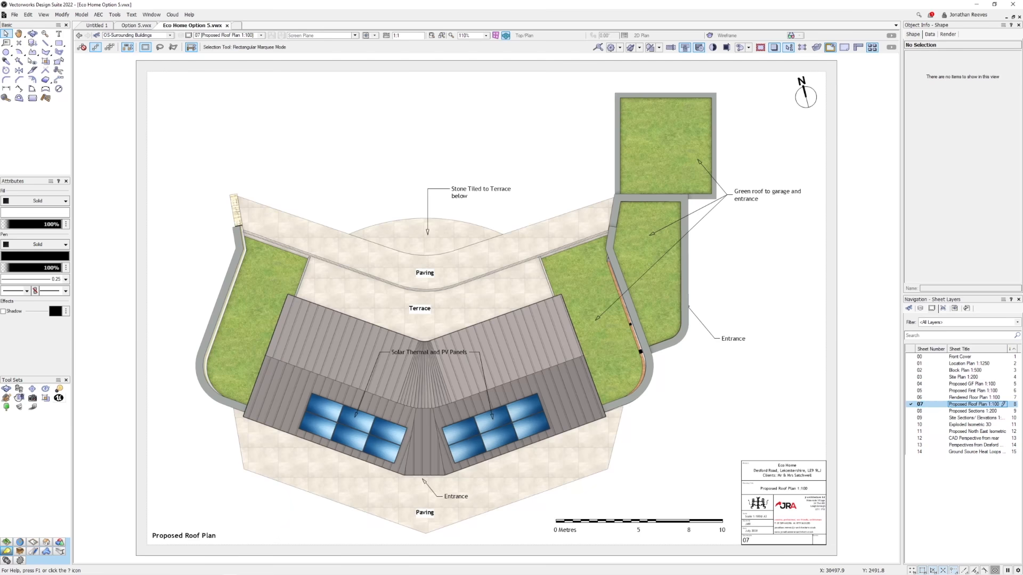
# Review sheets 08 Proposed Sections, 09 Site Sections/Elevations and 10 Exploded Isometric 3D, with the isometric fitted whole on the screen.
pyautogui.click(954, 411)
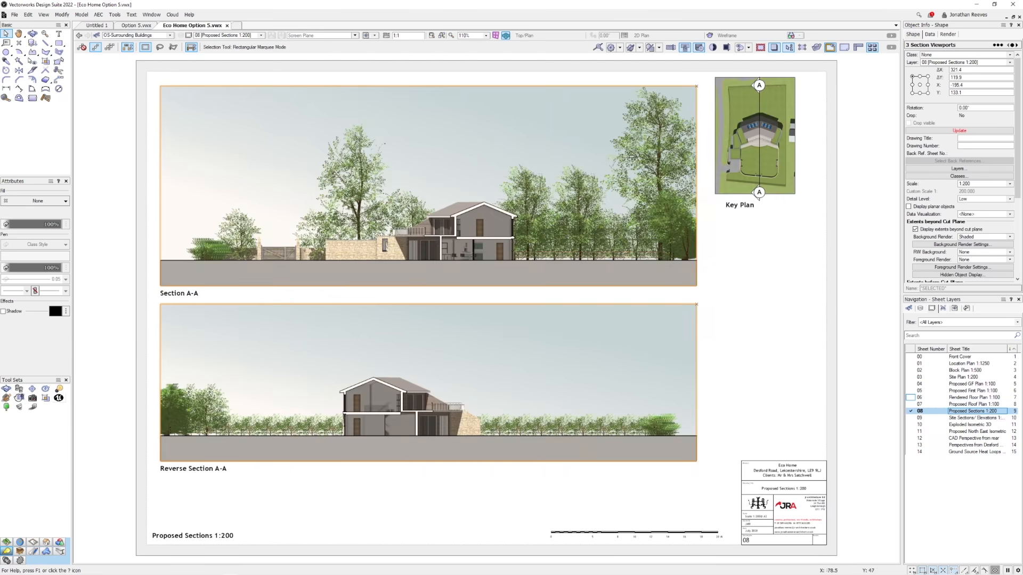
pyautogui.scroll(1, 490, 267)
pyautogui.scroll(-1, 491, 268)
pyautogui.click(948, 419)
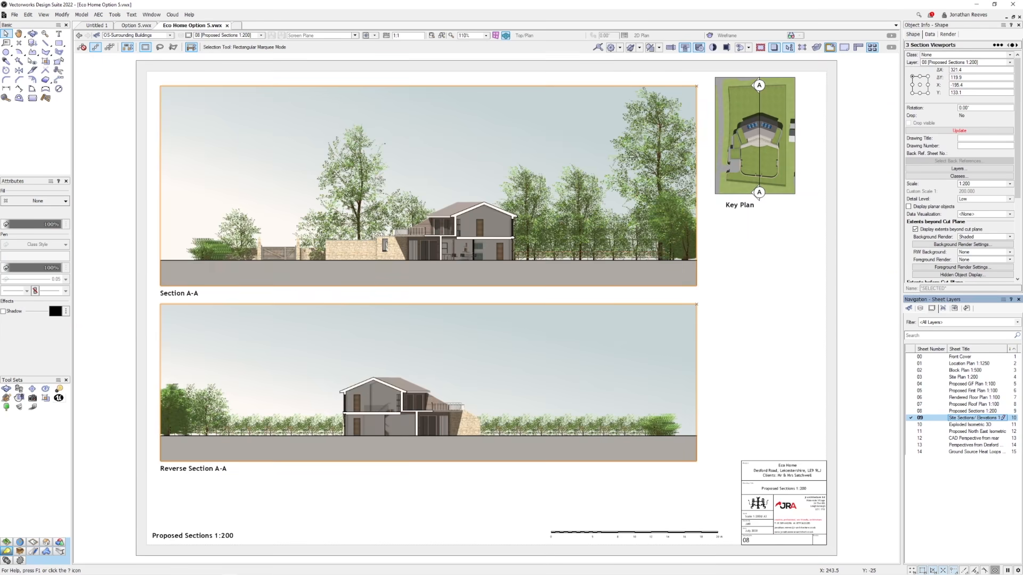
pyautogui.doubleClick(971, 425)
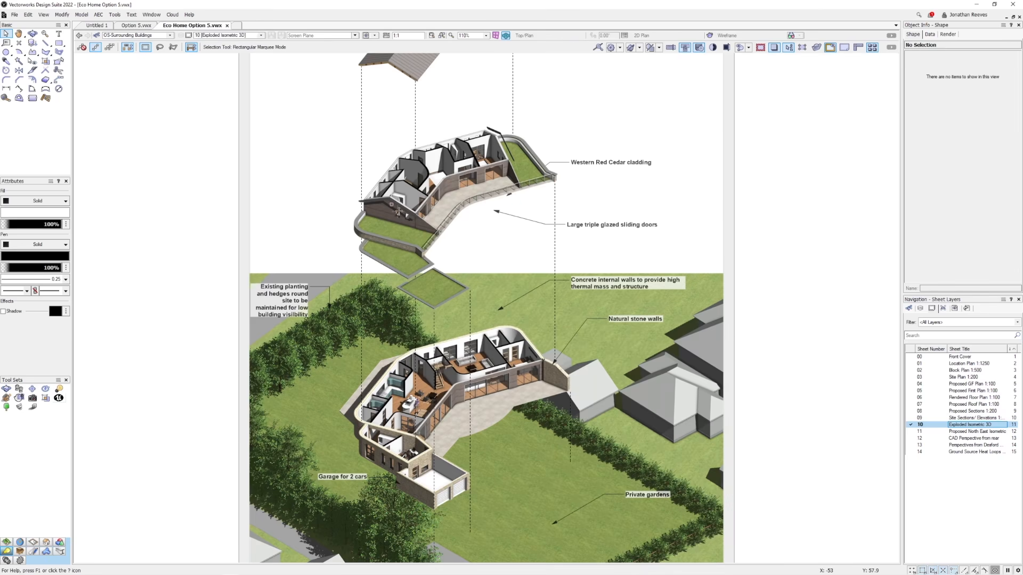
pyautogui.hotkey('ctrl', '4')
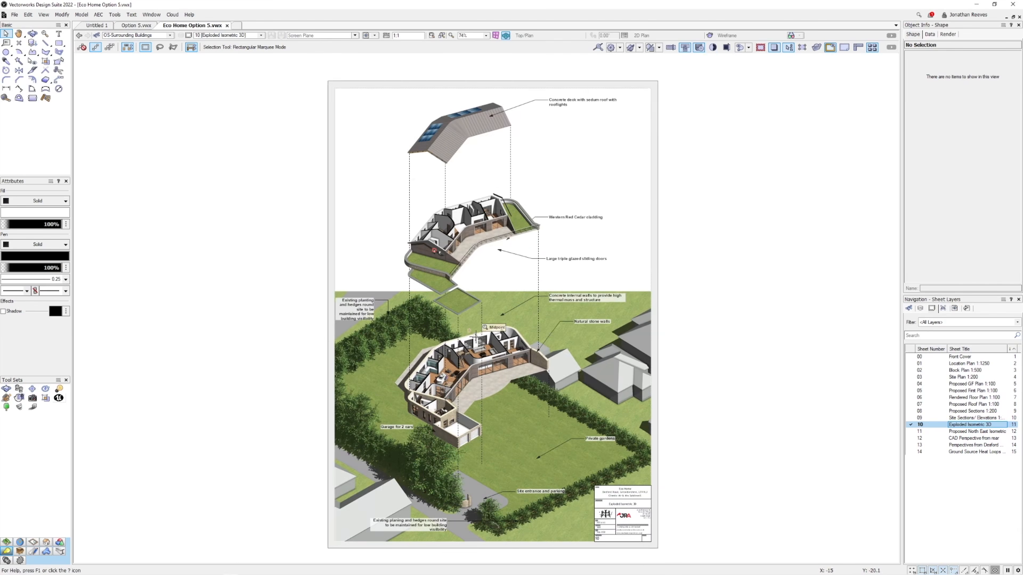
# Switch to the Witon Lodge Start Demo File in Twinmotion and open the asset library beside the garden view of the house.
pyautogui.moveTo(224, 574)
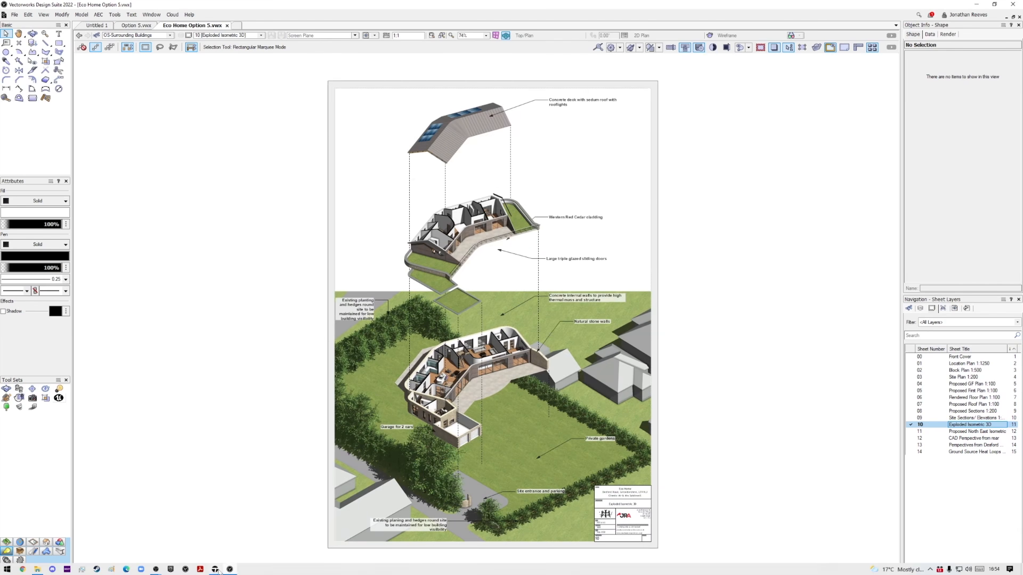
pyautogui.click(215, 569)
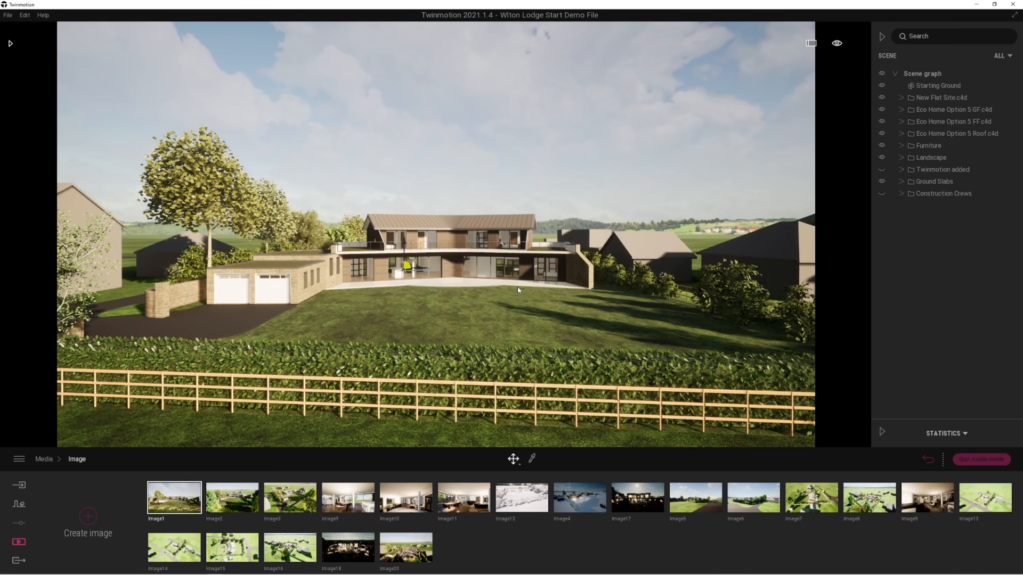
pyautogui.click(10, 44)
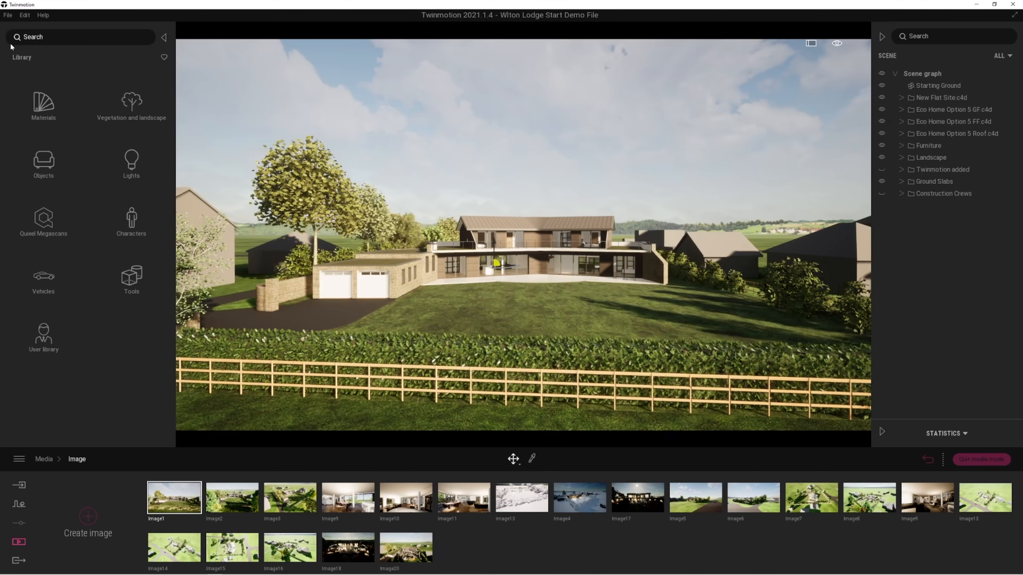
pyautogui.press('d')
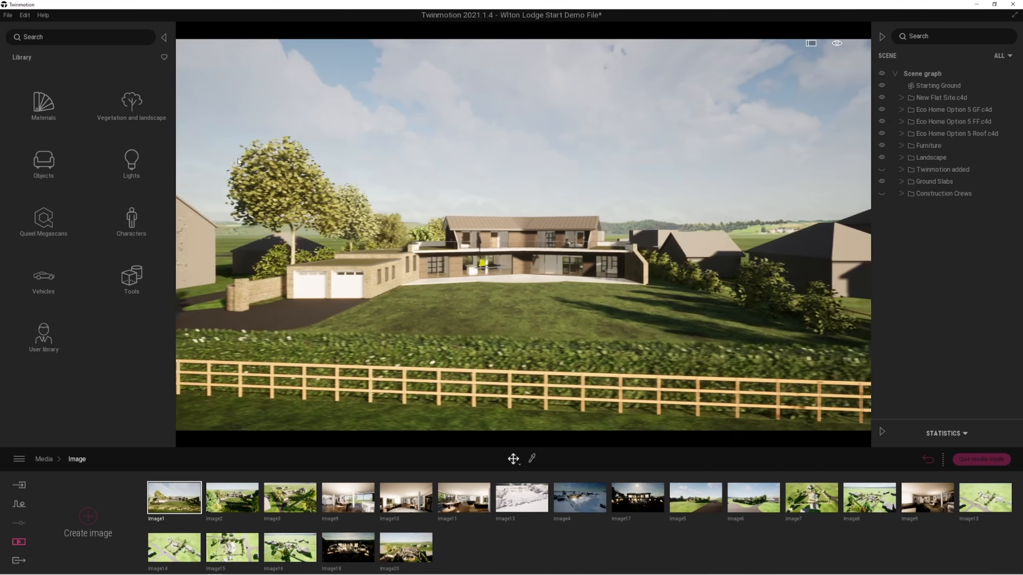
pyautogui.press('w')
pyautogui.press('s')
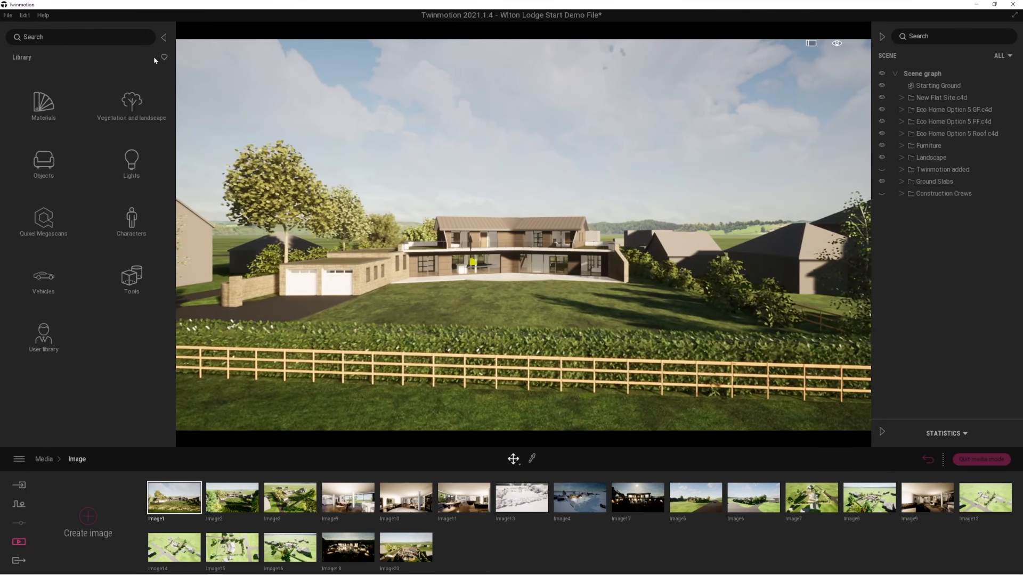
# Bring up the saved view Image1 and list the Trees from Vegetation and landscape in a library widened to three columns.
pyautogui.click(137, 106)
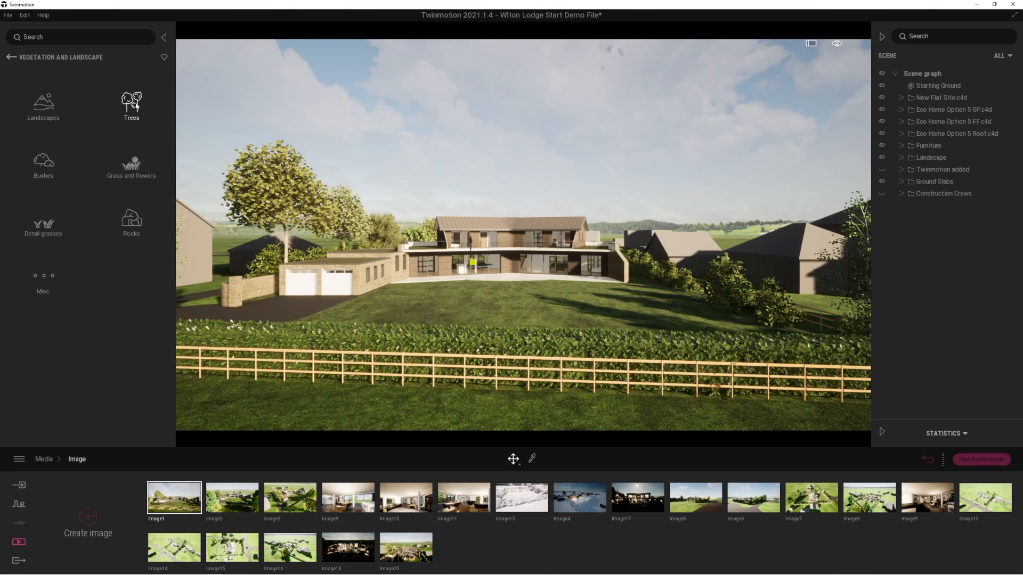
pyautogui.click(933, 459)
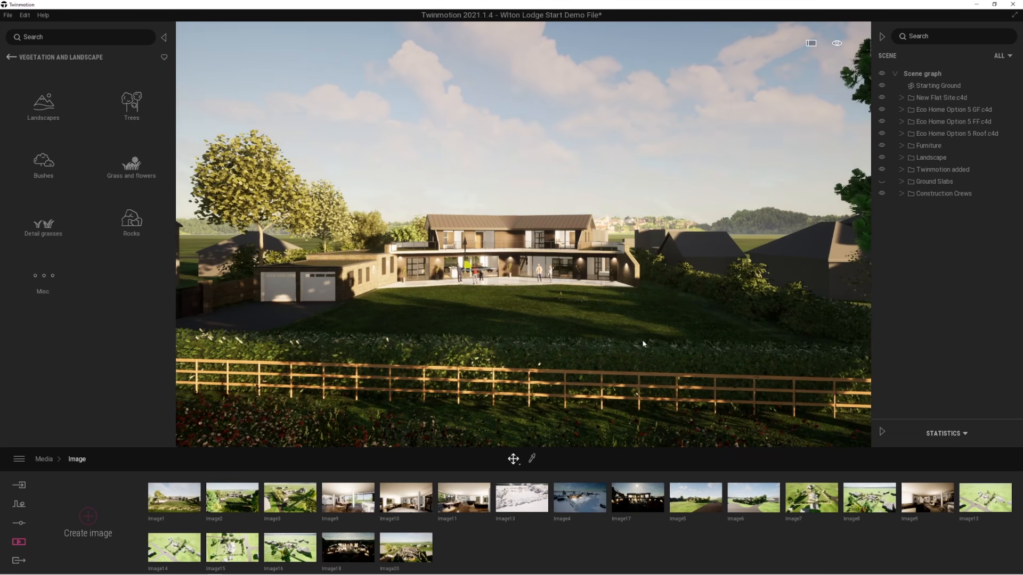
pyautogui.click(177, 499)
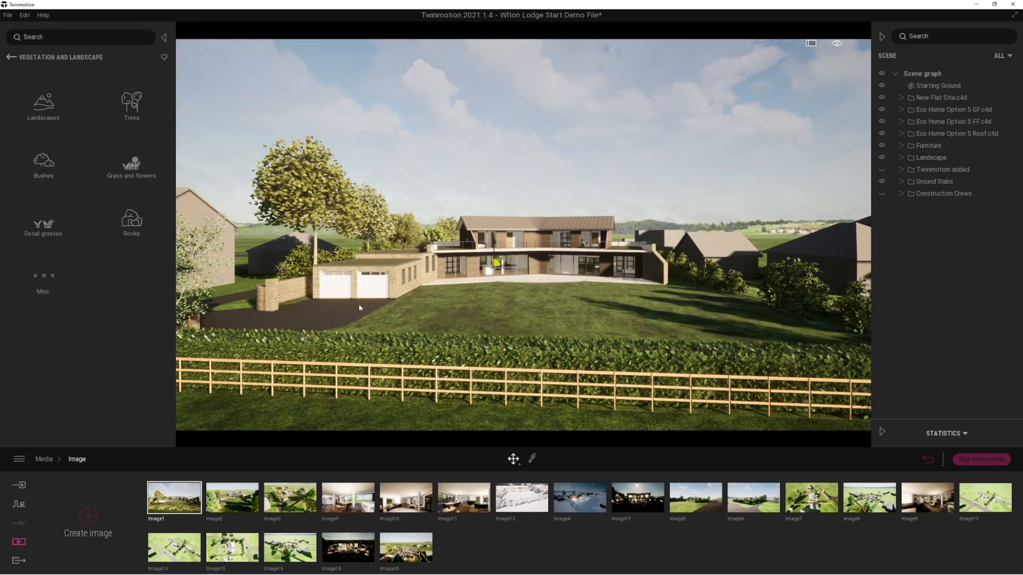
pyautogui.click(133, 111)
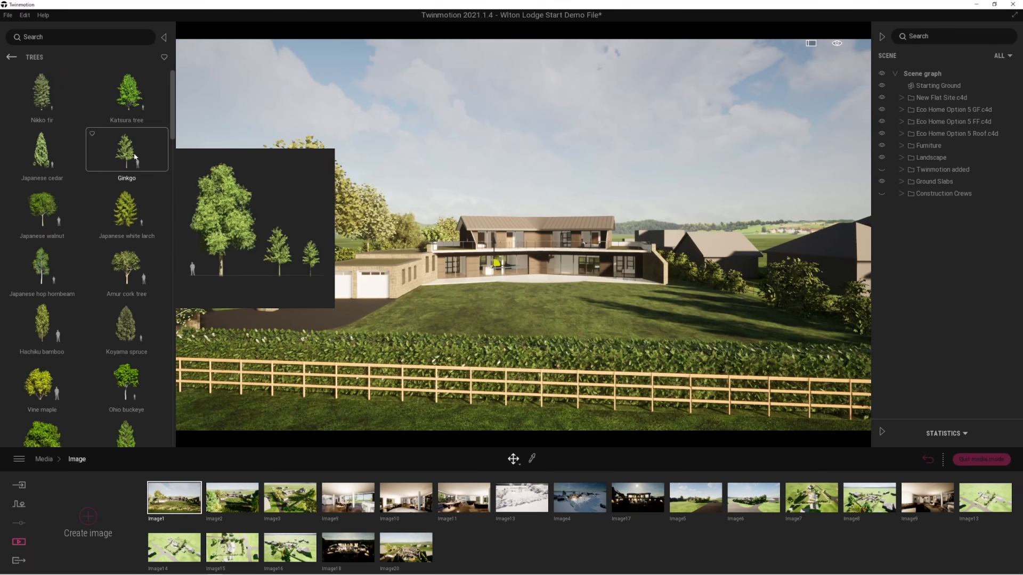
pyautogui.moveTo(175, 212); pyautogui.dragTo(263, 213)
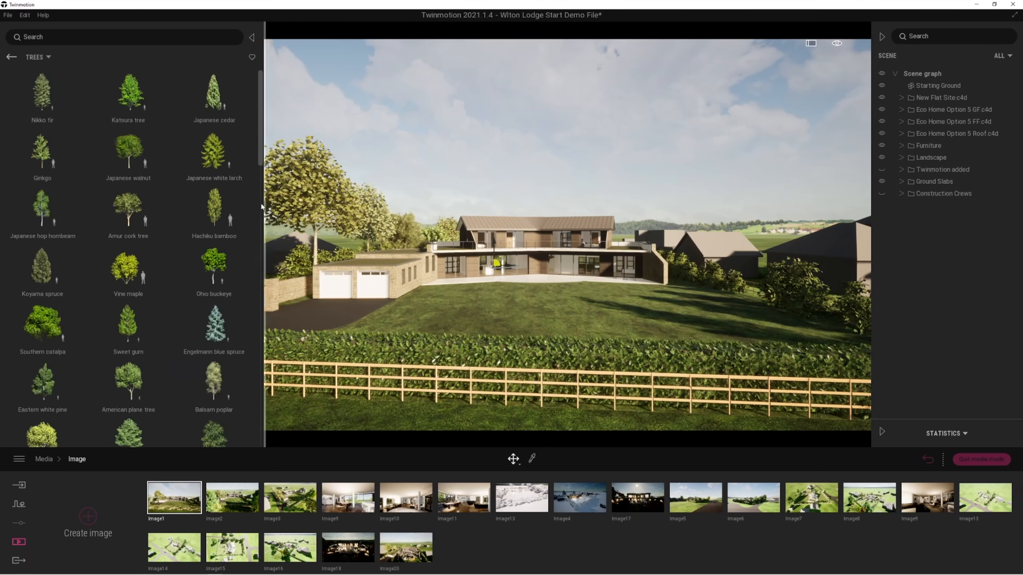
# Place a Horse Chestnut on the grass in front of the fence near the garage side and set its age to 25%.
pyautogui.scroll(-4, 169, 276)
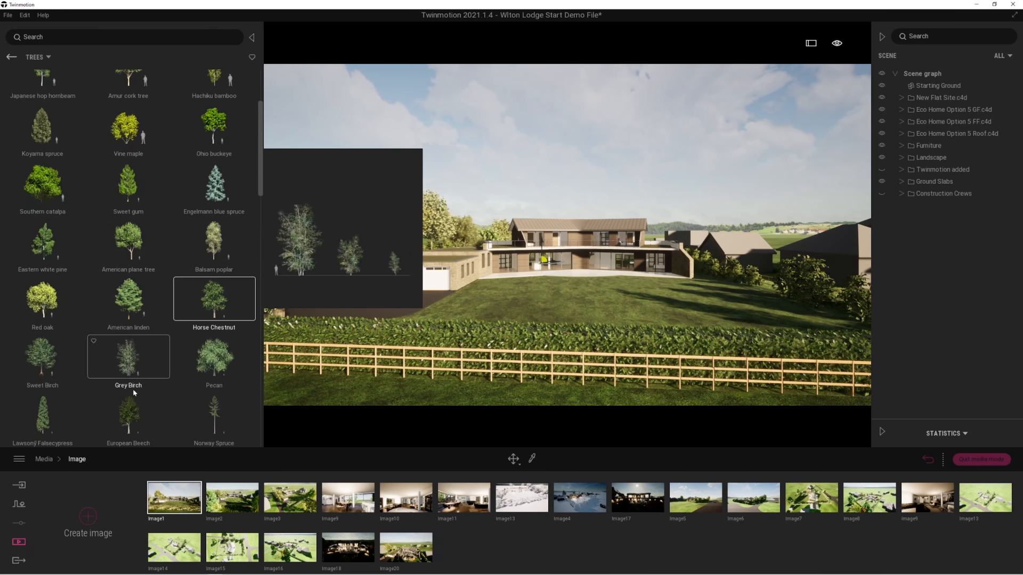
pyautogui.moveTo(237, 338); pyautogui.dragTo(315, 373)
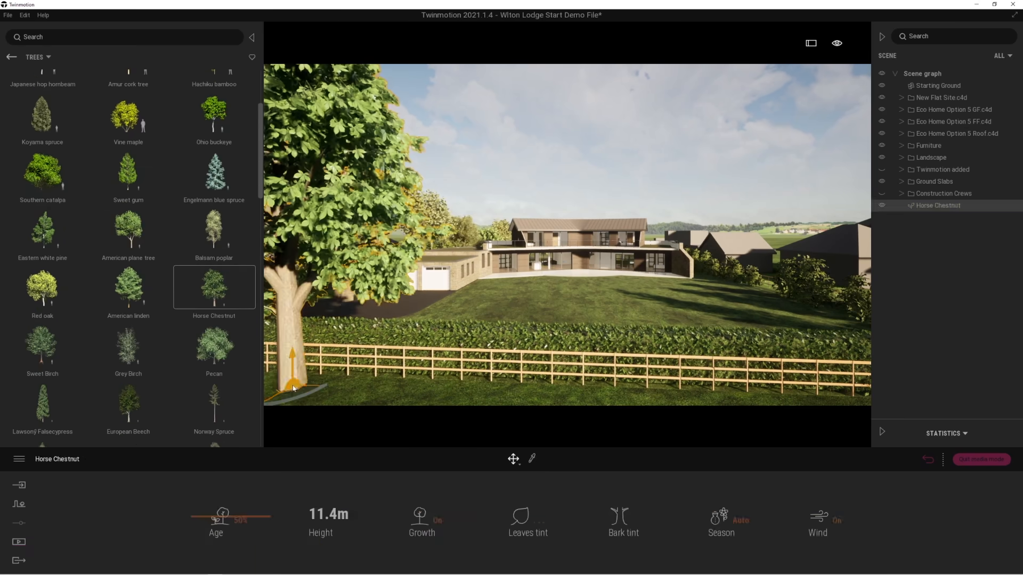
pyautogui.scroll(-3, 389, 388)
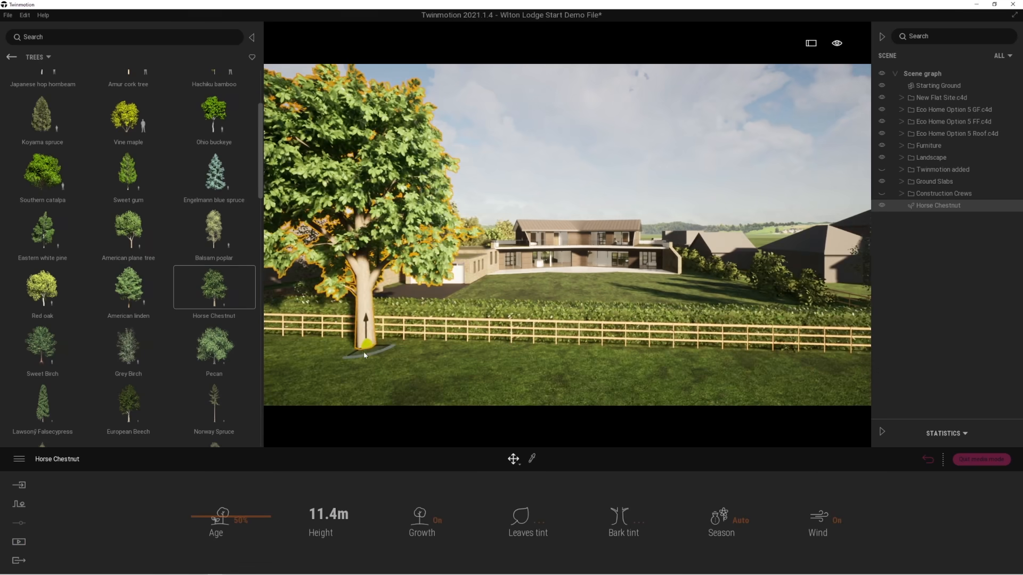
pyautogui.moveTo(213, 518)
pyautogui.mouseDown()
pyautogui.moveTo(203, 548)
pyautogui.moveTo(203, 534)
pyautogui.mouseUp()
pyautogui.moveTo(354, 370); pyautogui.dragTo(339, 364)
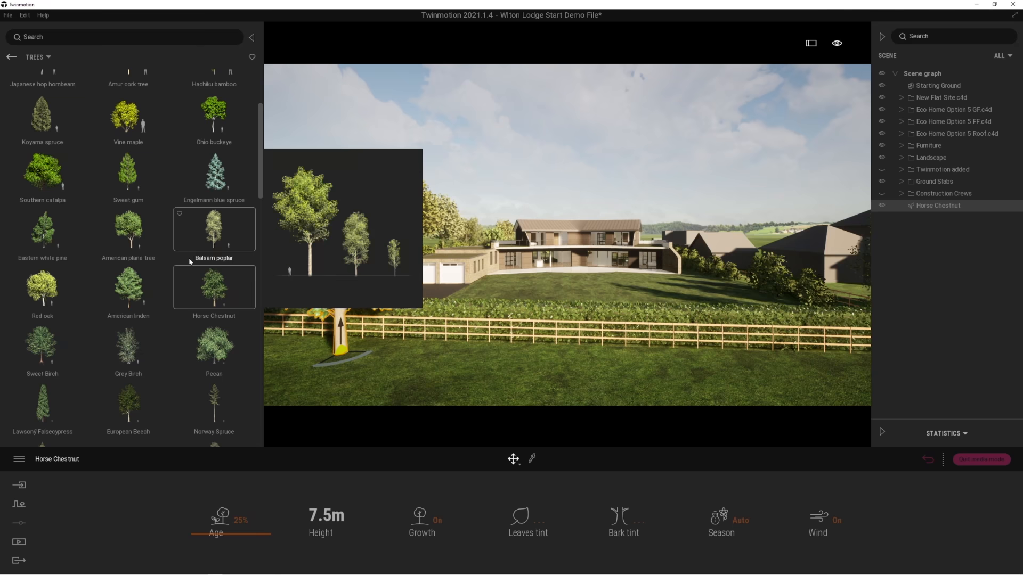
# Place a Grey Birch on the grass by the far end of the fence, opposite the Horse Chestnut.
pyautogui.scroll(-1, 82, 365)
pyautogui.moveTo(128, 290); pyautogui.dragTo(844, 373)
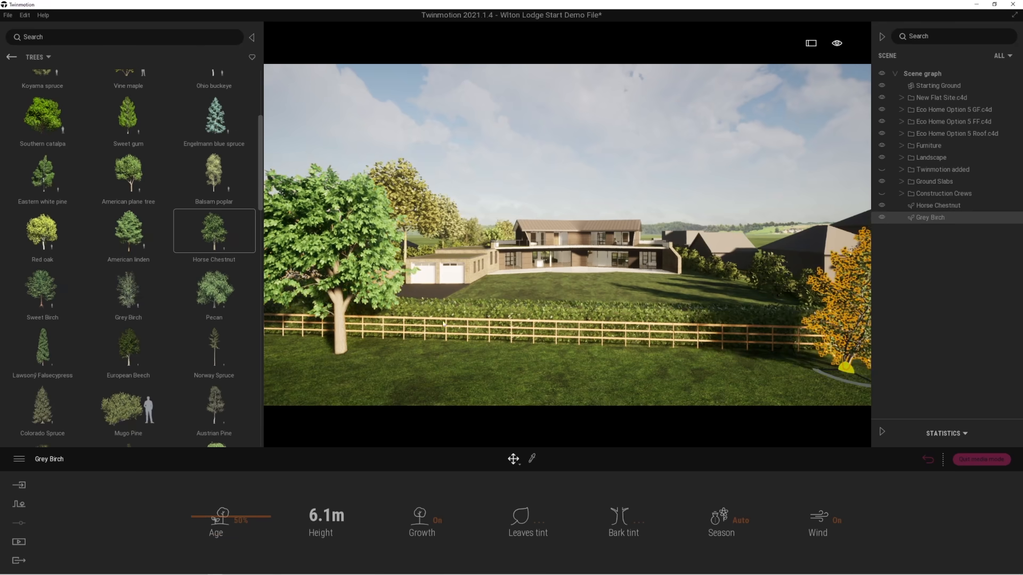
# Look over the lawn and house from beyond the fence, then from the grass beside the Grey Birch.
pyautogui.moveTo(442, 322); pyautogui.dragTo(430, 319, button='right')
pyautogui.press('w')
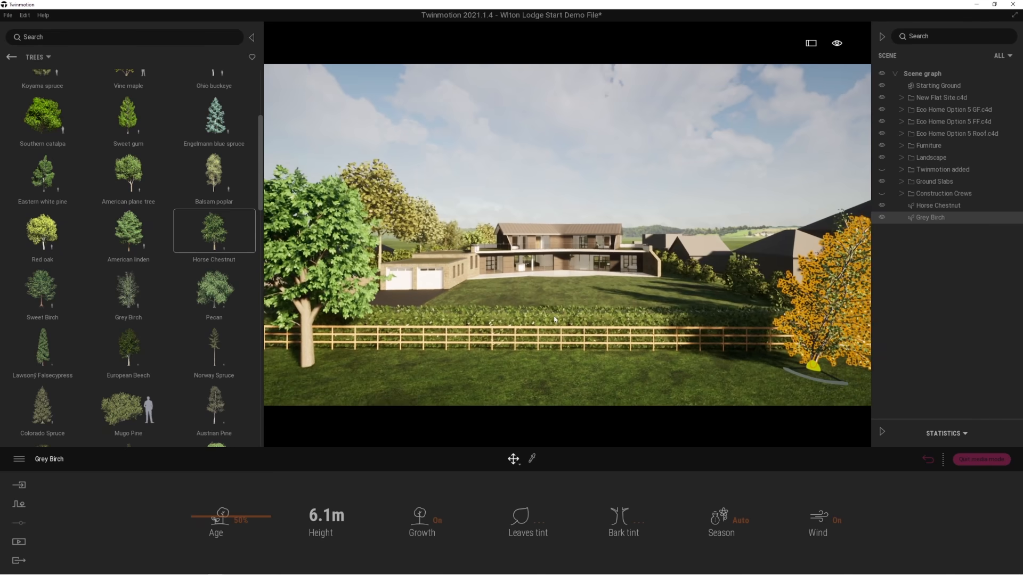
pyautogui.press('q')
pyautogui.press('w')
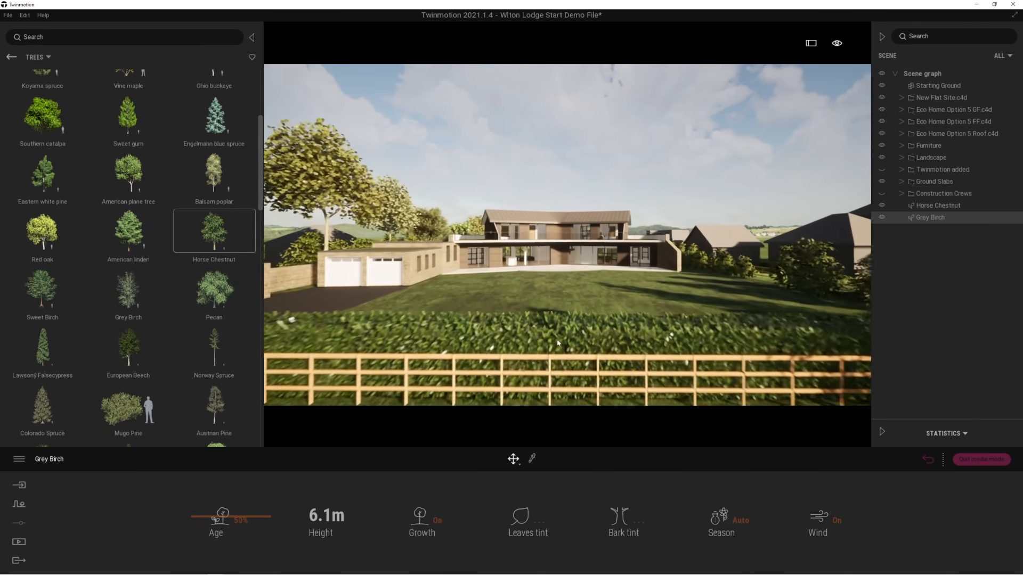
pyautogui.press('d')
pyautogui.press('d')
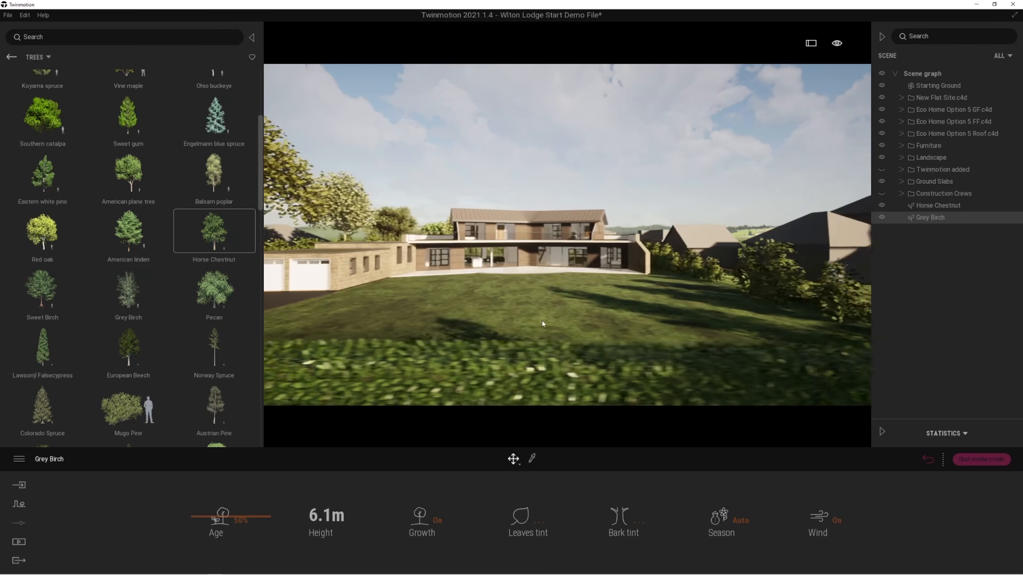
pyautogui.press('a')
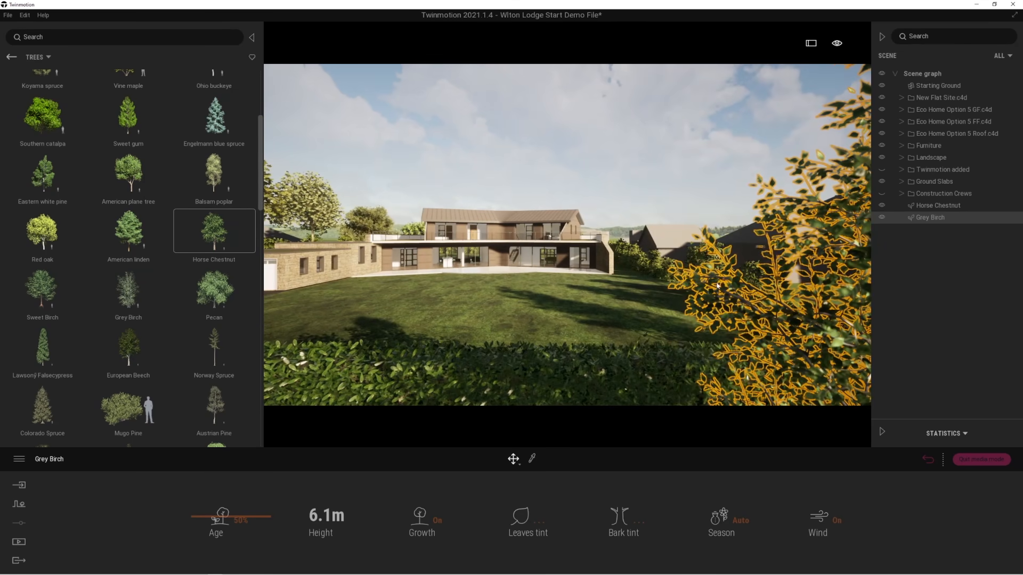
pyautogui.press('a')
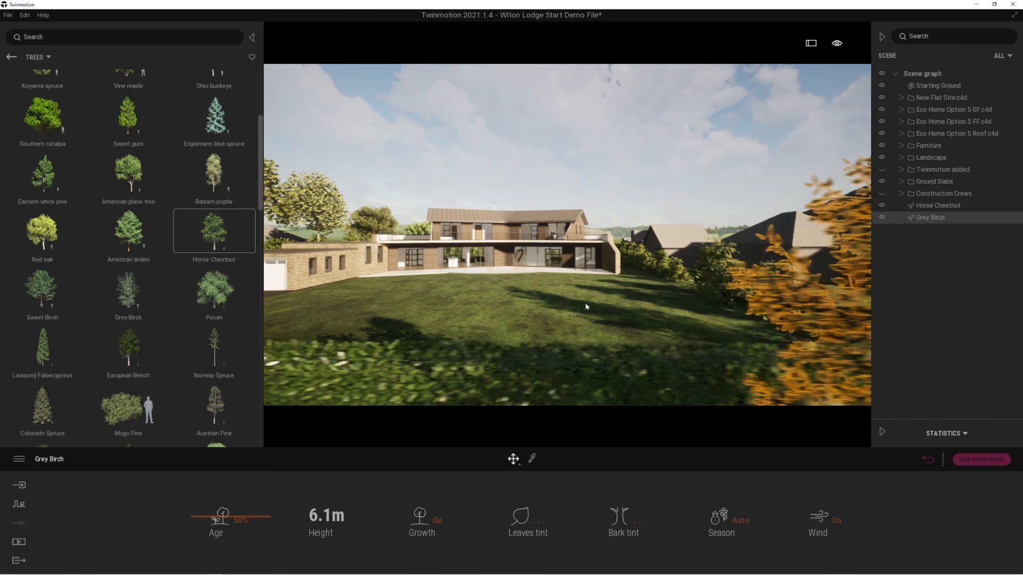
pyautogui.press('s')
pyautogui.press('s')
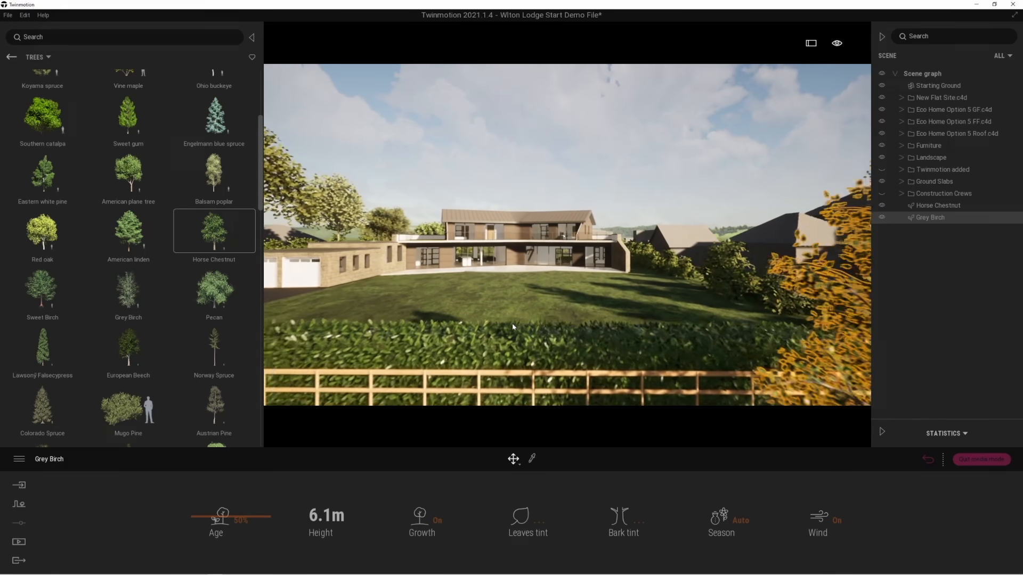
pyautogui.press('s')
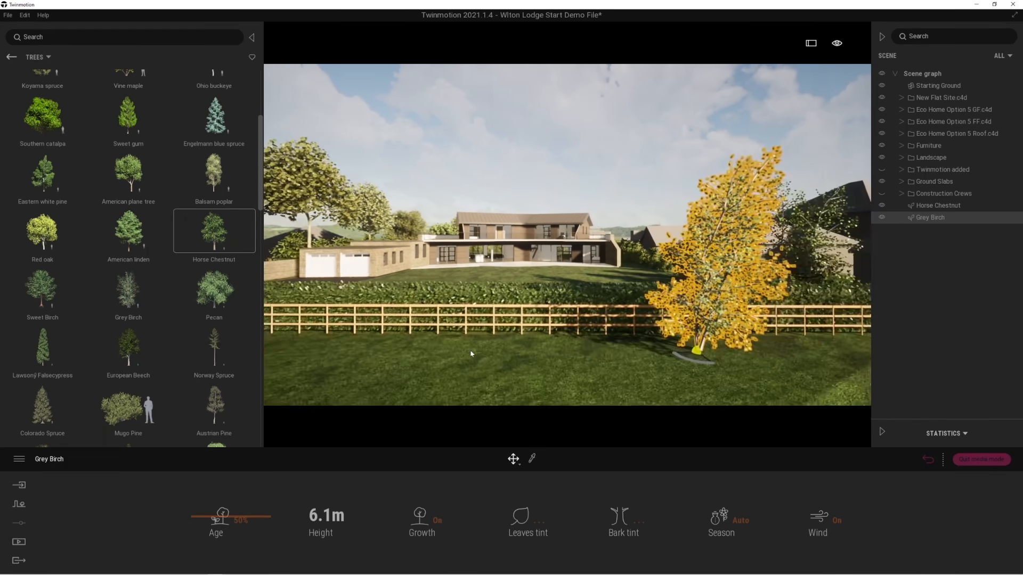
pyautogui.press('a')
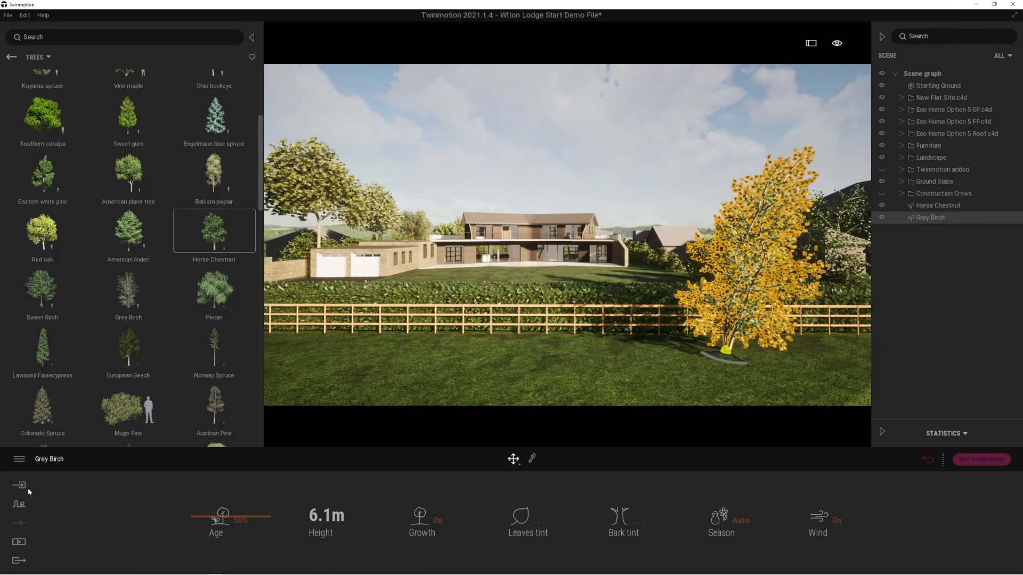
# Narrow the asset library to two columns and open the Vegetation paint tool.
pyautogui.moveTo(261, 96); pyautogui.dragTo(167, 96)
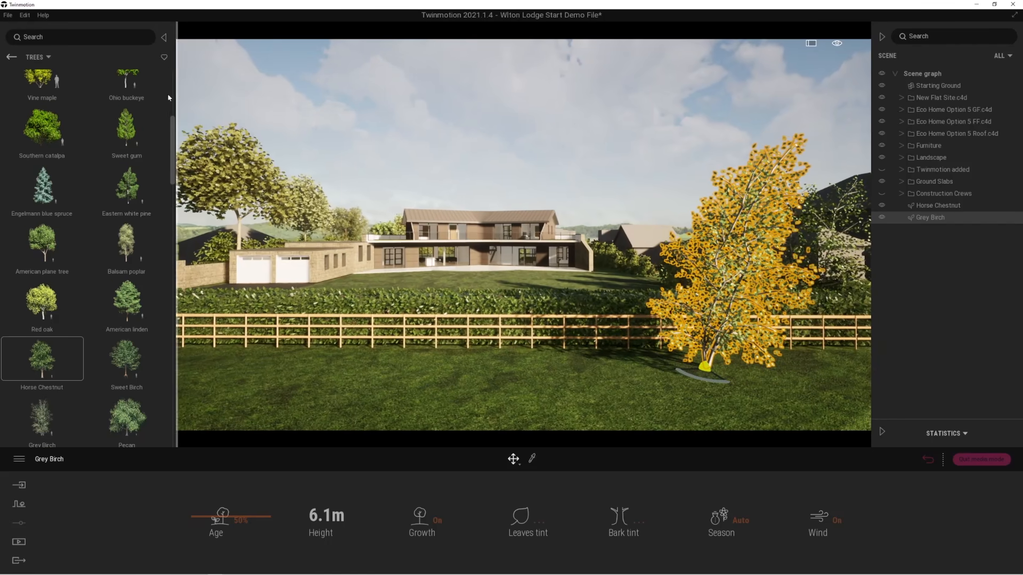
pyautogui.click(11, 57)
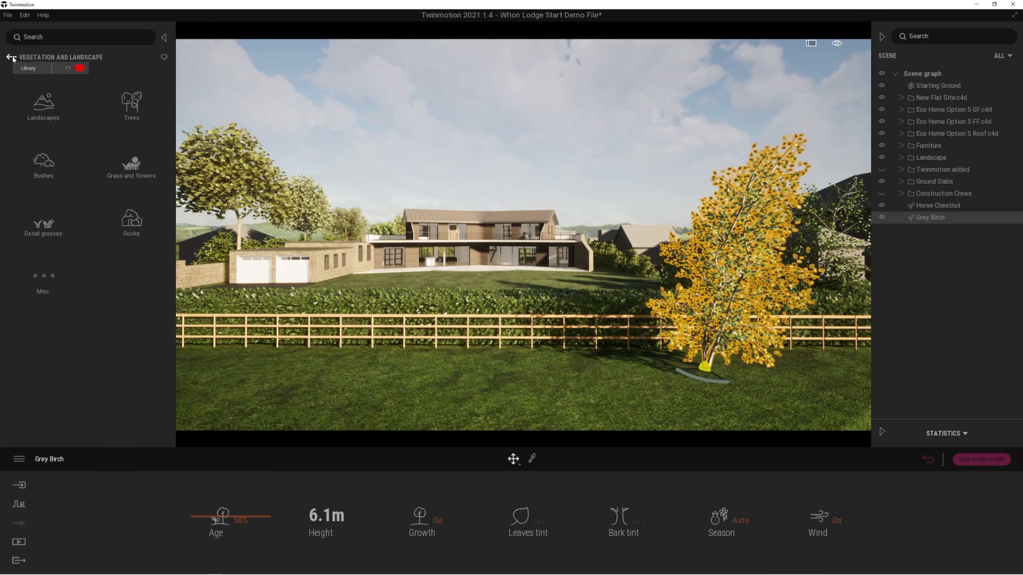
pyautogui.click(19, 505)
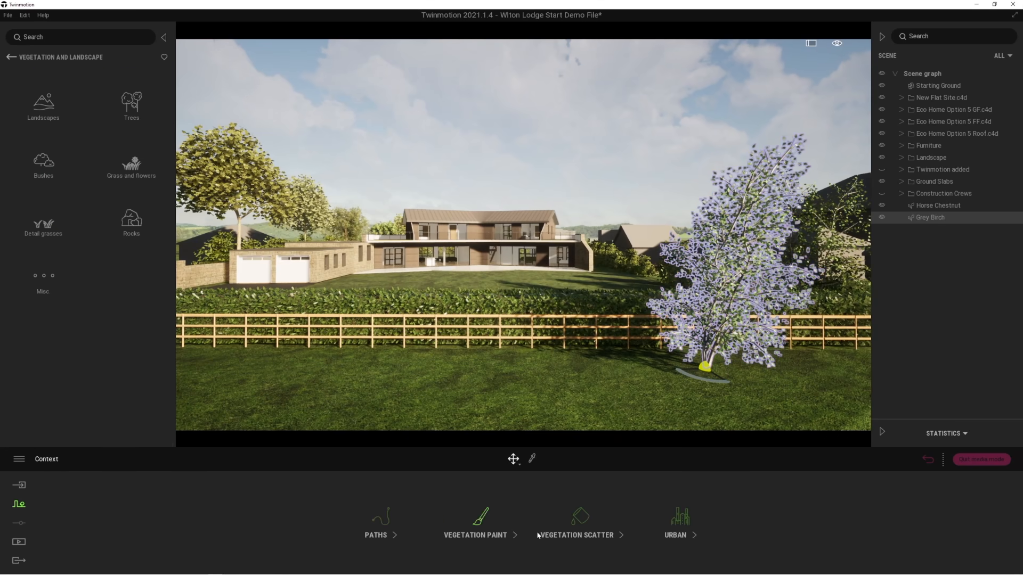
pyautogui.click(483, 517)
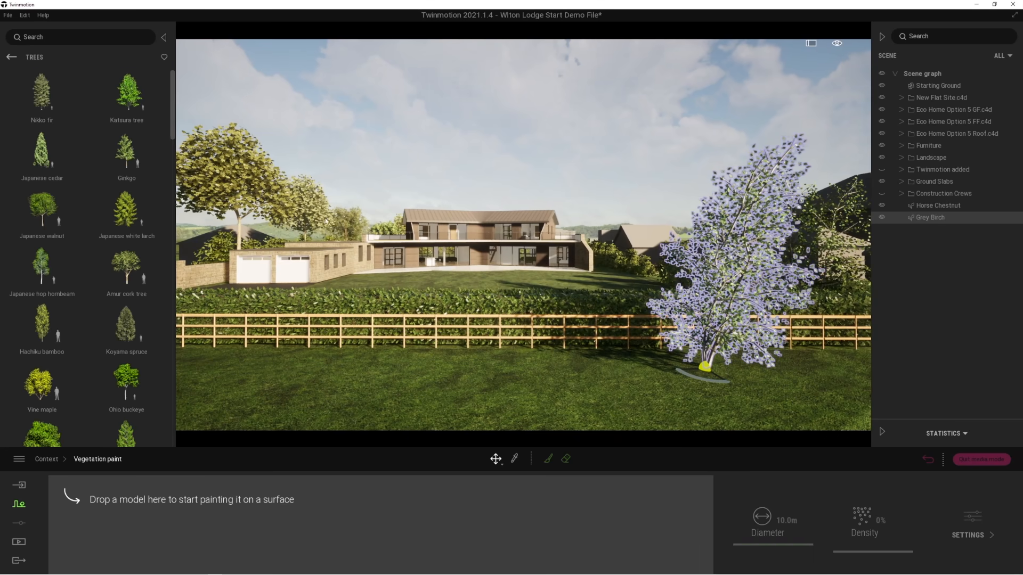
# Load Lawn 01, Weed 04 and Clovers 01 from Grass and flowers into the vegetation paint set and select all three.
pyautogui.click(11, 57)
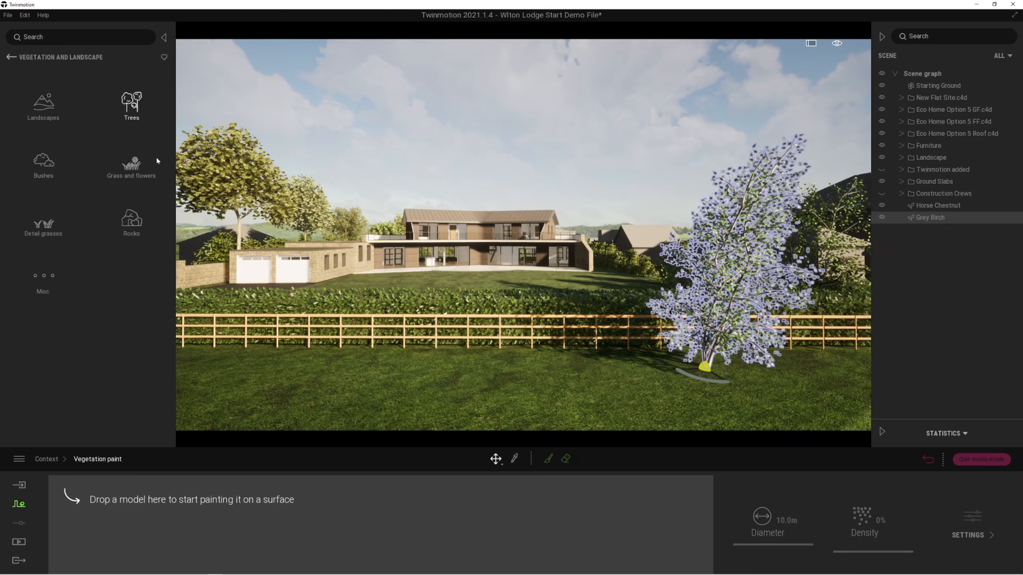
pyautogui.click(130, 172)
pyautogui.moveTo(128, 160)
pyautogui.mouseDown()
pyautogui.moveTo(44, 445)
pyautogui.moveTo(95, 523)
pyautogui.moveTo(96, 512)
pyautogui.mouseUp()
pyautogui.moveTo(43, 433); pyautogui.dragTo(183, 506)
pyautogui.moveTo(67, 285); pyautogui.dragTo(262, 506)
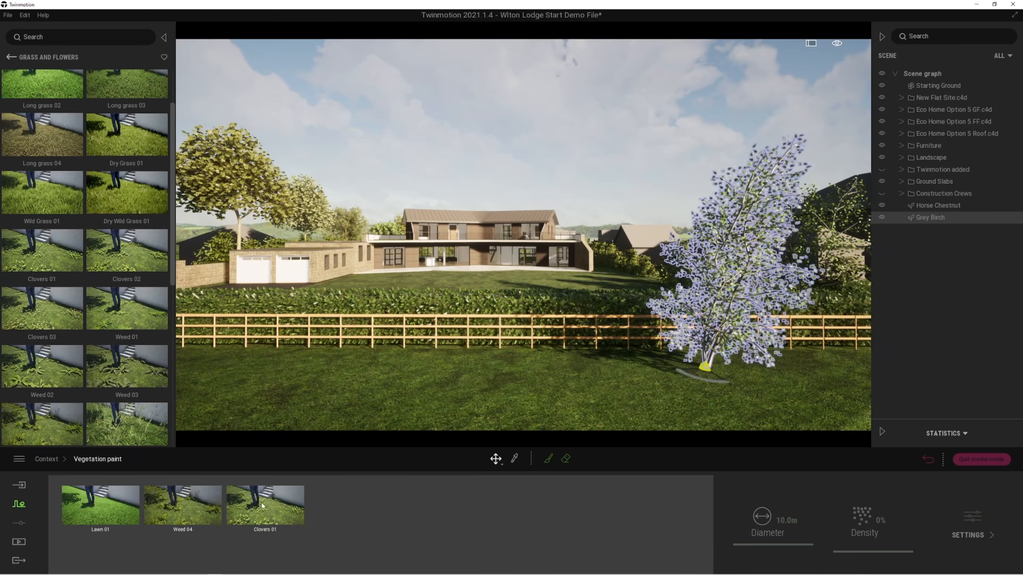
pyautogui.click(115, 512)
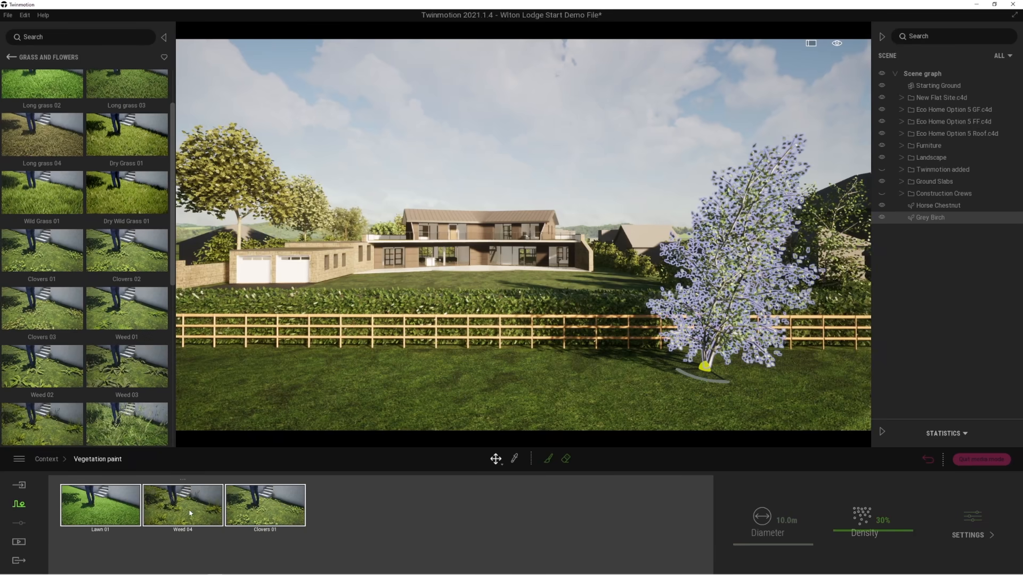
# Activate the vegetation brush with a diameter of 5 m.
pyautogui.click(548, 459)
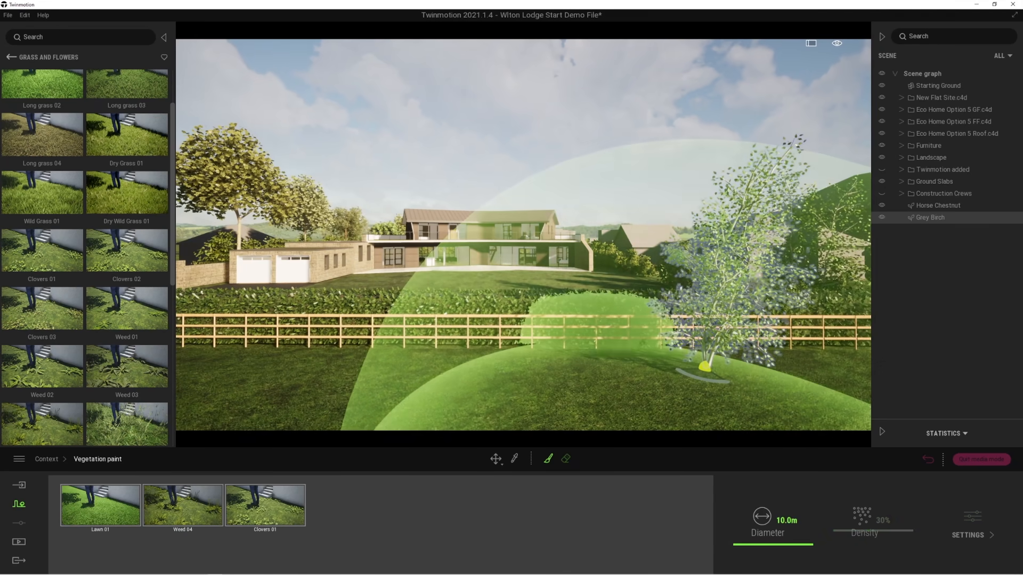
pyautogui.click(786, 521)
pyautogui.write('5')
pyautogui.press('Return')
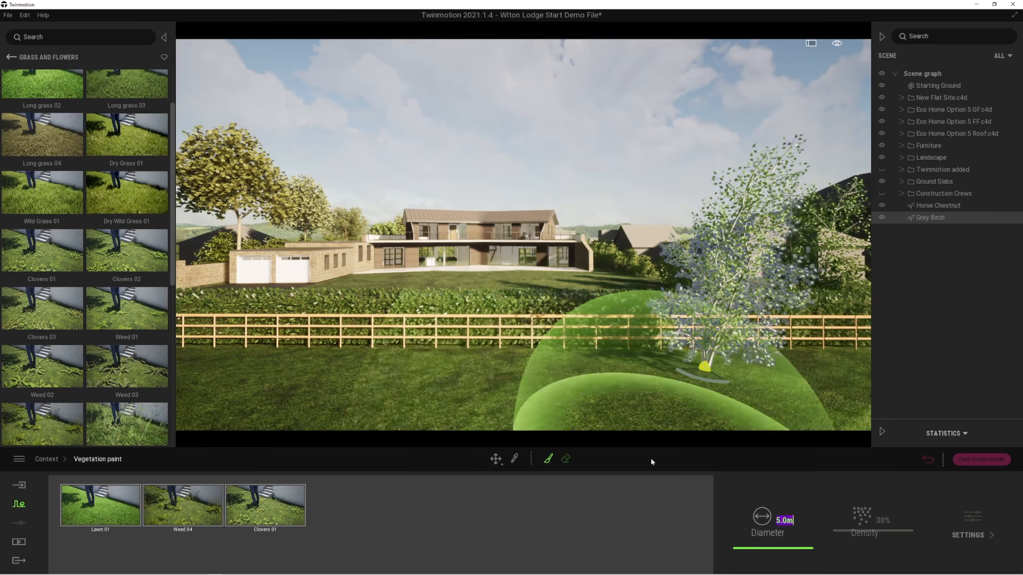
# Paint the selected grass, weed and clover mix across the whole field in front of the fence.
pyautogui.moveTo(266, 415); pyautogui.dragTo(728, 408)
pyautogui.scroll(-2, 709, 399)
pyautogui.scroll(-3, 709, 398)
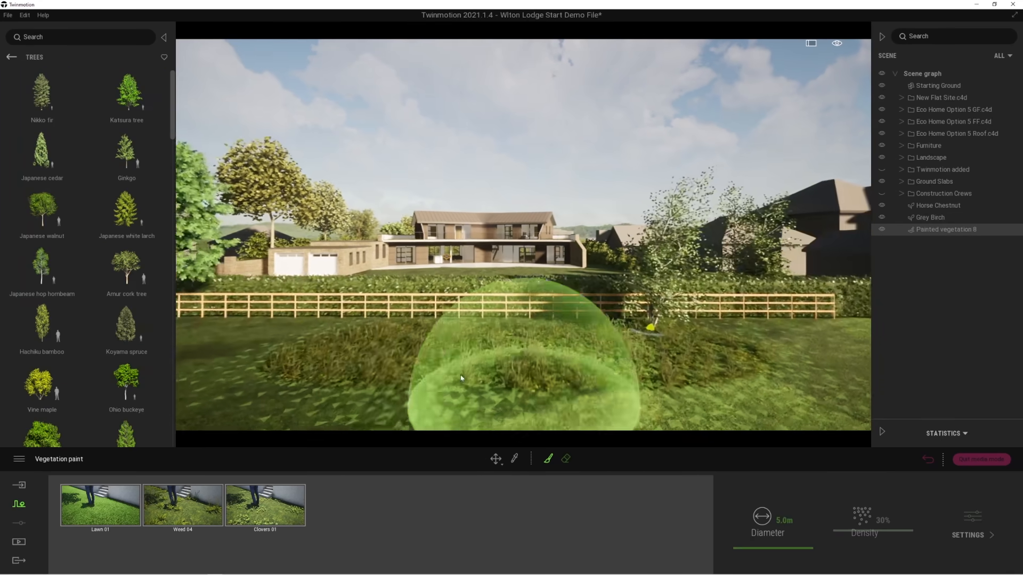
pyautogui.moveTo(219, 331)
pyautogui.mouseDown()
pyautogui.moveTo(240, 356)
pyautogui.moveTo(513, 410)
pyautogui.moveTo(778, 378)
pyautogui.moveTo(847, 352)
pyautogui.mouseUp()
pyautogui.moveTo(299, 375)
pyautogui.mouseDown()
pyautogui.moveTo(197, 337)
pyautogui.moveTo(404, 394)
pyautogui.moveTo(820, 439)
pyautogui.moveTo(855, 394)
pyautogui.moveTo(480, 404)
pyautogui.mouseUp()
pyautogui.press('q')
pyautogui.press('q')
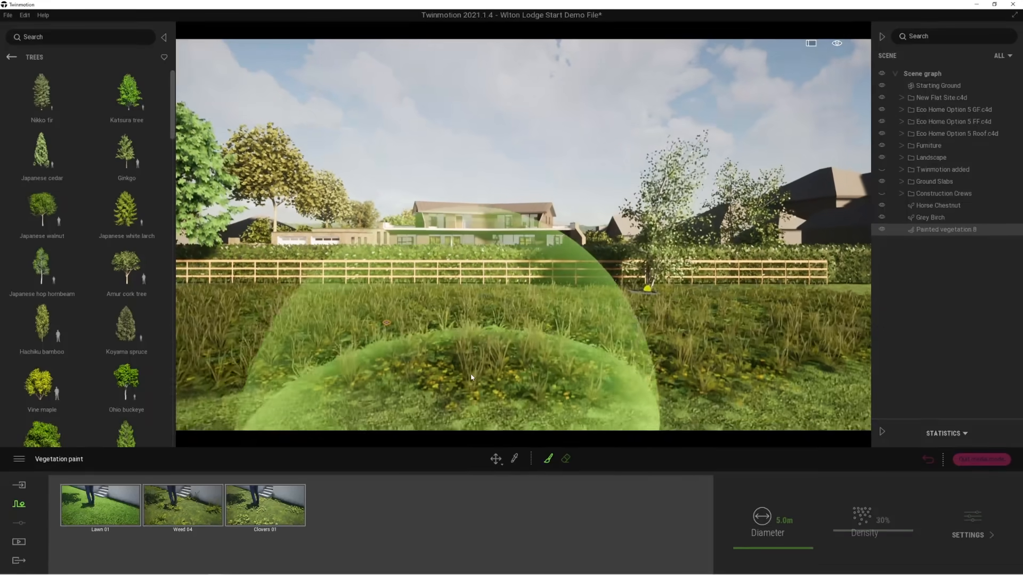
# Set the density of Weed 04 in the painted vegetation to 67%.
pyautogui.press('w')
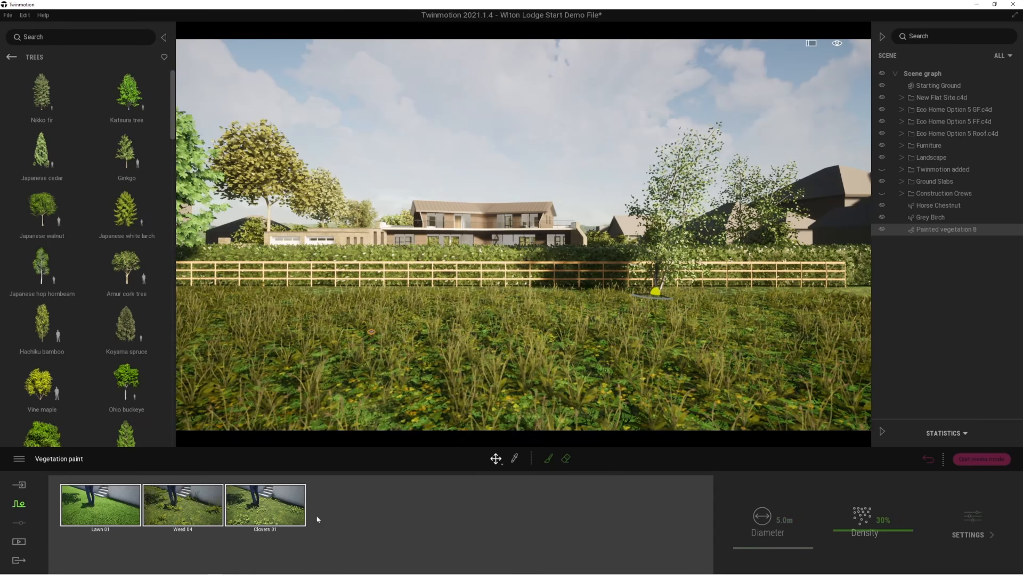
pyautogui.click(189, 514)
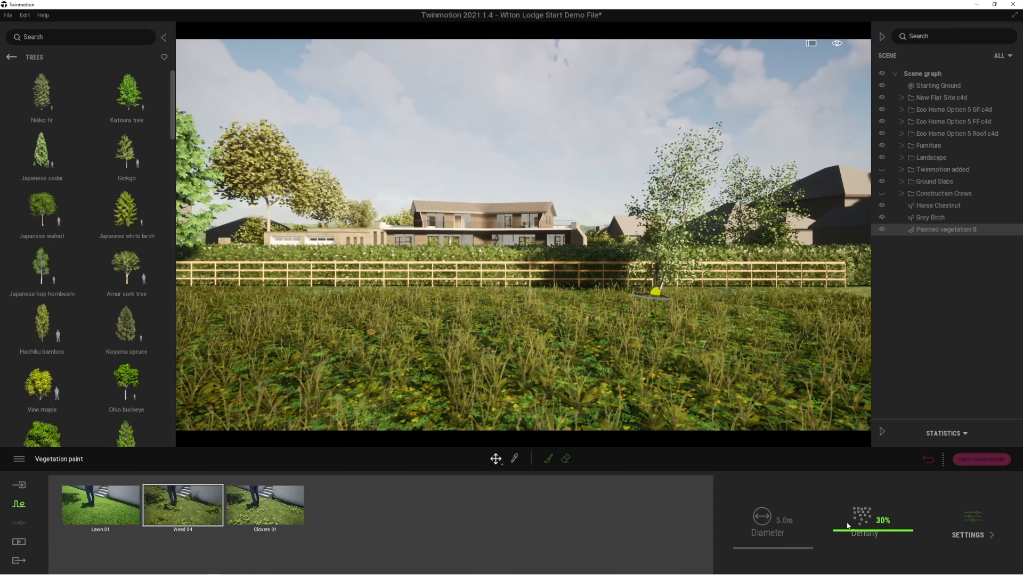
pyautogui.moveTo(845, 531)
pyautogui.mouseDown()
pyautogui.moveTo(843, 498)
pyautogui.moveTo(845, 508)
pyautogui.mouseUp()
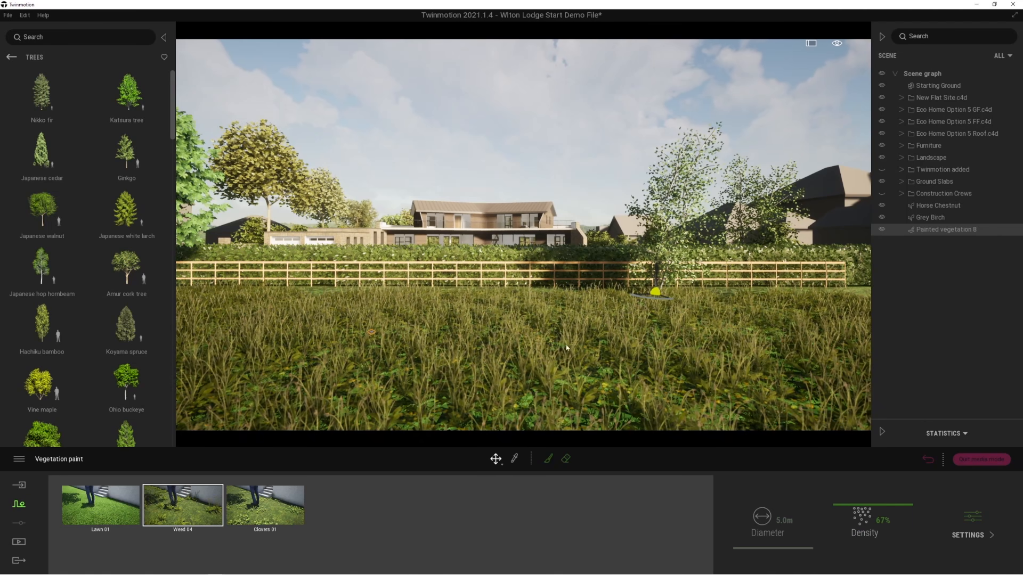
# Add Daisies from Grass and flowers to the painted vegetation and set their density to 6%.
pyautogui.click(11, 57)
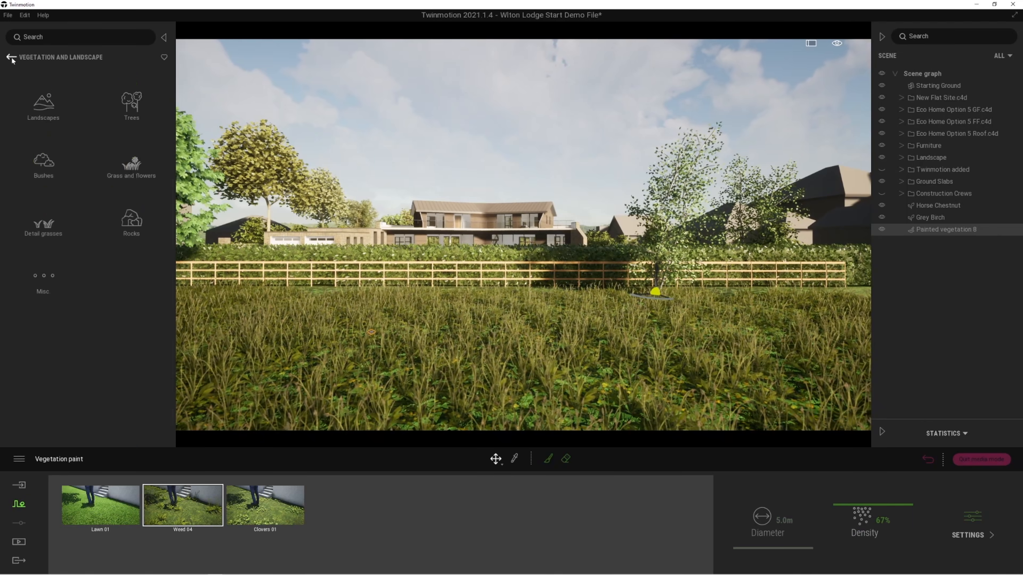
pyautogui.click(136, 176)
pyautogui.scroll(-5, 114, 250)
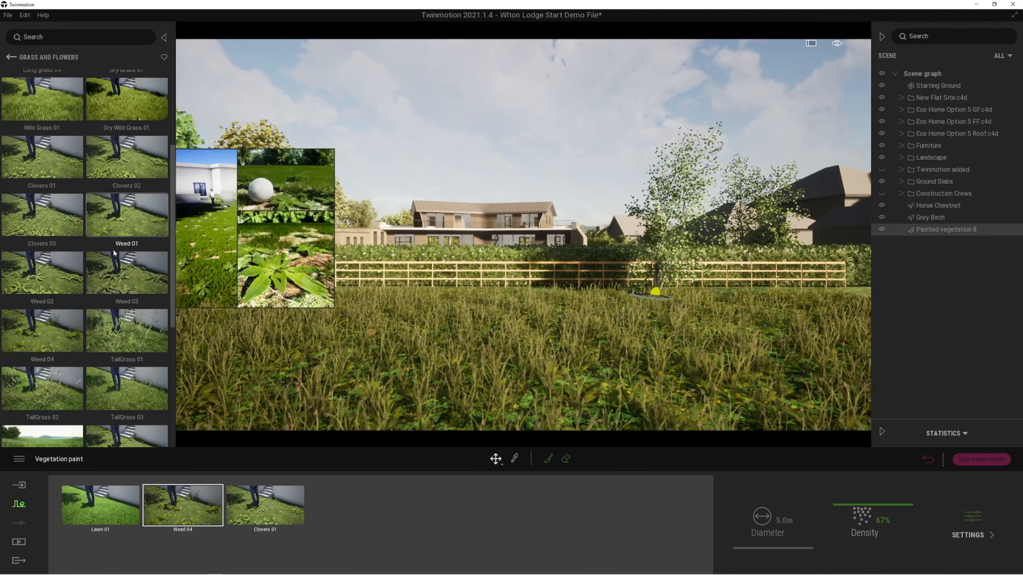
pyautogui.scroll(-3, 114, 253)
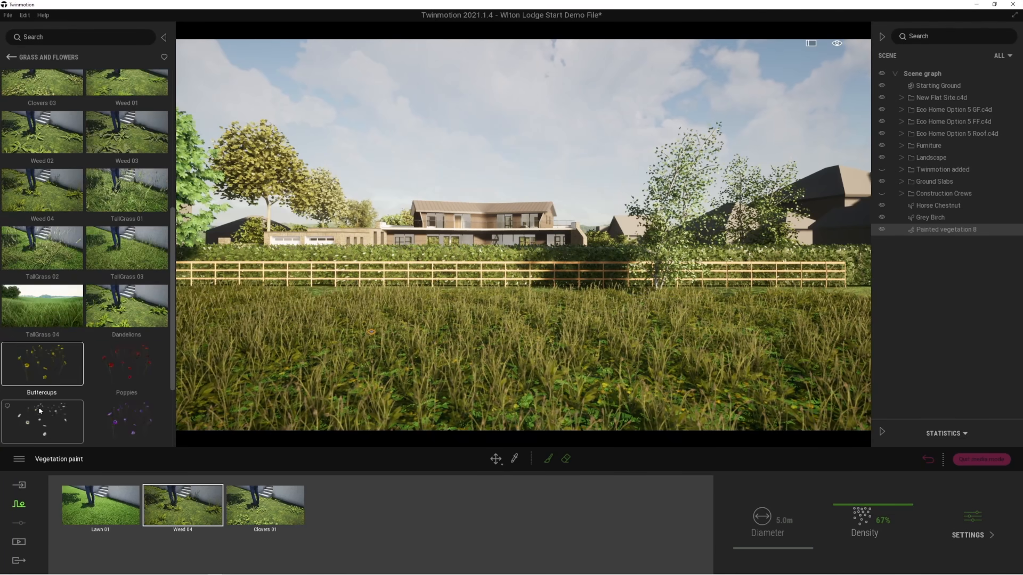
pyautogui.moveTo(40, 411)
pyautogui.mouseDown()
pyautogui.moveTo(321, 500)
pyautogui.moveTo(336, 515)
pyautogui.mouseUp()
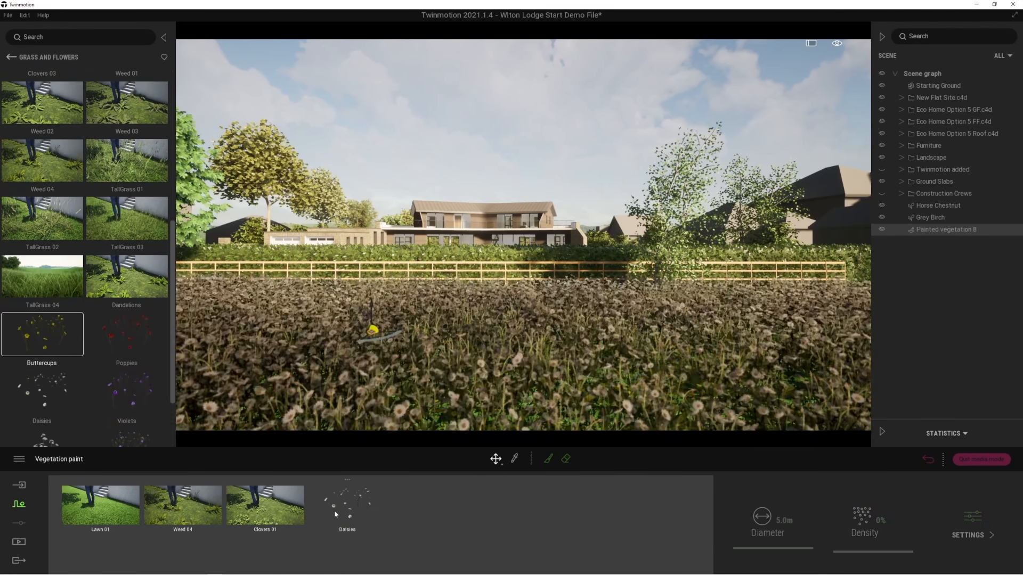
pyautogui.click(327, 519)
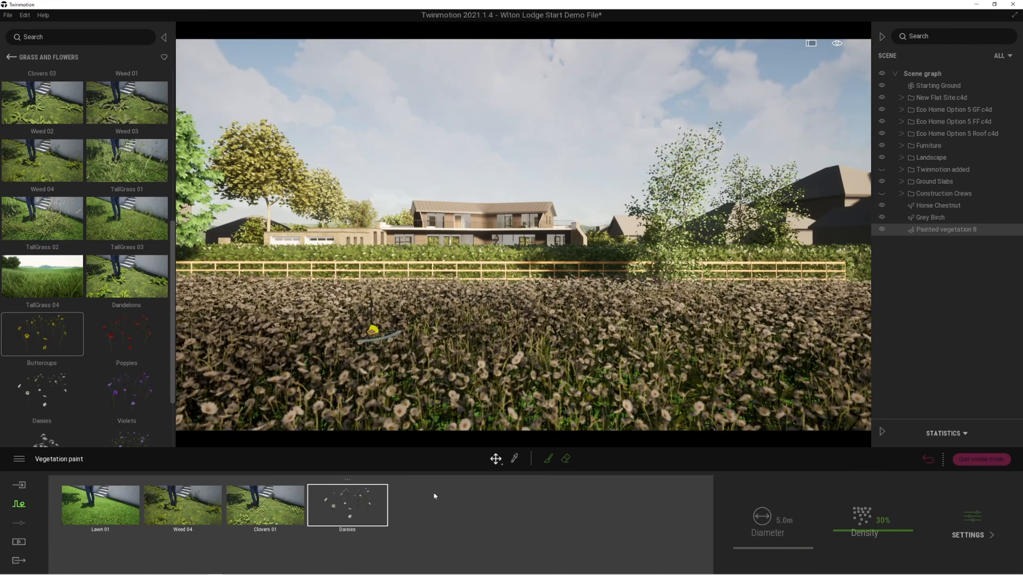
pyautogui.moveTo(839, 533); pyautogui.dragTo(845, 547)
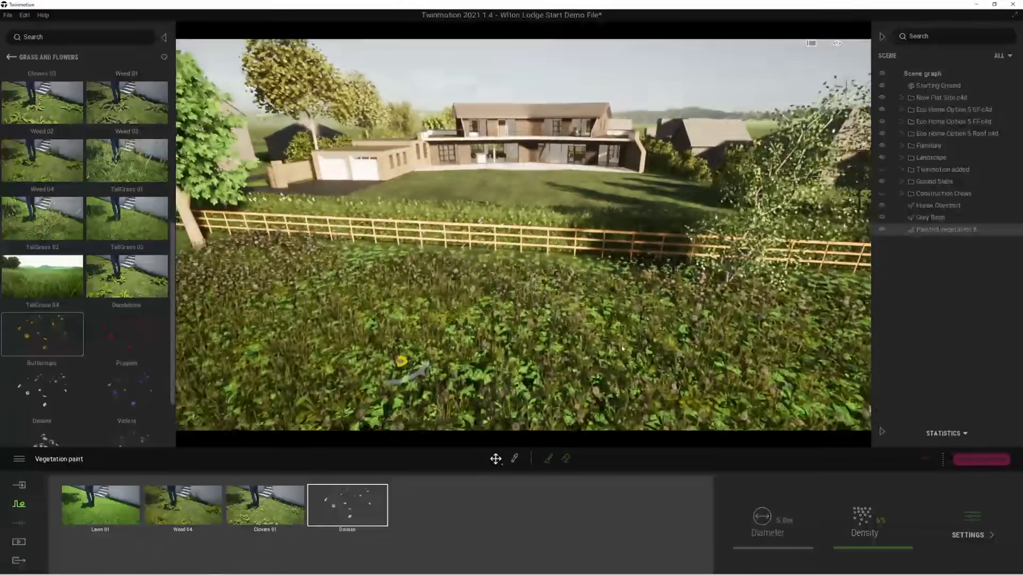
# Place the Break 01 car from the Vehicles library on the driveway in front of the garage.
pyautogui.moveTo(622, 349); pyautogui.dragTo(495, 394, button='right')
pyautogui.press('e')
pyautogui.press('w')
pyautogui.press('e')
pyautogui.moveTo(554, 341); pyautogui.dragTo(605, 282, button='right')
pyautogui.click(11, 57)
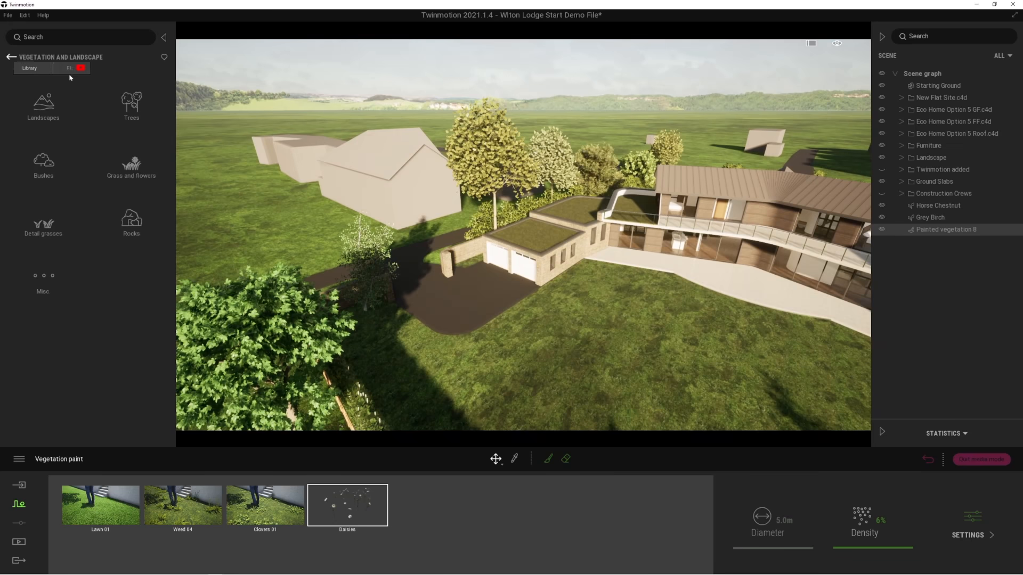
pyautogui.click(10, 57)
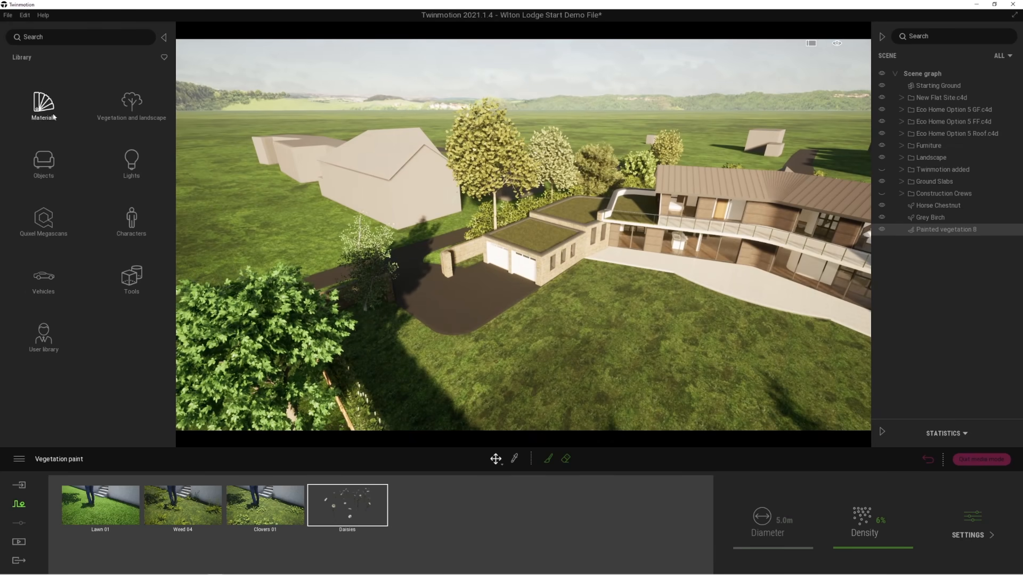
pyautogui.click(46, 275)
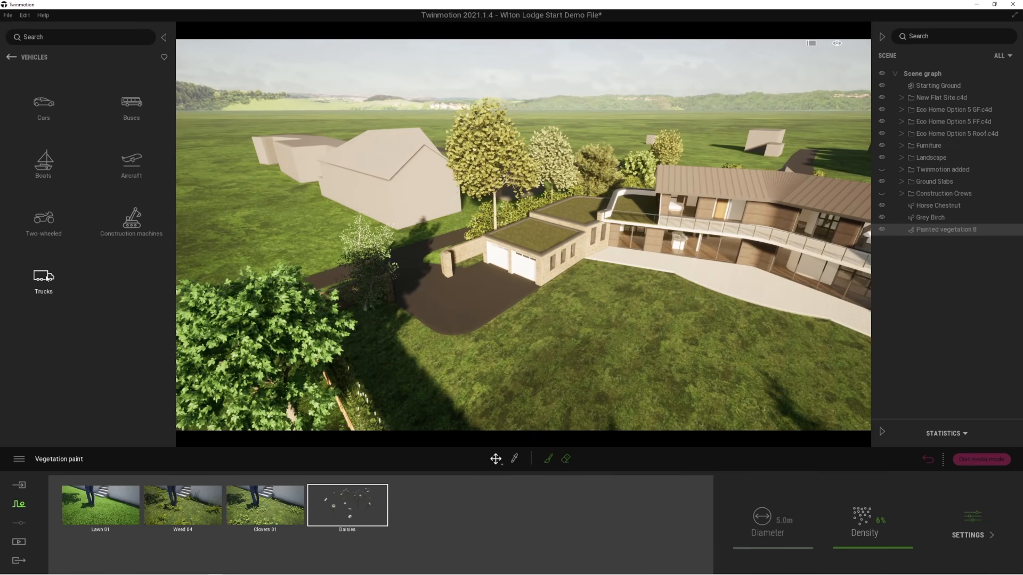
pyautogui.click(45, 101)
pyautogui.moveTo(54, 96); pyautogui.dragTo(470, 287)
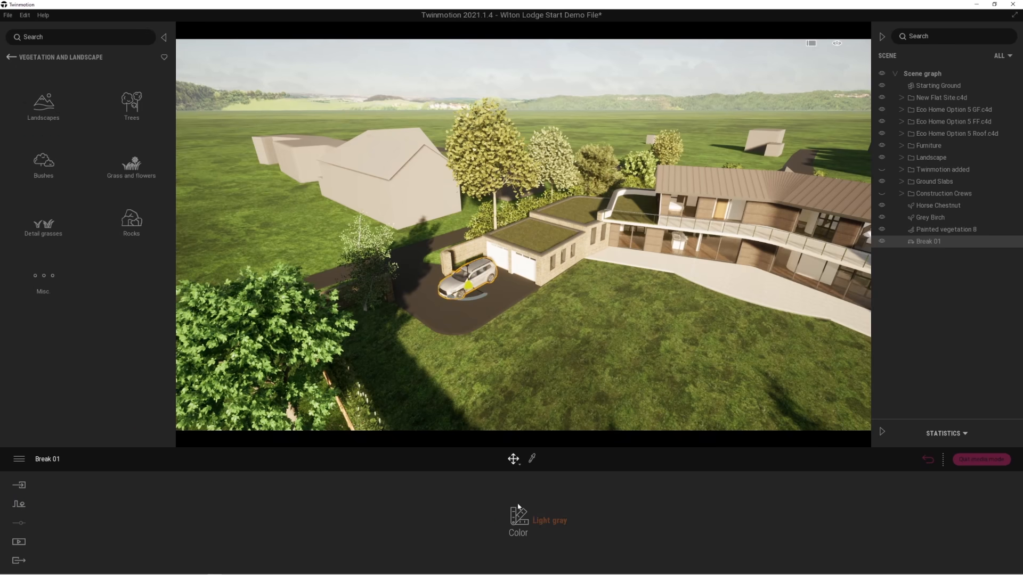
# Set the car's color to Dark gray and return to the top level of the asset library.
pyautogui.click(549, 521)
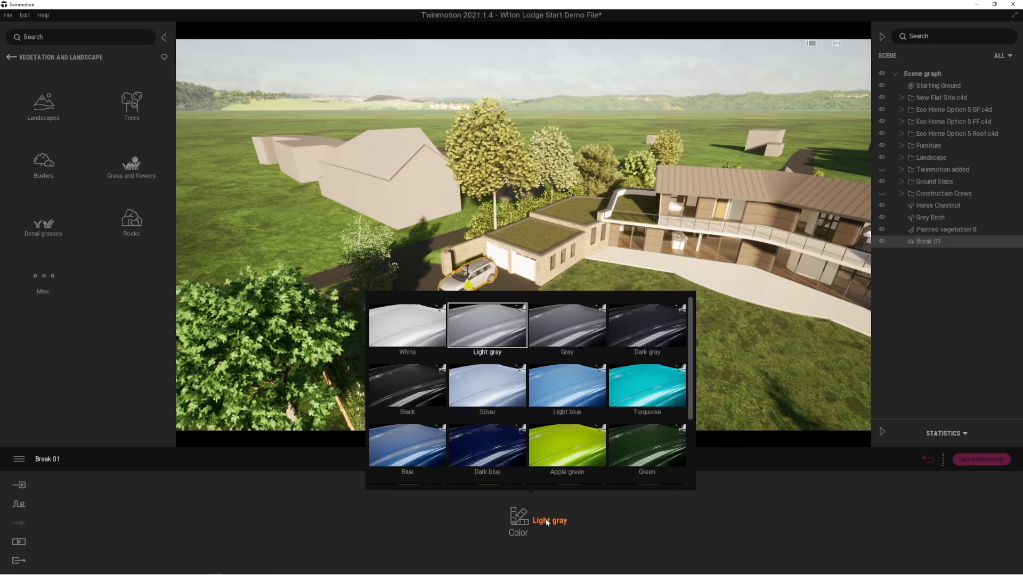
pyautogui.click(573, 393)
pyautogui.click(642, 325)
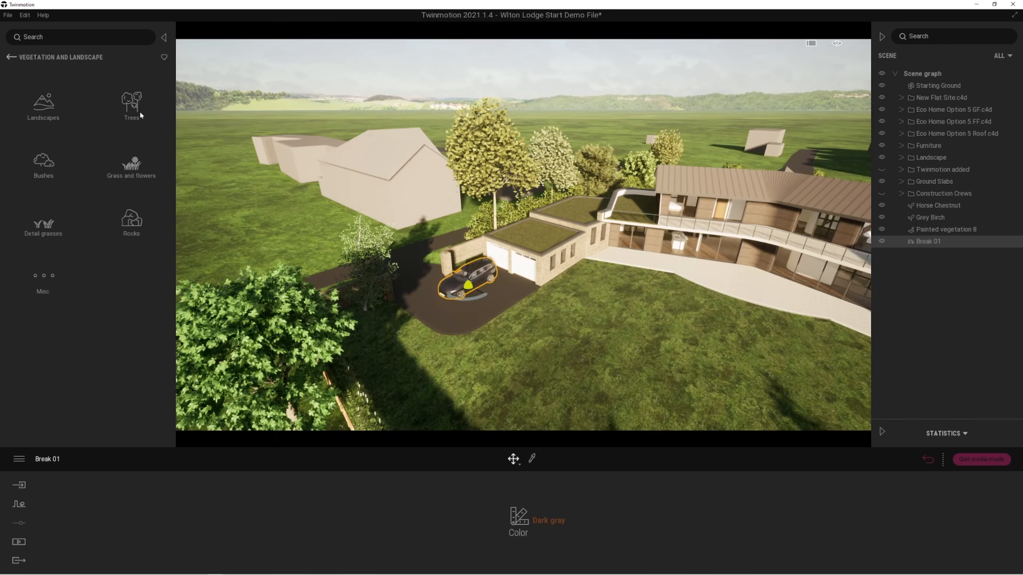
pyautogui.click(12, 58)
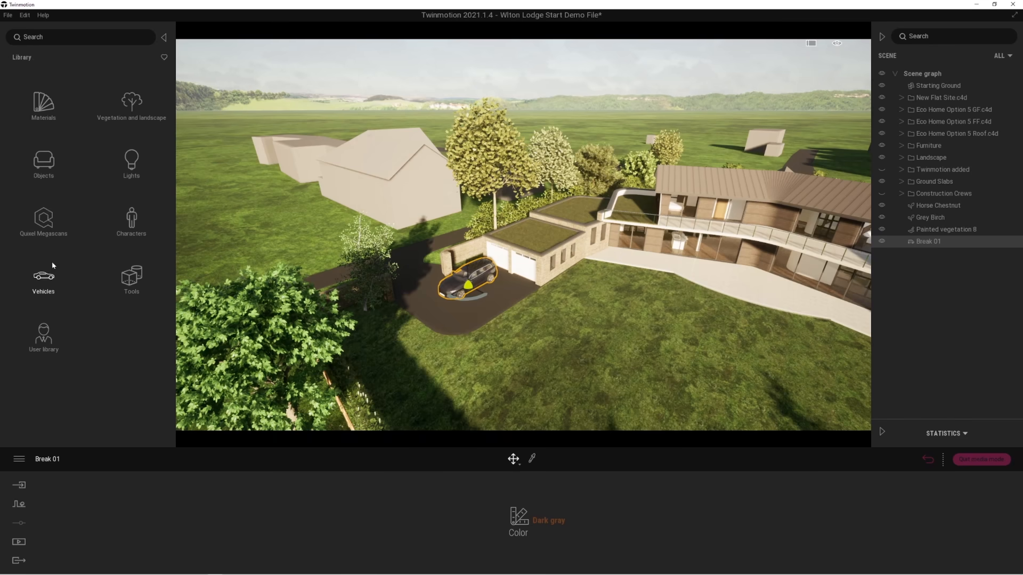
# Place the Sedan 06 car from the Vehicles library beside the parked car on the driveway and rotate it 30 degrees.
pyautogui.click(46, 278)
pyautogui.click(42, 107)
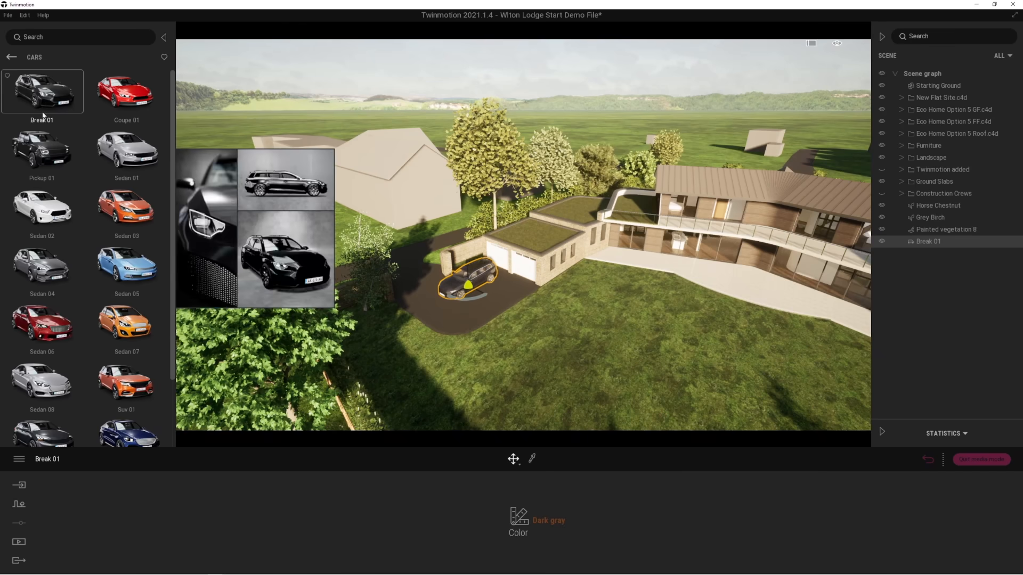
pyautogui.click(42, 323)
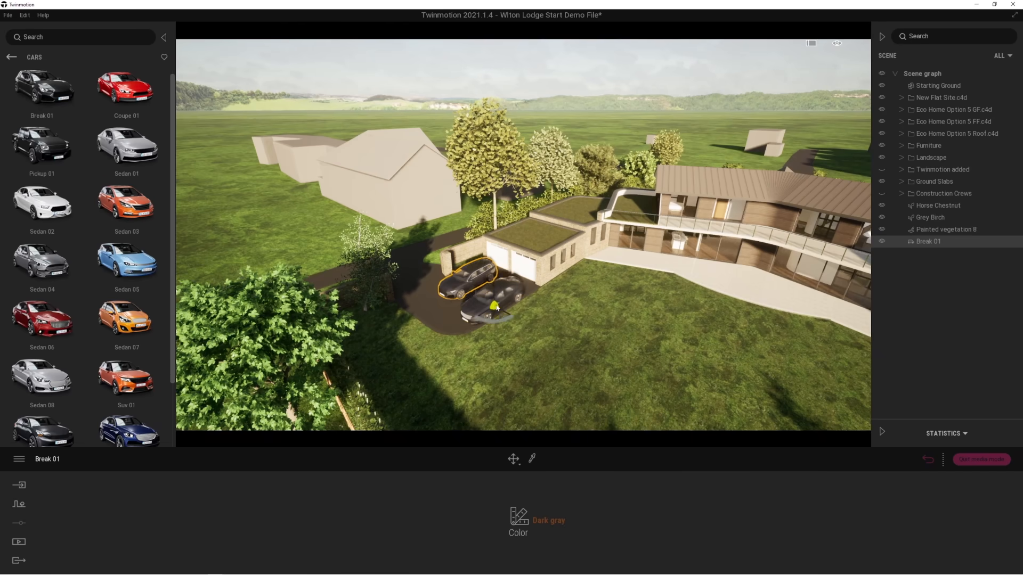
pyautogui.click(495, 313)
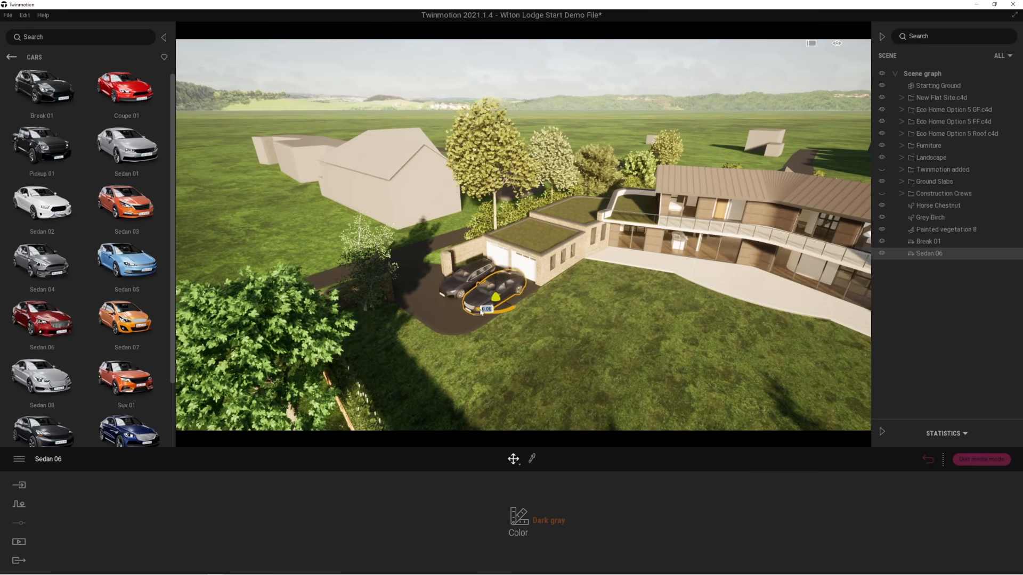
pyautogui.moveTo(484, 312); pyautogui.dragTo(505, 313)
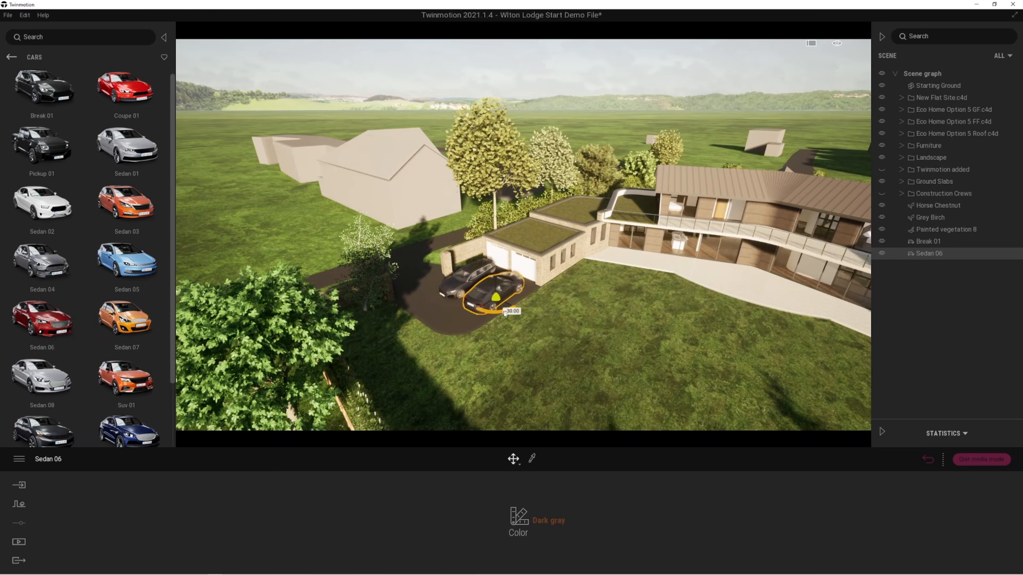
# Set the color of the Sedan 06 car to Vivid red.
pyautogui.click(544, 520)
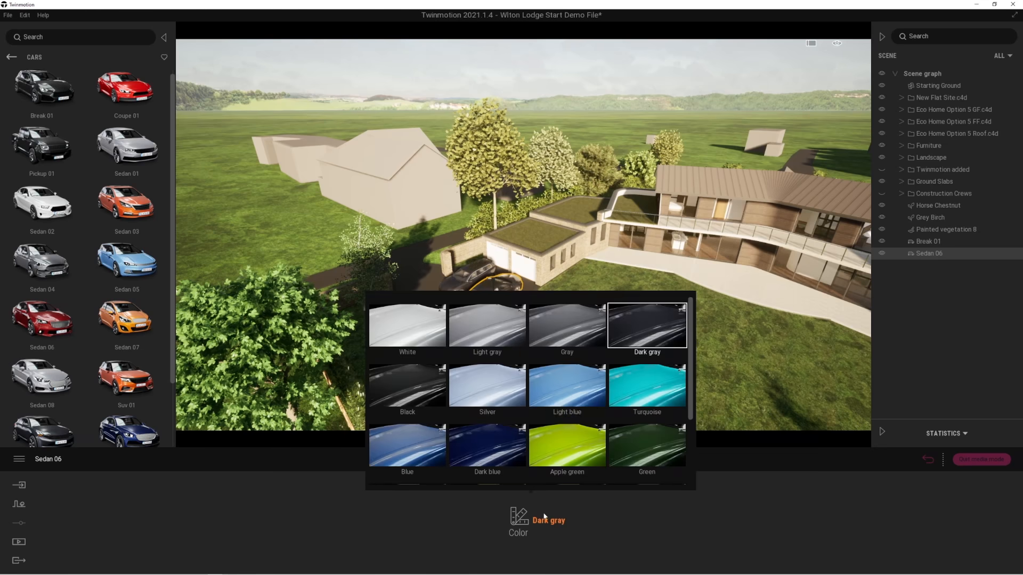
pyautogui.scroll(-2, 557, 401)
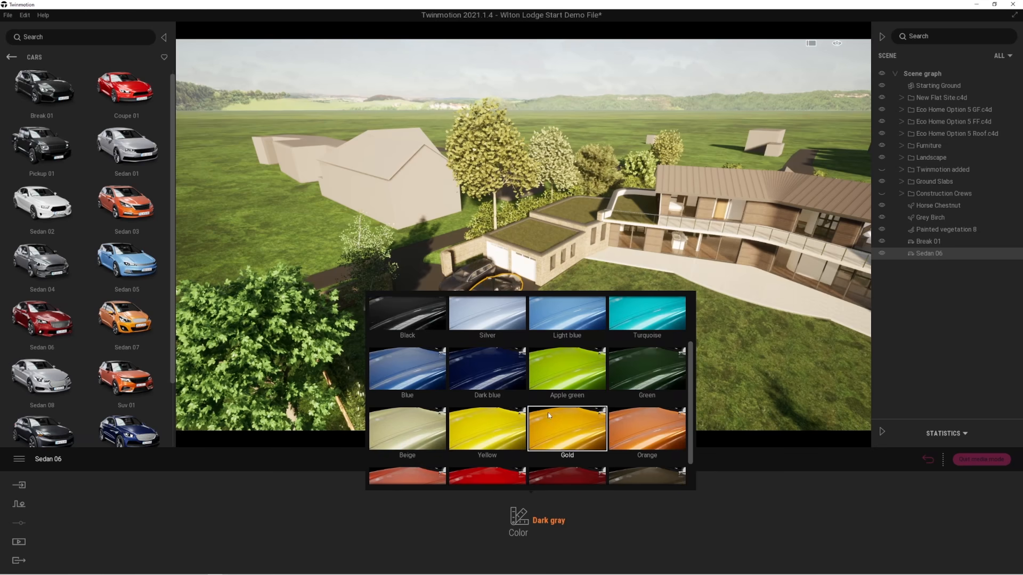
pyautogui.click(488, 476)
# Place the Progressive dining table from the living room Tables library on the terrace's curved front, facing the house.
pyautogui.moveTo(484, 384); pyautogui.dragTo(508, 368, button='right')
pyautogui.press('d')
pyautogui.press('w')
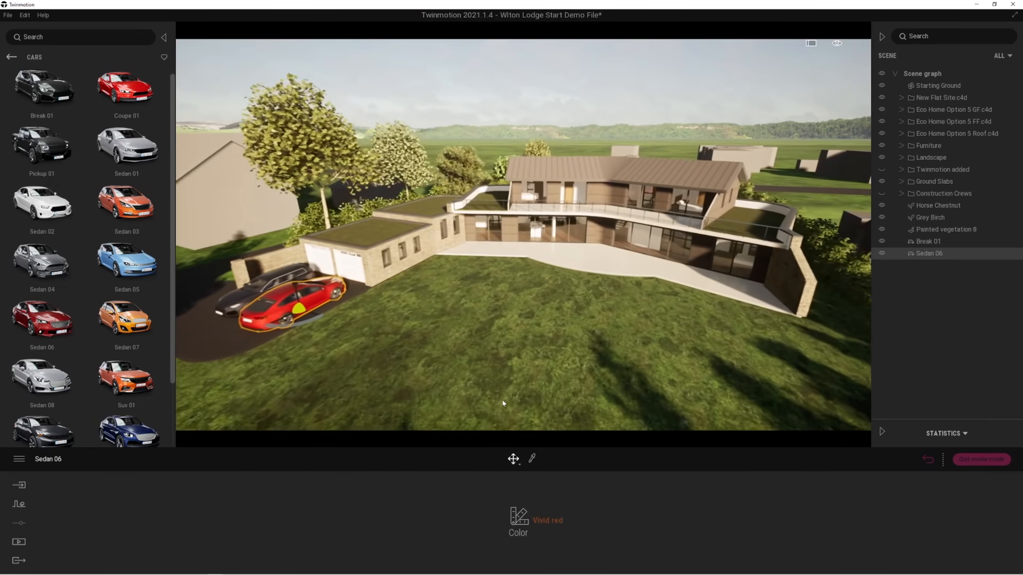
pyautogui.moveTo(476, 408); pyautogui.dragTo(487, 400, button='right')
pyautogui.press('w')
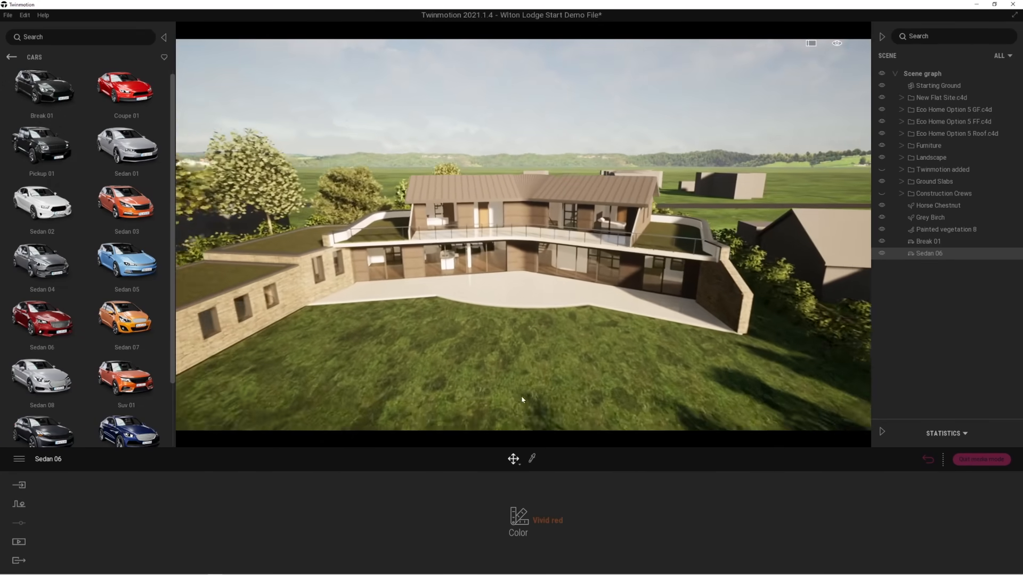
pyautogui.press('w')
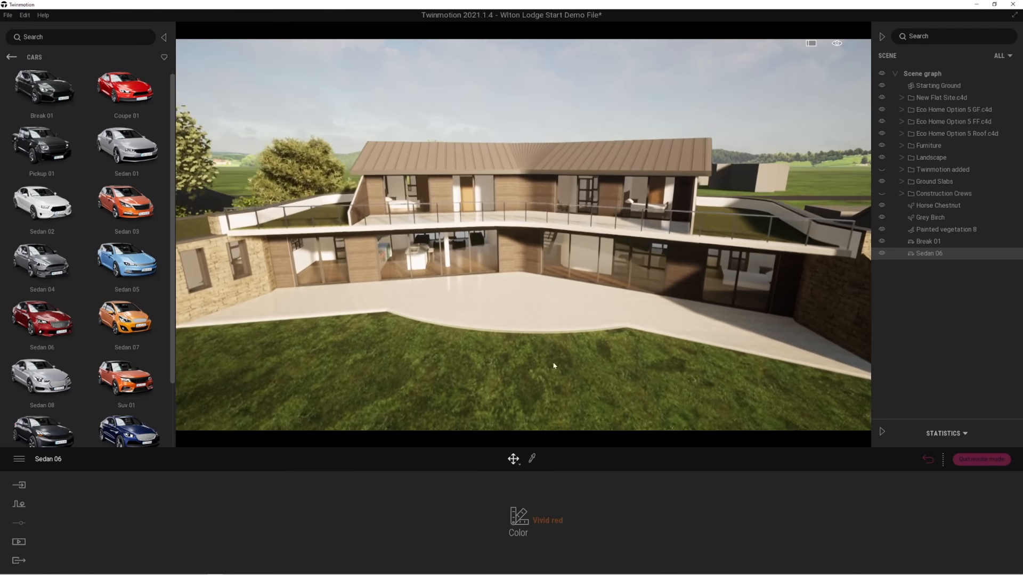
pyautogui.click(9, 57)
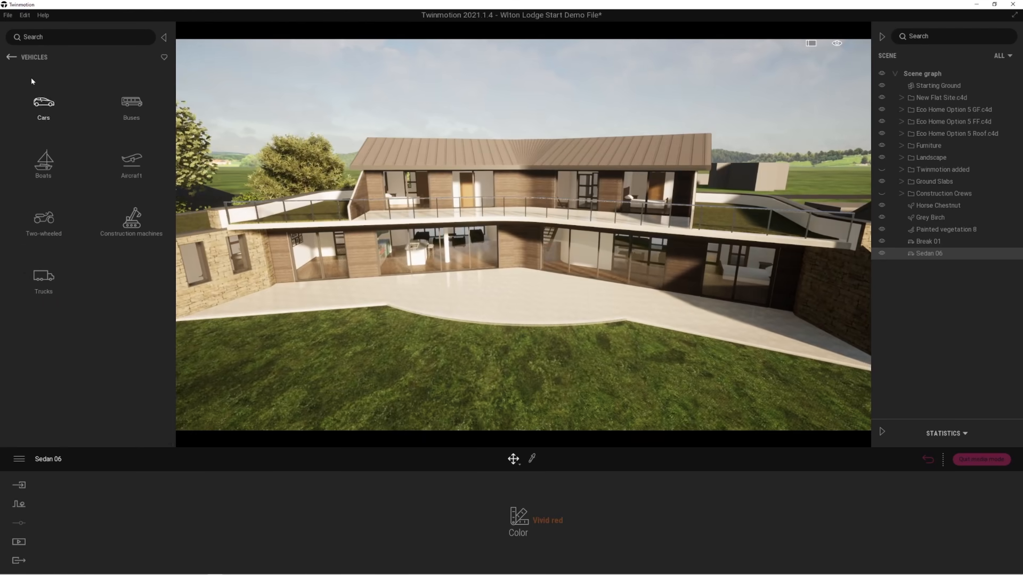
pyautogui.click(11, 58)
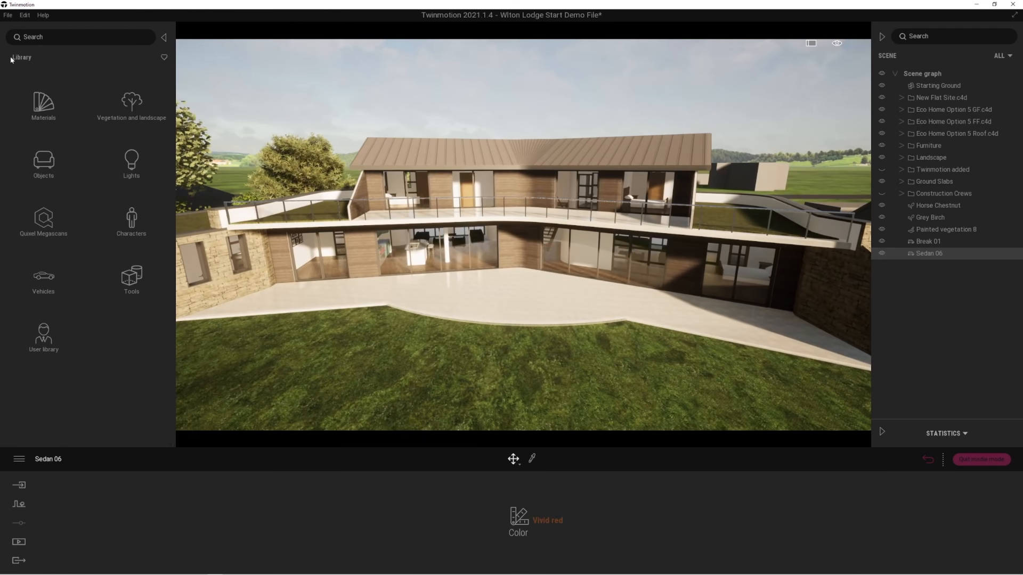
pyautogui.click(44, 165)
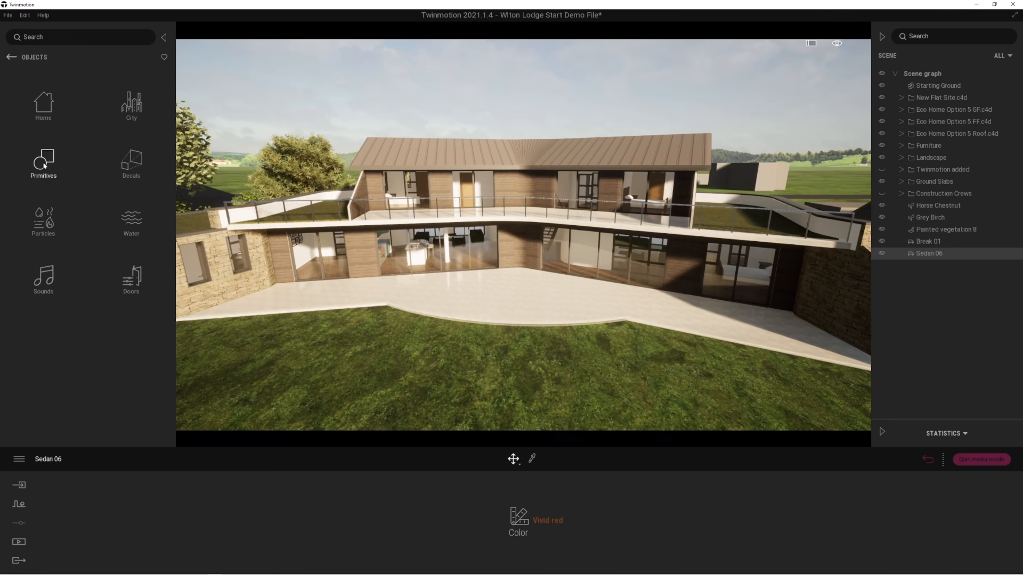
pyautogui.click(46, 109)
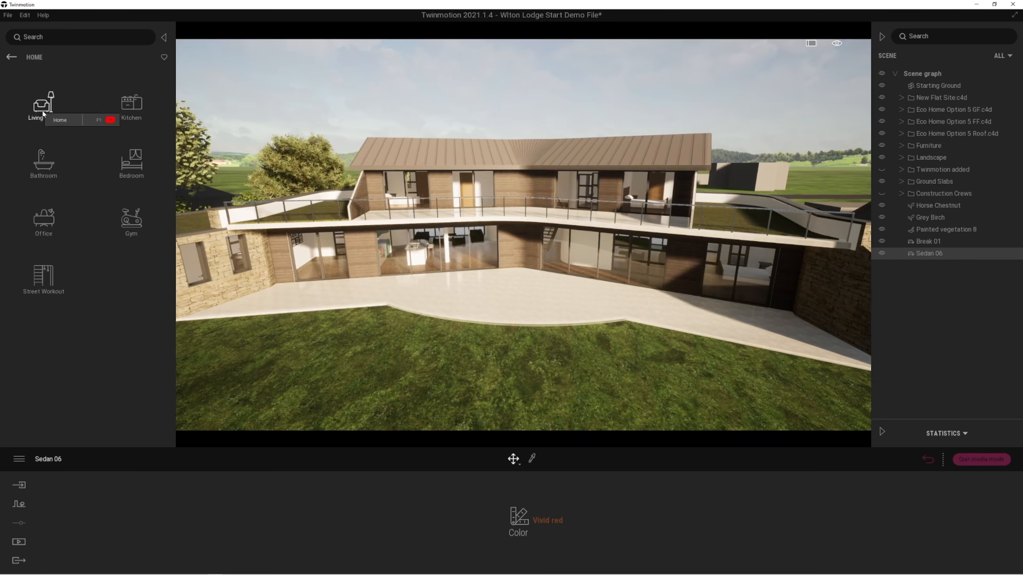
pyautogui.click(39, 107)
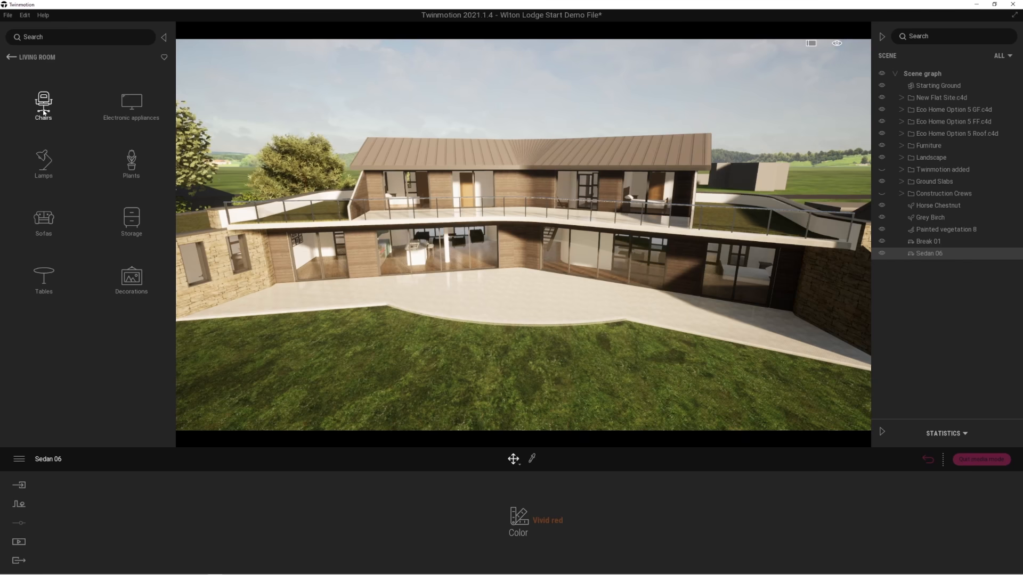
pyautogui.click(41, 279)
pyautogui.moveTo(153, 109); pyautogui.dragTo(504, 311)
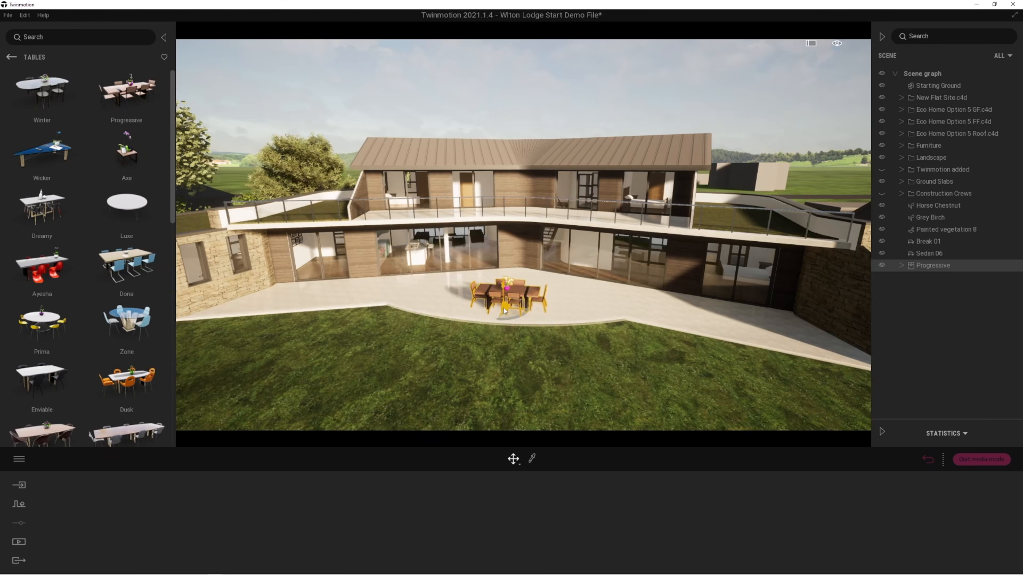
# Place three Yucca and two Dracaena potted plants from the living room Plants library along the house side of the terrace.
pyautogui.click(11, 57)
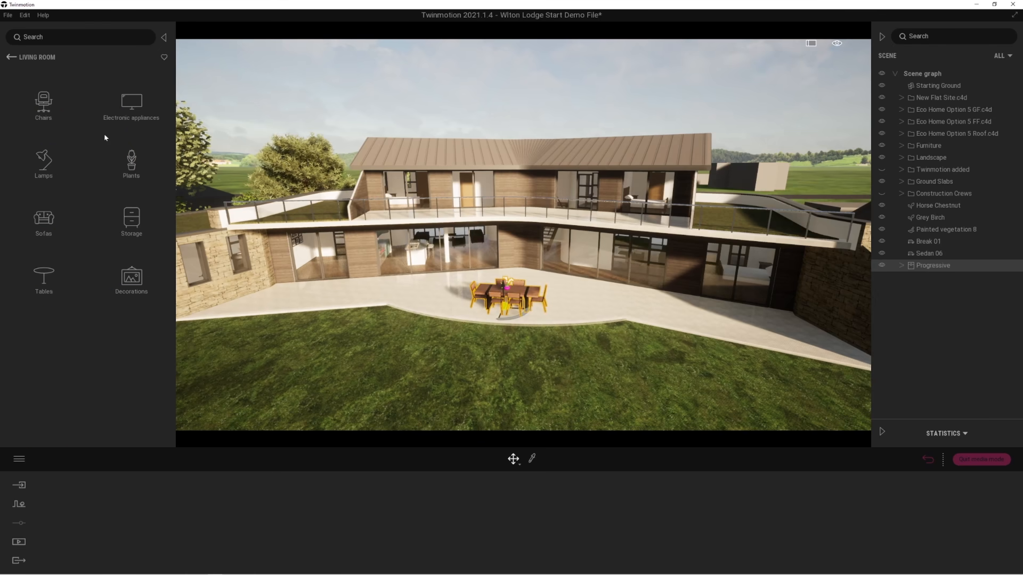
pyautogui.click(134, 170)
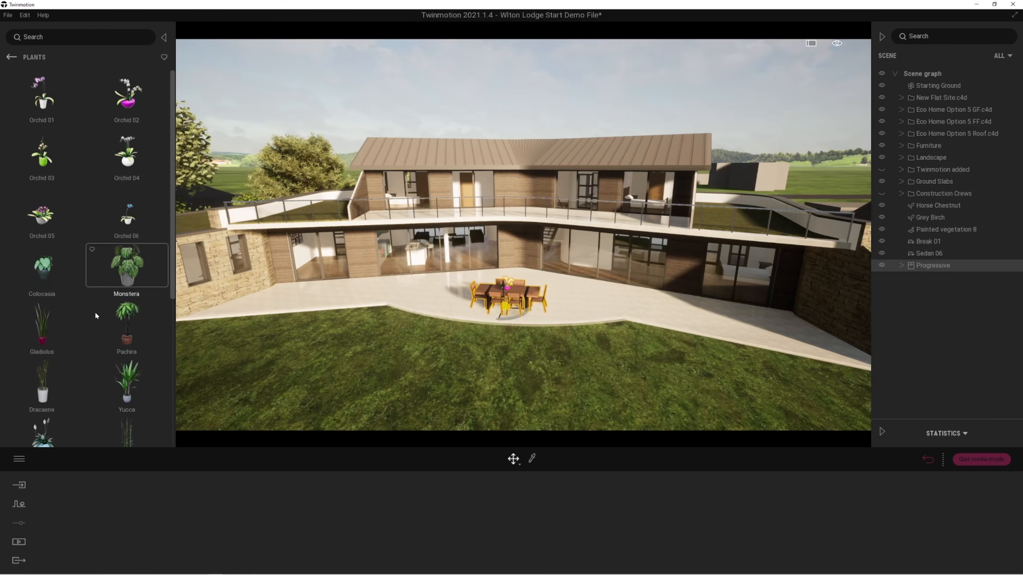
pyautogui.scroll(-1, 51, 342)
pyautogui.moveTo(43, 354)
pyautogui.mouseDown()
pyautogui.moveTo(114, 346)
pyautogui.moveTo(267, 285)
pyautogui.moveTo(281, 290)
pyautogui.moveTo(82, 372)
pyautogui.moveTo(42, 372)
pyautogui.mouseUp()
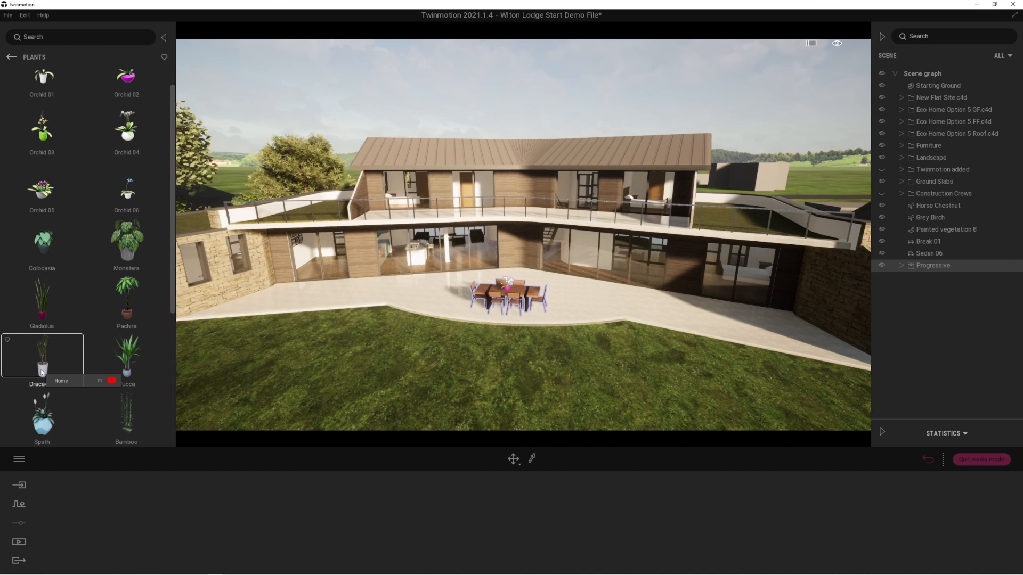
pyautogui.moveTo(141, 352); pyautogui.dragTo(283, 290)
pyautogui.click(283, 288)
pyautogui.click(366, 281)
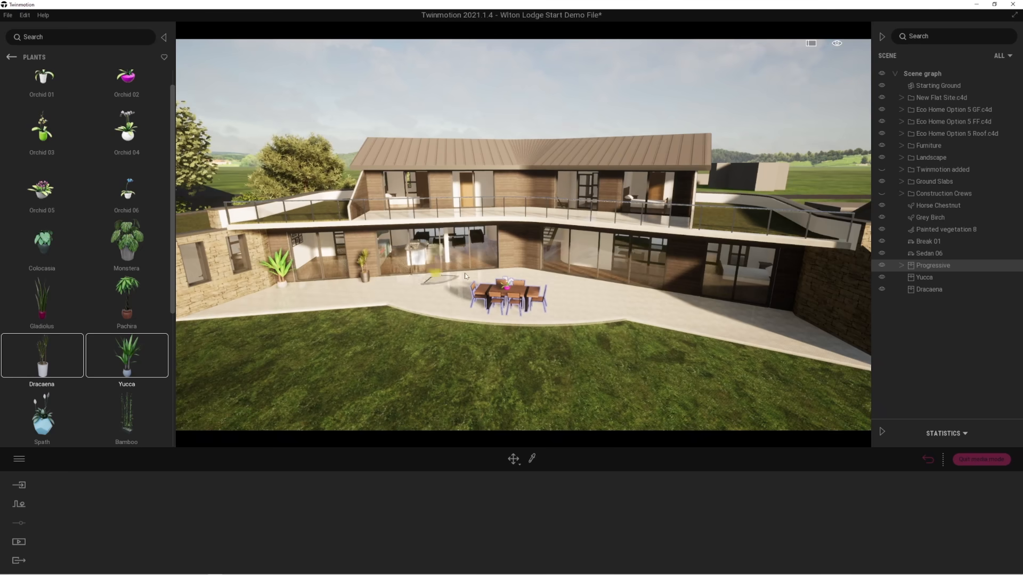
pyautogui.click(519, 272)
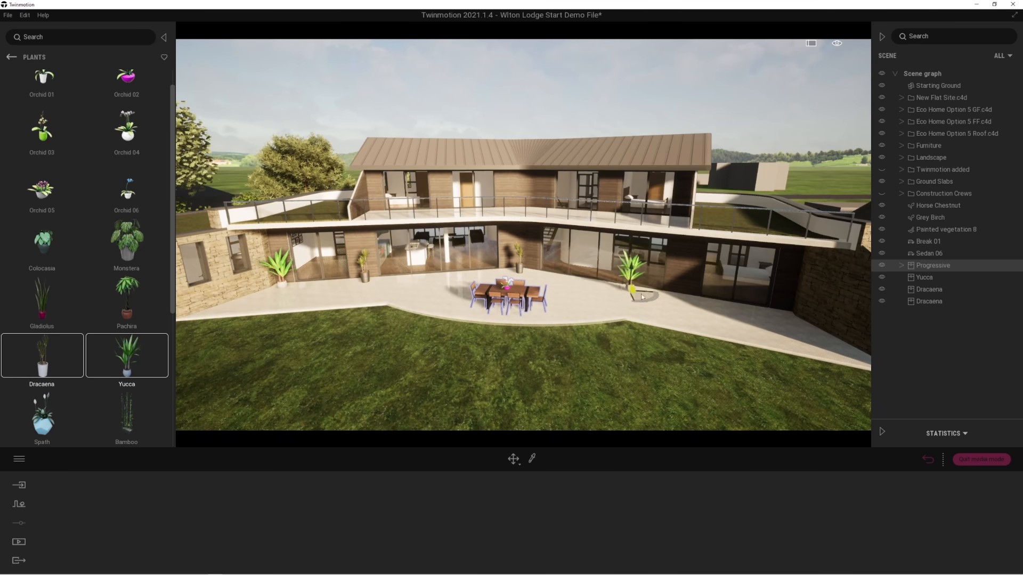
pyautogui.click(686, 297)
pyautogui.click(779, 313)
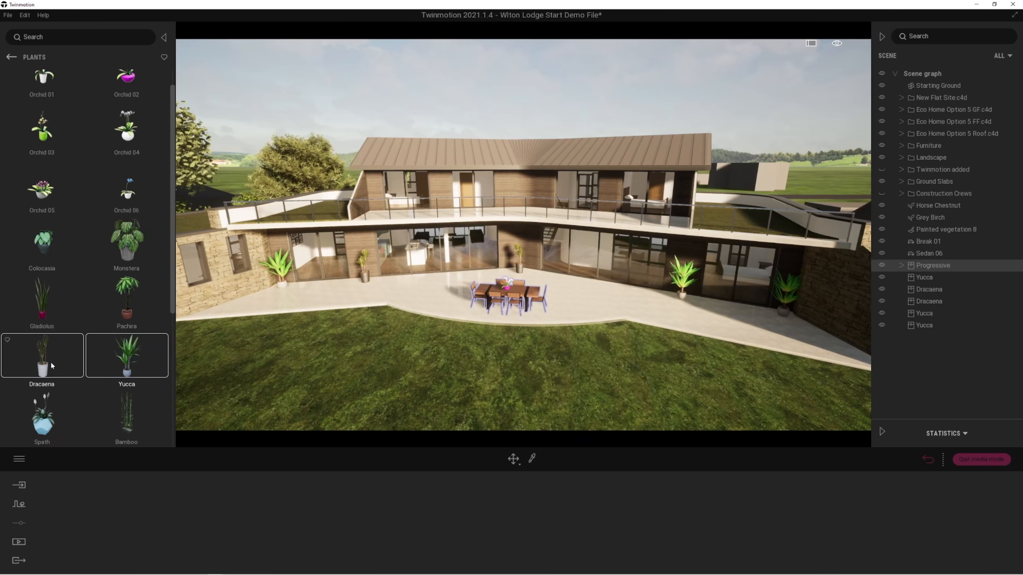
pyautogui.click(52, 366)
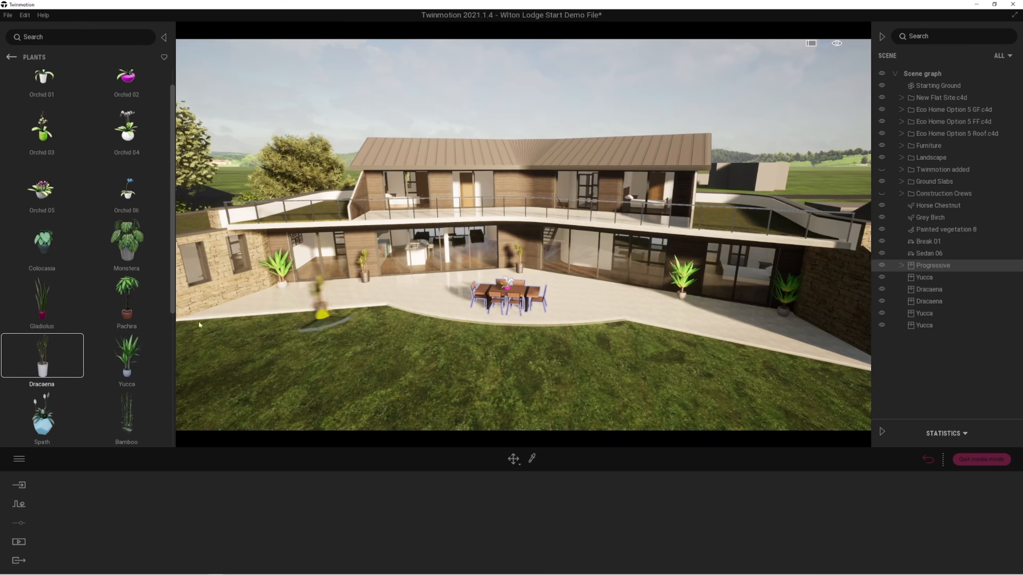
# Place the animated human Chris from the Characters library on the terrace beside the dining table.
pyautogui.click(11, 58)
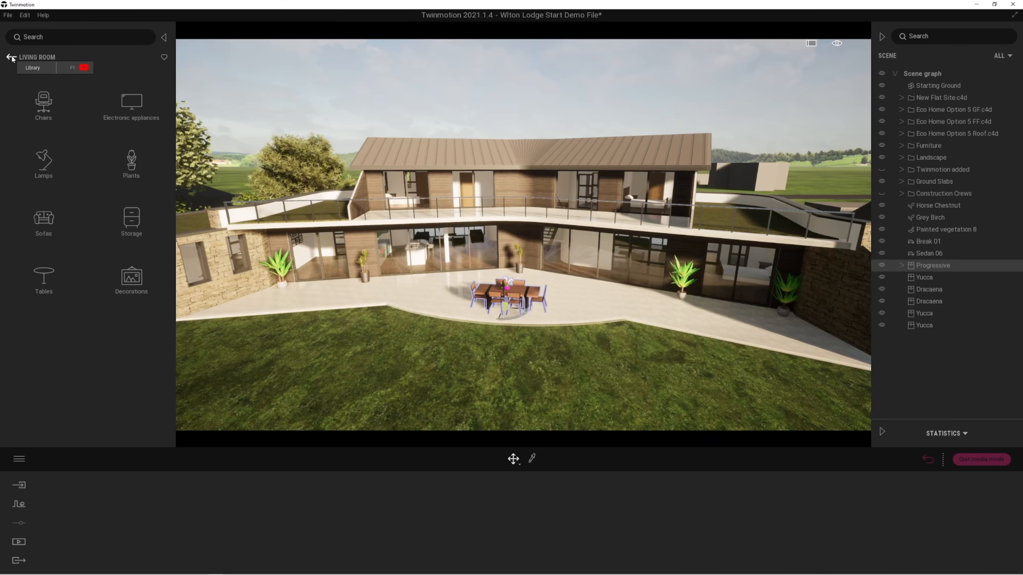
pyautogui.click(11, 58)
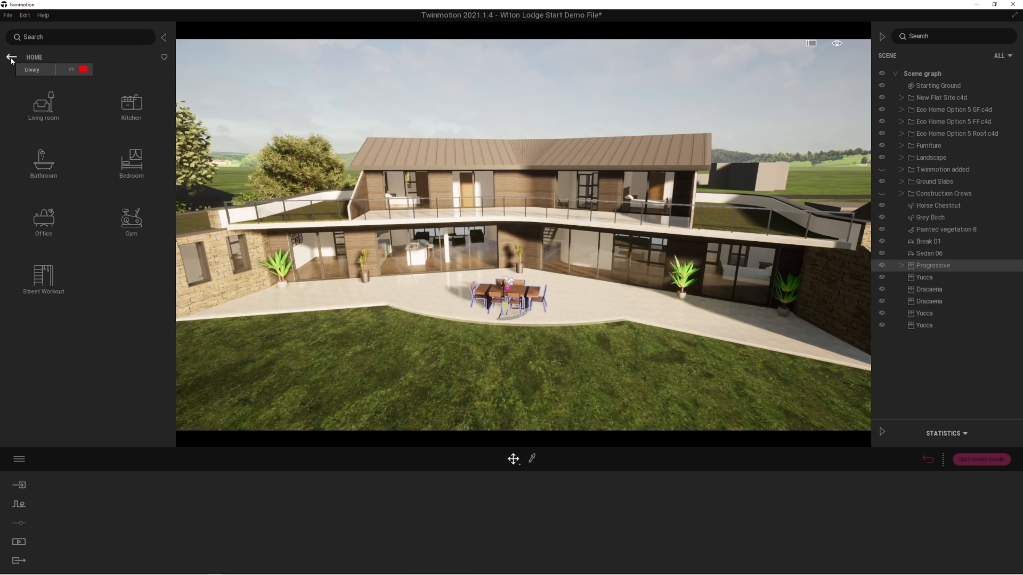
pyautogui.click(11, 58)
pyautogui.click(11, 58)
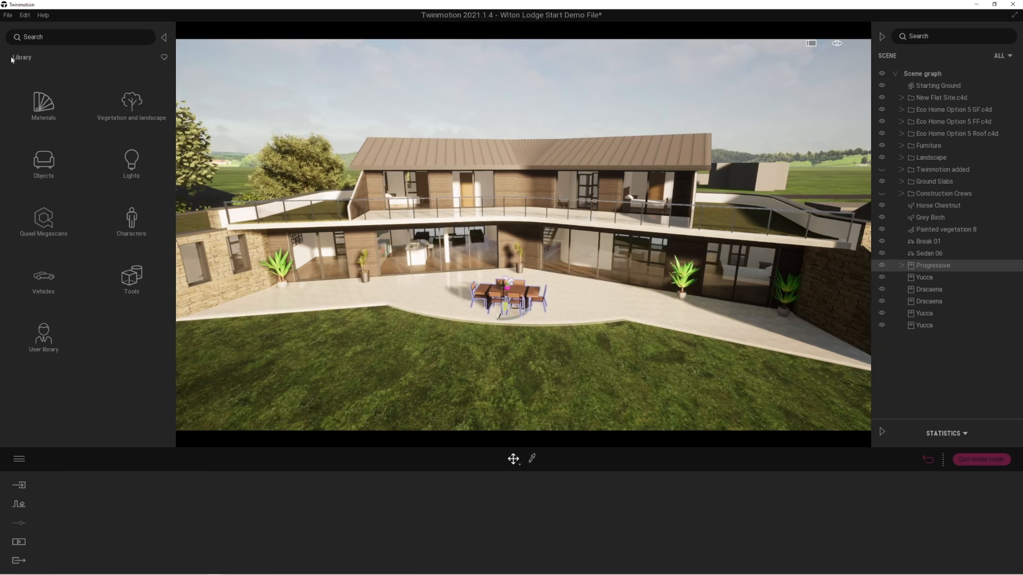
pyautogui.click(131, 219)
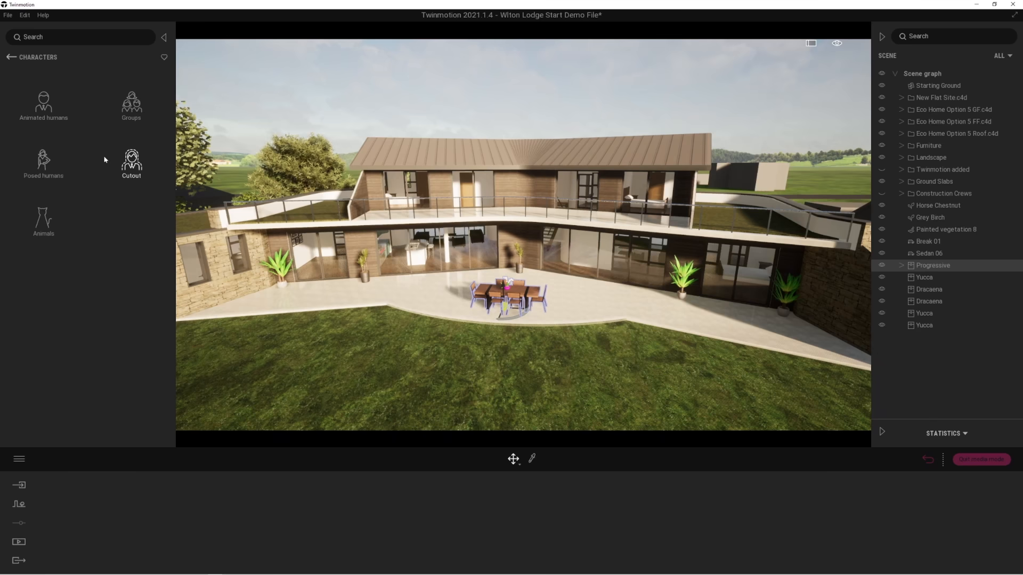
pyautogui.click(43, 109)
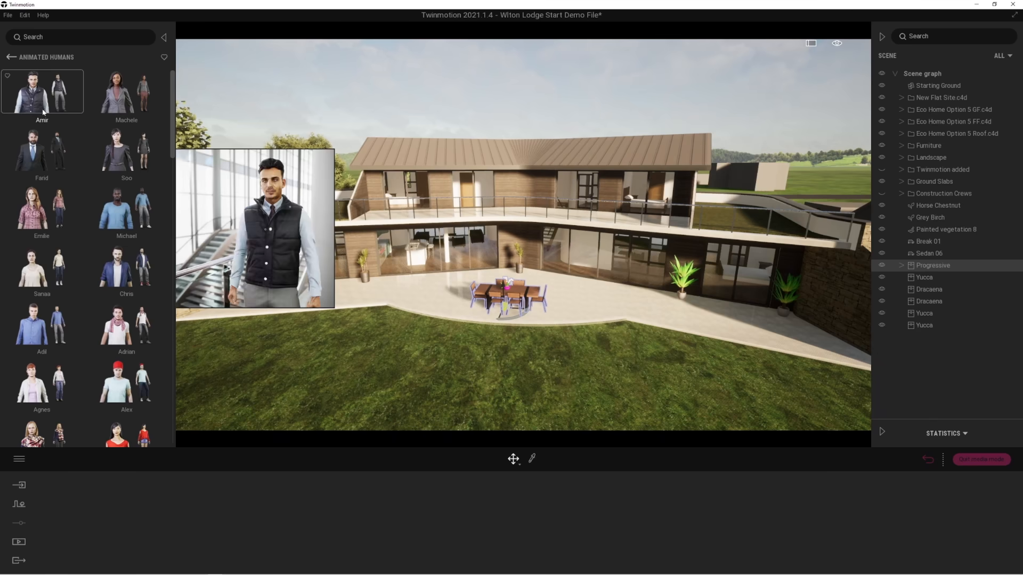
pyautogui.moveTo(125, 275)
pyautogui.moveTo(124, 274); pyautogui.dragTo(445, 301)
pyautogui.click(448, 306)
pyautogui.press('f')
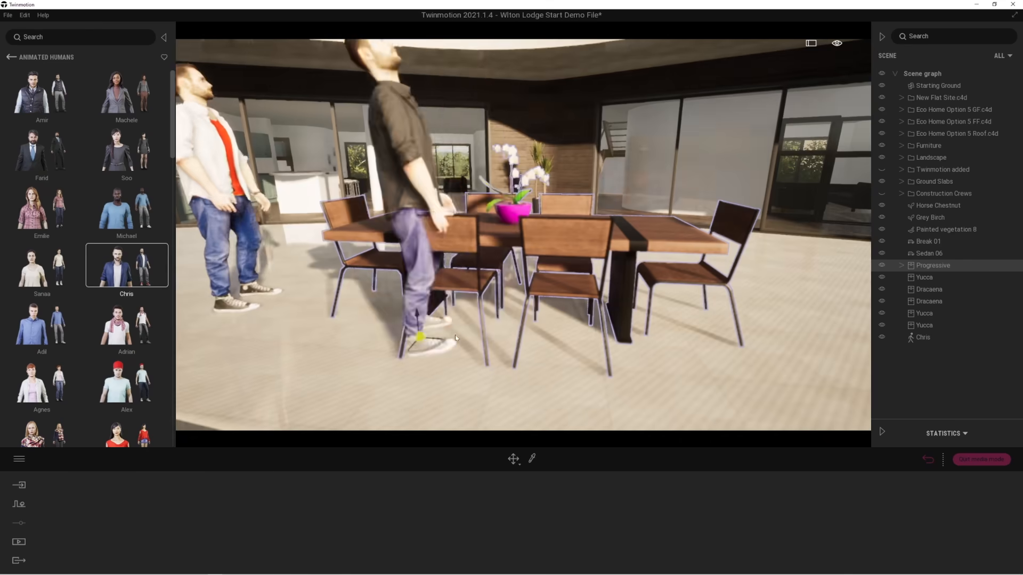
pyautogui.scroll(-5, 412, 320)
pyautogui.press('Escape')
# Try the Sitting pose on the Chris character, then set the pose to Idle with the Drinking animation.
pyautogui.click(362, 222)
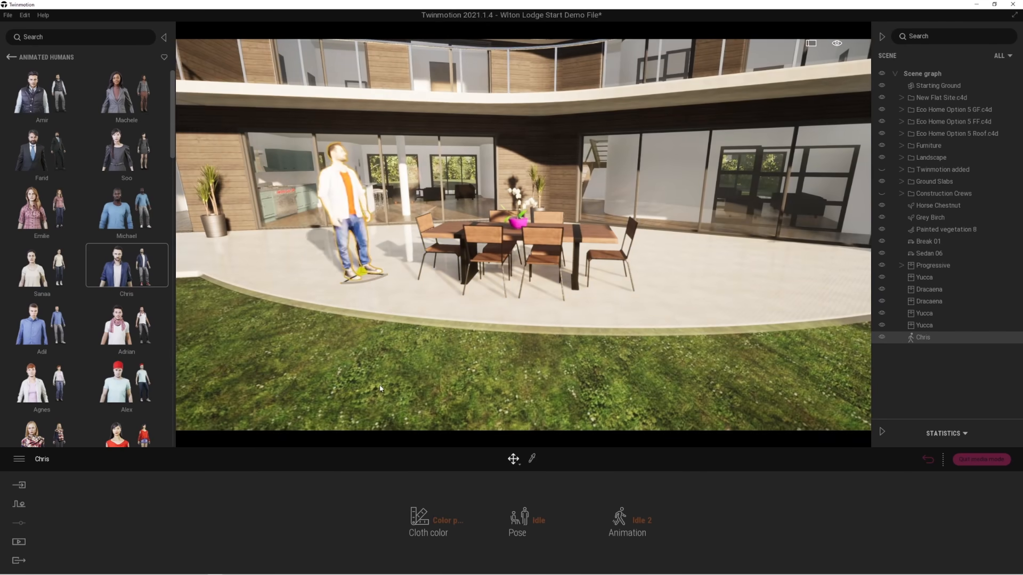
pyautogui.click(537, 520)
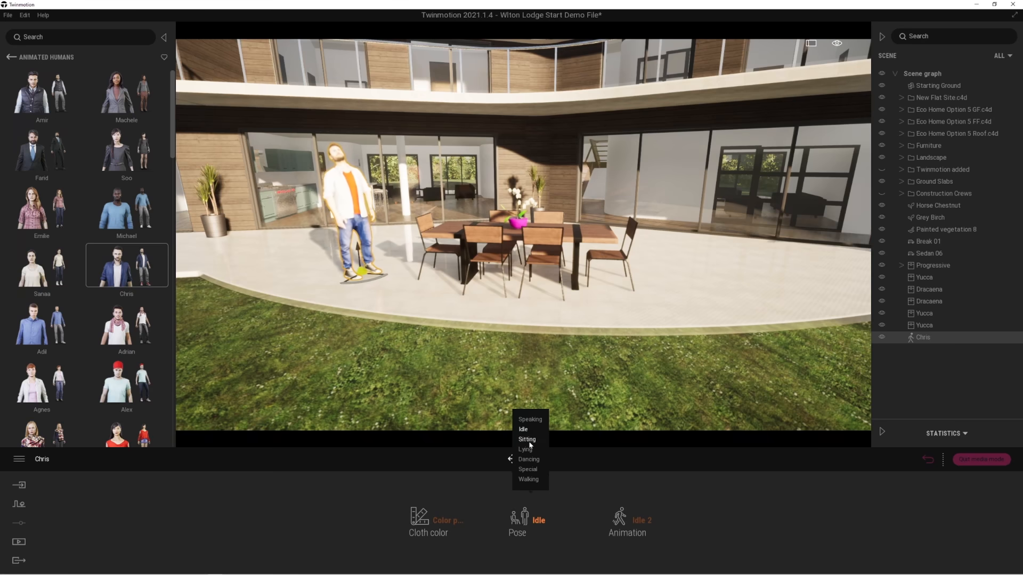
pyautogui.click(527, 440)
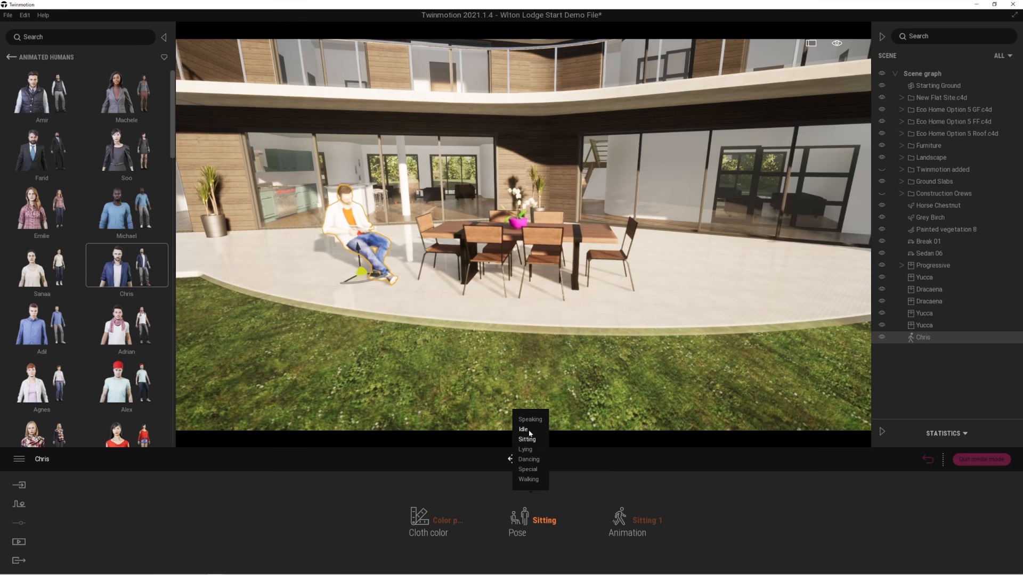
pyautogui.click(524, 429)
pyautogui.click(648, 521)
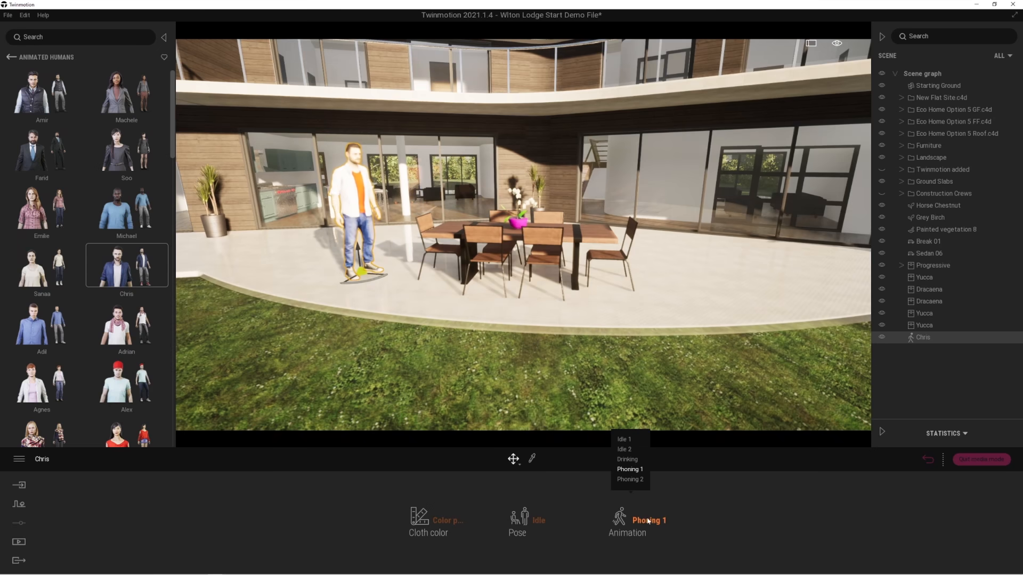
pyautogui.click(628, 459)
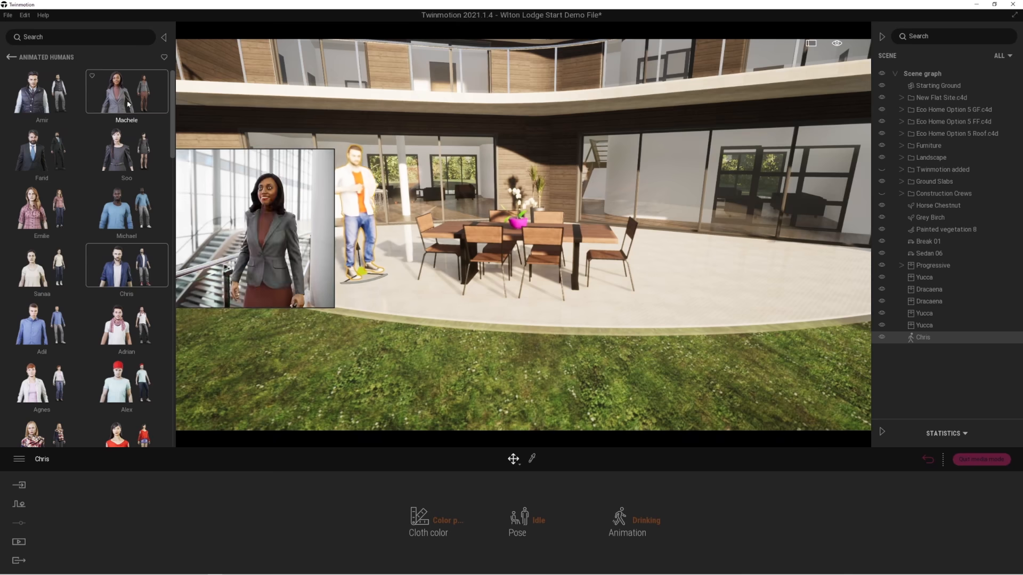
# Place the animated human Alice on the terrace between Chris and the dining table.
pyautogui.moveTo(40, 396)
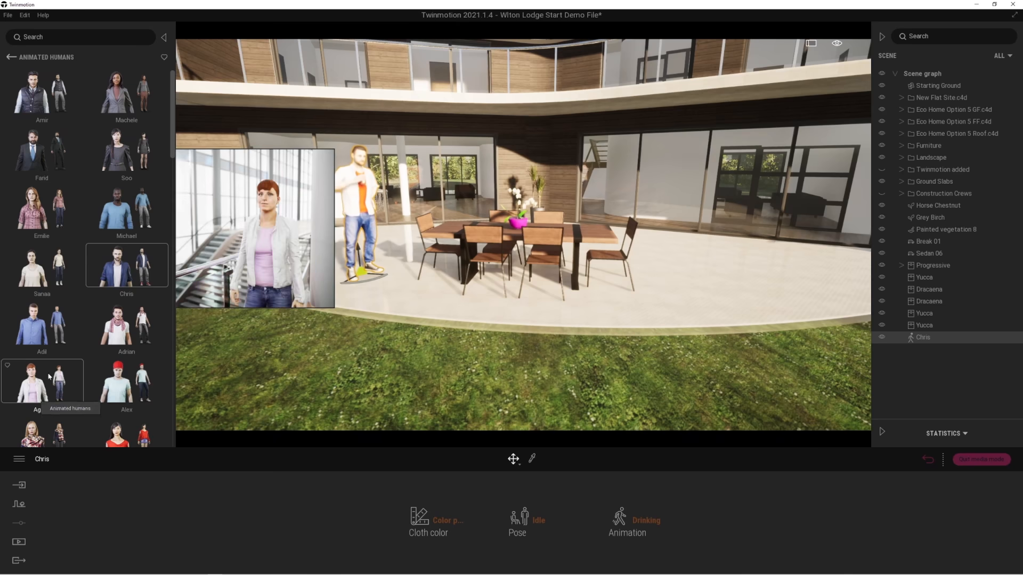
pyautogui.scroll(-1, 40, 397)
pyautogui.moveTo(352, 342); pyautogui.dragTo(478, 289)
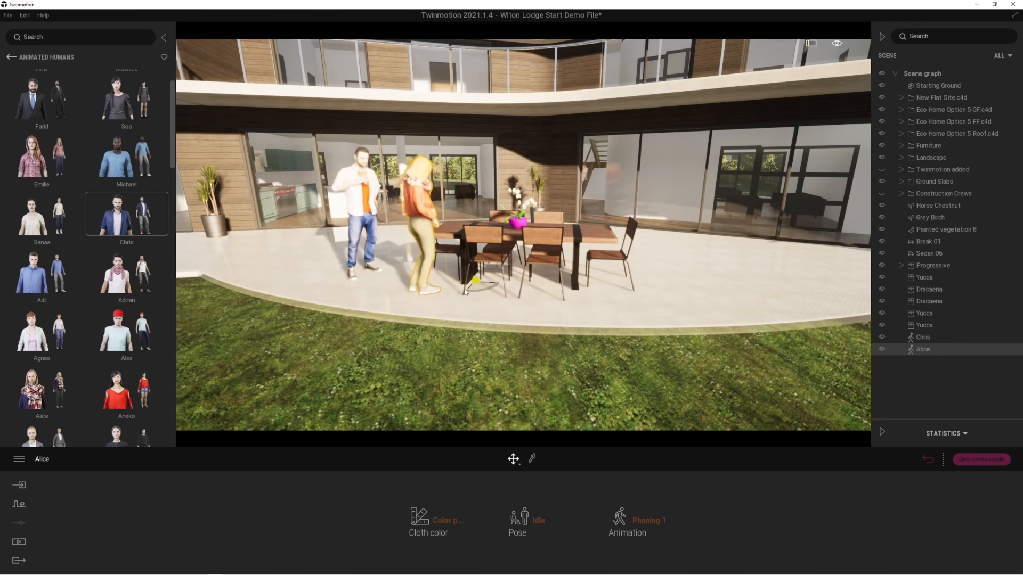
# Set the Alice character's animation to Drinking and turn her to face Chris beside the dining table.
pyautogui.moveTo(660, 490)
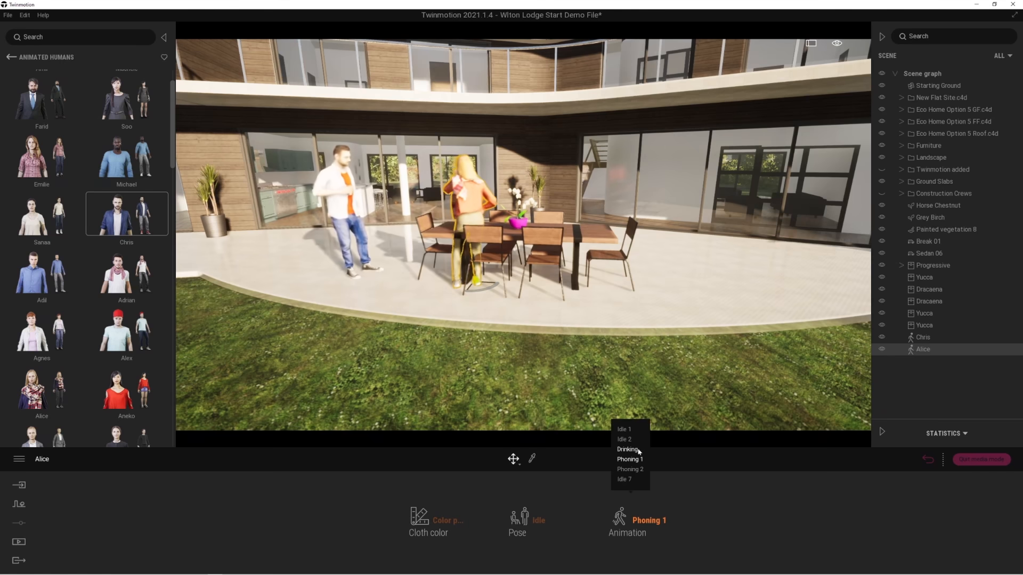
pyautogui.click(627, 449)
pyautogui.moveTo(473, 282); pyautogui.dragTo(404, 283)
pyautogui.press('Left')
pyautogui.moveTo(717, 285); pyautogui.dragTo(770, 320, button='right')
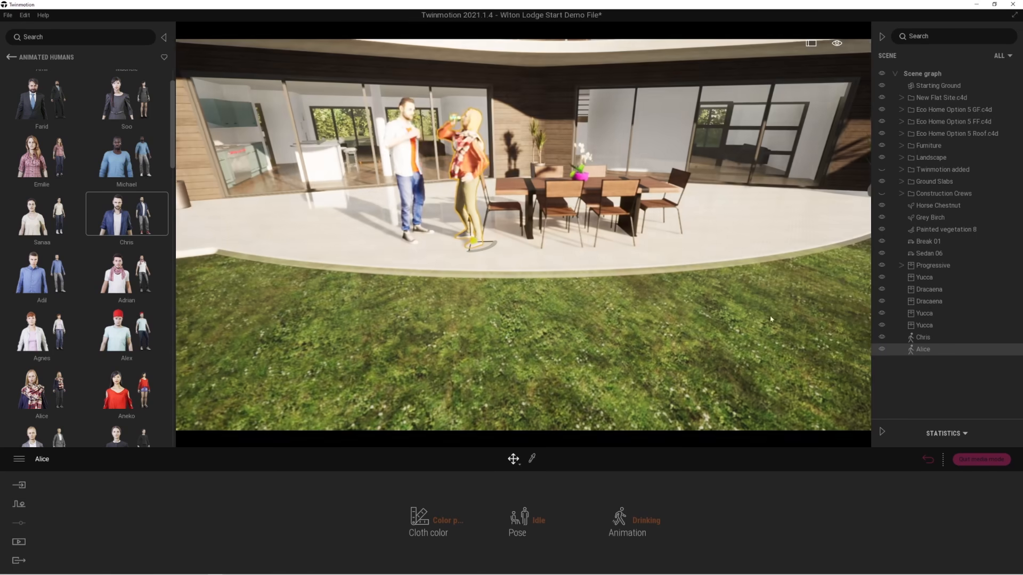
# Hide the Chris and Alice characters together in the scene graph, show them again and deselect them.
pyautogui.keyDown('ctrl'); pyautogui.click(923, 338); pyautogui.keyUp('ctrl')
pyautogui.click(882, 339)
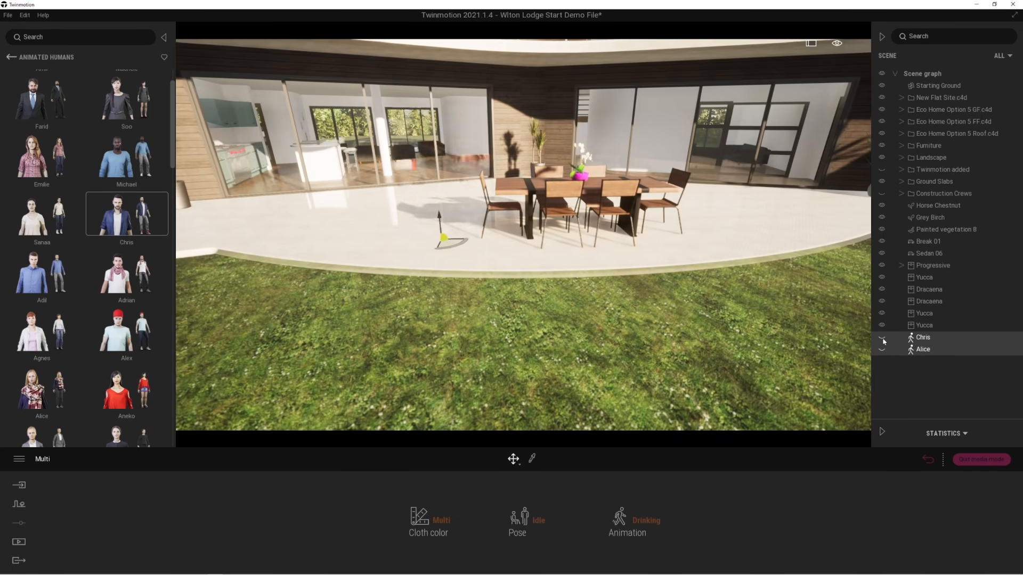
pyautogui.click(882, 338)
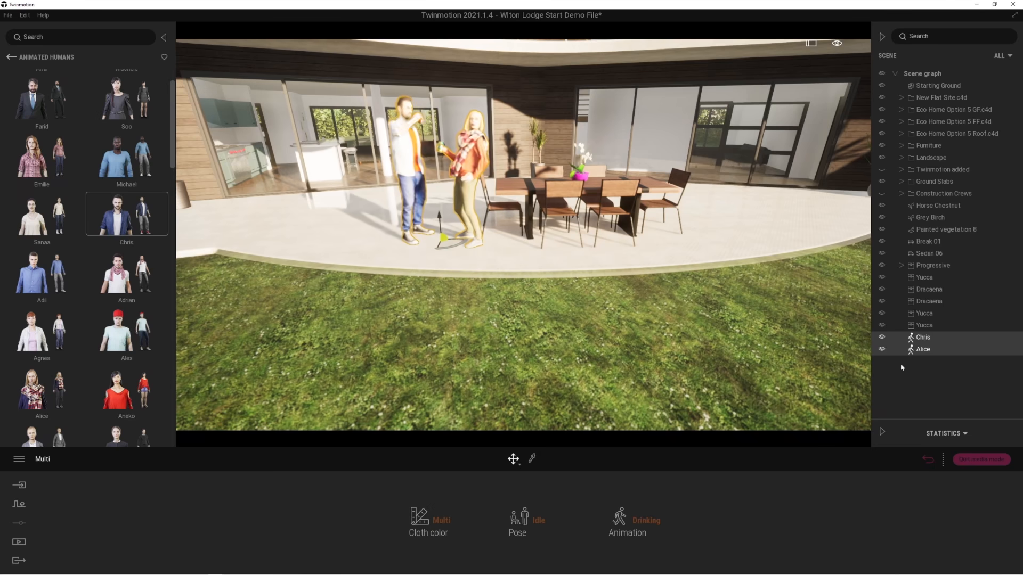
pyautogui.rightClick(917, 343)
pyautogui.click(980, 326)
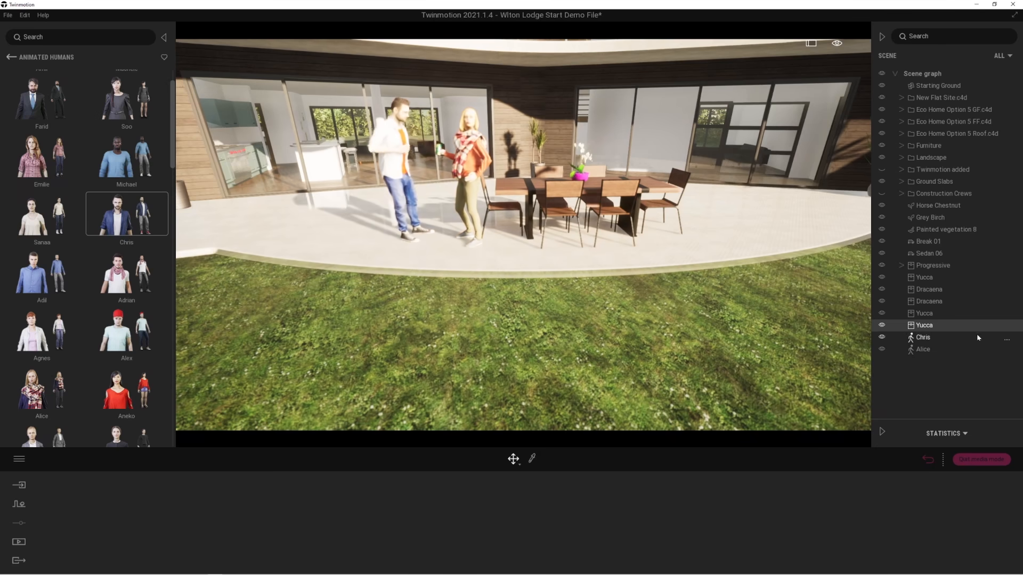
# Pick the terrace floor material with the Material picker and darken its colour to RGB 124, 118, 124.
pyautogui.moveTo(706, 410); pyautogui.dragTo(590, 375, button='right')
pyautogui.press('d')
pyautogui.press('d')
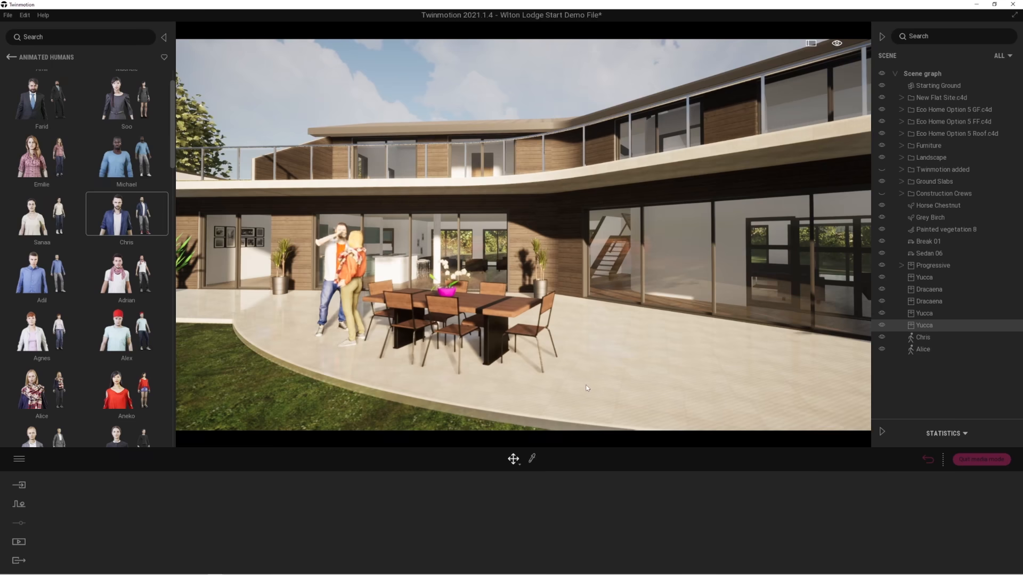
pyautogui.moveTo(493, 360); pyautogui.dragTo(508, 363, button='right')
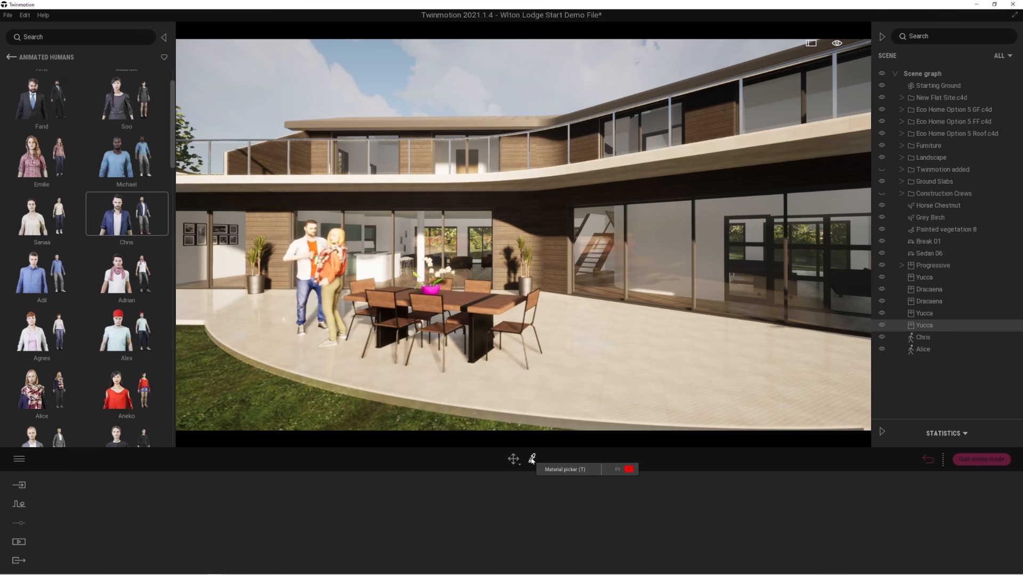
pyautogui.click(532, 459)
pyautogui.click(578, 348)
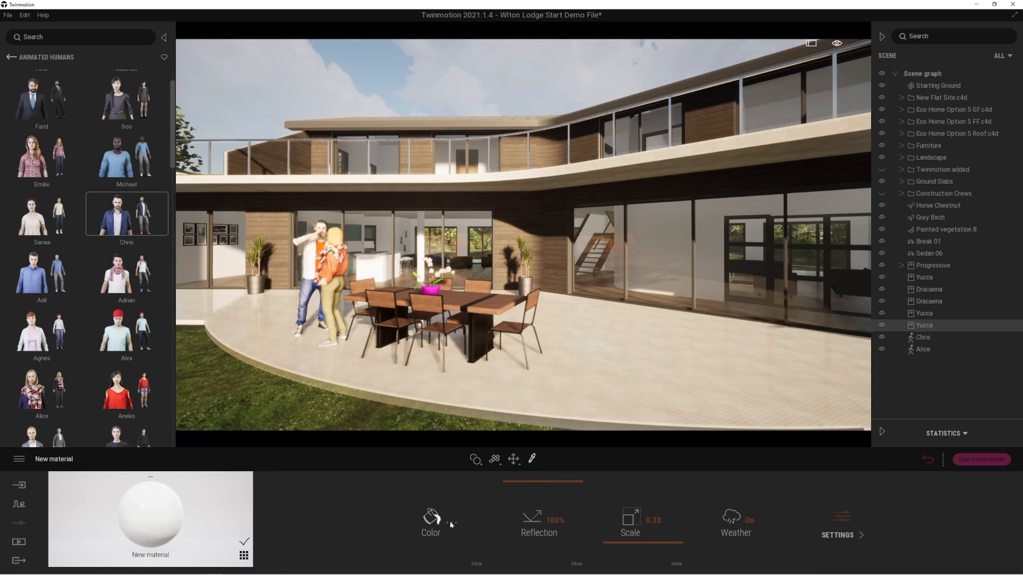
pyautogui.click(451, 524)
pyautogui.moveTo(565, 221); pyautogui.dragTo(778, 137)
pyautogui.moveTo(716, 149); pyautogui.dragTo(719, 192)
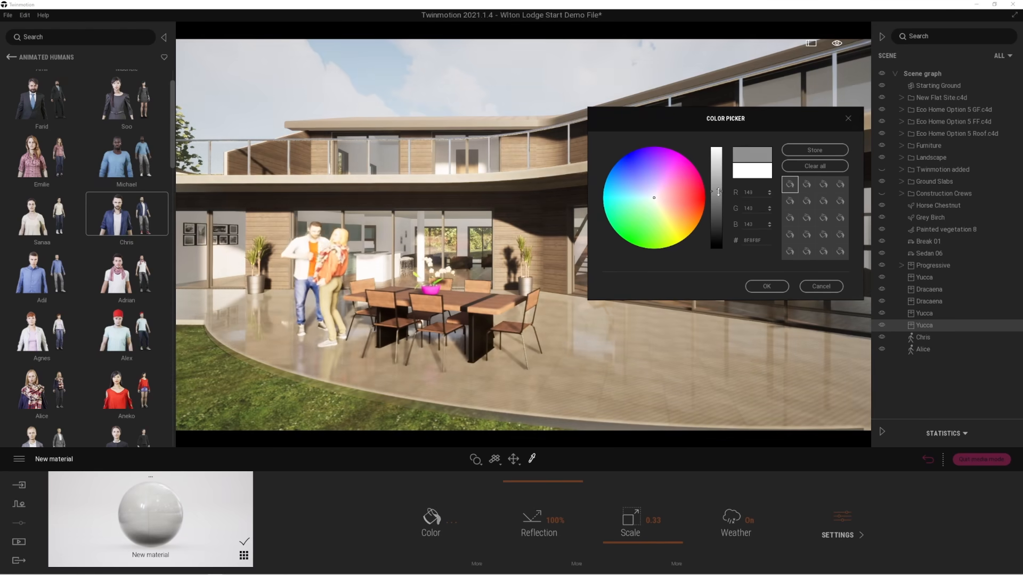
pyautogui.moveTo(653, 198); pyautogui.dragTo(650, 204)
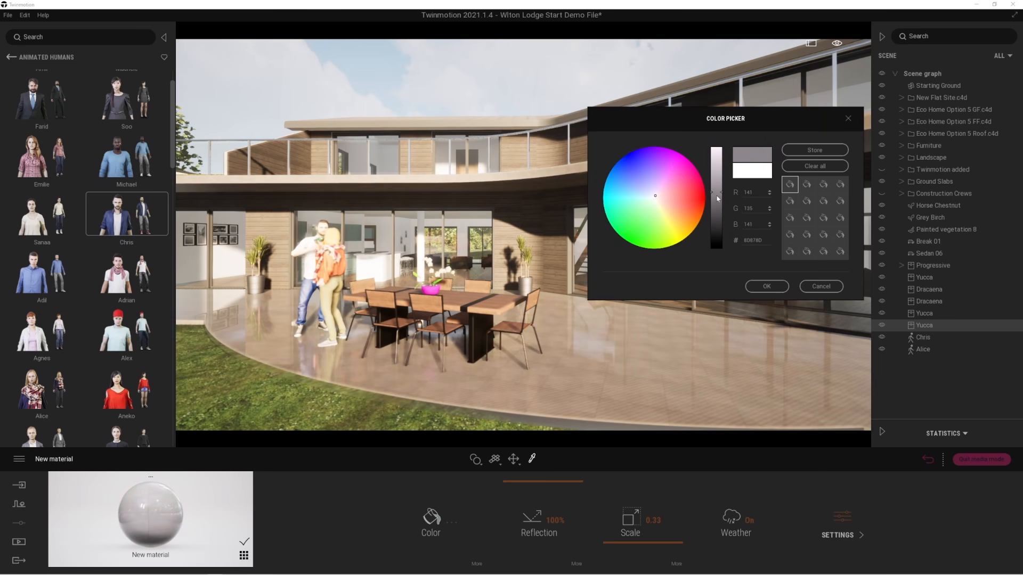
pyautogui.moveTo(718, 199); pyautogui.dragTo(720, 200)
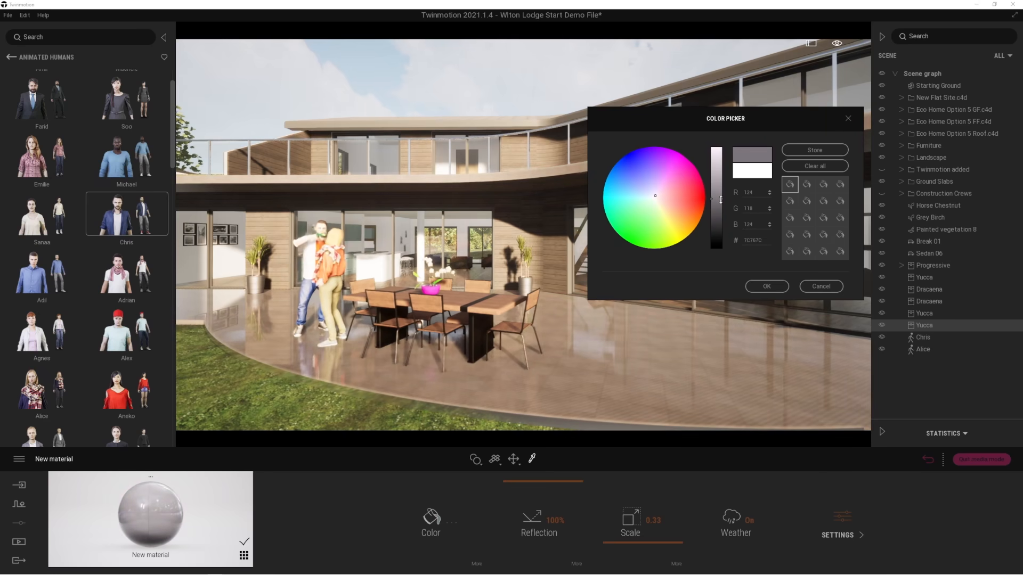
pyautogui.click(767, 286)
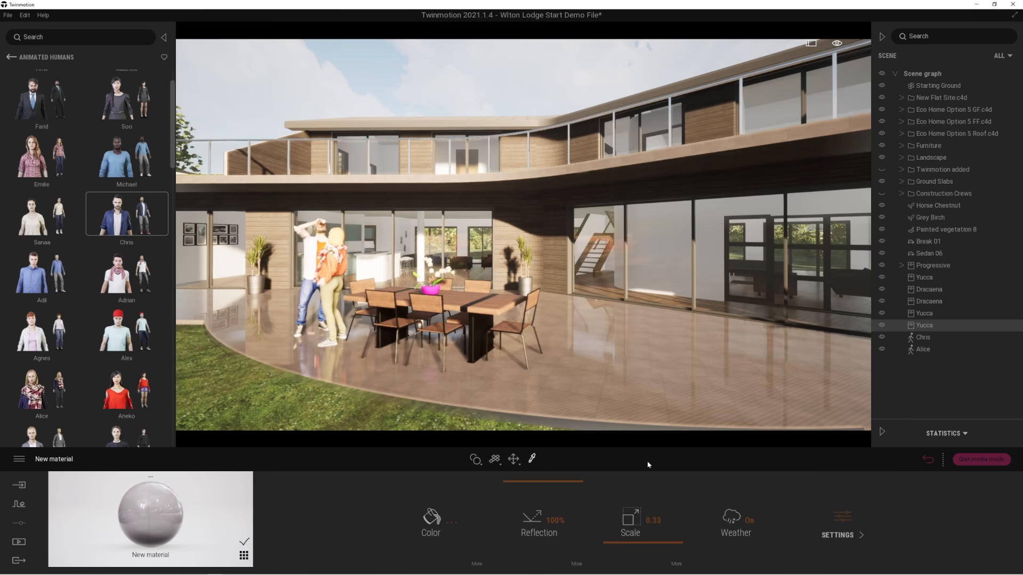
# Apply Poured concrete 03 from the Concrete materials library to the terrace floor.
pyautogui.click(10, 57)
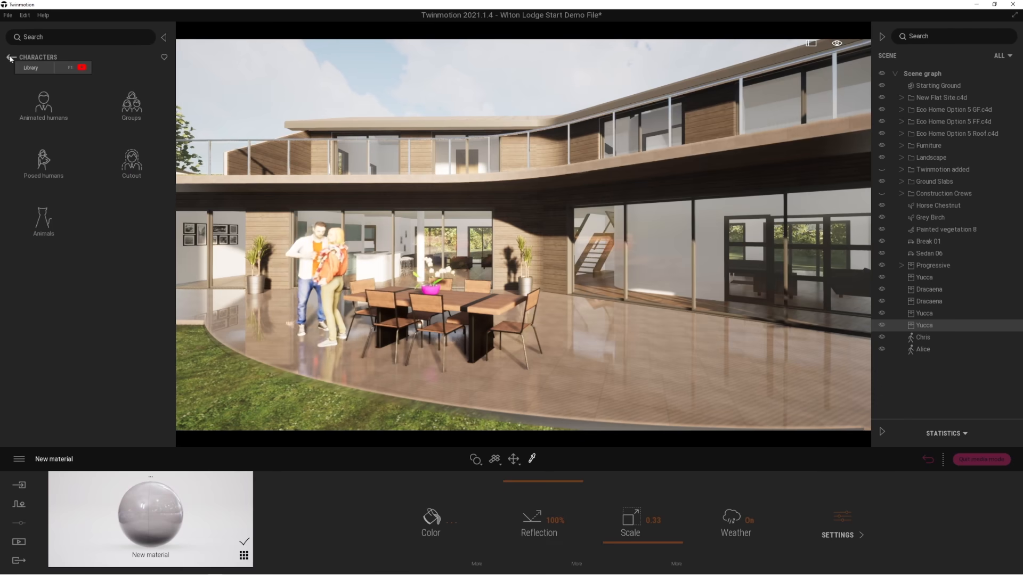
pyautogui.click(10, 57)
pyautogui.click(46, 112)
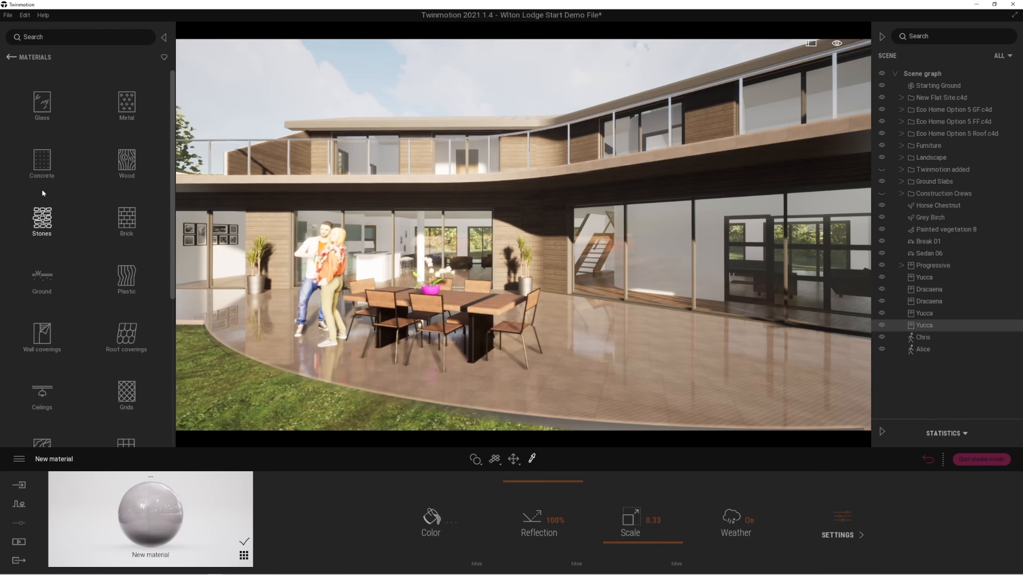
pyautogui.click(43, 165)
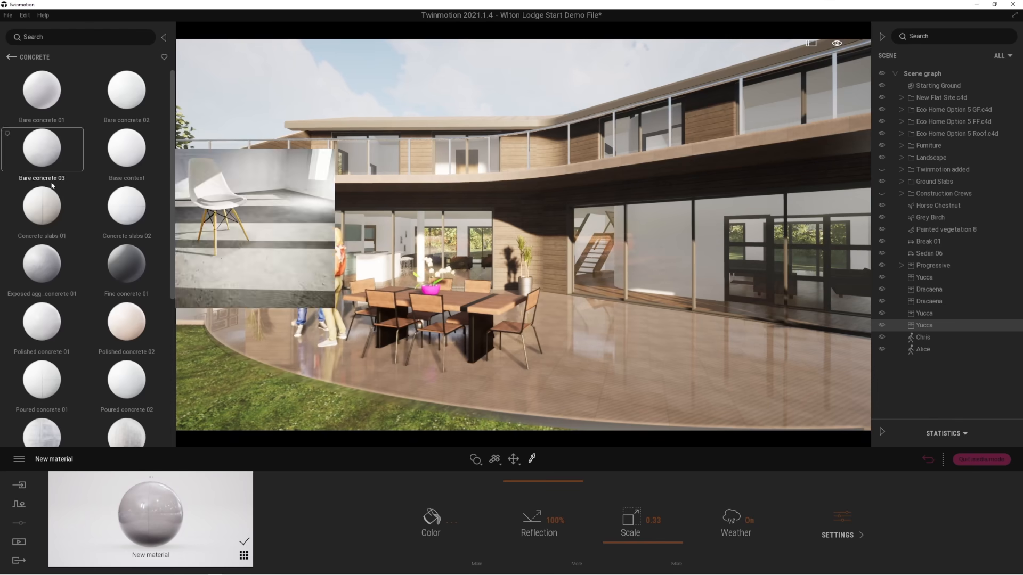
pyautogui.moveTo(172, 283); pyautogui.dragTo(170, 430)
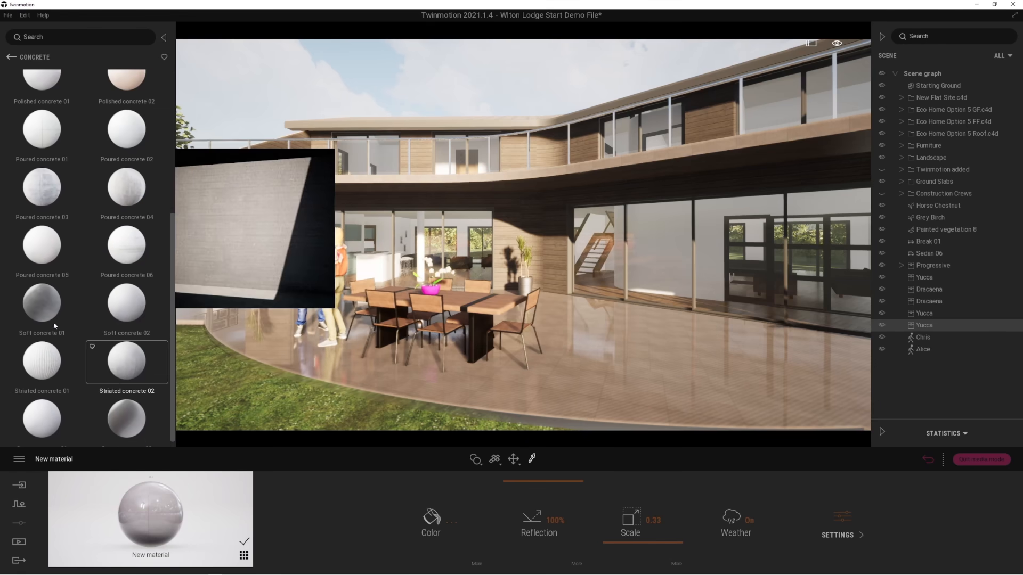
pyautogui.moveTo(48, 318)
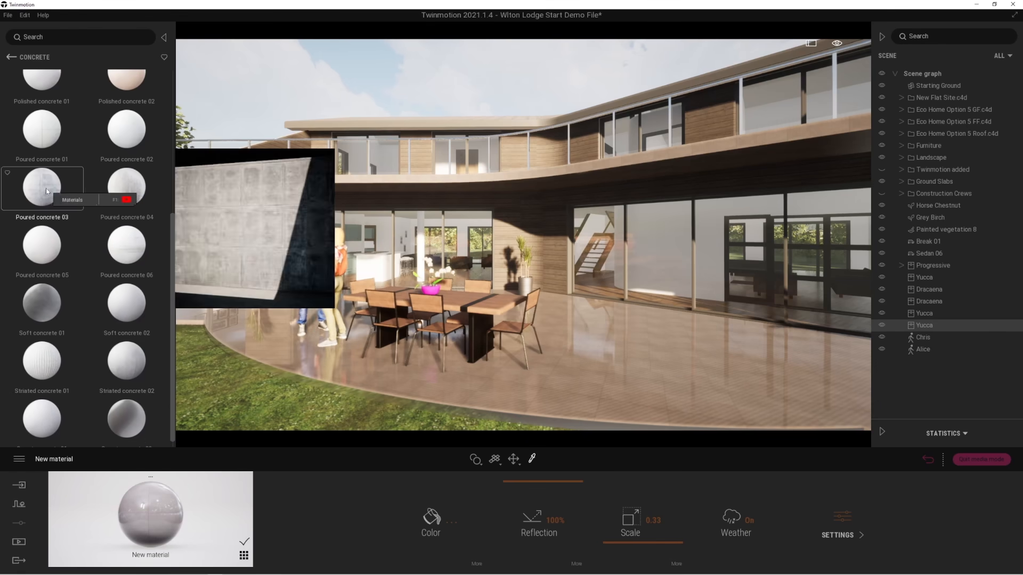
pyautogui.moveTo(46, 187); pyautogui.dragTo(576, 388)
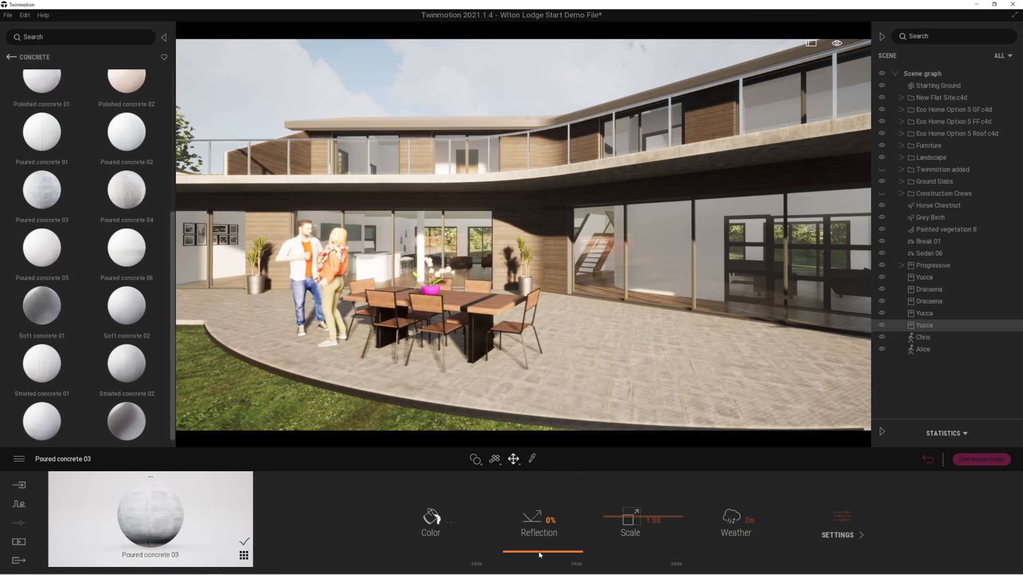
# Set the terrace's Poured concrete 03 material to 100% reflection and a scale of 2.12.
pyautogui.moveTo(537, 532); pyautogui.dragTo(531, 479)
pyautogui.moveTo(621, 527); pyautogui.dragTo(614, 512)
pyautogui.moveTo(581, 371); pyautogui.dragTo(595, 356, button='right')
pyautogui.press('q')
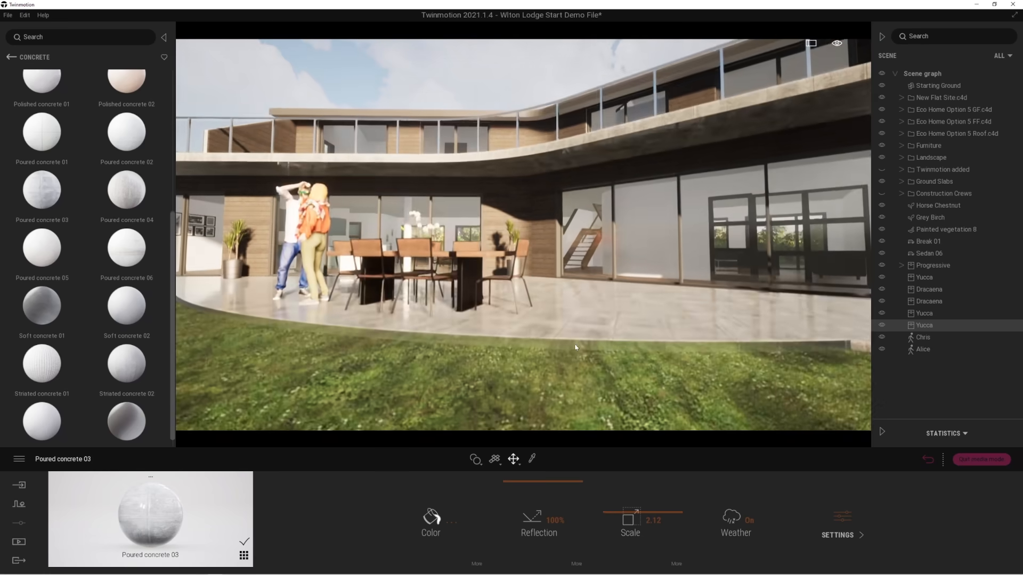
pyautogui.press('w')
pyautogui.press('s')
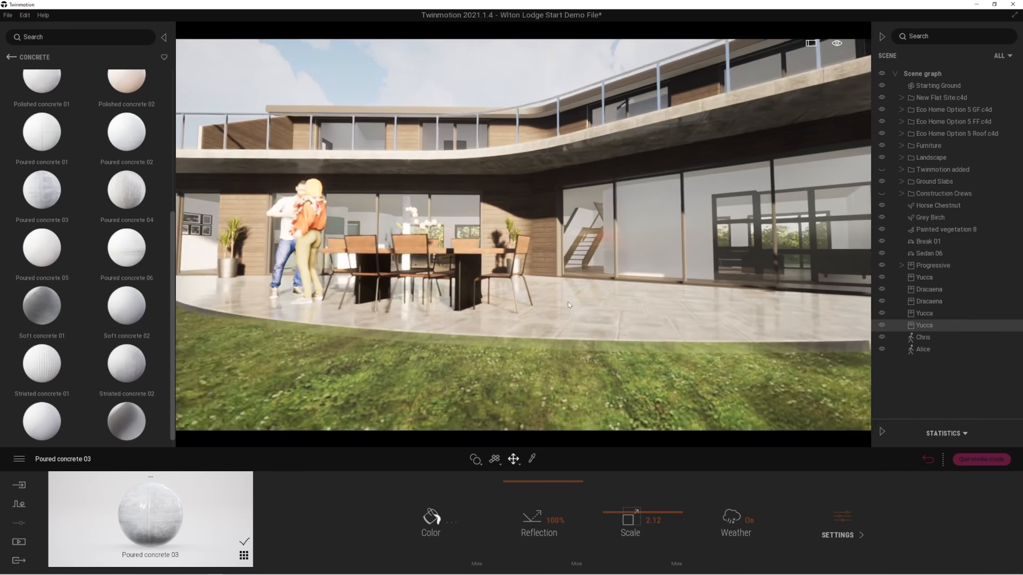
pyautogui.press('e')
# Browse the Quixel Megascans 3D assets and examine the Firewood props.
pyautogui.moveTo(127, 117)
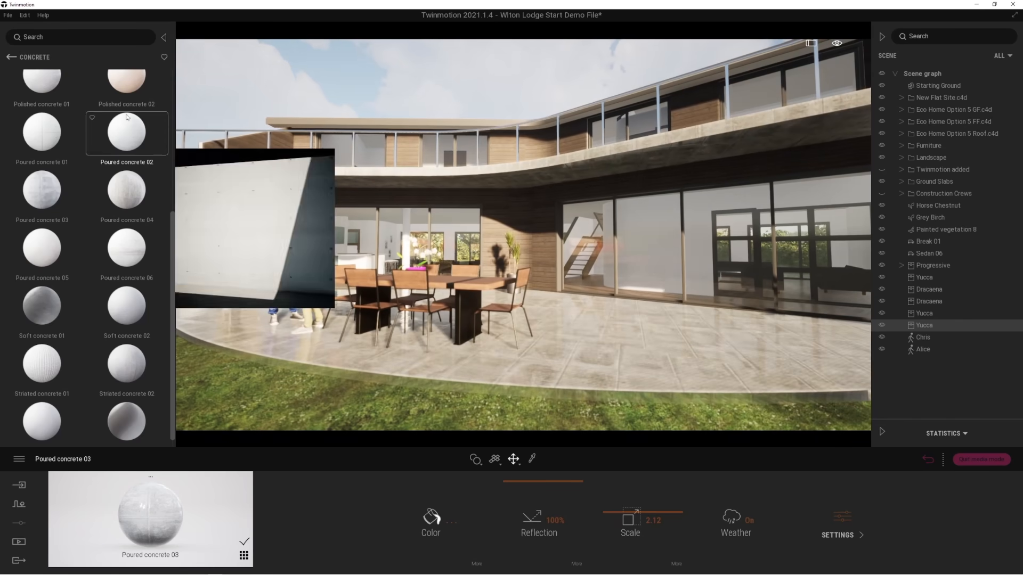
pyautogui.click(15, 57)
pyautogui.click(13, 58)
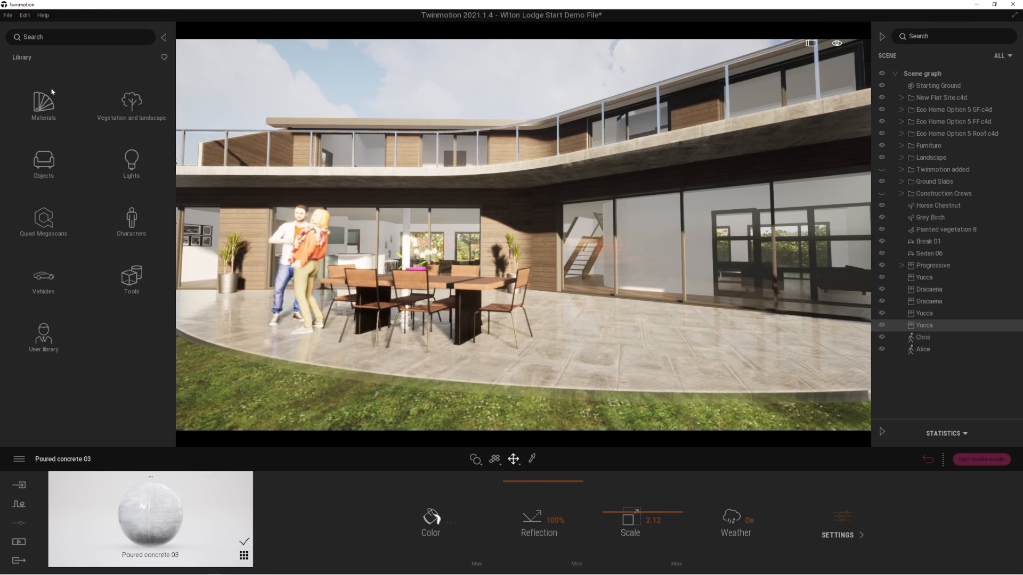
pyautogui.click(43, 223)
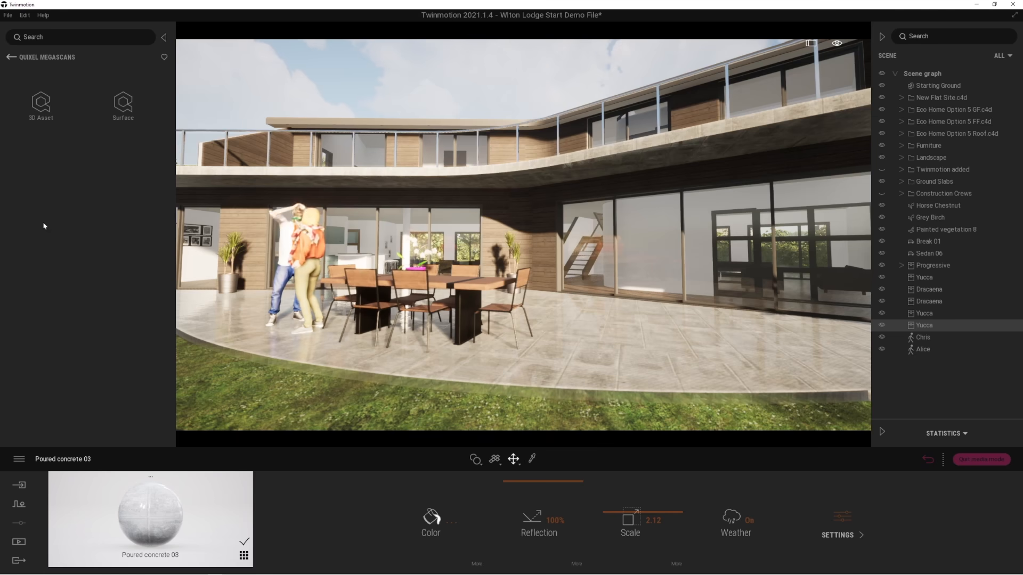
pyautogui.click(42, 106)
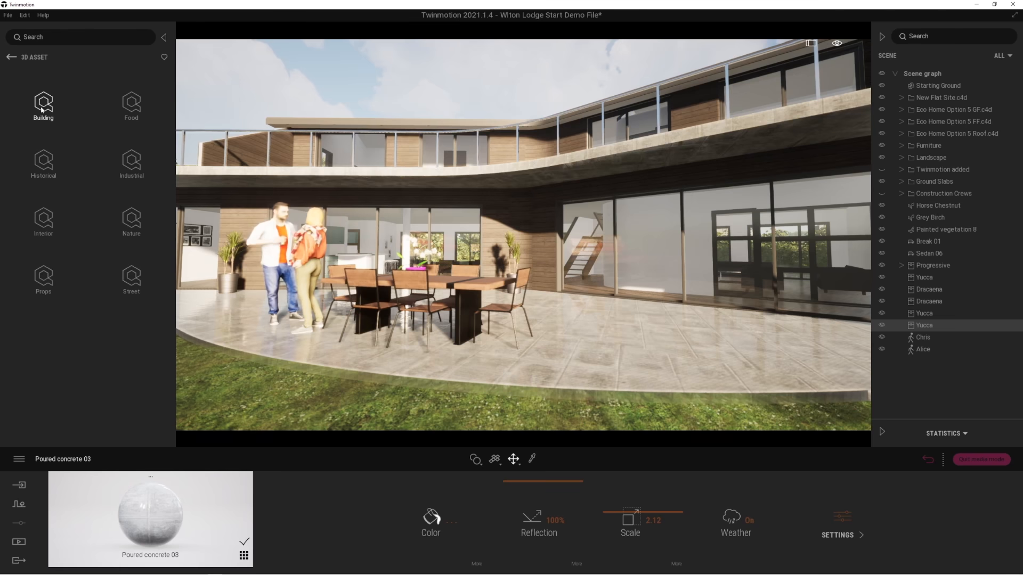
pyautogui.click(44, 277)
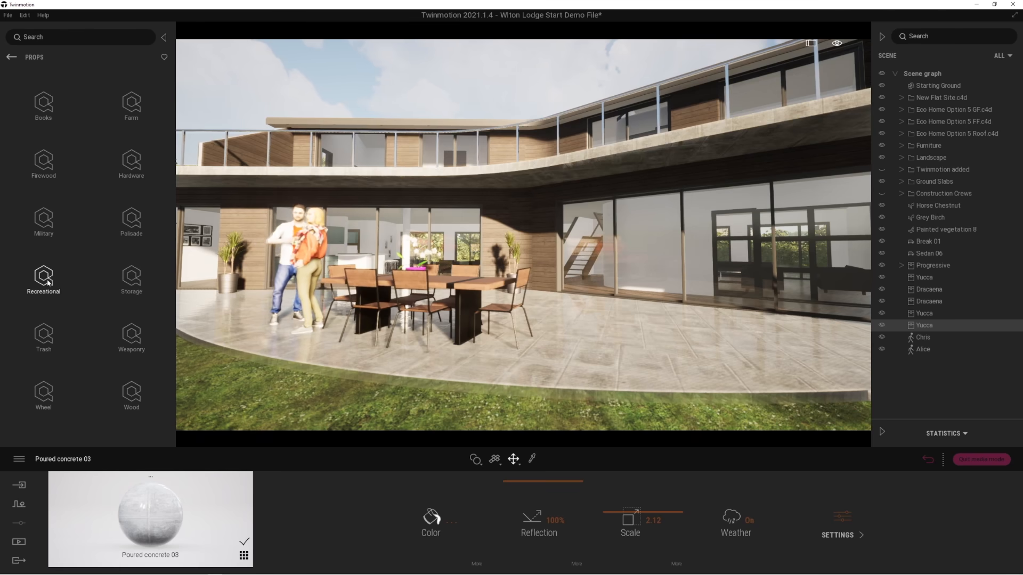
pyautogui.click(46, 169)
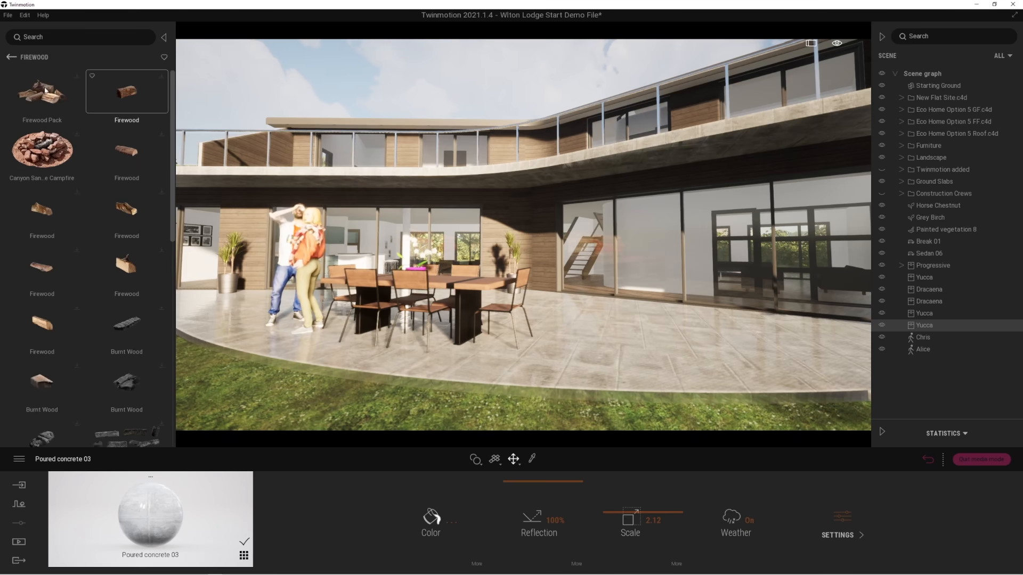
# Open the Smooth concrete collection among the Quixel Megascans surfaces.
pyautogui.click(11, 58)
pyautogui.click(122, 103)
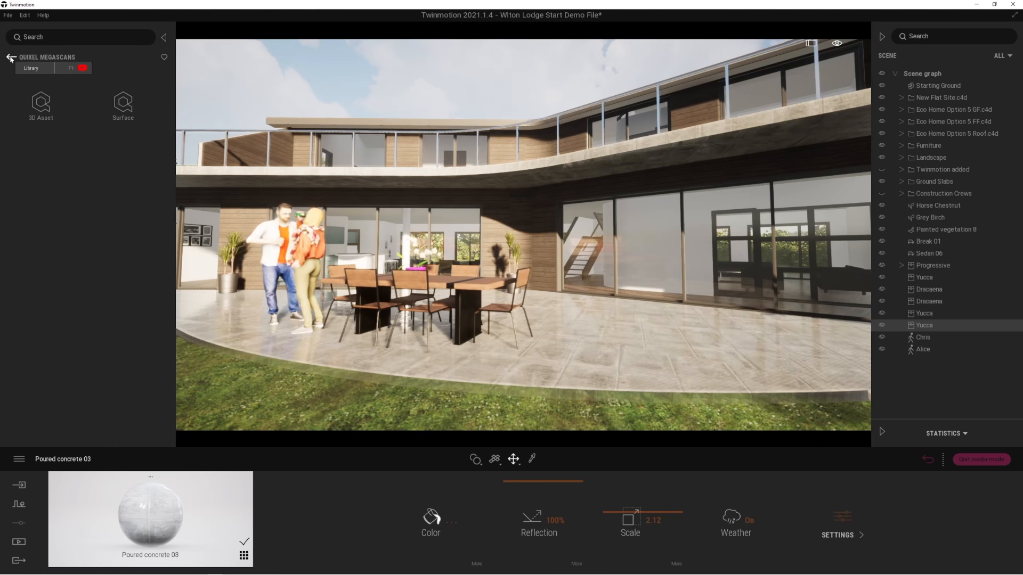
pyautogui.click(122, 103)
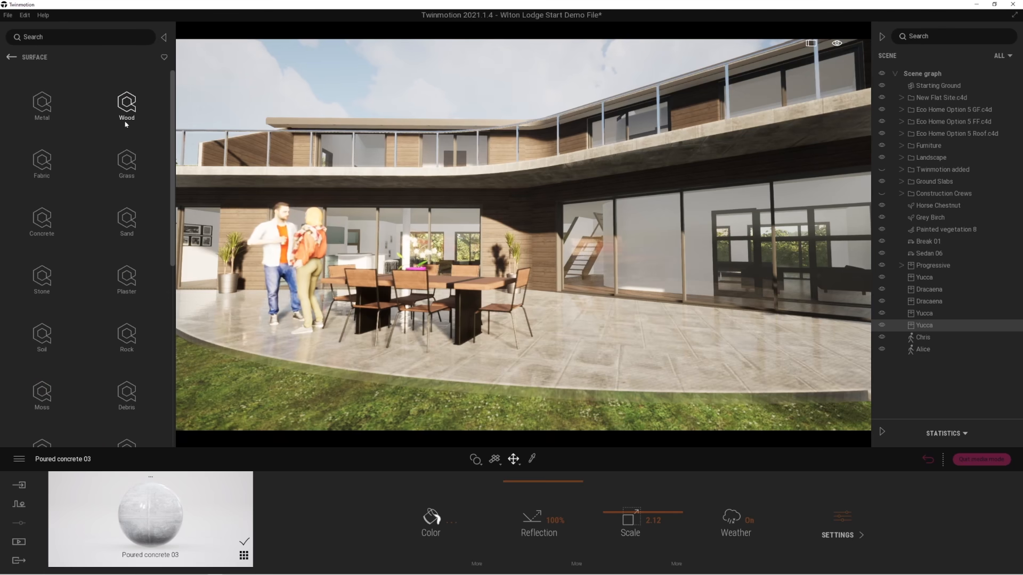
pyautogui.click(42, 227)
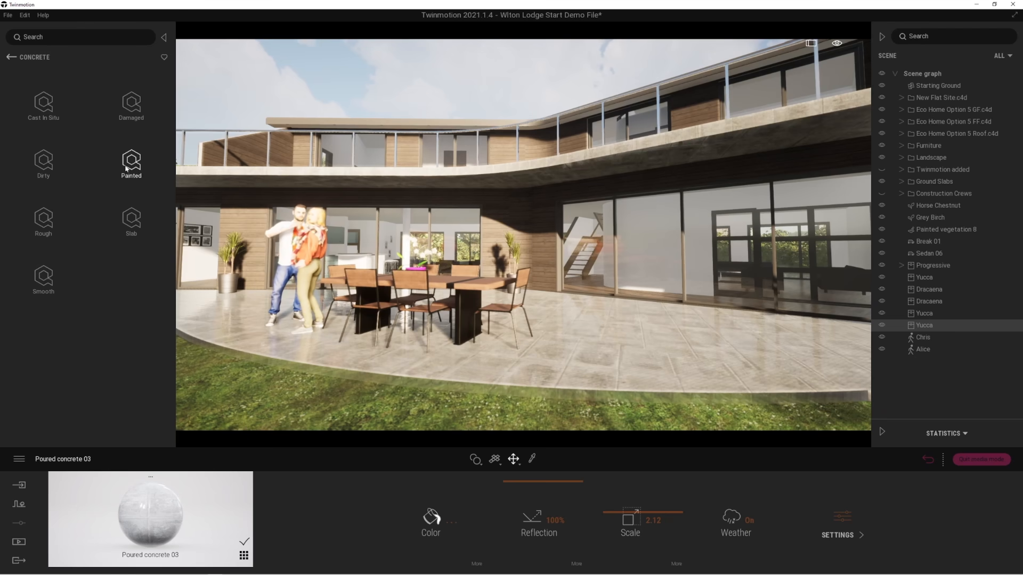
pyautogui.click(45, 282)
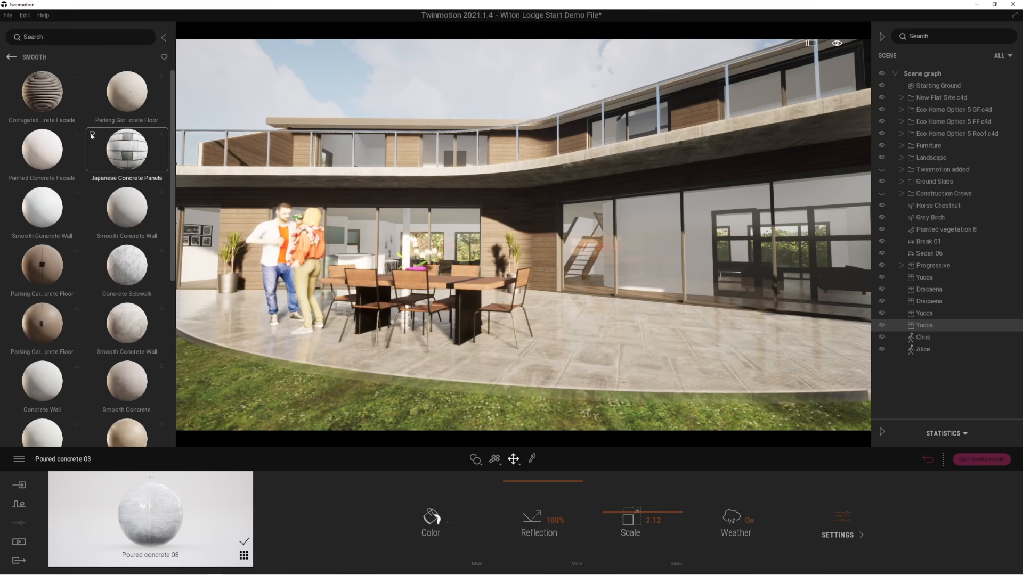
# Sign in to Epic Games to enable downloading of the Megascans assets.
pyautogui.click(8, 15)
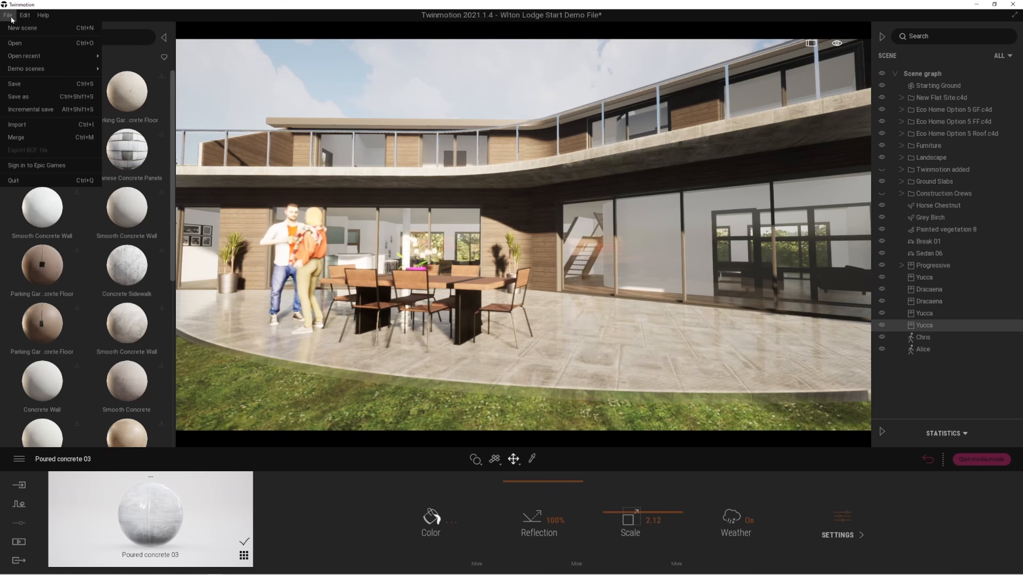
pyautogui.click(44, 166)
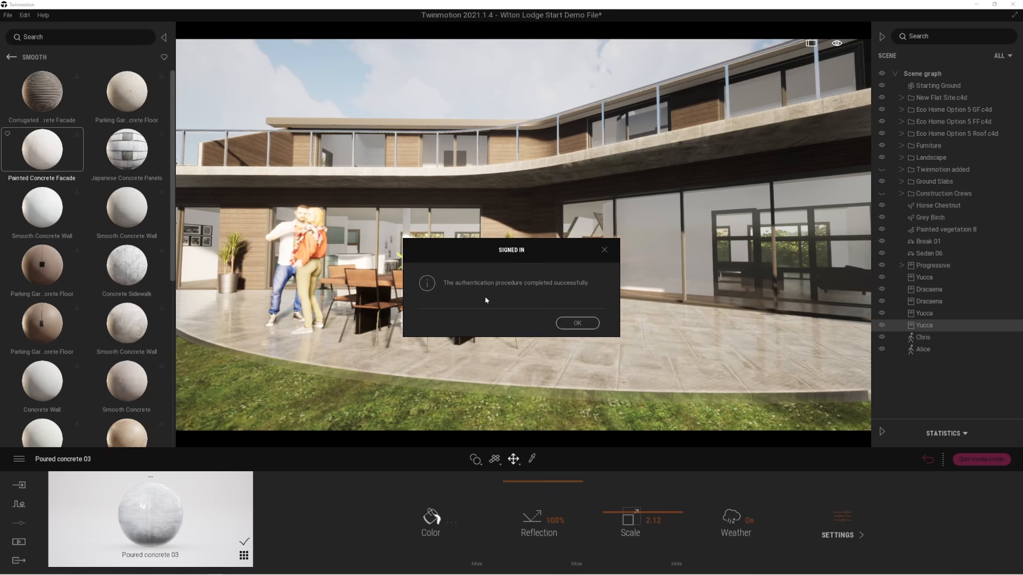
pyautogui.click(576, 323)
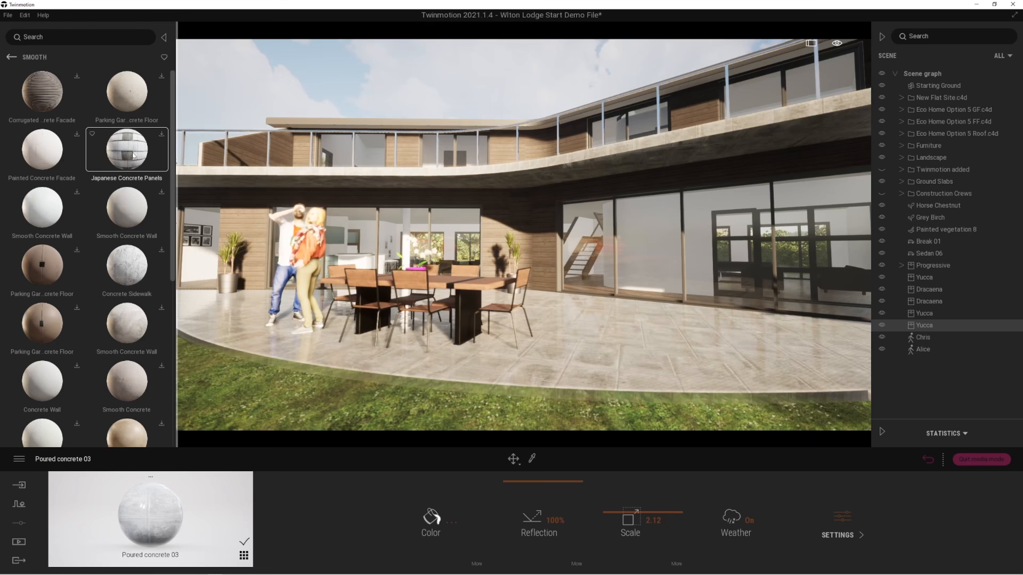
# Apply the bluish Concrete Stone Pavement surface from the Smooth concrete collection to the terrace paving.
pyautogui.scroll(-3, 89, 299)
pyautogui.scroll(-2, 89, 300)
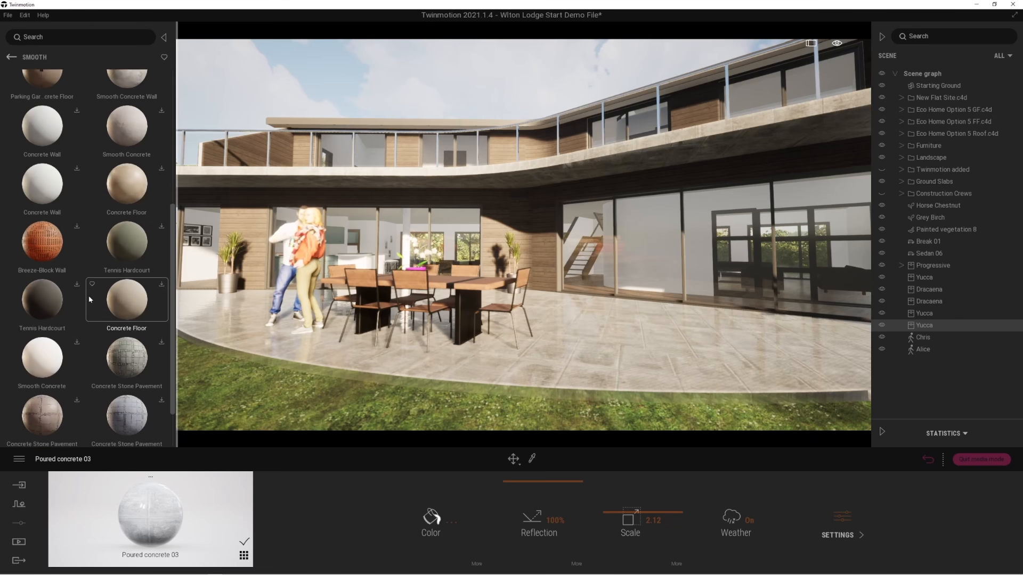
pyautogui.scroll(-1, 89, 299)
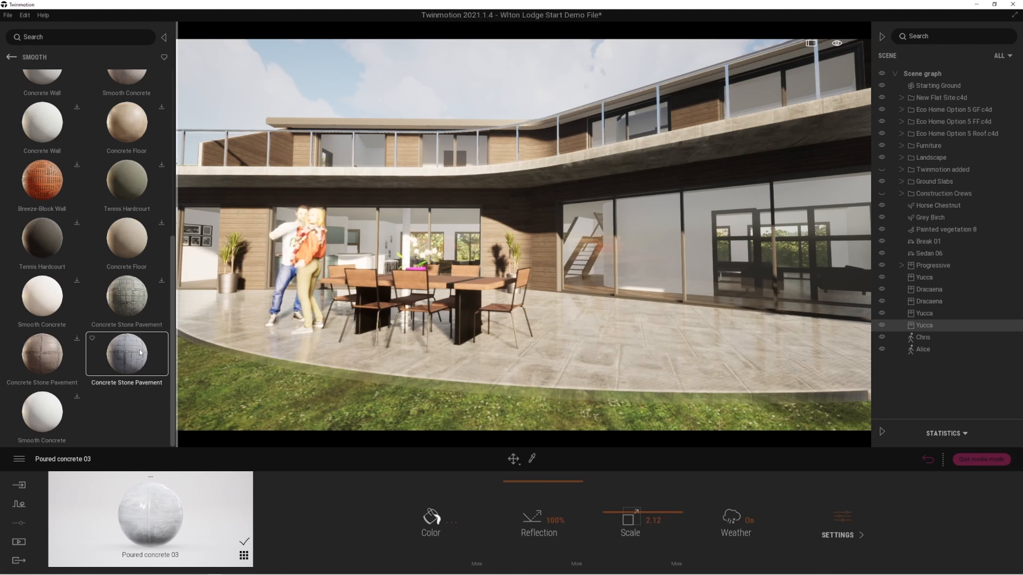
pyautogui.moveTo(134, 360); pyautogui.dragTo(568, 366)
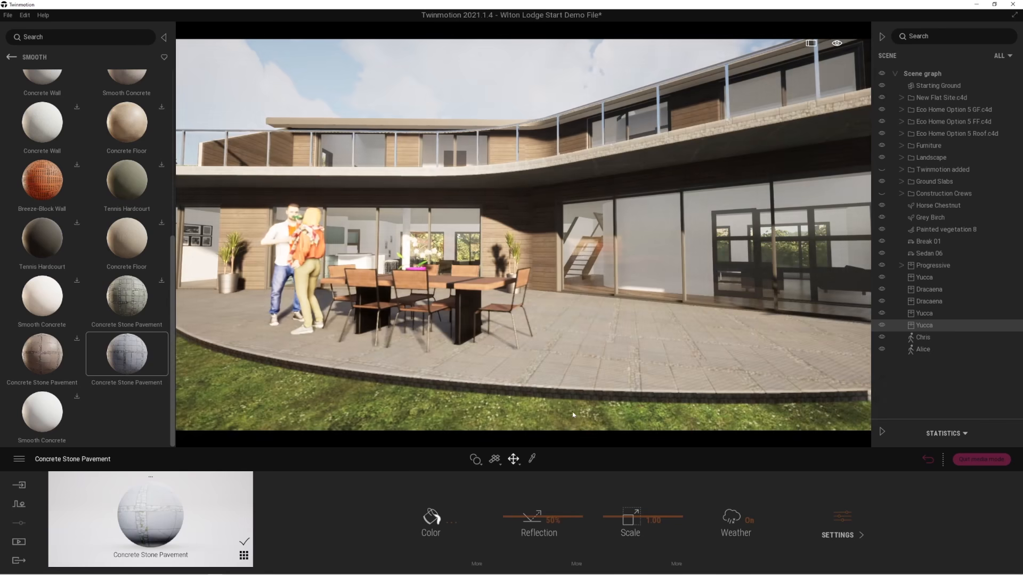
# Set the terrace's Concrete Stone Pavement material to 80% reflection and a scale of 0.80.
pyautogui.scroll(5, 599, 378)
pyautogui.moveTo(599, 378); pyautogui.dragTo(593, 419, button='right')
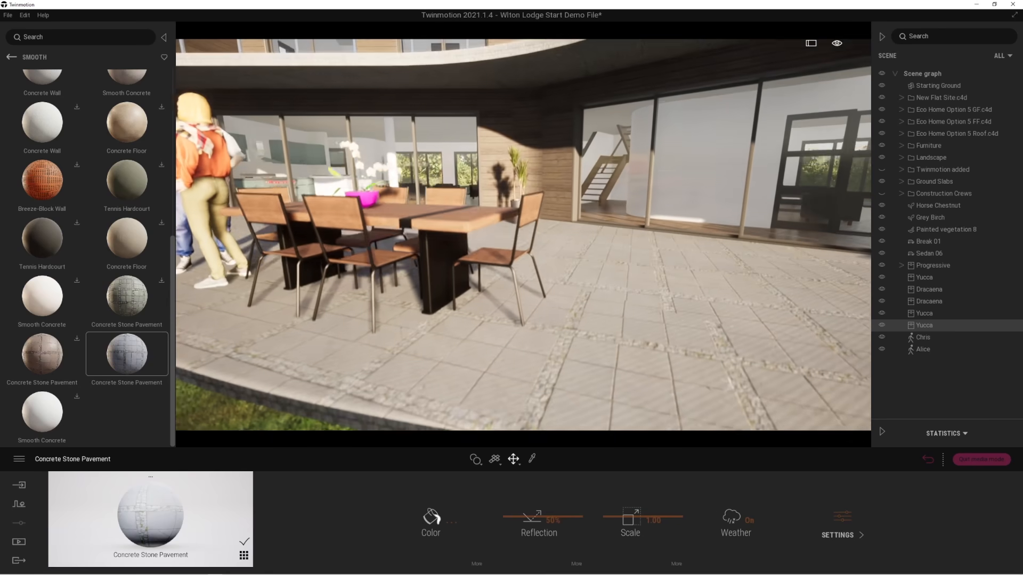
pyautogui.moveTo(553, 484); pyautogui.dragTo(516, 495)
pyautogui.moveTo(673, 409); pyautogui.dragTo(663, 396, button='right')
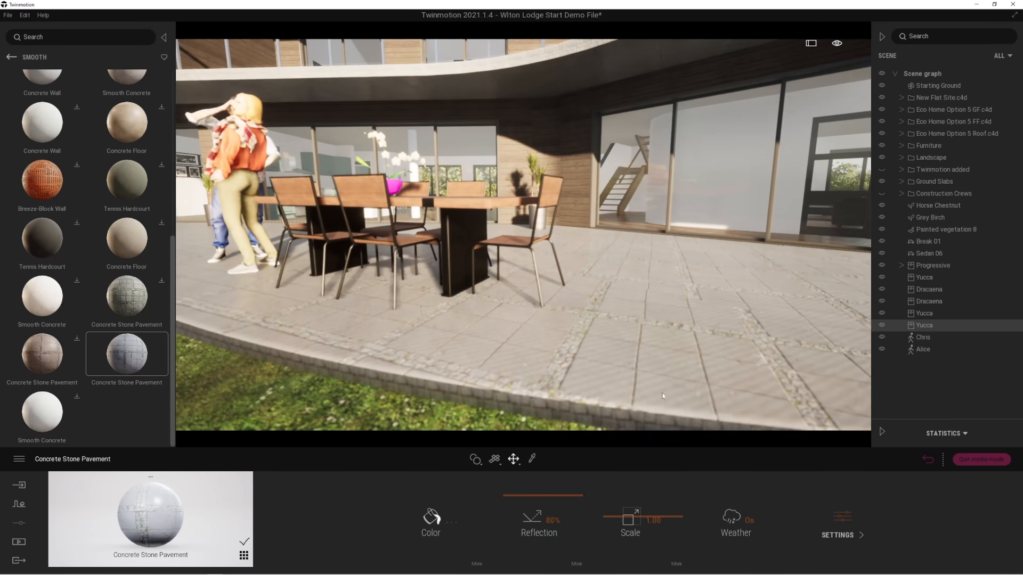
pyautogui.moveTo(614, 516); pyautogui.dragTo(613, 525)
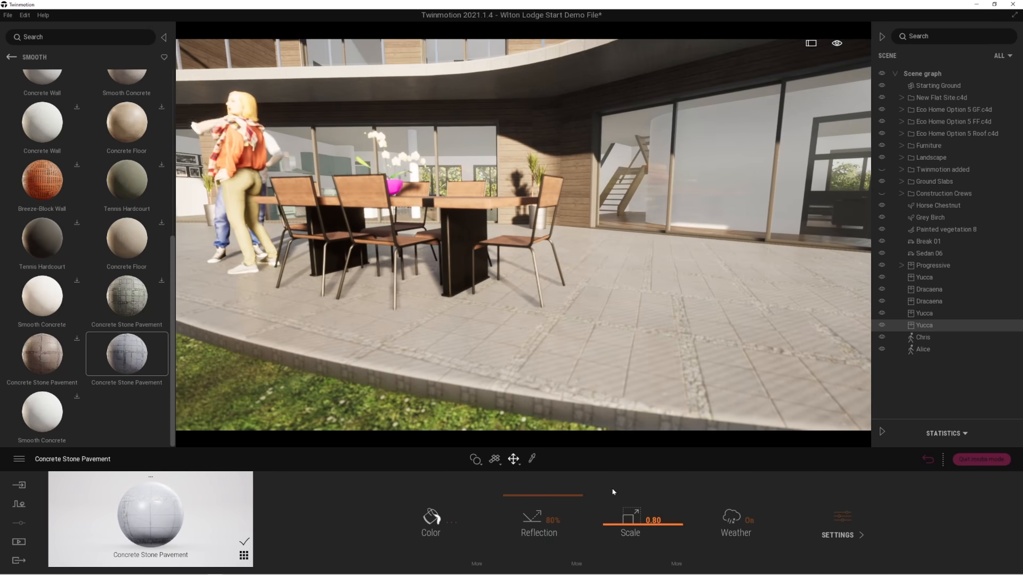
pyautogui.scroll(-5, 533, 234)
pyautogui.moveTo(530, 208); pyautogui.dragTo(528, 273, button='middle')
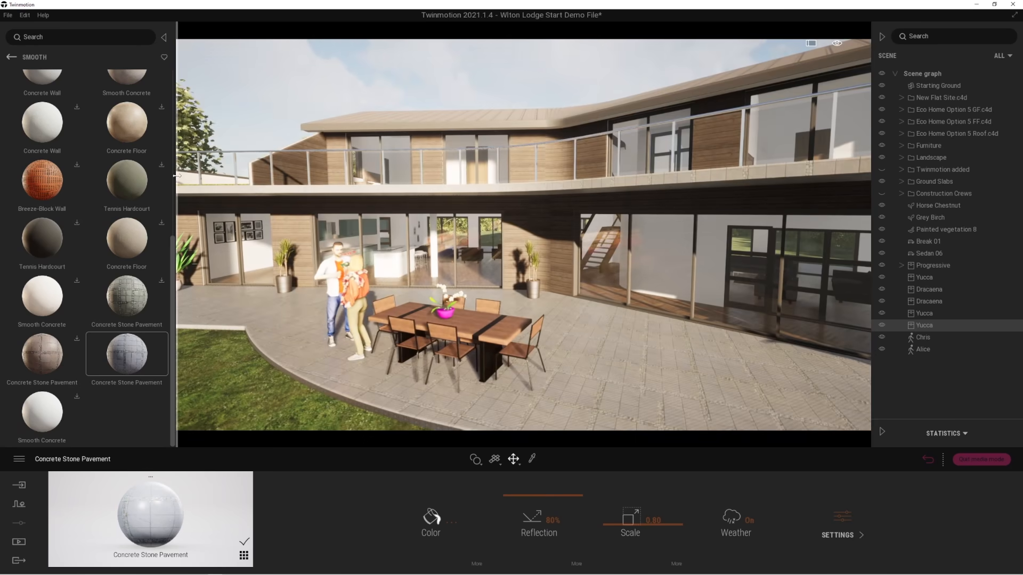
# Widen the library and examine the Damaged collection of the Megascans concrete surfaces.
pyautogui.moveTo(176, 175); pyautogui.dragTo(298, 171)
pyautogui.scroll(3, 213, 191)
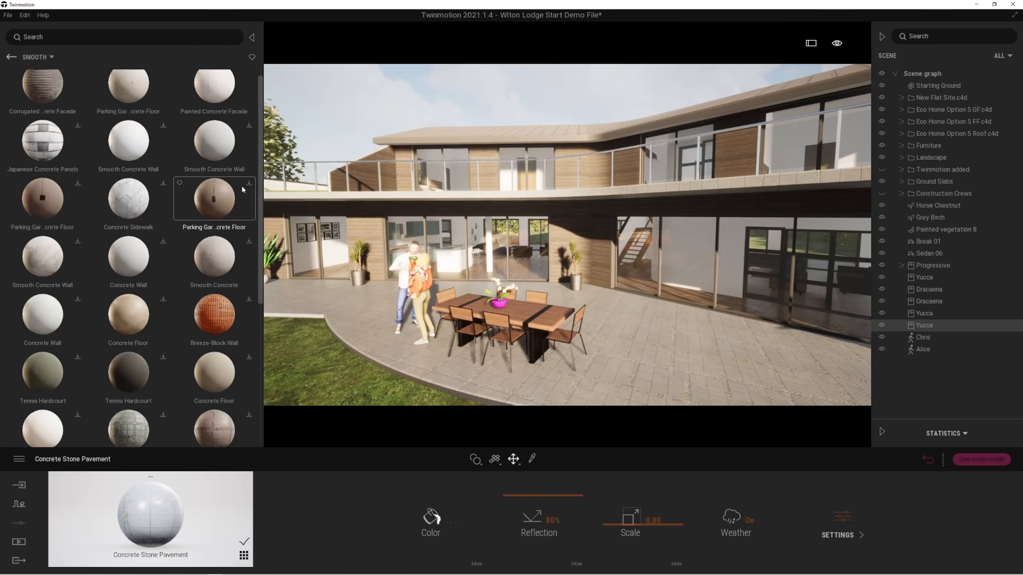
pyautogui.click(14, 61)
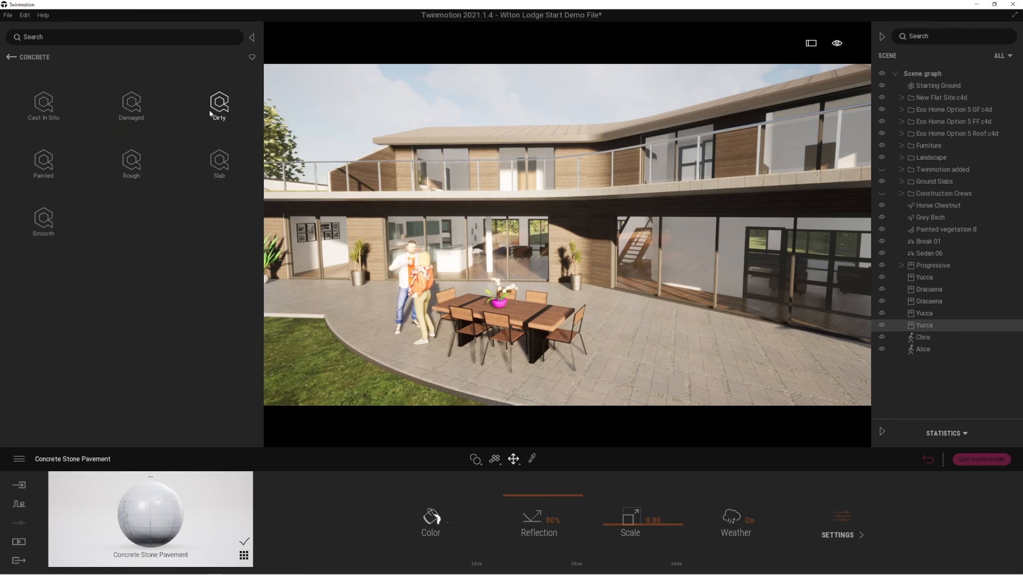
pyautogui.click(133, 107)
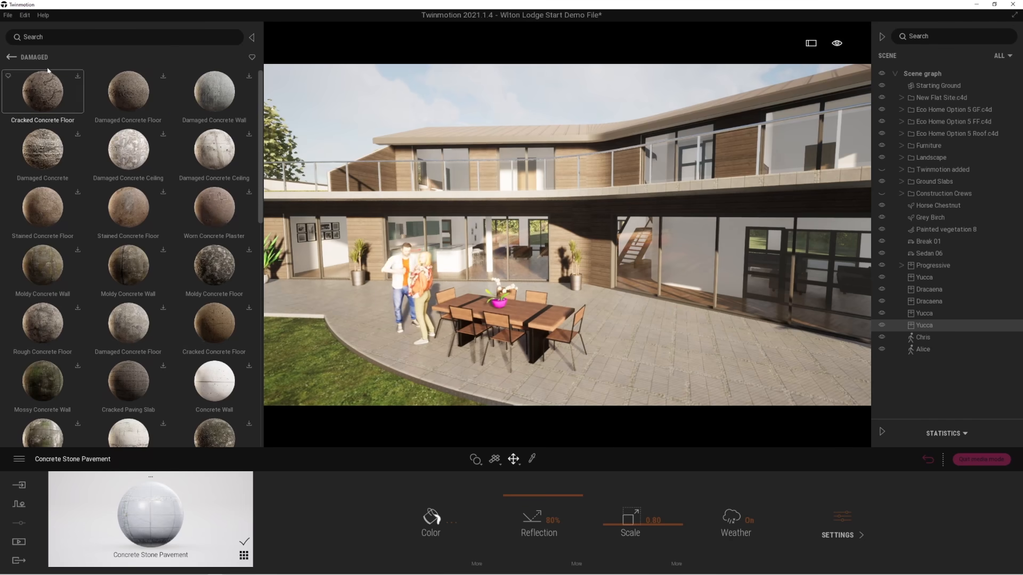
# Open the Bollard collection among the Quixel Megascans Street 3D assets.
pyautogui.click(13, 59)
pyautogui.click(11, 59)
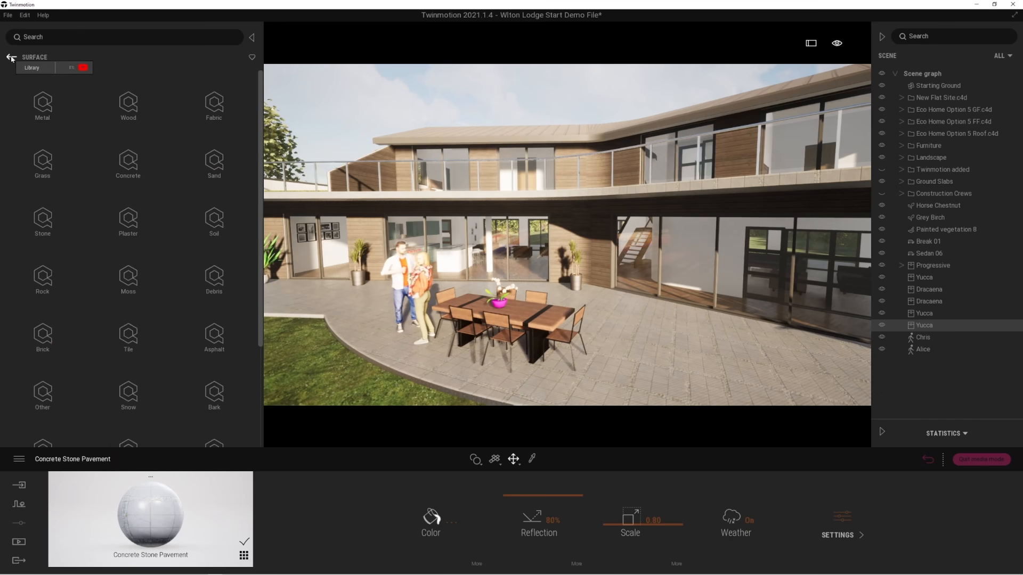
pyautogui.click(12, 58)
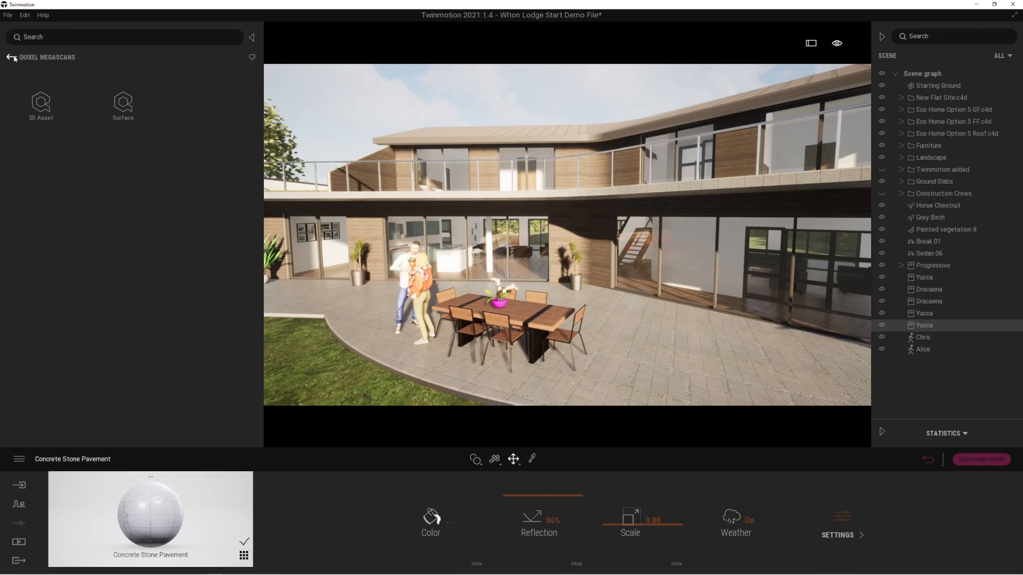
pyautogui.click(41, 103)
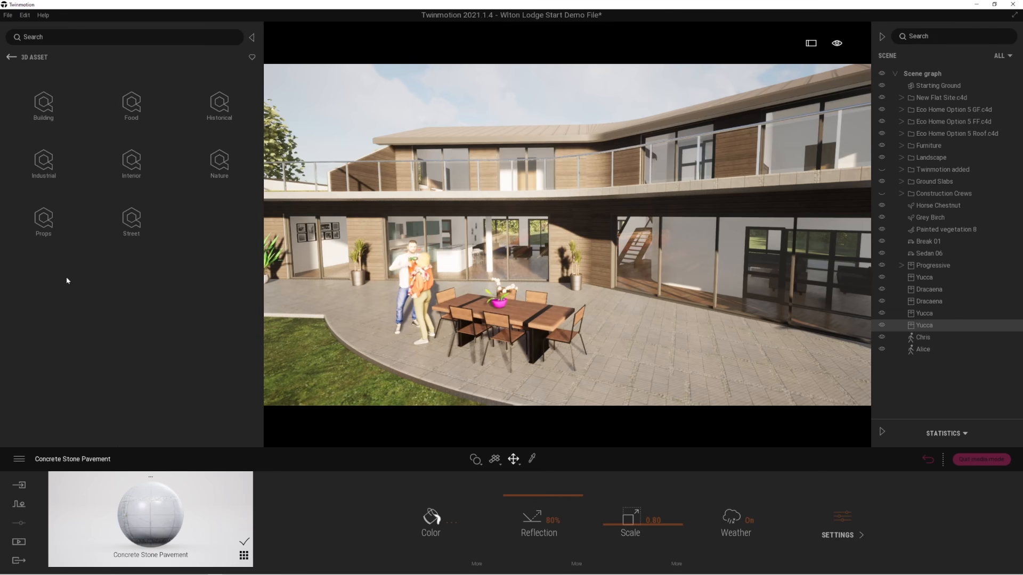
pyautogui.click(131, 219)
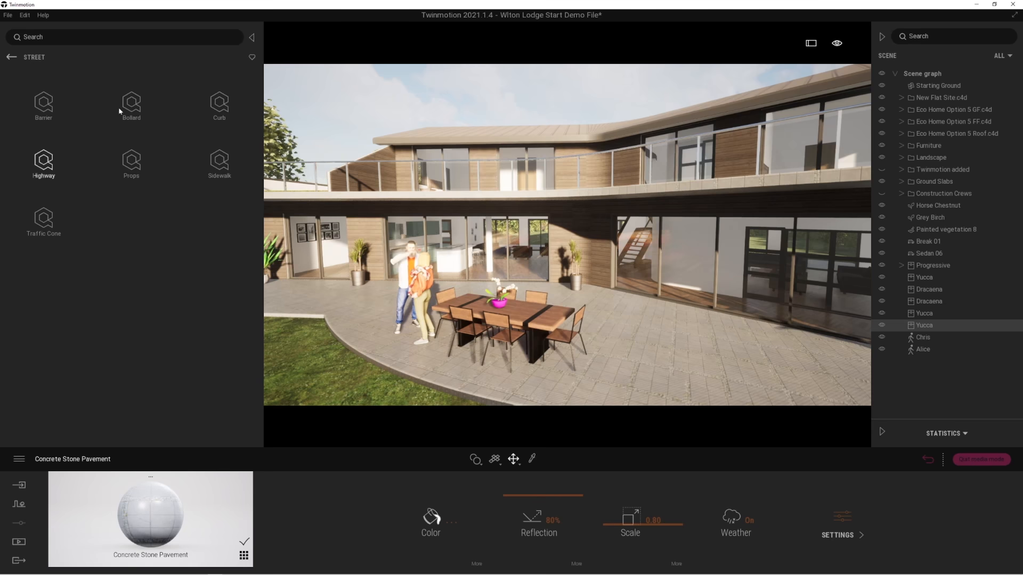
pyautogui.click(134, 111)
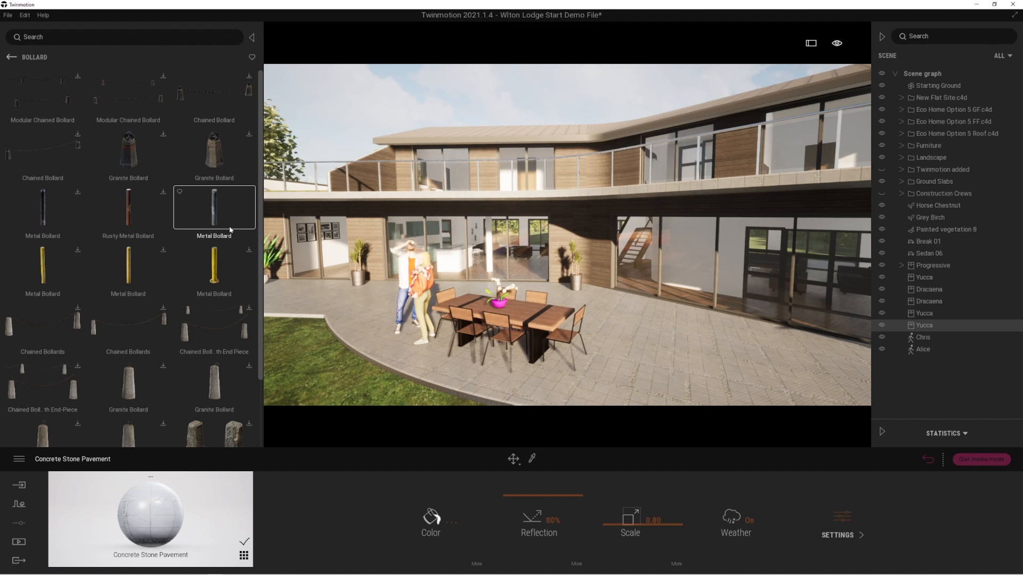
# Place two Metal Bollards at opposite ends of the terrace's curved edge and narrow the library again.
pyautogui.moveTo(214, 224); pyautogui.dragTo(335, 320)
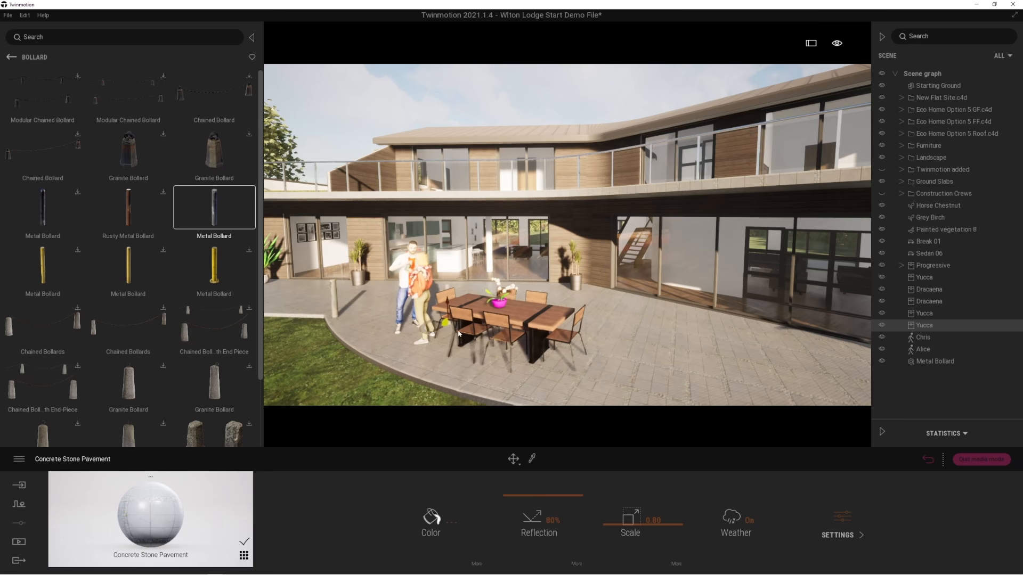
pyautogui.moveTo(611, 394); pyautogui.dragTo(610, 332, button='right')
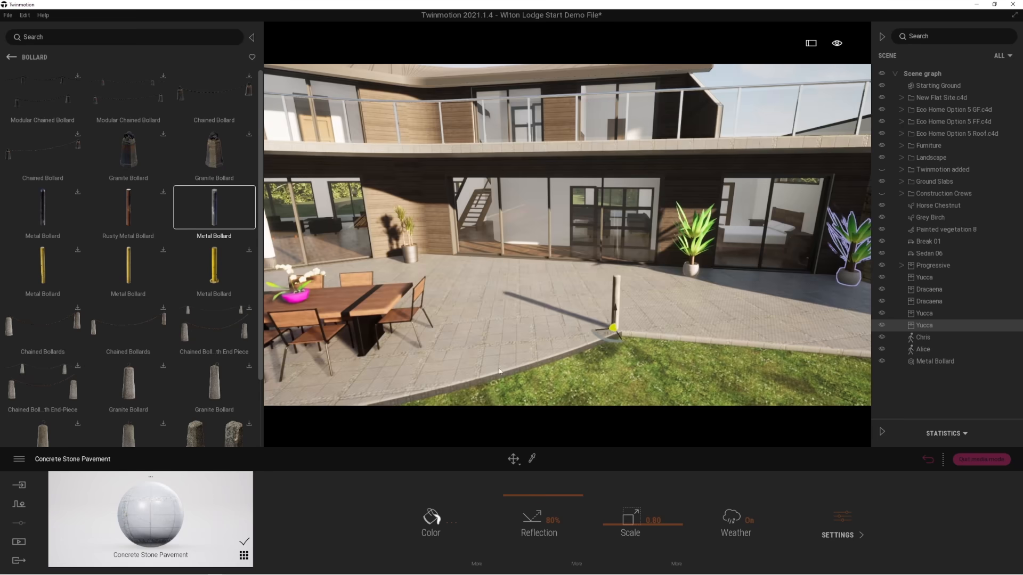
pyautogui.moveTo(551, 352); pyautogui.dragTo(546, 353, button='right')
pyautogui.press('s')
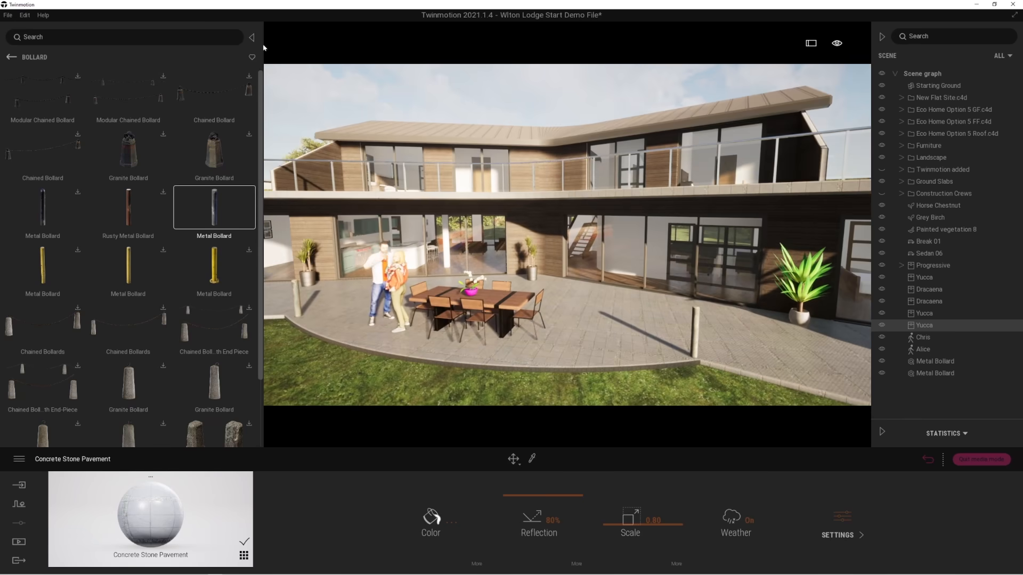
pyautogui.moveTo(264, 47); pyautogui.dragTo(176, 48)
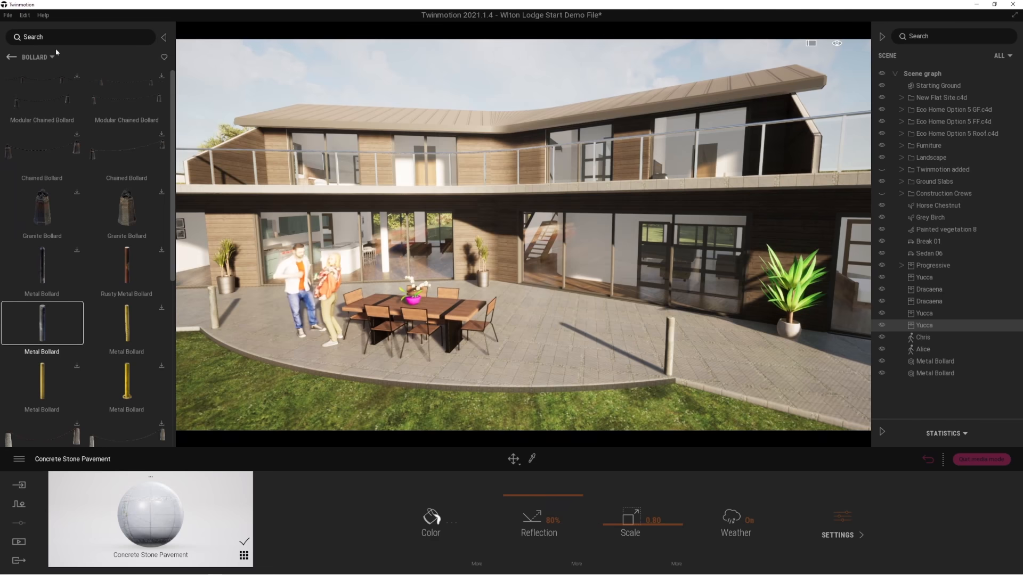
# Examine the terrace and house front from across the lawn, moving back and then in towards the building.
pyautogui.click(11, 57)
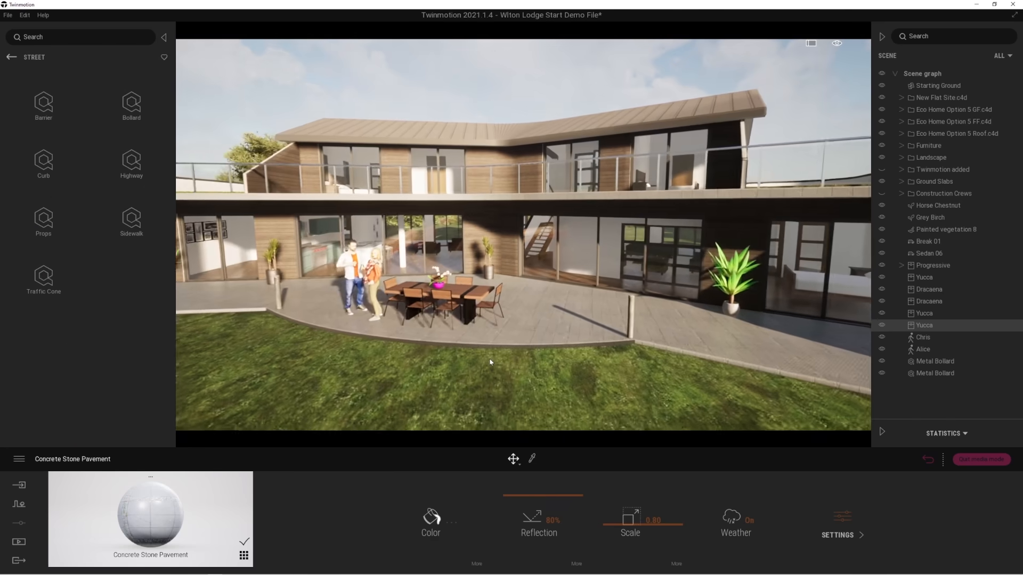
pyautogui.press('s')
pyautogui.press('q')
pyautogui.press('e')
pyautogui.press('a')
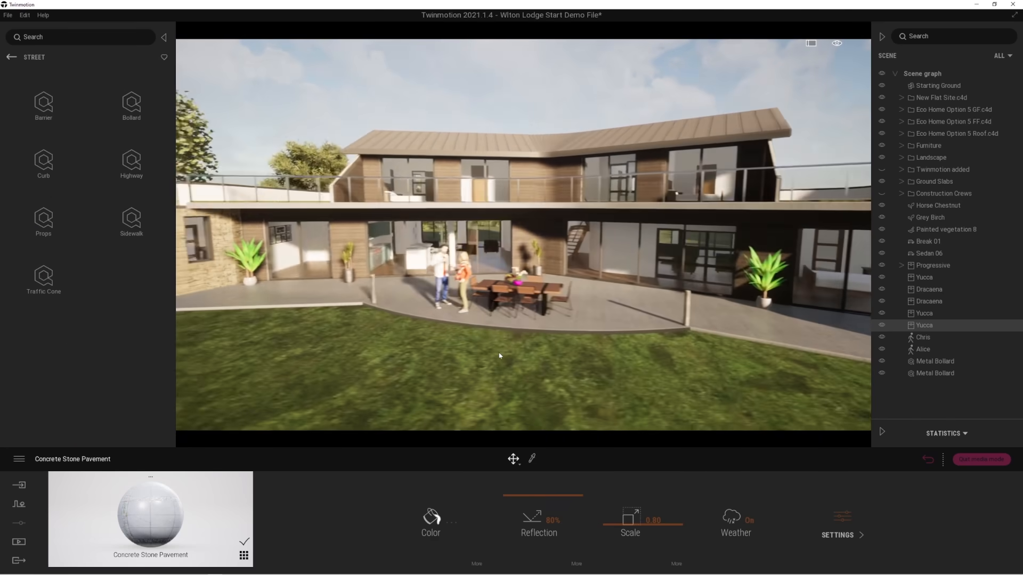
pyautogui.press('s')
pyautogui.press('d')
pyautogui.press('w')
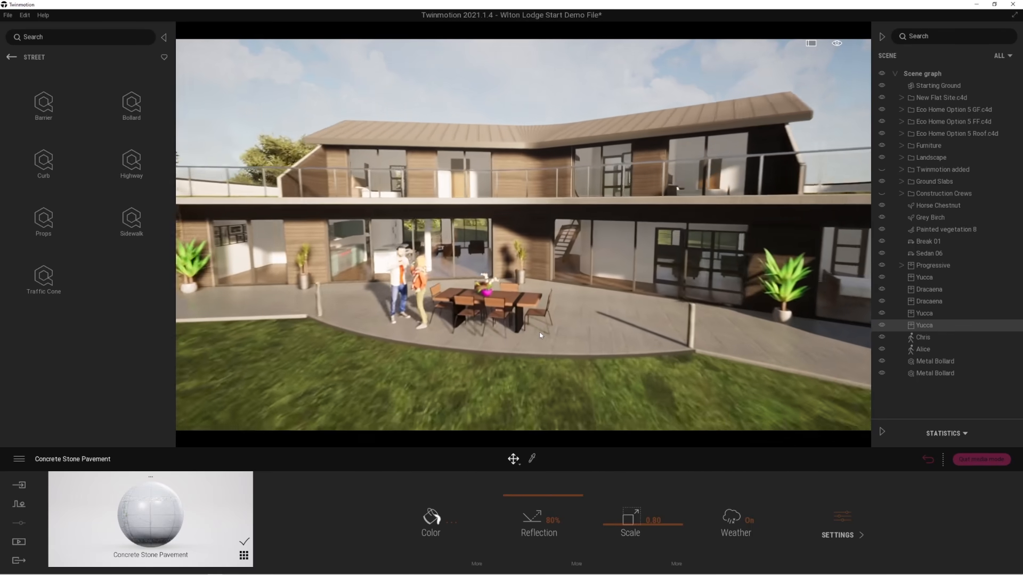
pyautogui.press('w')
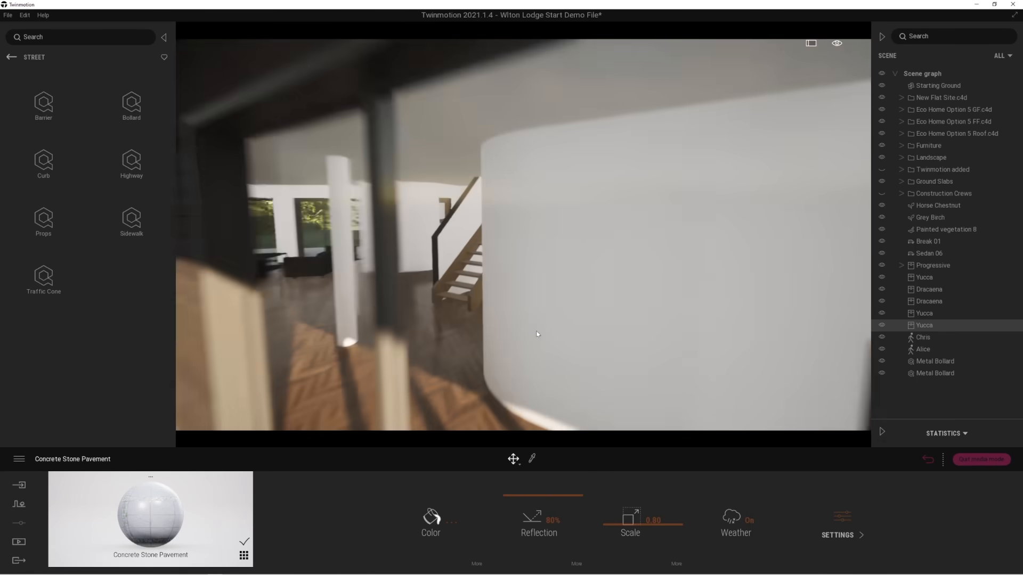
pyautogui.press('w')
pyautogui.moveTo(538, 335); pyautogui.dragTo(410, 389, button='right')
pyautogui.press('w')
pyautogui.press('d')
pyautogui.press('s')
pyautogui.press('w')
pyautogui.press('w')
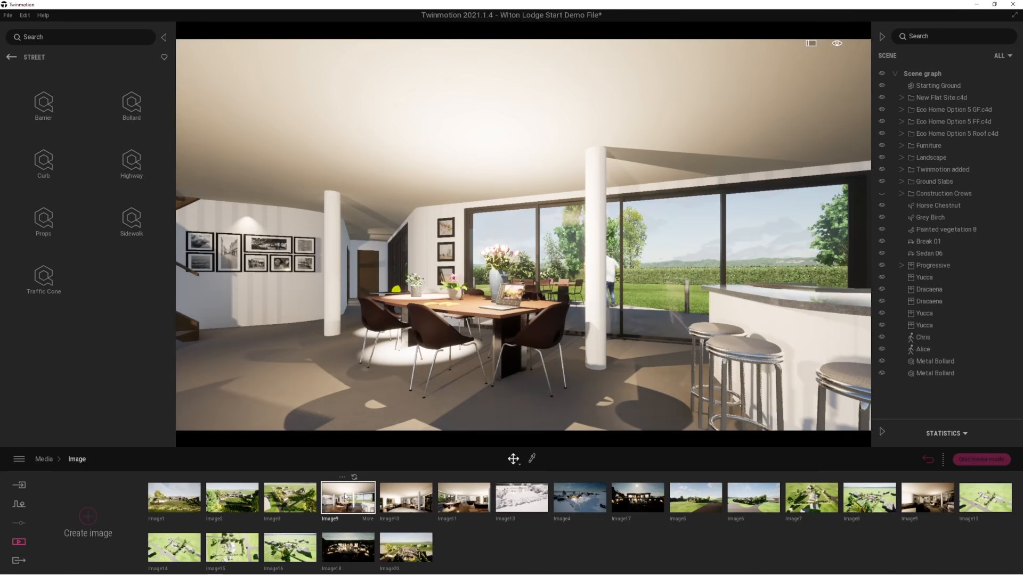
# Open the settings of the saved dining-room view Image9 and raise its lighting exposure to 1.70.
pyautogui.moveTo(336, 511)
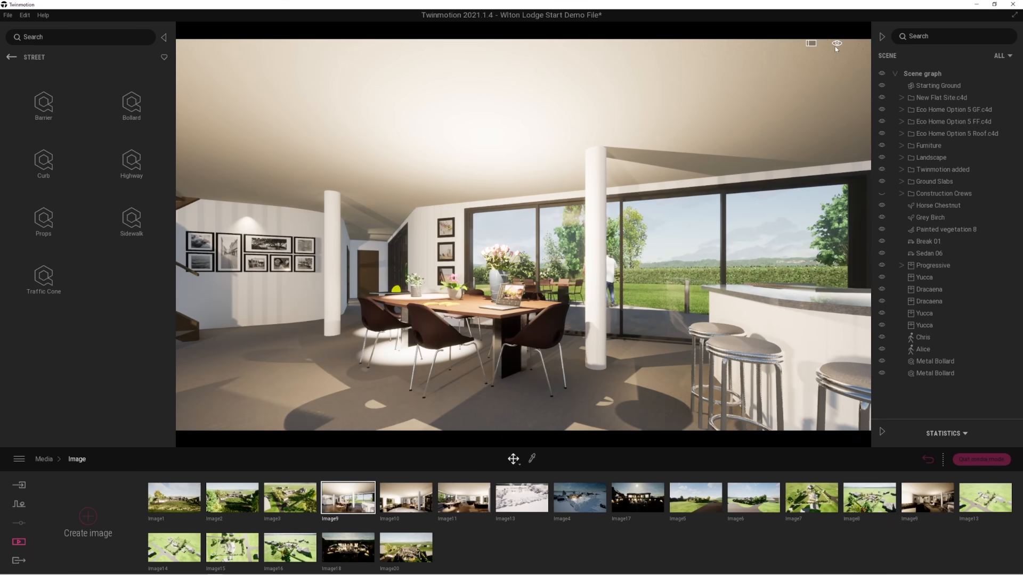
pyautogui.moveTo(836, 45)
pyautogui.moveTo(837, 67)
pyautogui.click(367, 519)
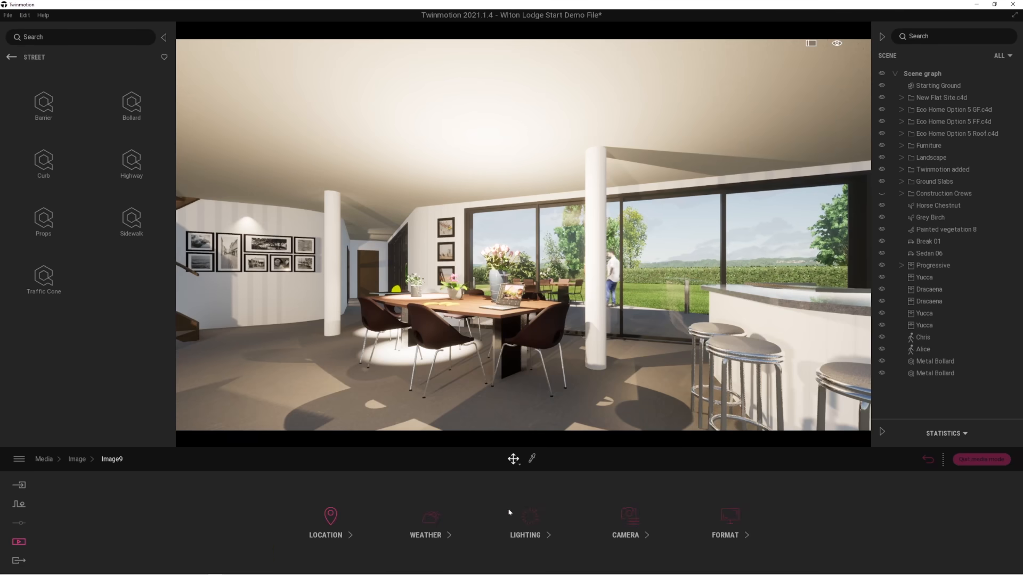
pyautogui.click(531, 517)
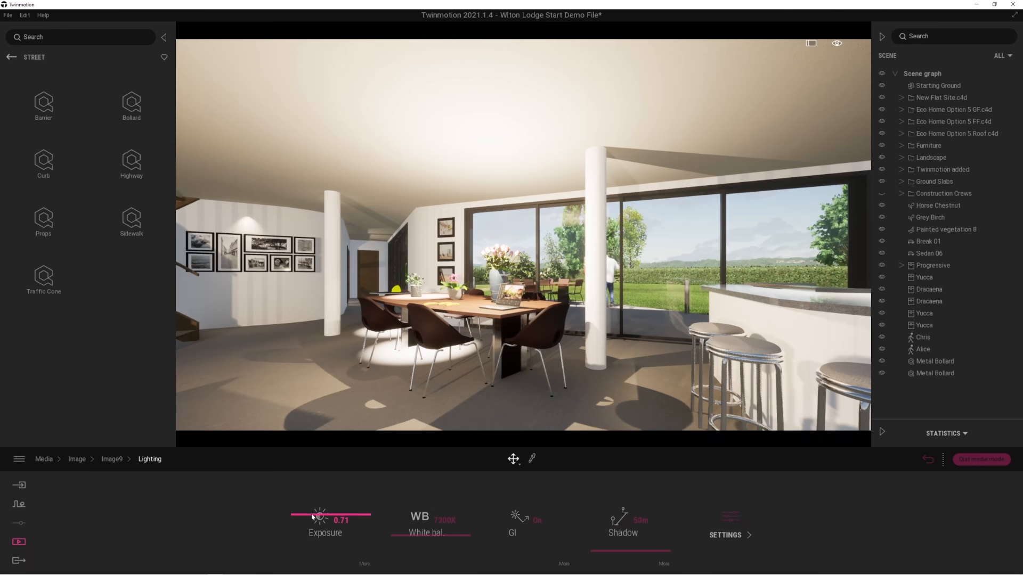
pyautogui.moveTo(309, 510)
pyautogui.mouseDown()
pyautogui.moveTo(313, 493)
pyautogui.moveTo(313, 515)
pyautogui.mouseUp()
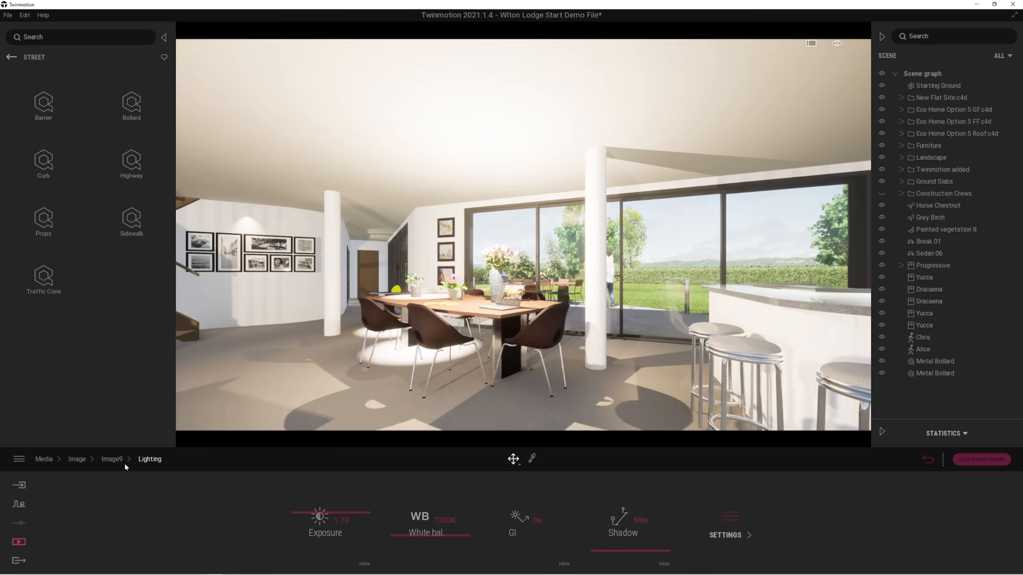
# Change the time of day in the location settings of Image9.
pyautogui.click(111, 459)
pyautogui.click(335, 515)
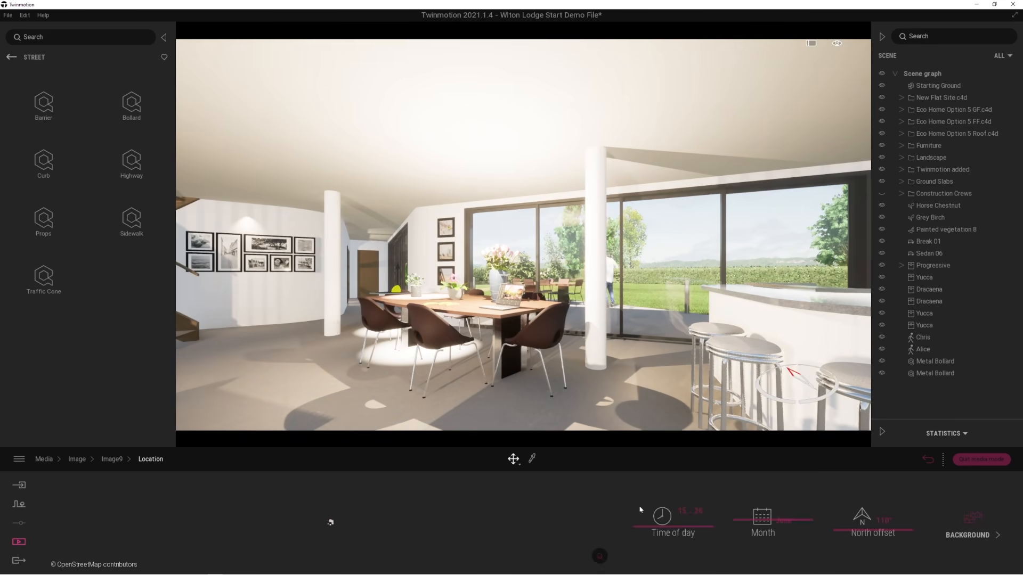
pyautogui.moveTo(644, 509); pyautogui.dragTo(646, 553)
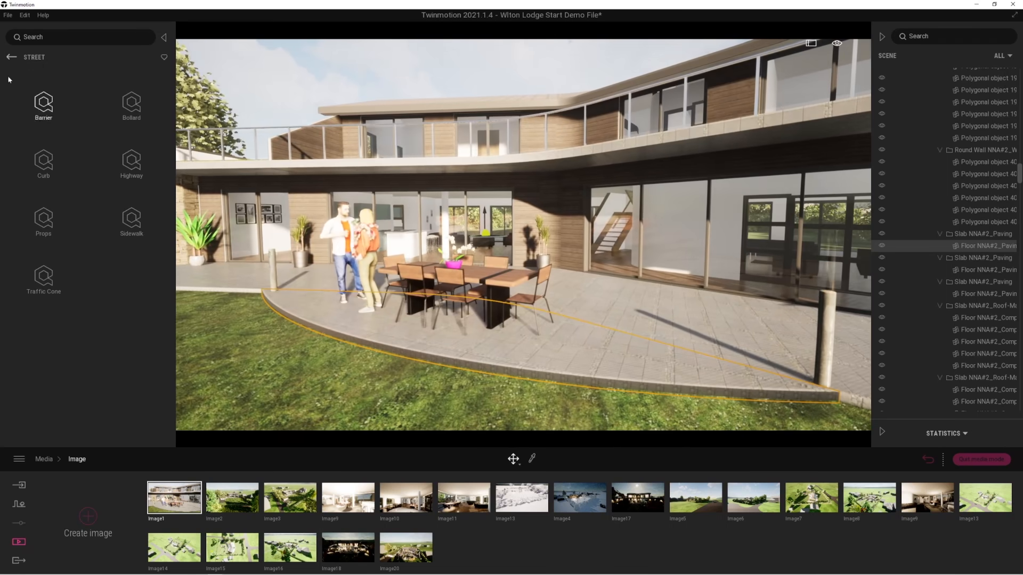
# Place the Group02 character group on the terrace paving between the dining table and the far bollard.
pyautogui.click(11, 57)
pyautogui.click(11, 57)
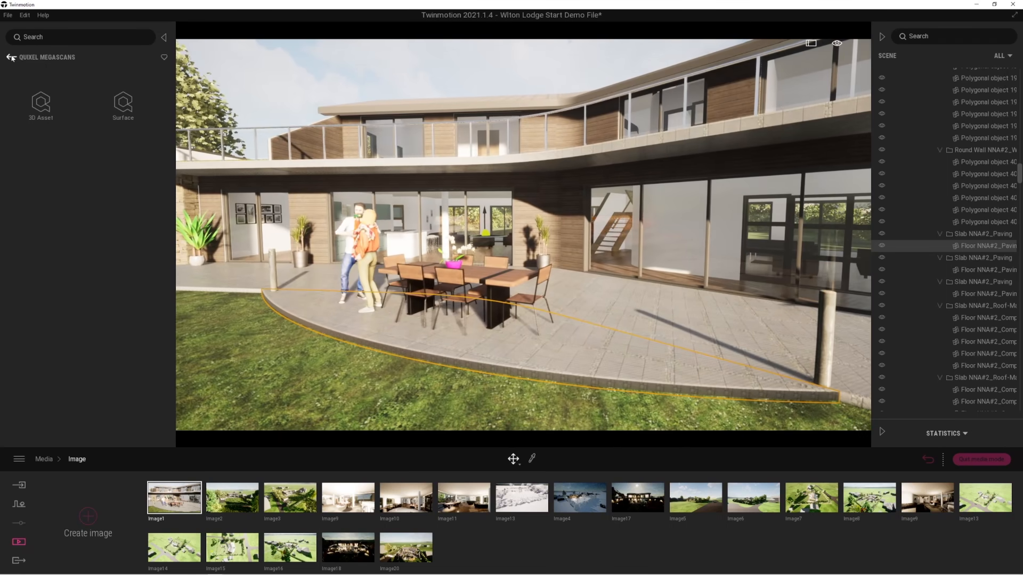
pyautogui.click(11, 57)
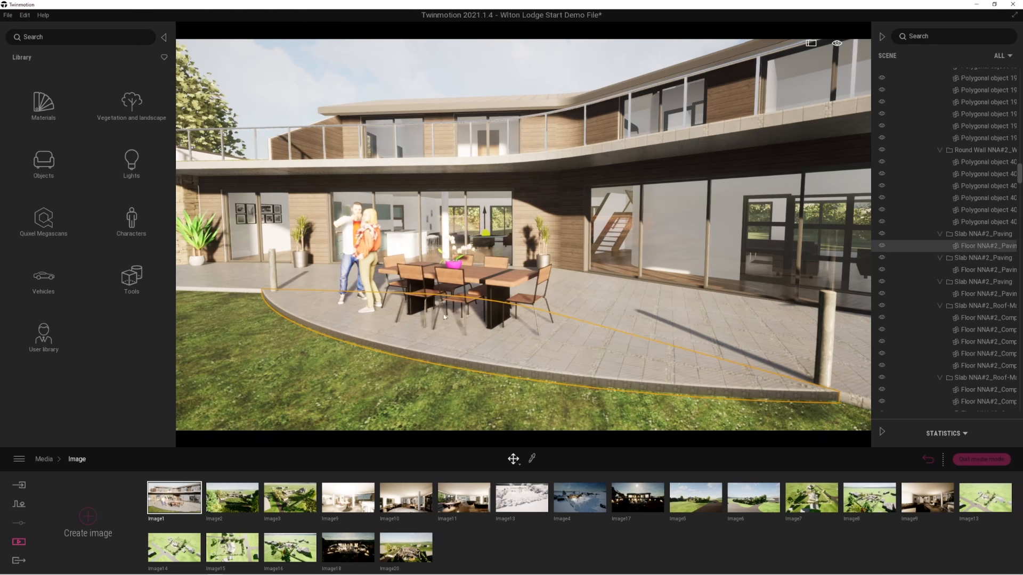
pyautogui.click(140, 225)
pyautogui.click(134, 104)
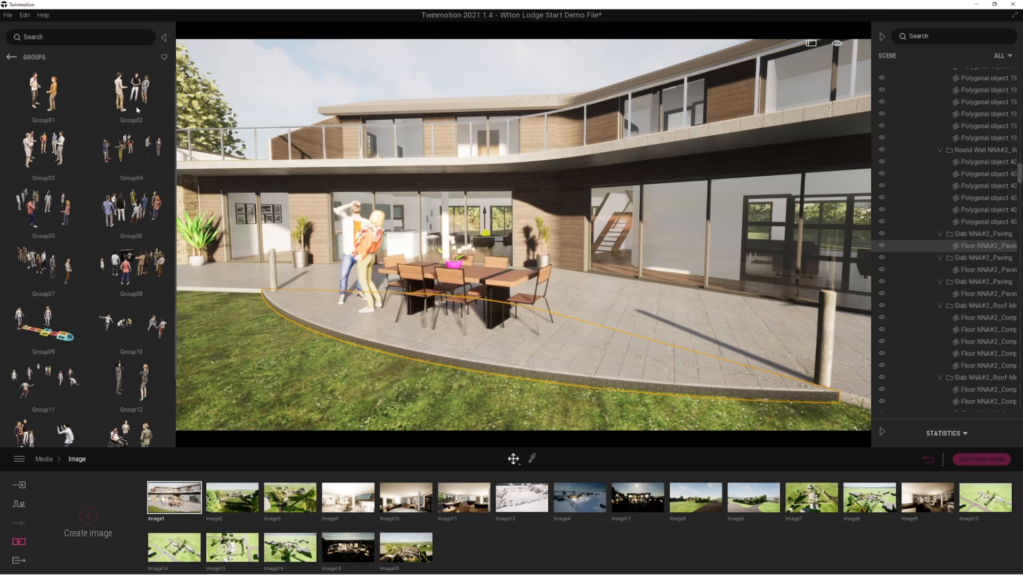
pyautogui.click(134, 99)
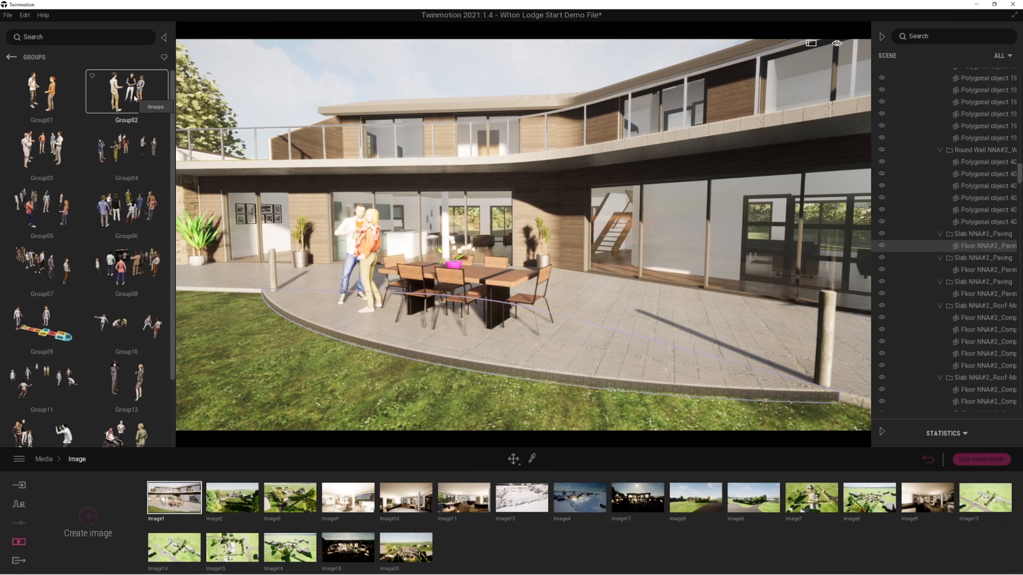
pyautogui.click(670, 301)
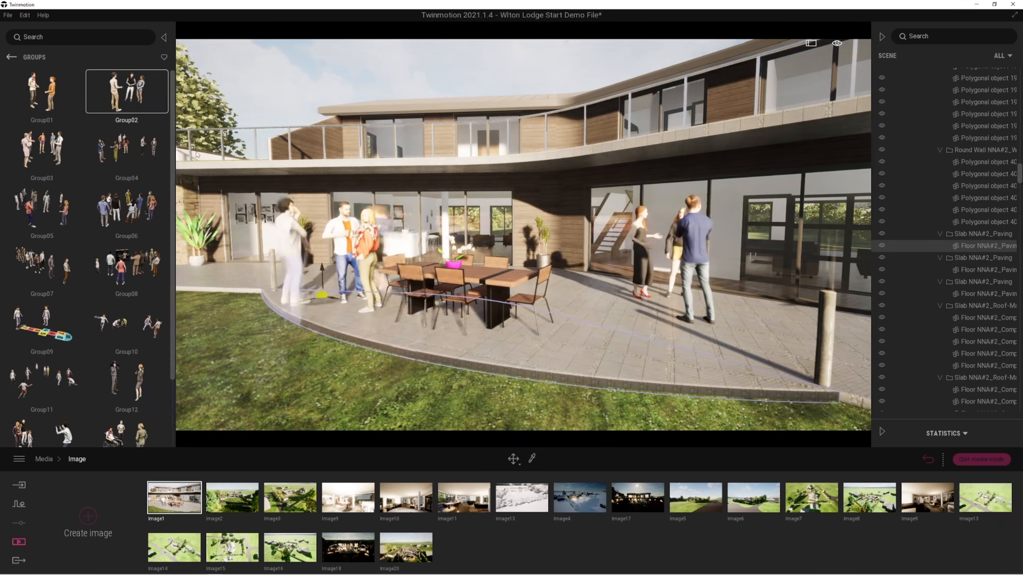
pyautogui.click(10, 57)
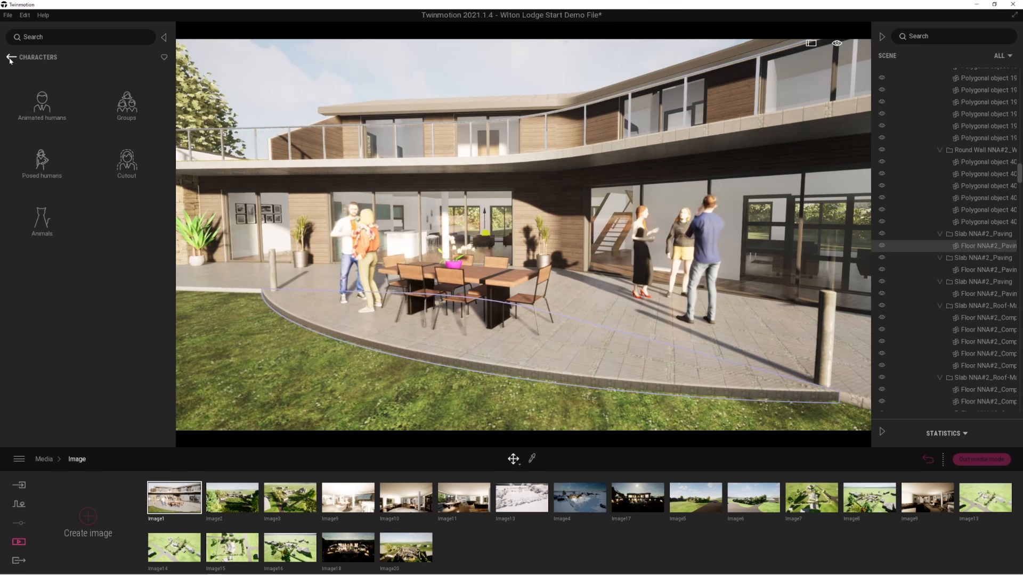
# Place the posed human Emmet on the terrace paving, in front of the group and between the dining table and the bollard.
pyautogui.click(43, 160)
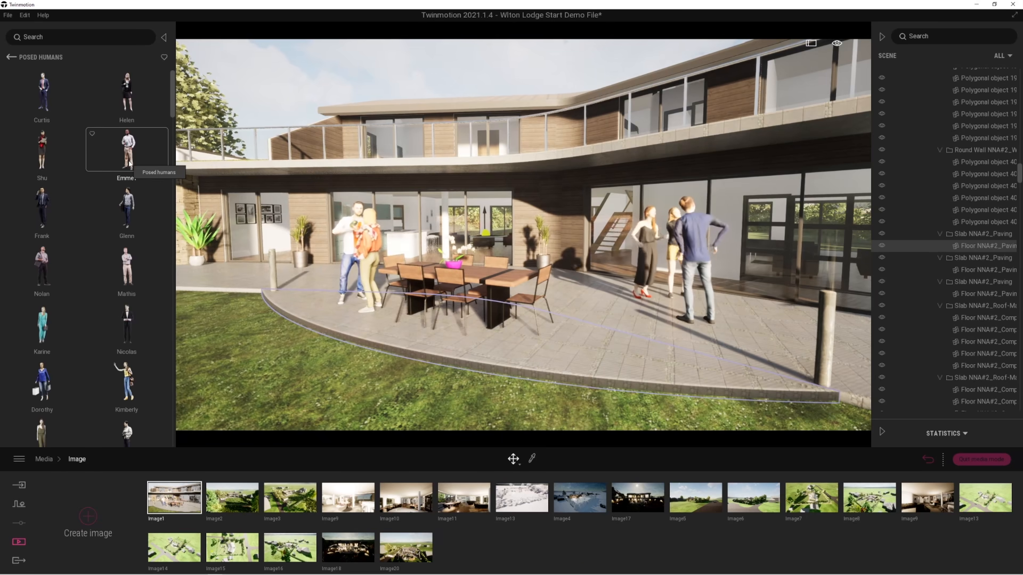
pyautogui.moveTo(148, 173); pyautogui.dragTo(579, 362)
pyautogui.press('f')
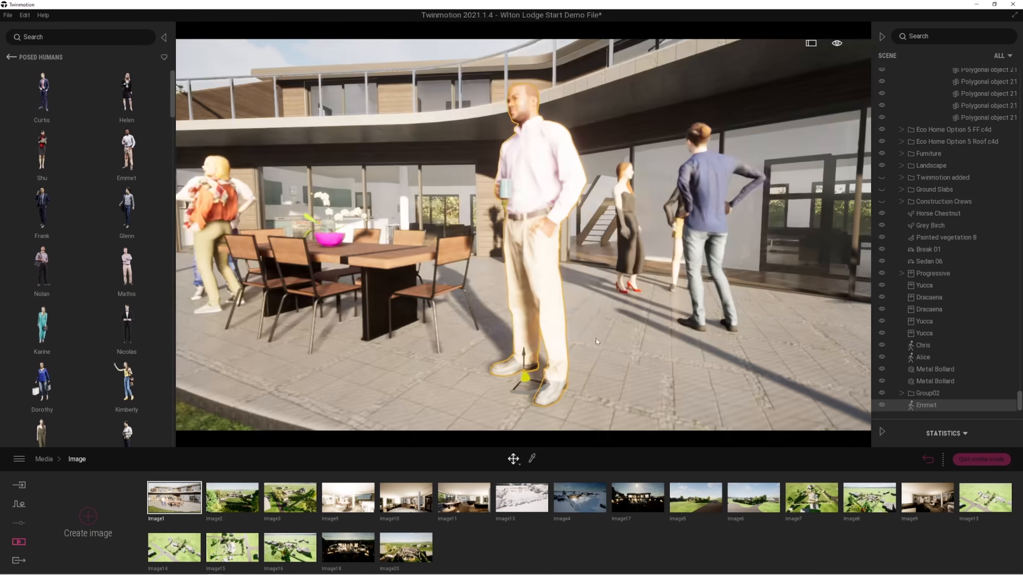
pyautogui.scroll(-1, 605, 313)
pyautogui.scroll(-3, 605, 312)
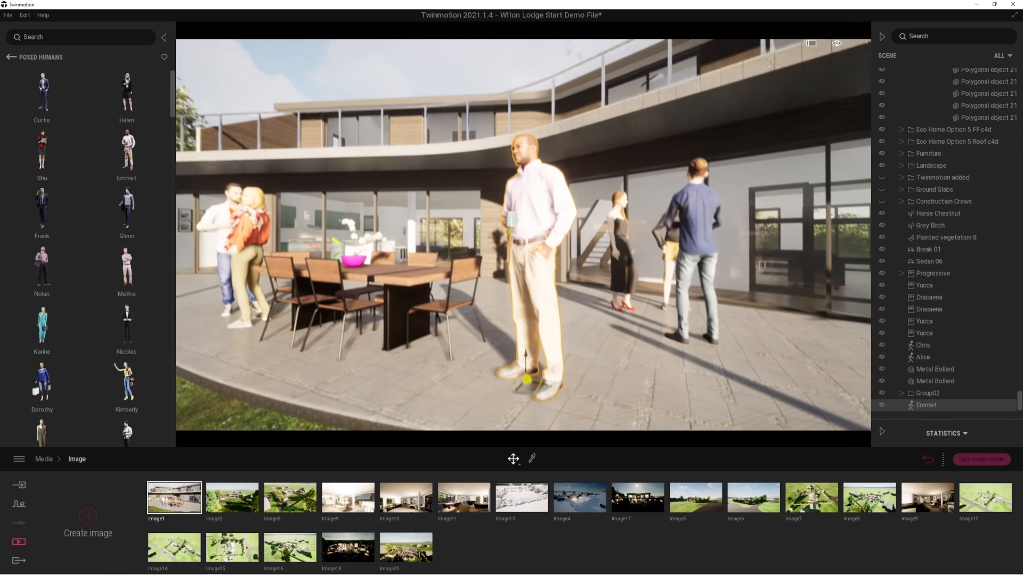
pyautogui.scroll(2, 532, 288)
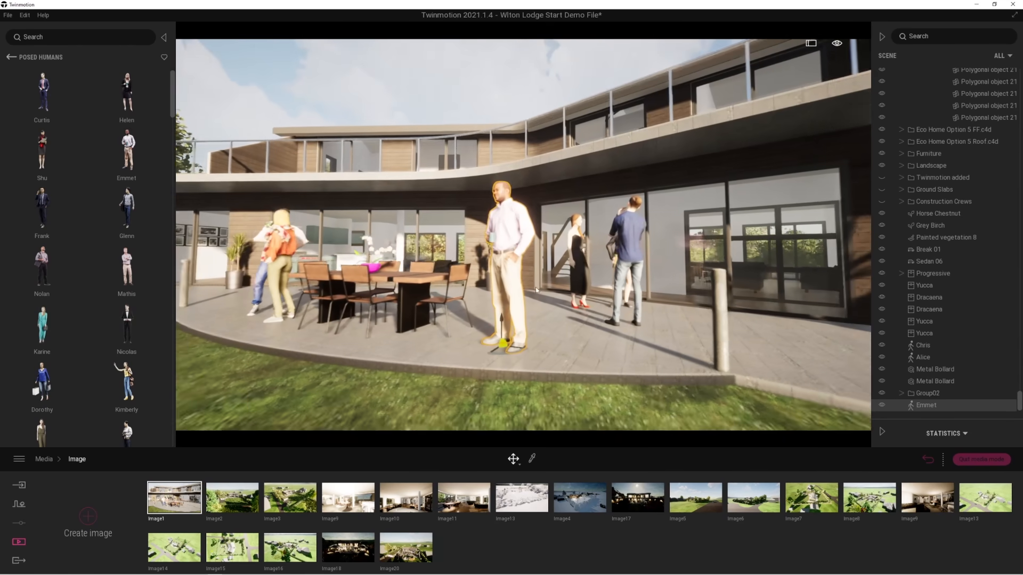
pyautogui.moveTo(504, 316); pyautogui.dragTo(554, 305, button='middle')
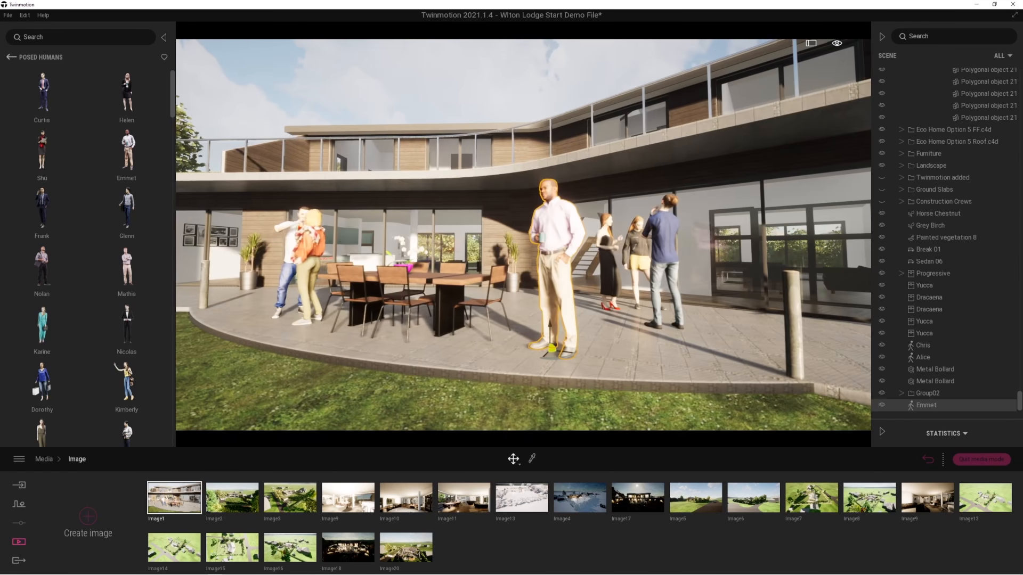
pyautogui.moveTo(526, 266); pyautogui.dragTo(536, 296, button='right')
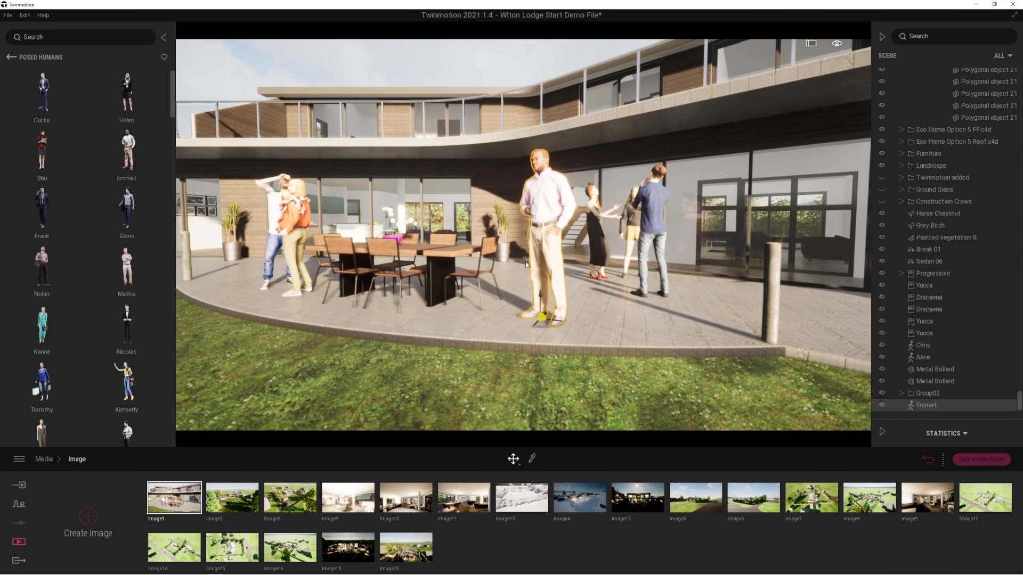
pyautogui.press('w')
pyautogui.press('d')
pyautogui.press('s')
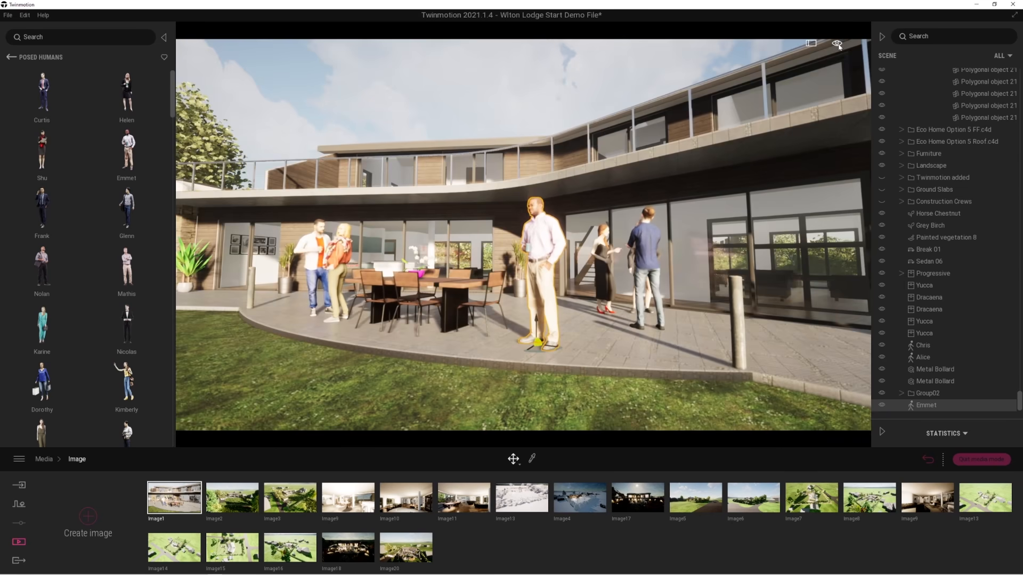
# Open the location settings of the saved terrace view Image1 and change its time of day.
pyautogui.moveTo(837, 43)
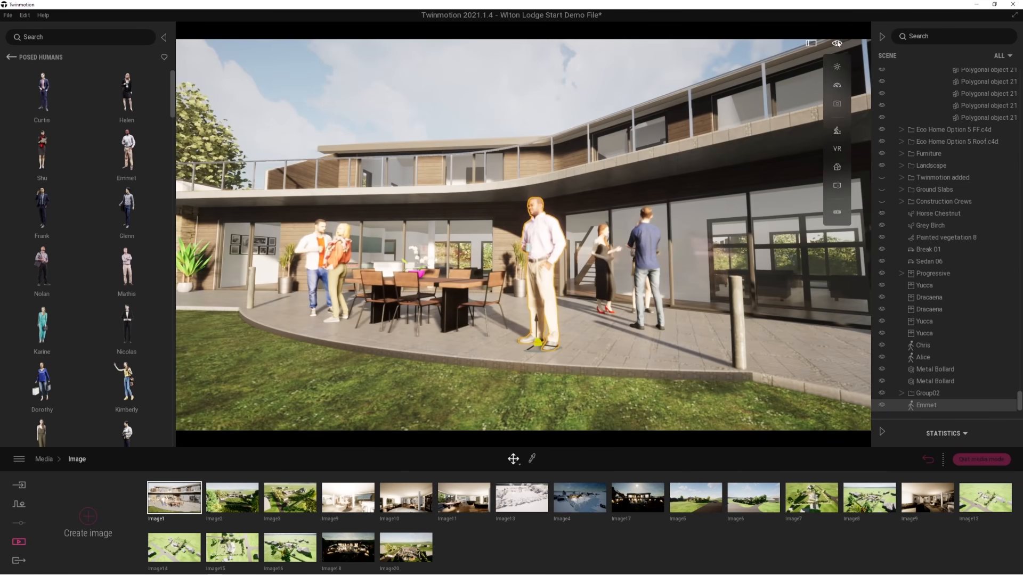
pyautogui.moveTo(837, 68)
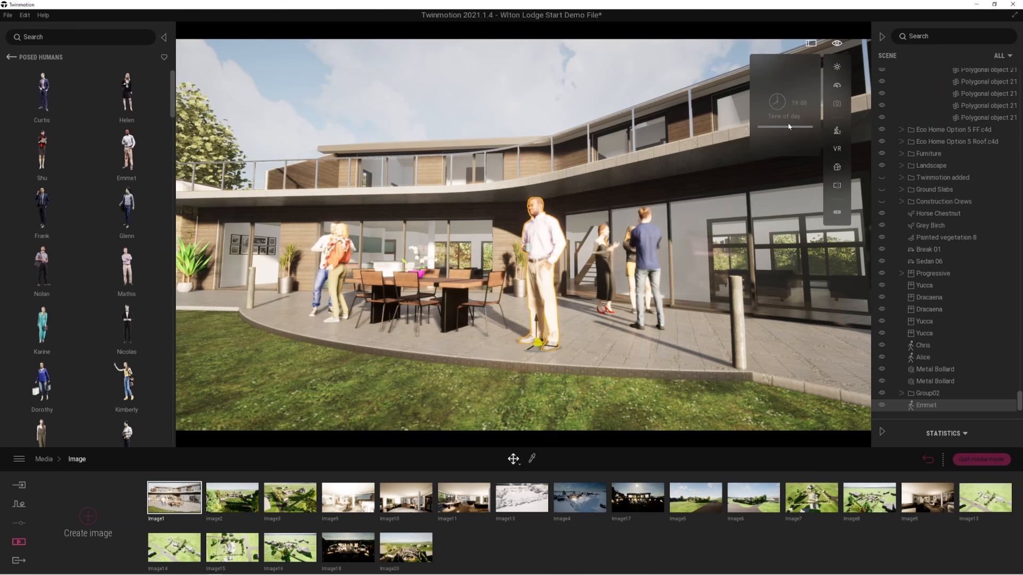
pyautogui.moveTo(182, 508)
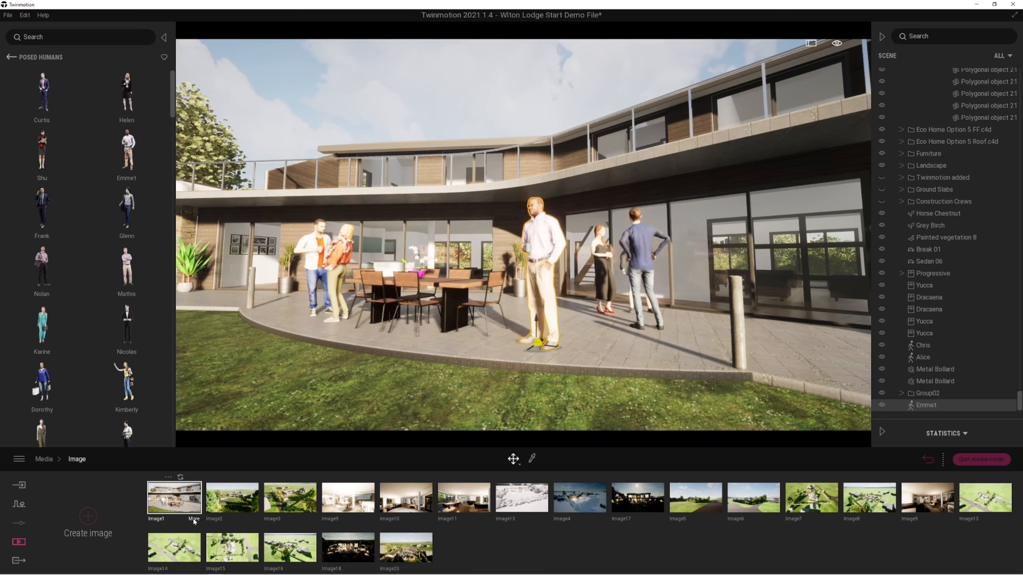
pyautogui.click(194, 520)
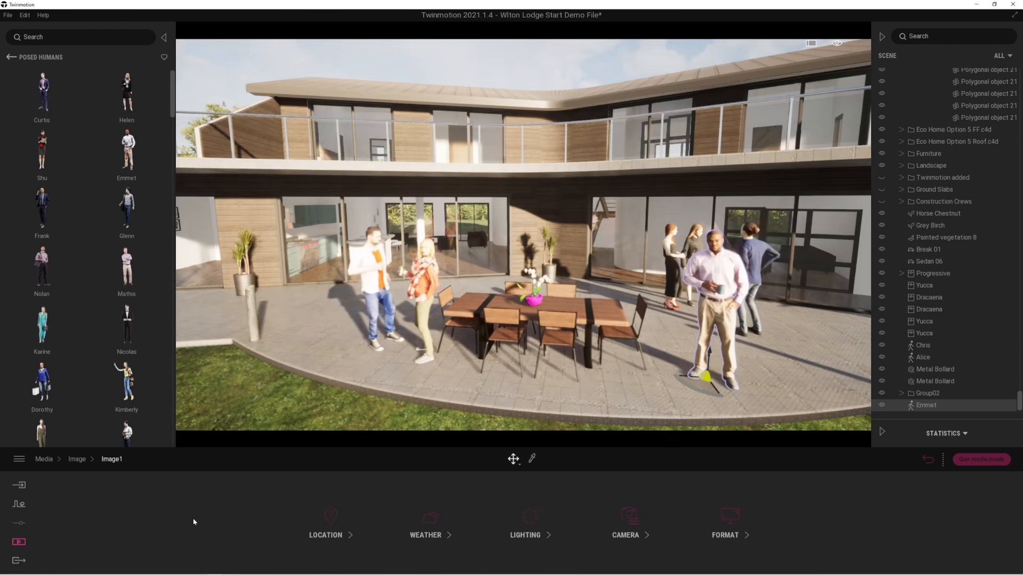
pyautogui.click(331, 516)
pyautogui.moveTo(666, 524); pyautogui.dragTo(641, 495)
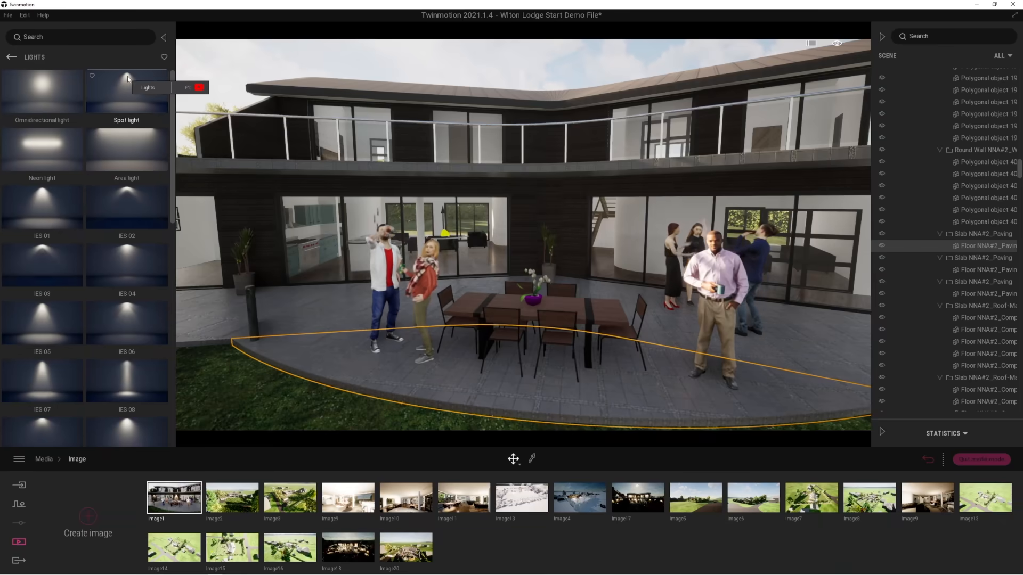
# Place four spot lights on the timber wall panels, two above the terrace planters and two on the upper balcony.
pyautogui.moveTo(128, 79); pyautogui.dragTo(547, 194)
pyautogui.moveTo(130, 91); pyautogui.dragTo(247, 189)
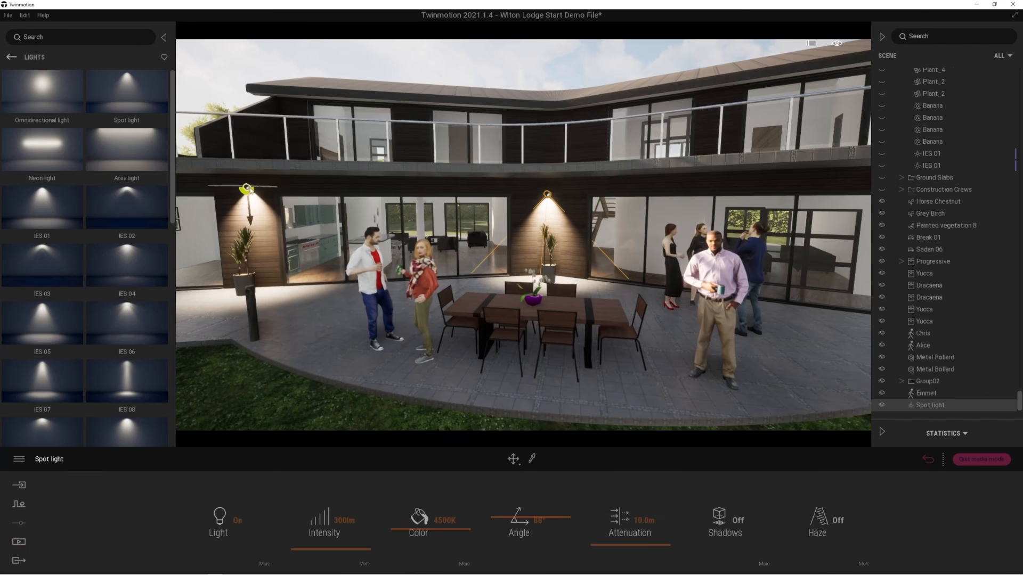
pyautogui.moveTo(138, 93); pyautogui.dragTo(296, 107)
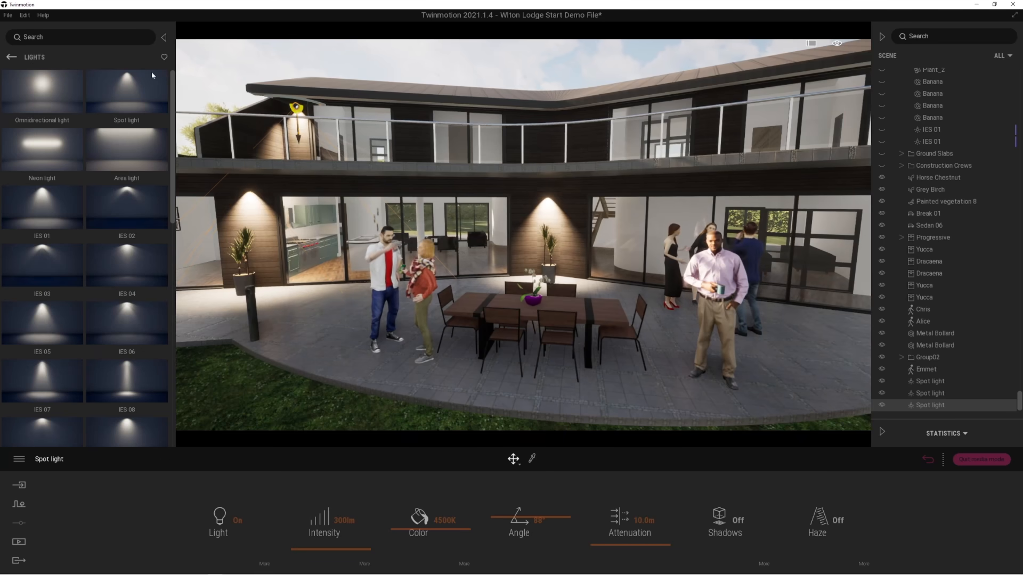
pyautogui.moveTo(132, 84); pyautogui.dragTo(552, 114)
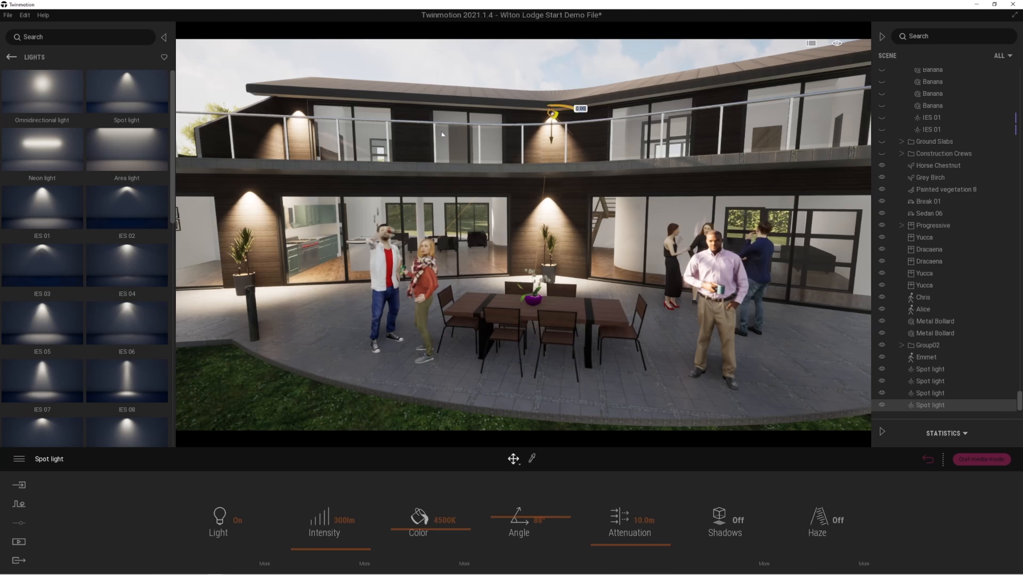
# Set all four new spot lights together to 170 lm intensity, 2938 K colour and a 72° angle.
pyautogui.keyDown('shift'); pyautogui.click(930, 369); pyautogui.keyUp('shift')
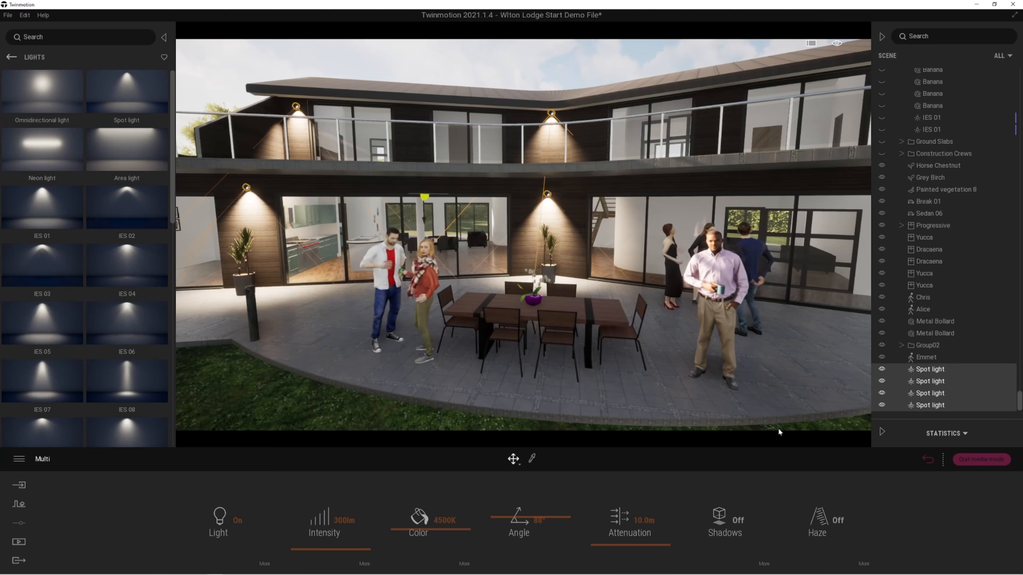
pyautogui.moveTo(350, 549)
pyautogui.mouseDown()
pyautogui.moveTo(368, 551)
pyautogui.moveTo(346, 550)
pyautogui.mouseUp()
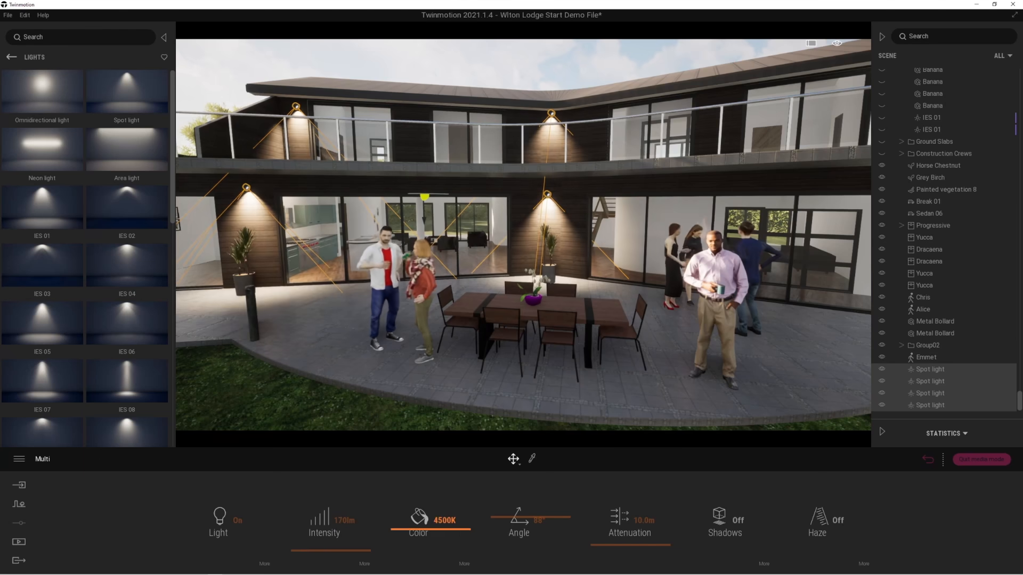
pyautogui.moveTo(407, 531); pyautogui.dragTo(405, 539)
pyautogui.moveTo(501, 523); pyautogui.dragTo(500, 524)
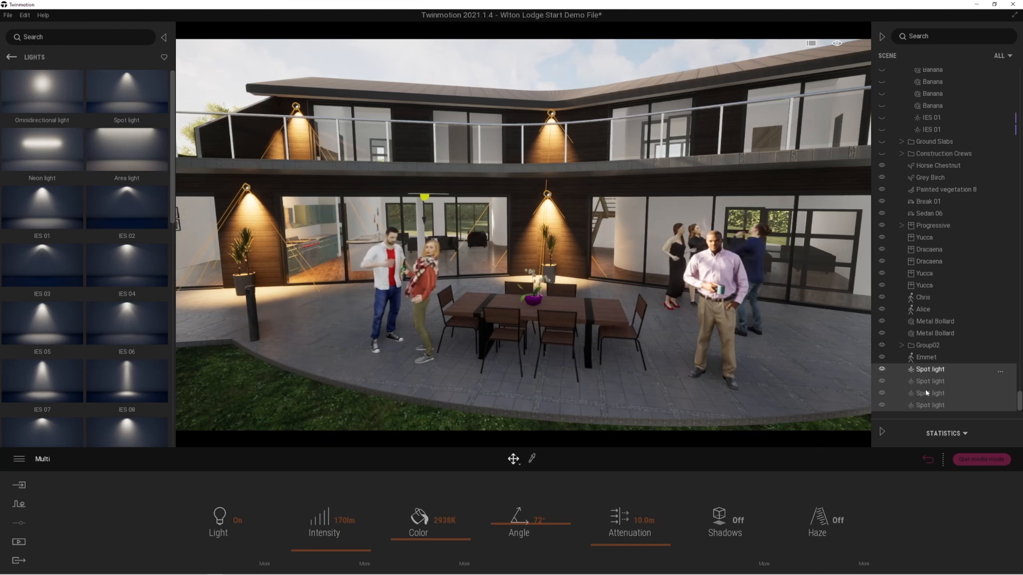
# Delete the four new spot lights and make the prepared Lights folder visible in the scene.
pyautogui.press('Delete')
pyautogui.scroll(12, 946, 229)
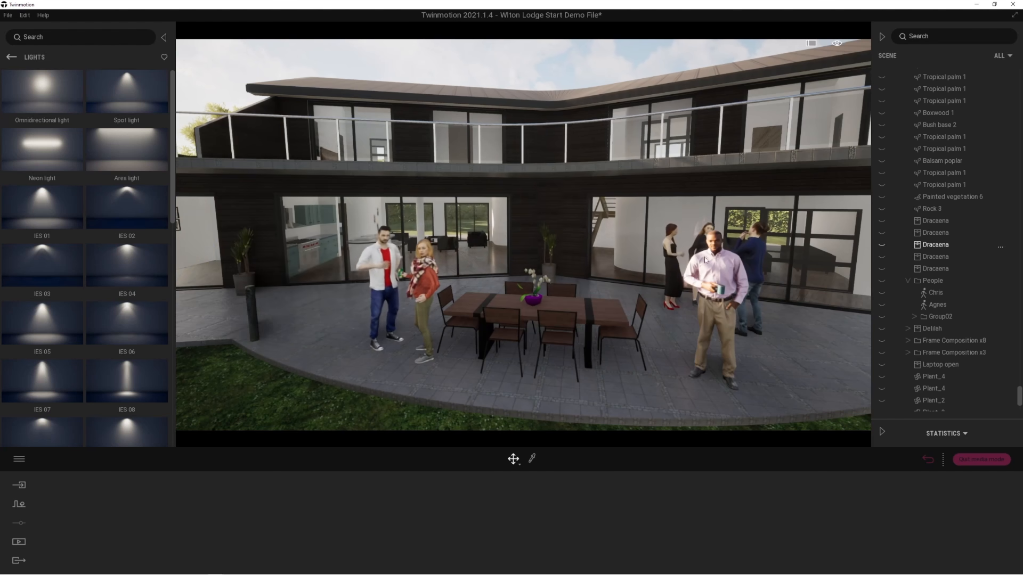
pyautogui.click(554, 199)
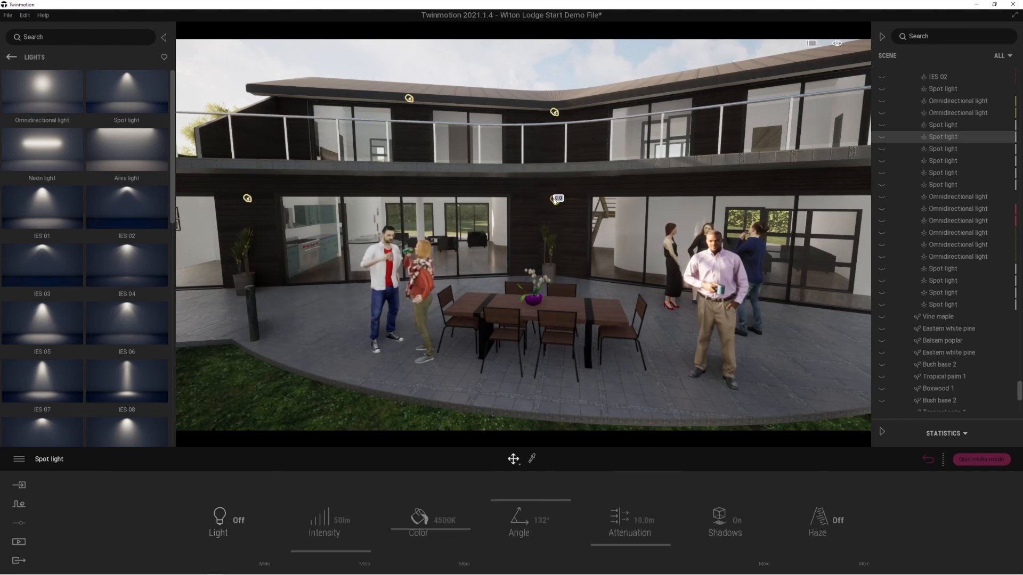
pyautogui.scroll(5, 914, 138)
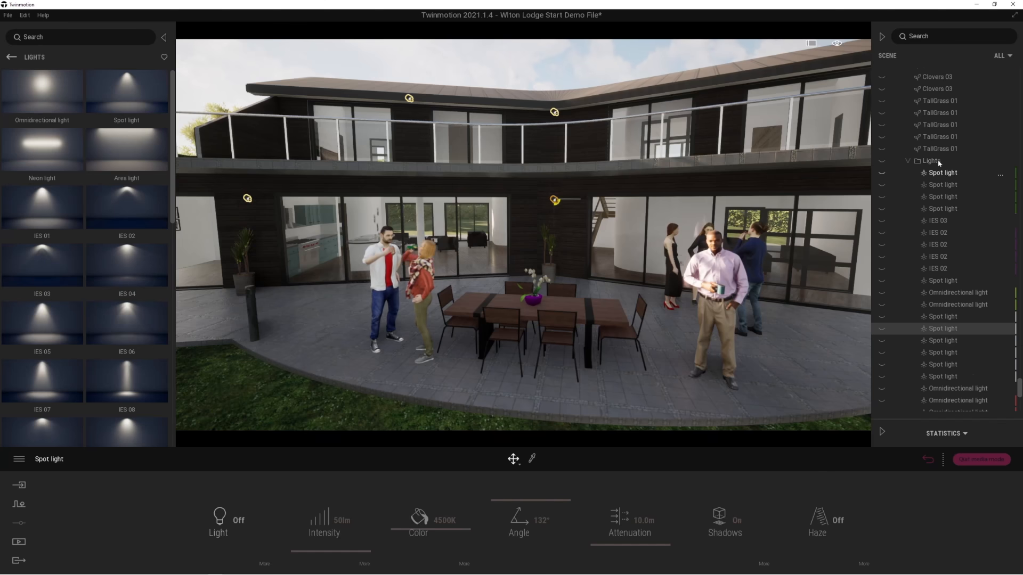
pyautogui.click(882, 161)
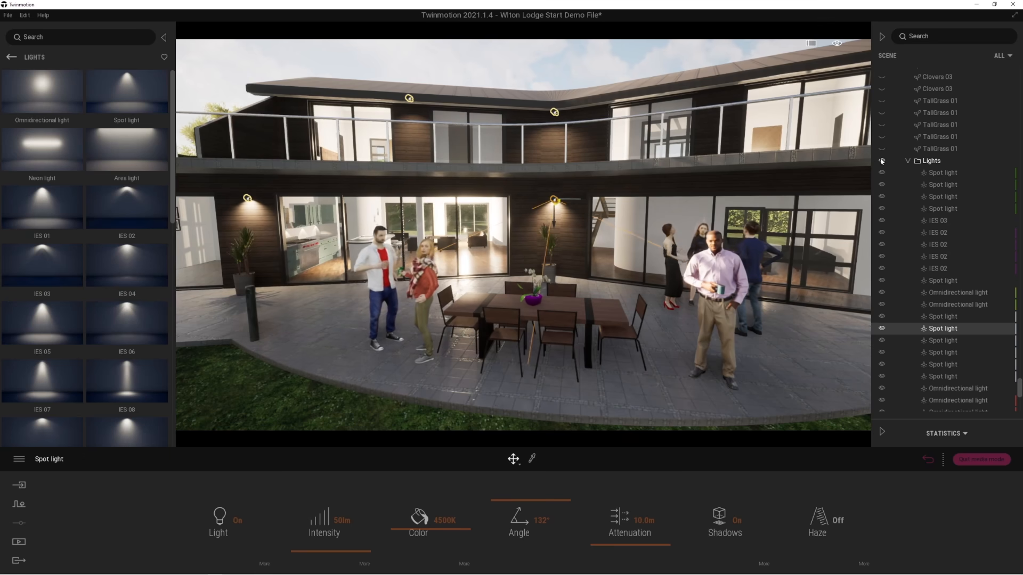
# Examine the lit house front from the lawn, moving back and across the terrace, and return to the saved images.
pyautogui.moveTo(523, 234); pyautogui.dragTo(551, 183, button='right')
pyautogui.press('q')
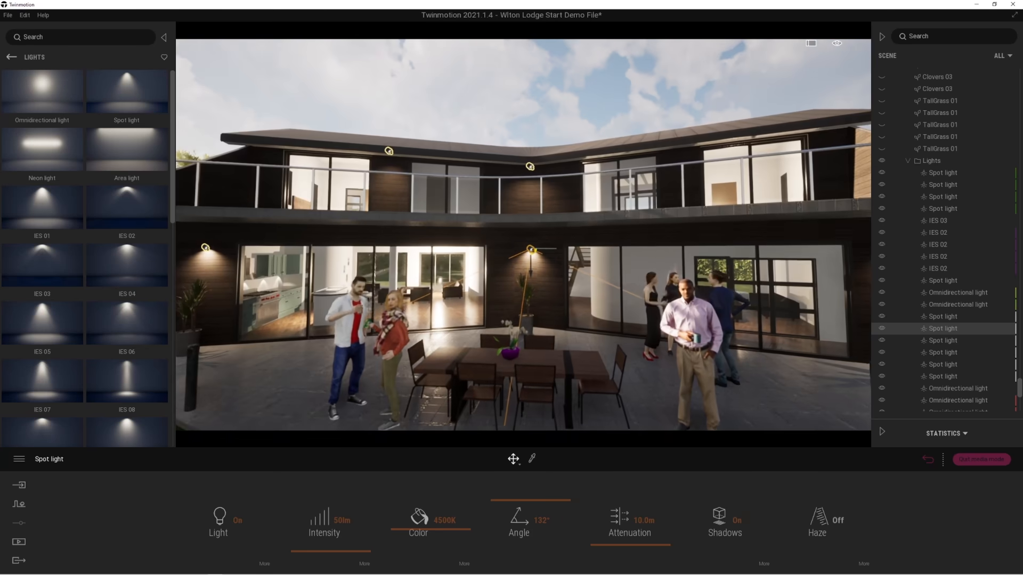
pyautogui.press('s')
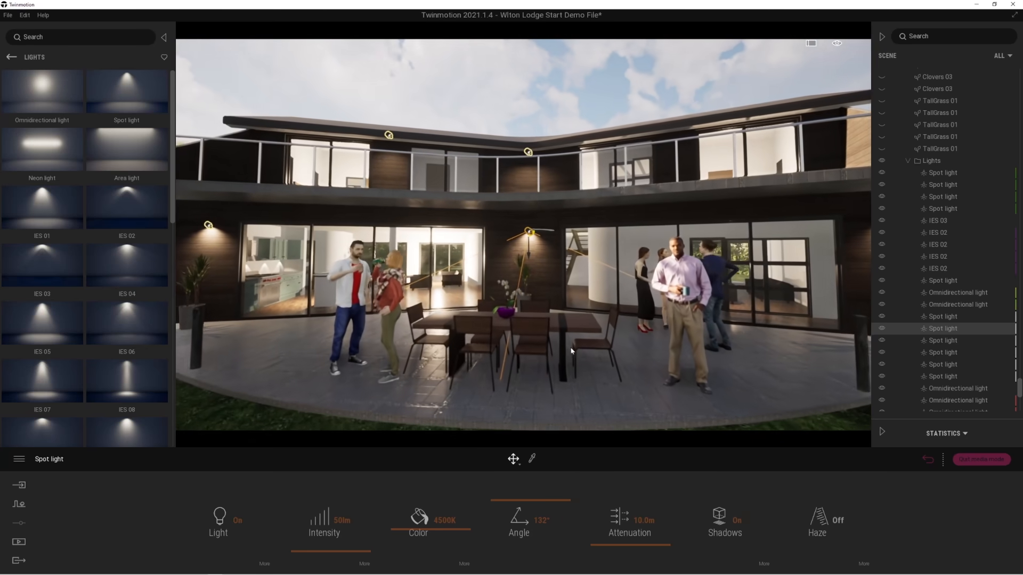
pyautogui.press('d')
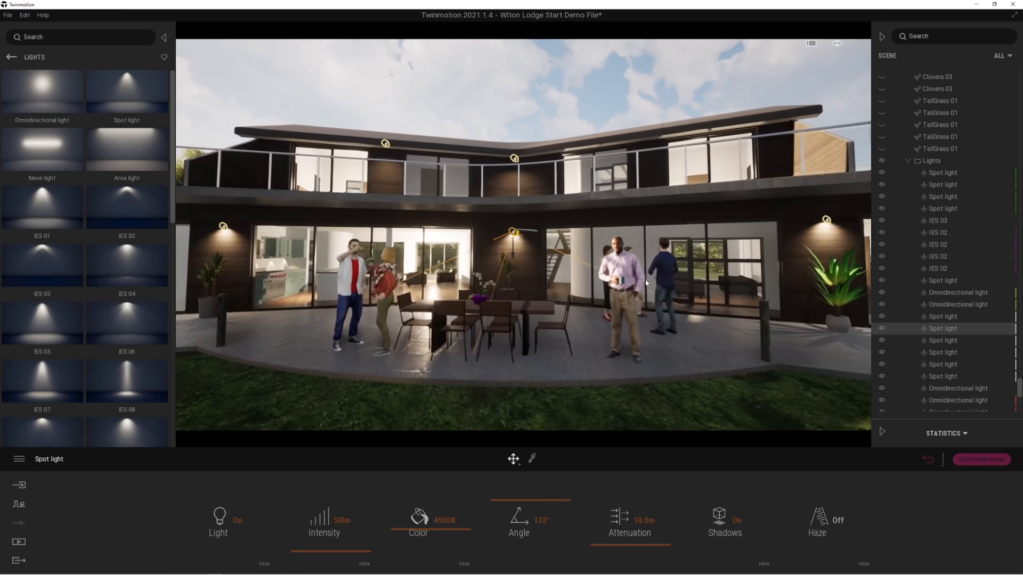
pyautogui.moveTo(546, 345); pyautogui.dragTo(524, 332, button='right')
pyautogui.press('s')
pyautogui.moveTo(674, 267); pyautogui.dragTo(651, 263, button='right')
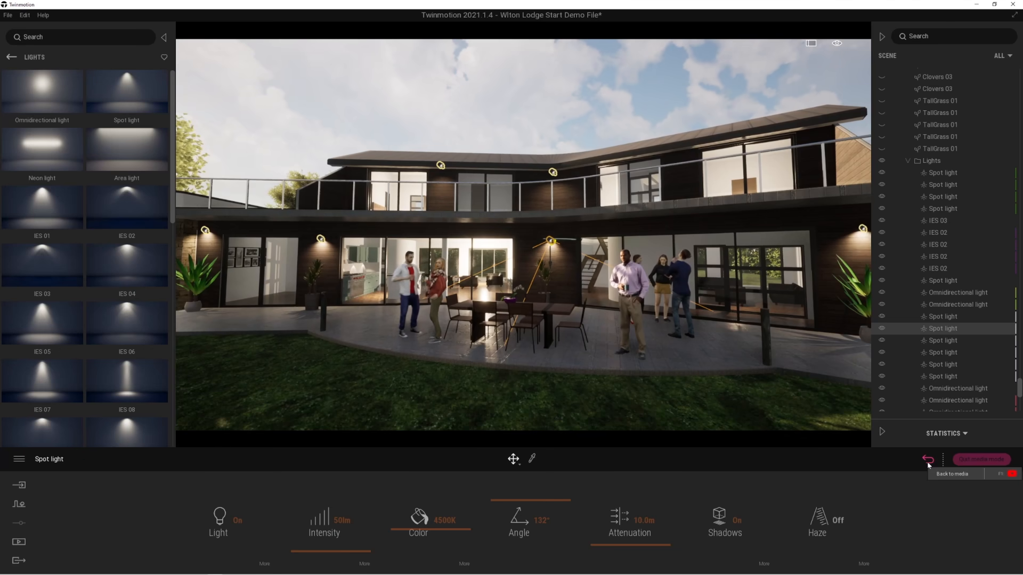
pyautogui.click(928, 459)
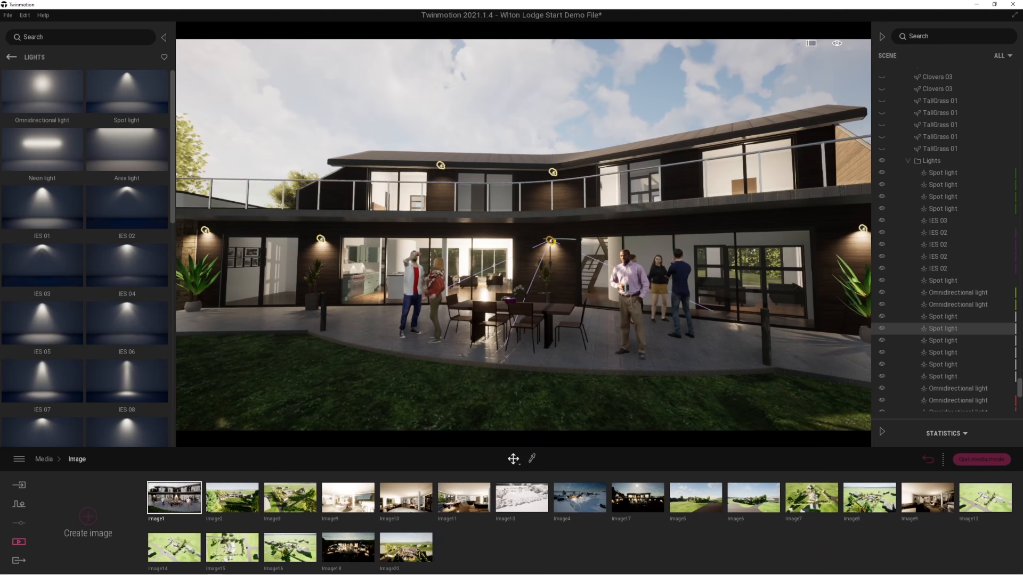
# Frame the lit terrace obliquely from the lawn, save it as a new image and place it directly after Image1.
pyautogui.moveTo(634, 329); pyautogui.dragTo(700, 328, button='right')
pyautogui.press('d')
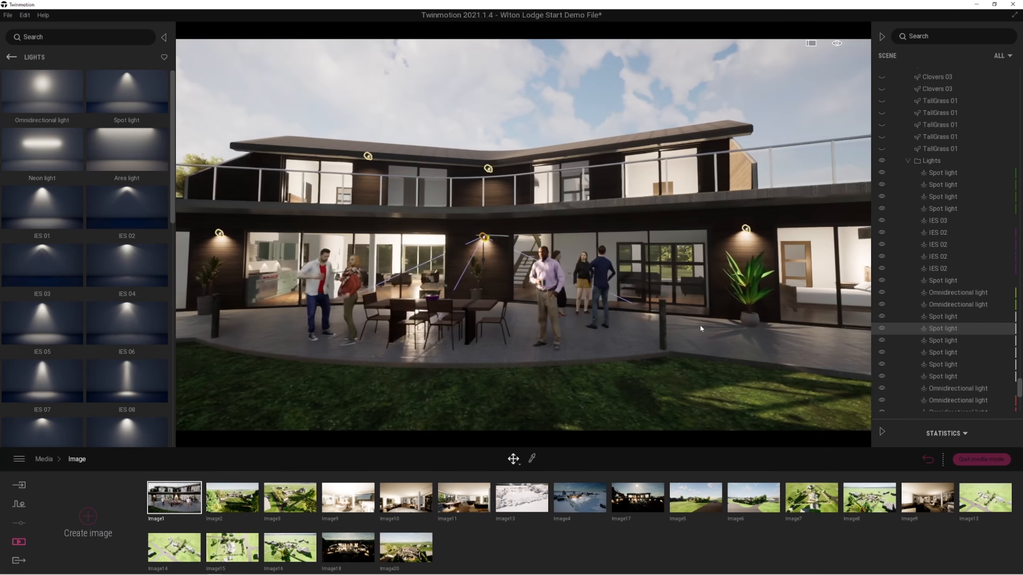
pyautogui.press('d')
pyautogui.press('d')
pyautogui.moveTo(600, 339); pyautogui.dragTo(521, 339, button='right')
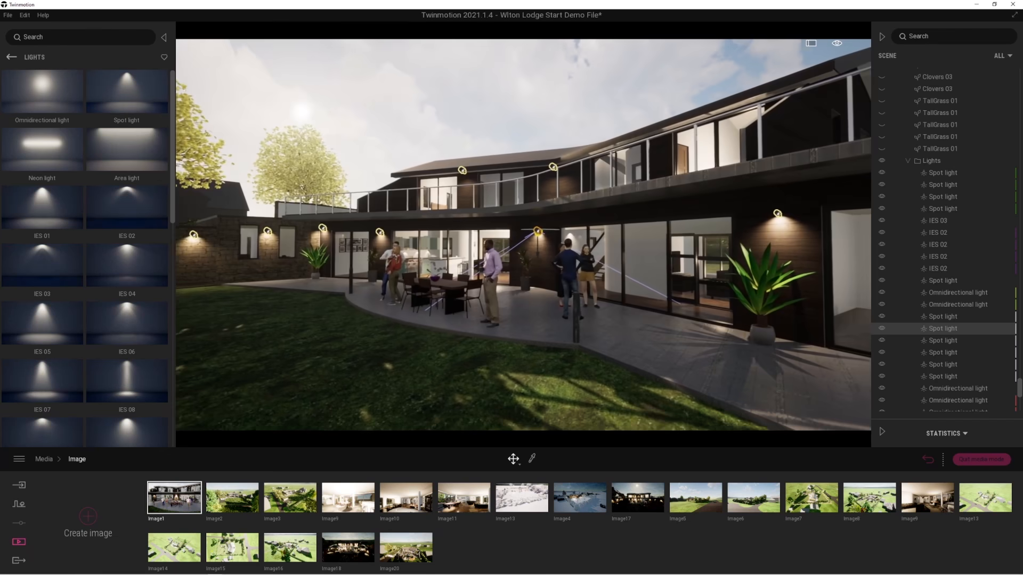
pyautogui.moveTo(414, 406); pyautogui.dragTo(405, 406, button='right')
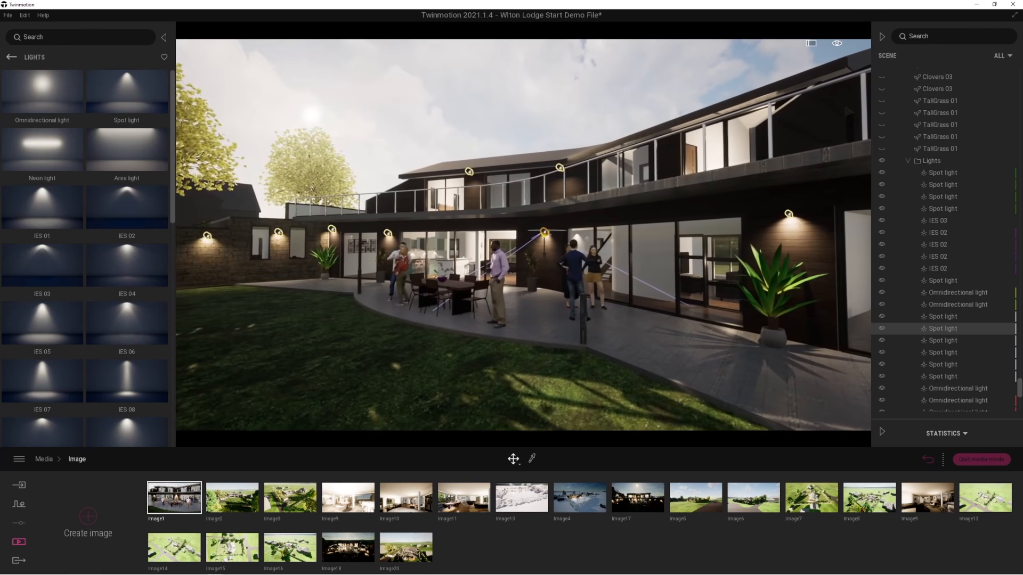
pyautogui.click(88, 517)
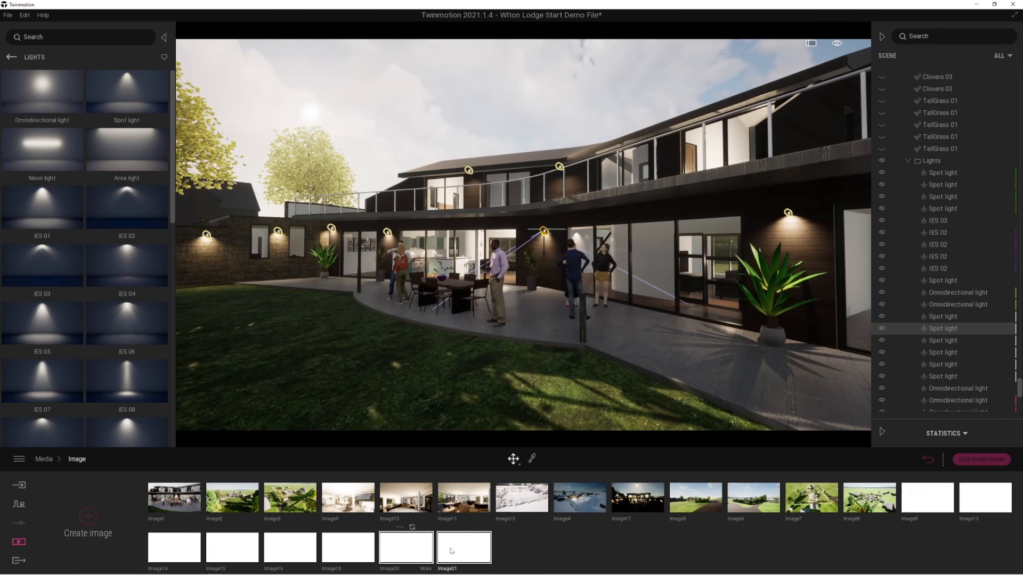
pyautogui.moveTo(464, 554); pyautogui.dragTo(208, 499)
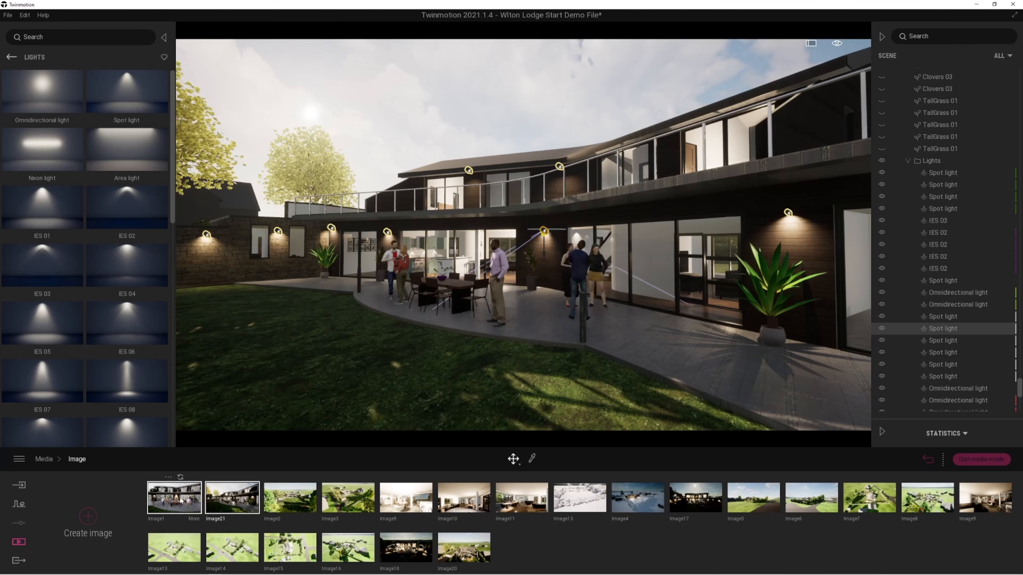
# Set the time of day to 20:18 in the location settings of the saved view Image21.
pyautogui.click(181, 500)
pyautogui.click(237, 499)
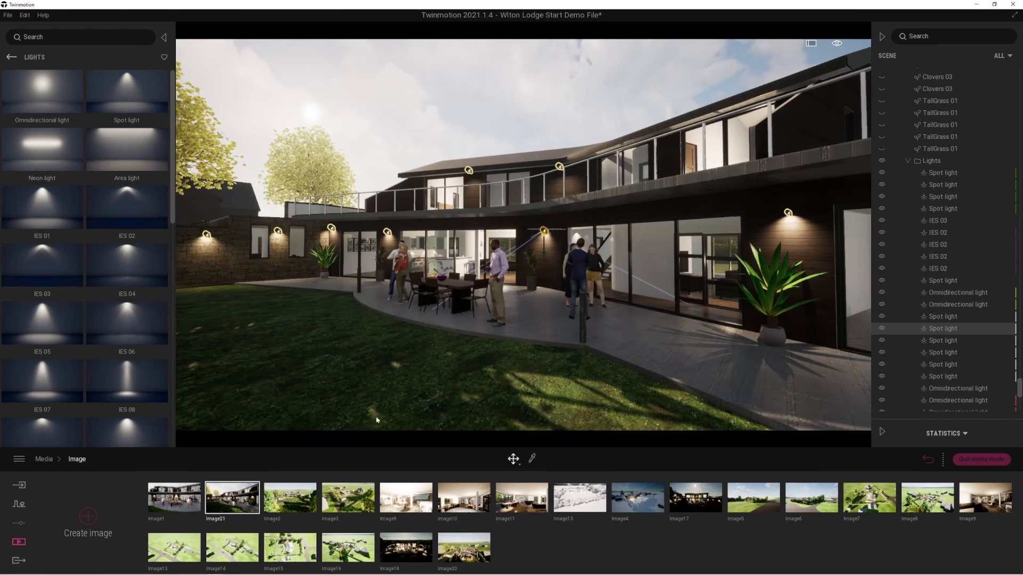
pyautogui.click(251, 519)
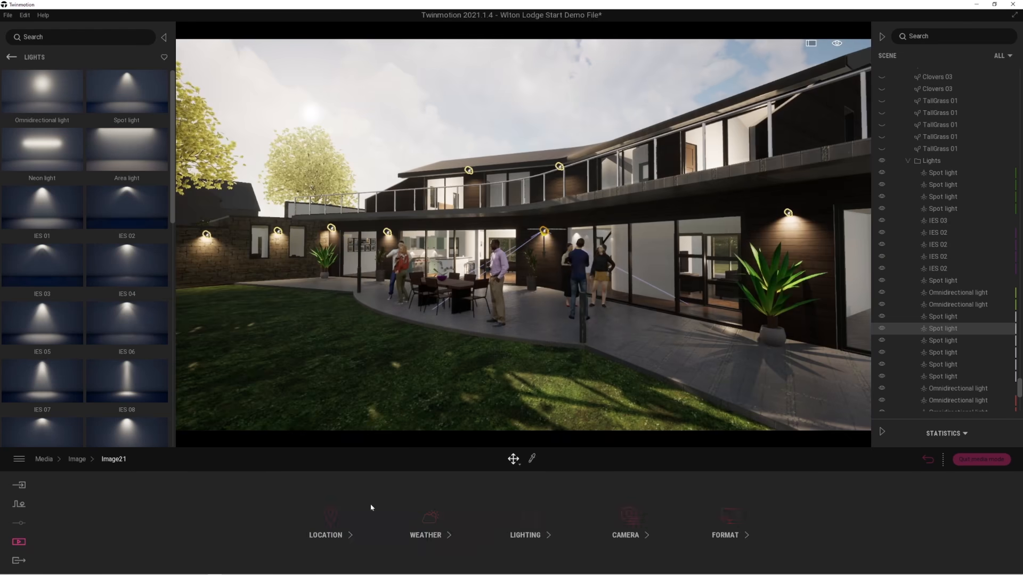
pyautogui.click(331, 517)
pyautogui.moveTo(640, 508); pyautogui.dragTo(638, 543)
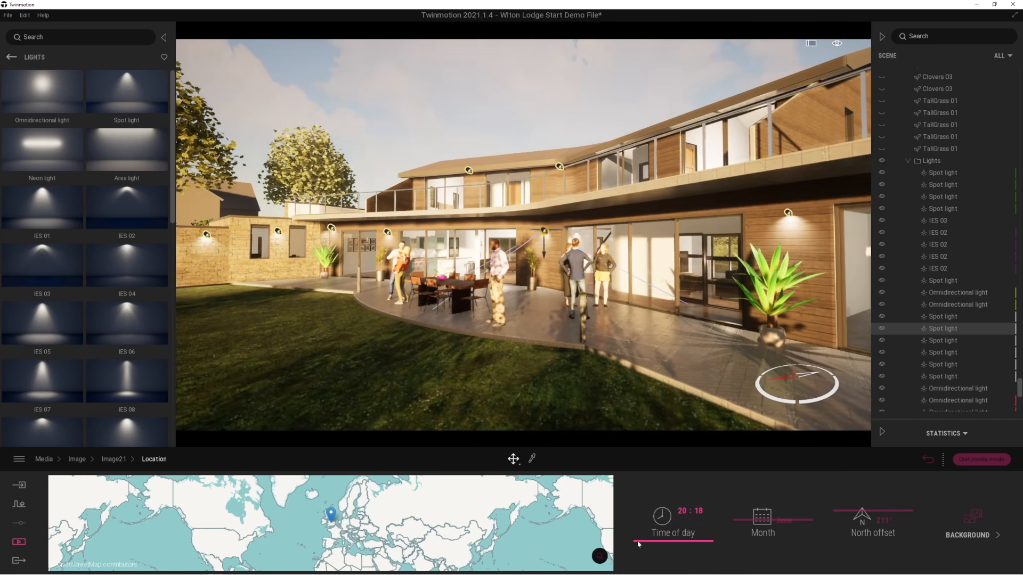
# Set the exposure to 0.17 and the shadow distance to 50 m in the lighting settings of the saved view Image21.
pyautogui.click(928, 459)
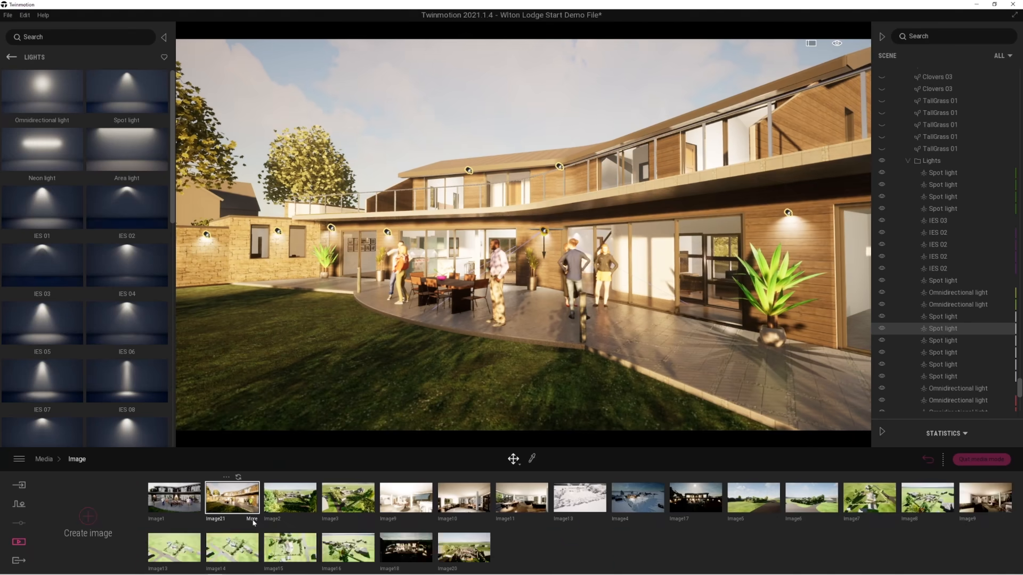
pyautogui.click(252, 520)
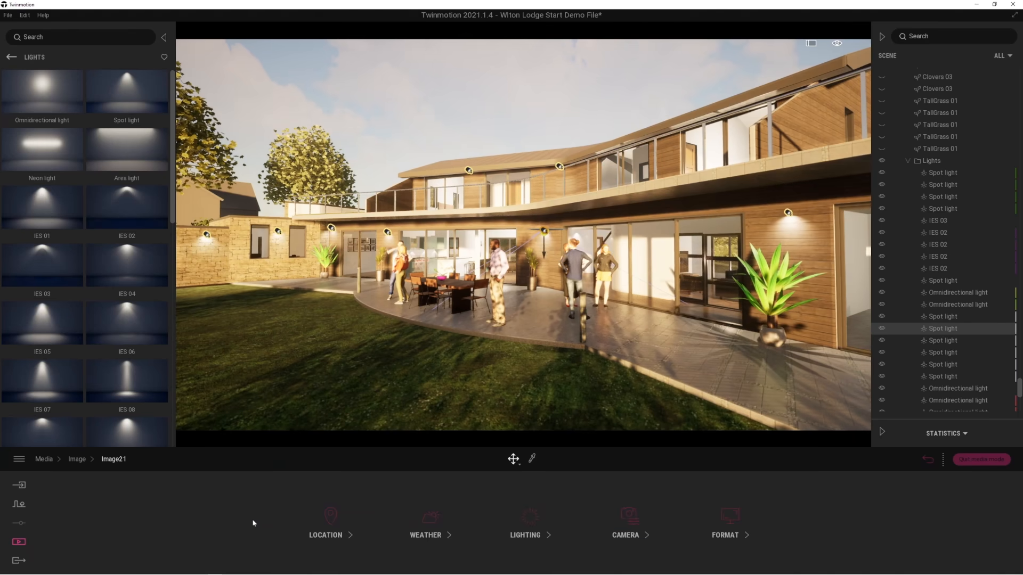
pyautogui.click(530, 517)
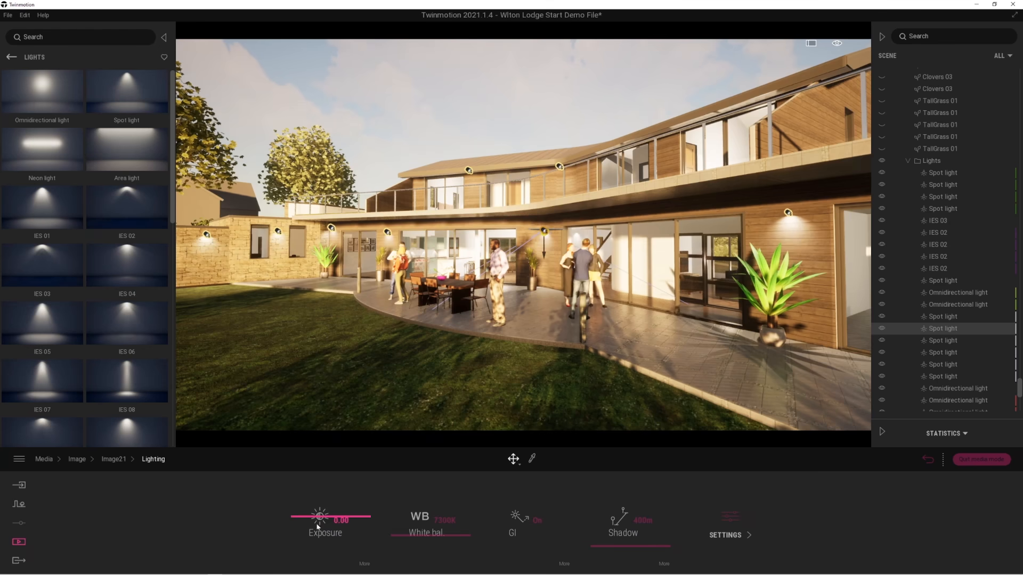
pyautogui.moveTo(319, 520)
pyautogui.mouseDown()
pyautogui.moveTo(306, 526)
pyautogui.moveTo(306, 510)
pyautogui.mouseUp()
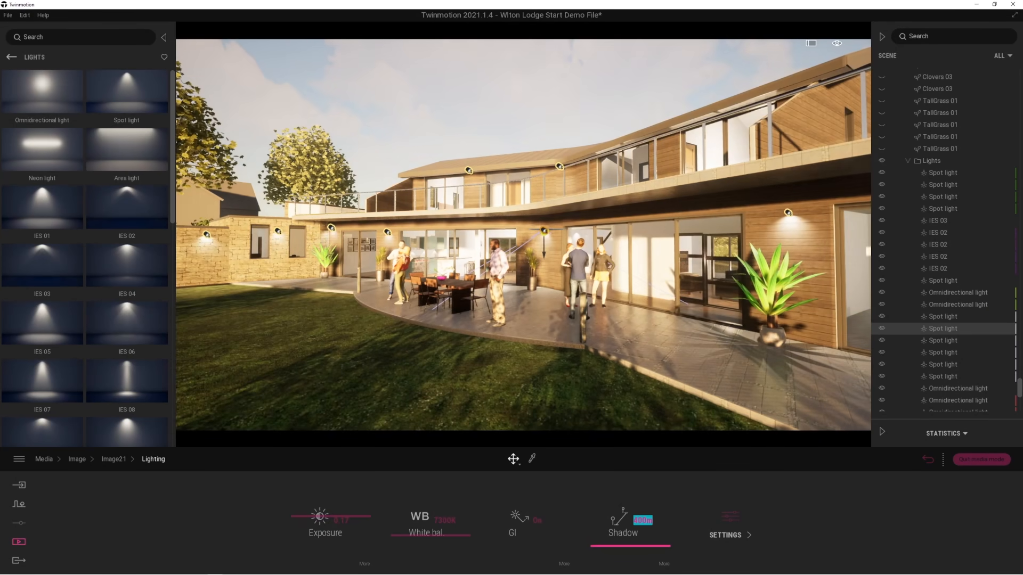
pyautogui.press('Return')
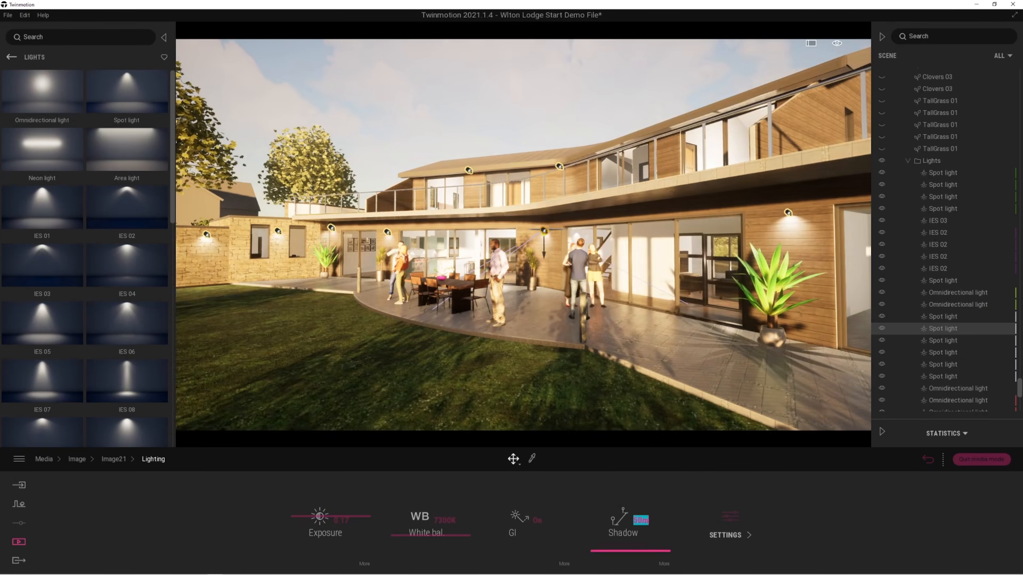
# Raise the shadow bias for Image21 and review its additional sun, stars, moon and ambient light settings.
pyautogui.click(664, 565)
pyautogui.moveTo(511, 544); pyautogui.dragTo(515, 496)
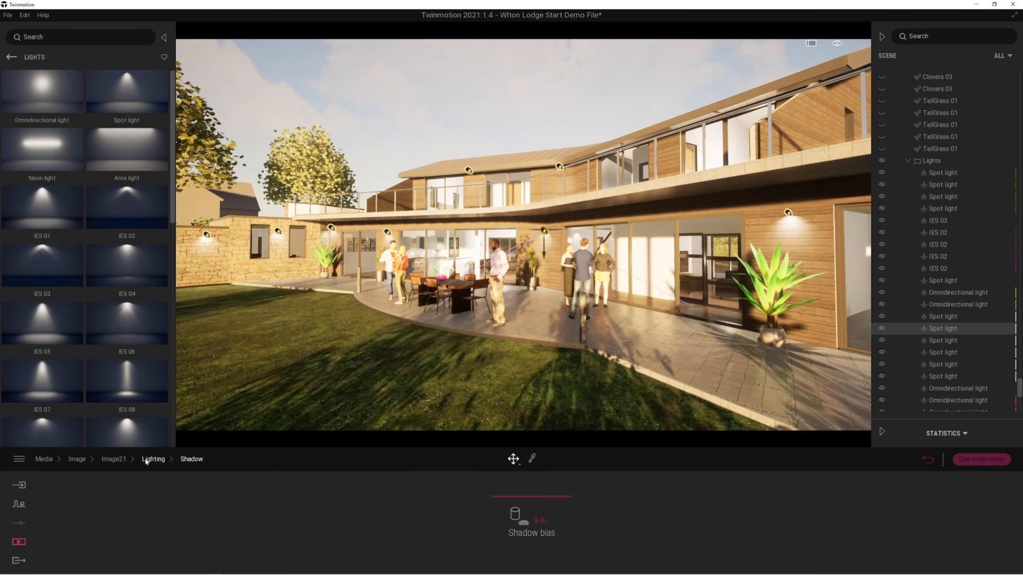
pyautogui.click(147, 460)
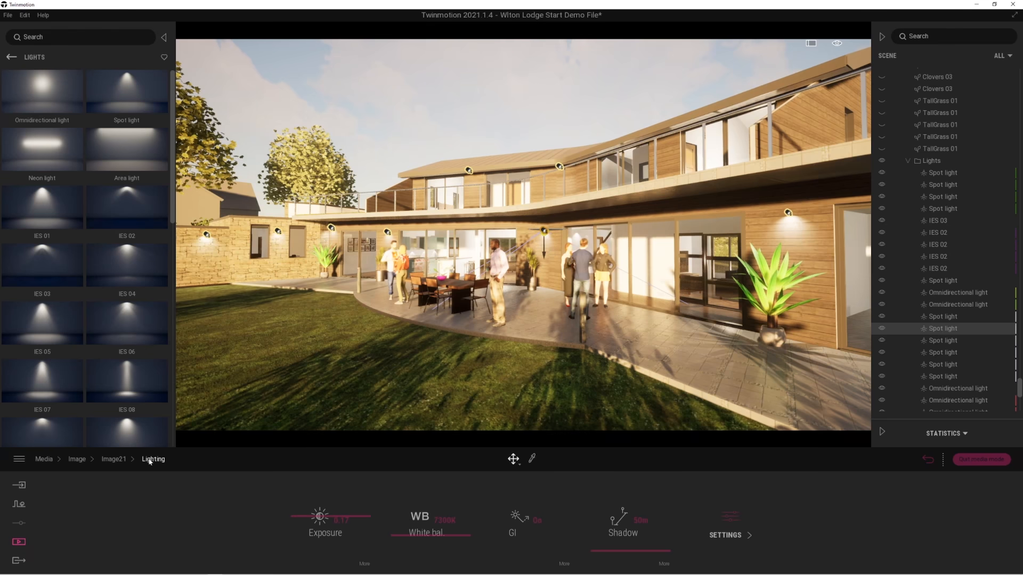
pyautogui.click(728, 524)
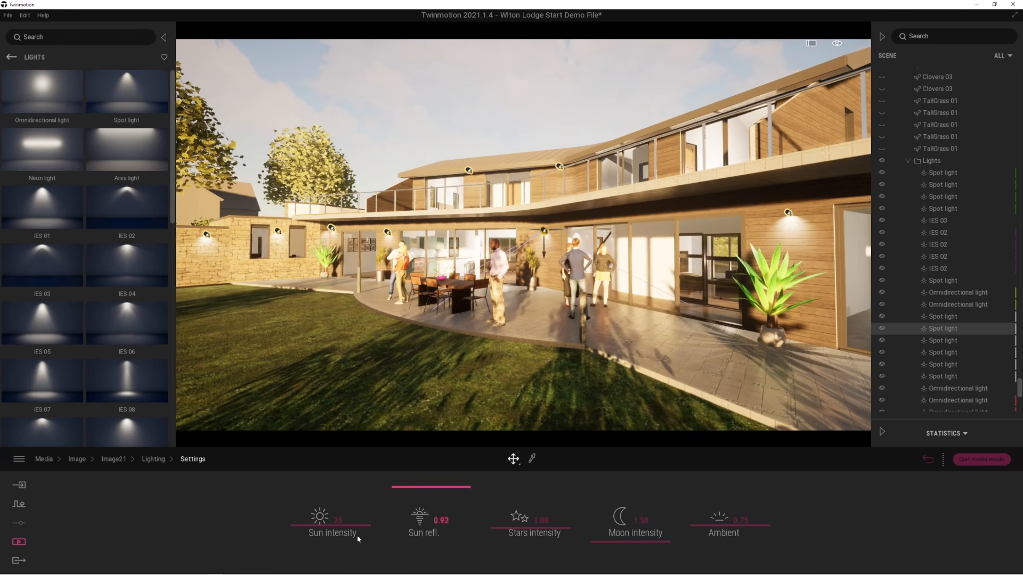
pyautogui.click(147, 460)
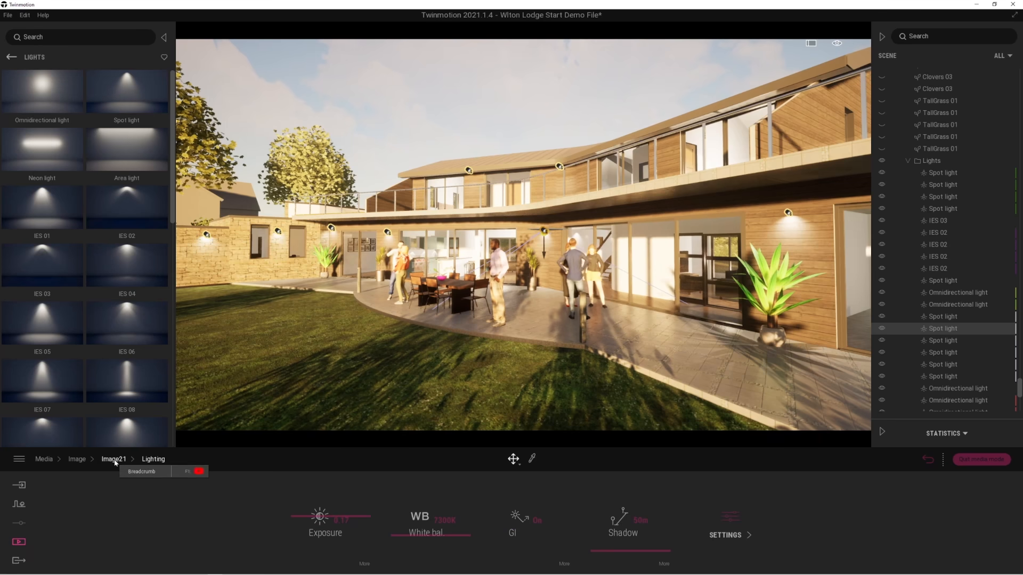
pyautogui.click(115, 461)
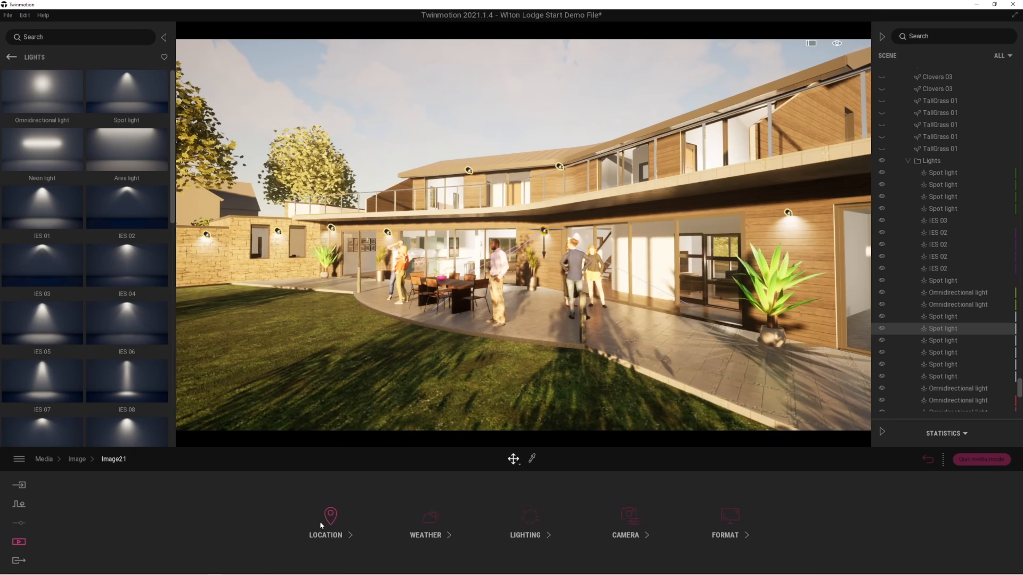
# Set vignetting to 87% and turn parallelism on in Image21's camera settings, and return to the saved images.
pyautogui.click(628, 517)
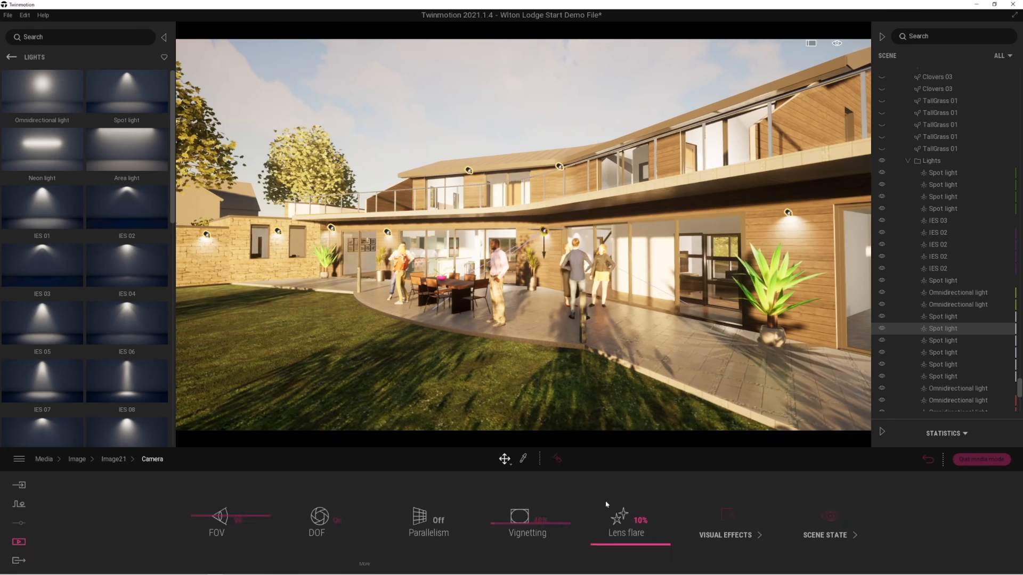
pyautogui.moveTo(498, 524); pyautogui.dragTo(496, 489)
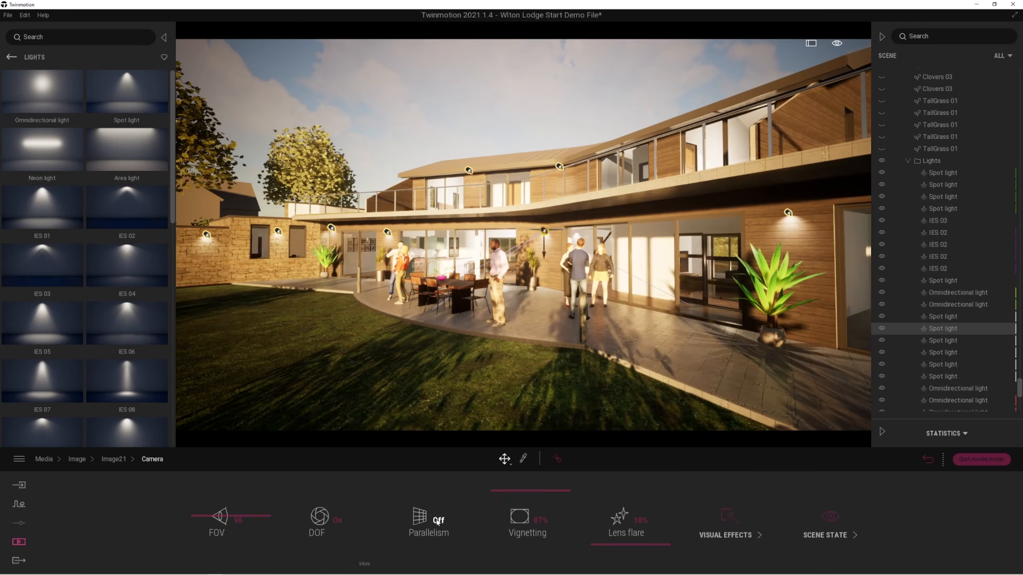
pyautogui.click(438, 521)
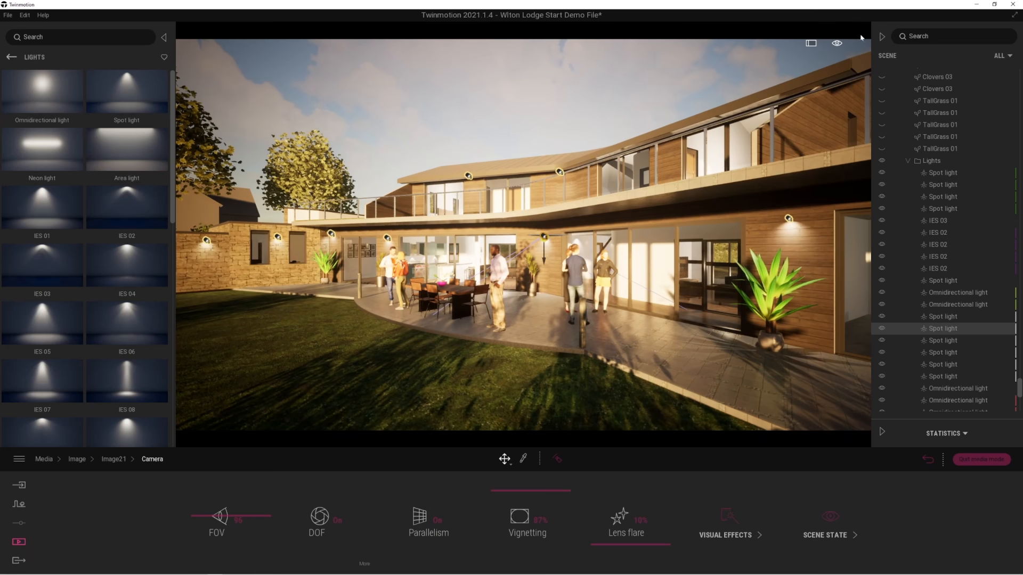
pyautogui.click(927, 459)
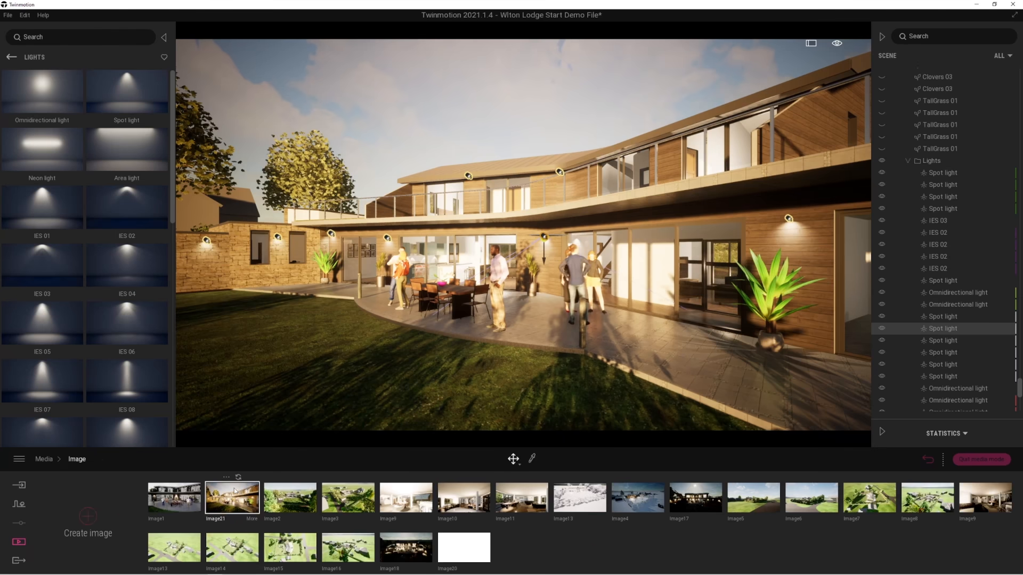
# Reframe the terrace view with more sky above the house and update the saved image Image21 with it.
pyautogui.moveTo(548, 332)
pyautogui.keyDown('shift'); pyautogui.mouseDown(button='middle')
pyautogui.moveTo(581, 332)
pyautogui.moveTo(527, 332)
pyautogui.mouseUp(button='middle'); pyautogui.keyUp('shift')
pyautogui.moveTo(545, 357); pyautogui.dragTo(608, 332, button='right')
pyautogui.keyDown('shift'); pyautogui.moveTo(544, 357); pyautogui.dragTo(472, 384, button='middle'); pyautogui.keyUp('shift')
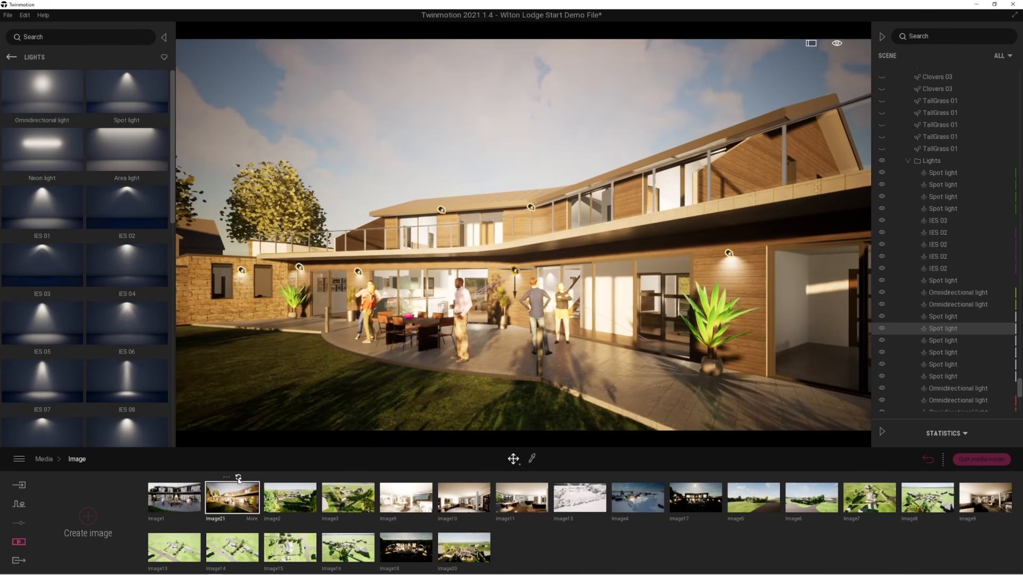
pyautogui.click(238, 479)
pyautogui.moveTo(268, 483)
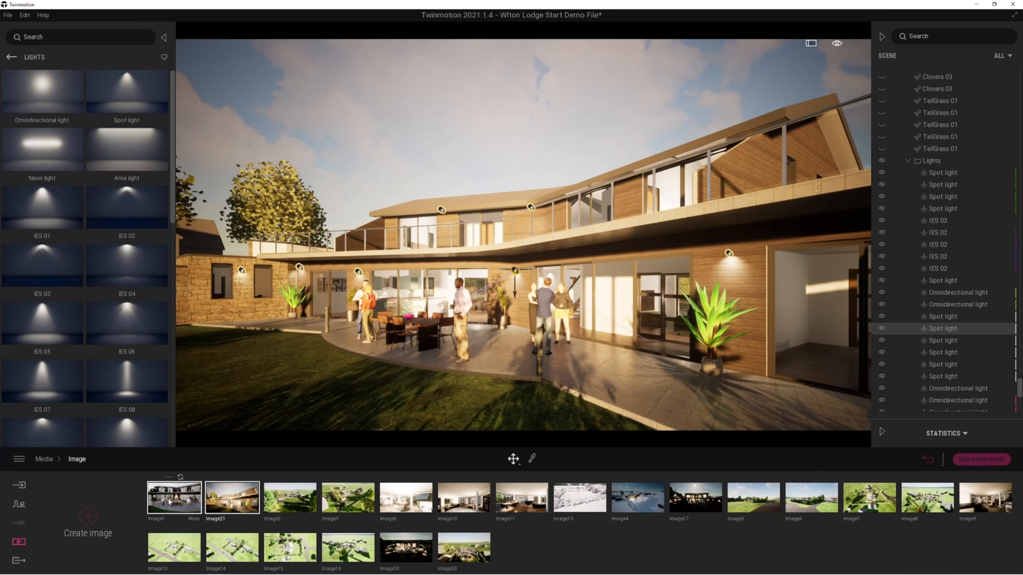
# Lower the Image2 viewpoint to the meadow in front of the fence, facing the house, and update the saved image.
pyautogui.click(281, 501)
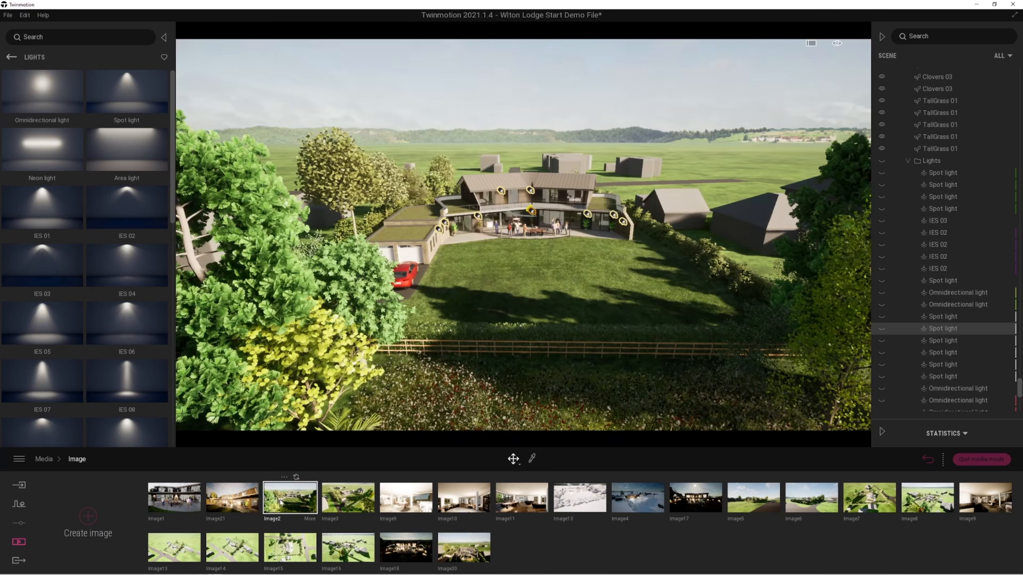
pyautogui.keyDown('shift'); pyautogui.moveTo(555, 376); pyautogui.dragTo(549, 309, button='middle'); pyautogui.keyUp('shift')
pyautogui.press('w')
pyautogui.moveTo(606, 422); pyautogui.dragTo(596, 374, button='right')
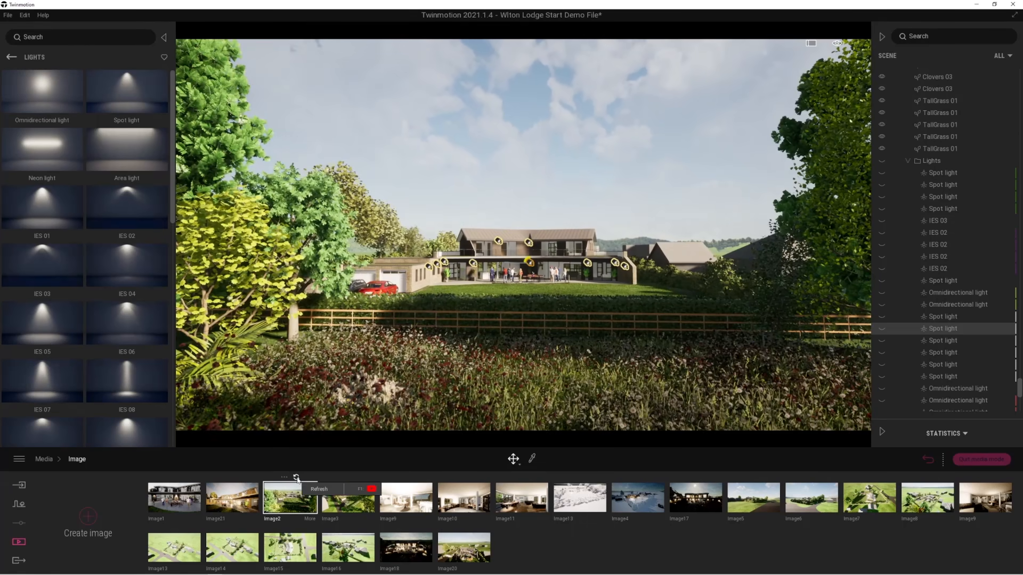
# View the aerial Image3 and the dining area image, and hide the Lights folder to compare the room without its lights.
pyautogui.click(355, 503)
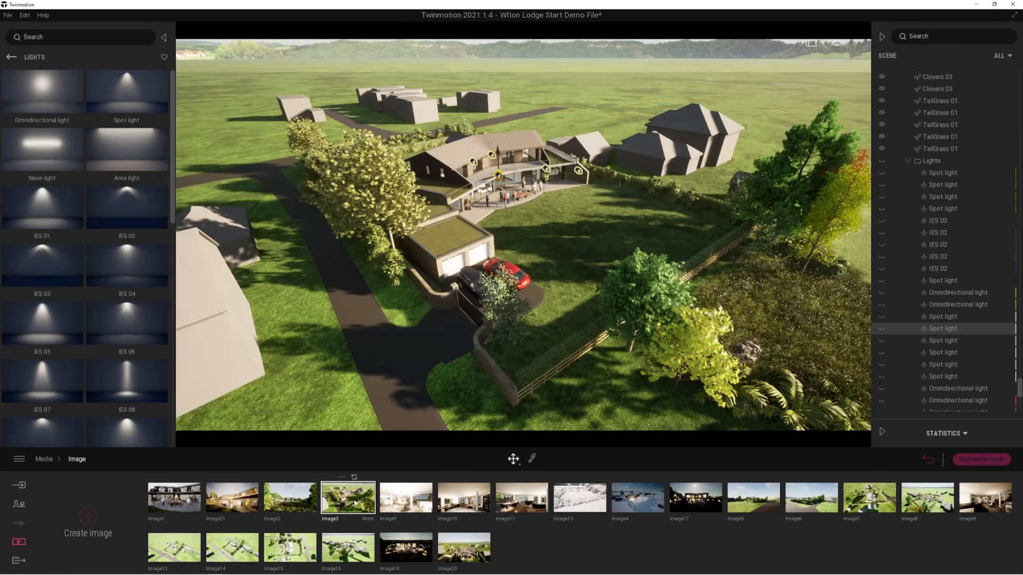
pyautogui.click(403, 505)
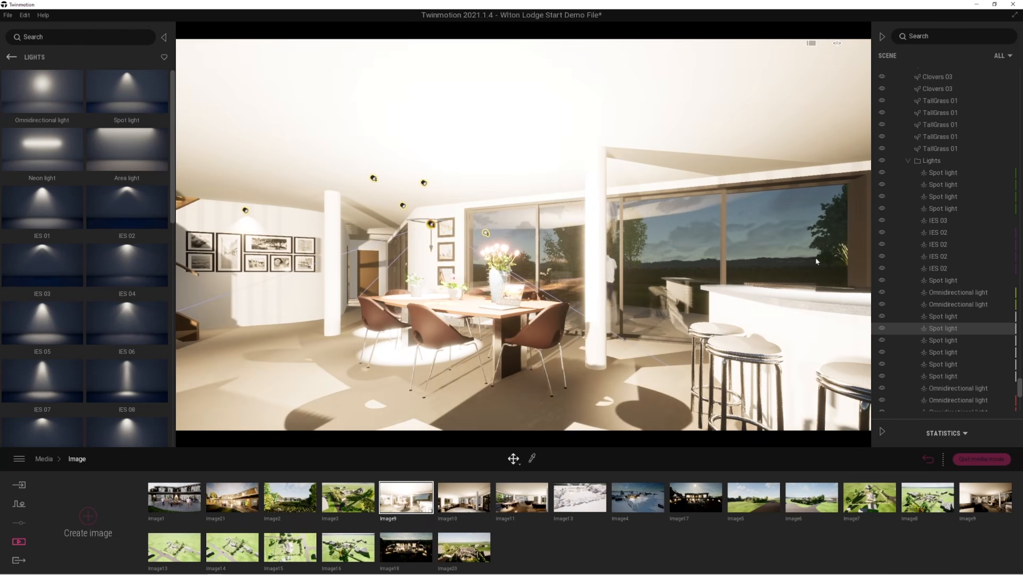
pyautogui.click(881, 161)
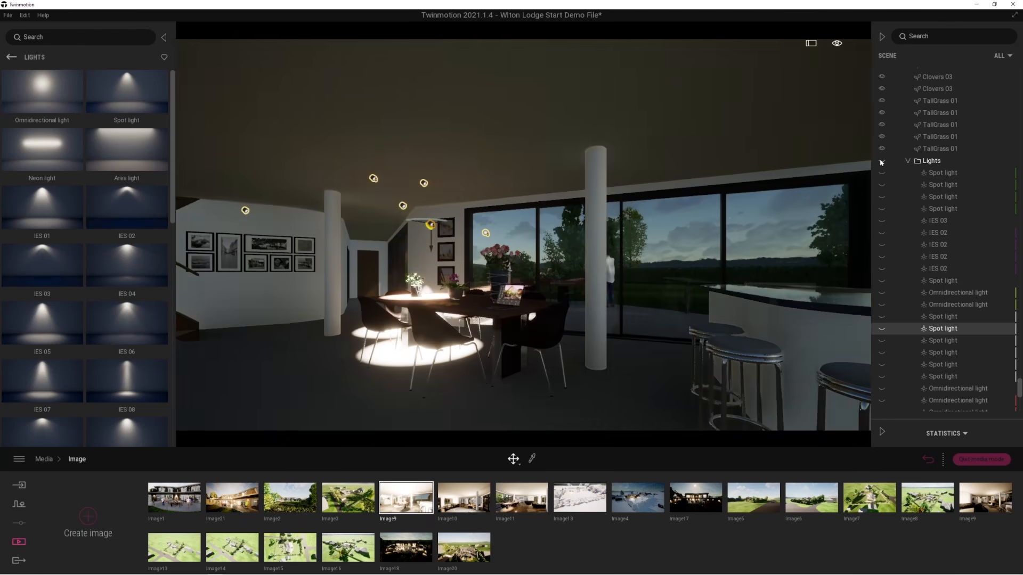
pyautogui.click(881, 161)
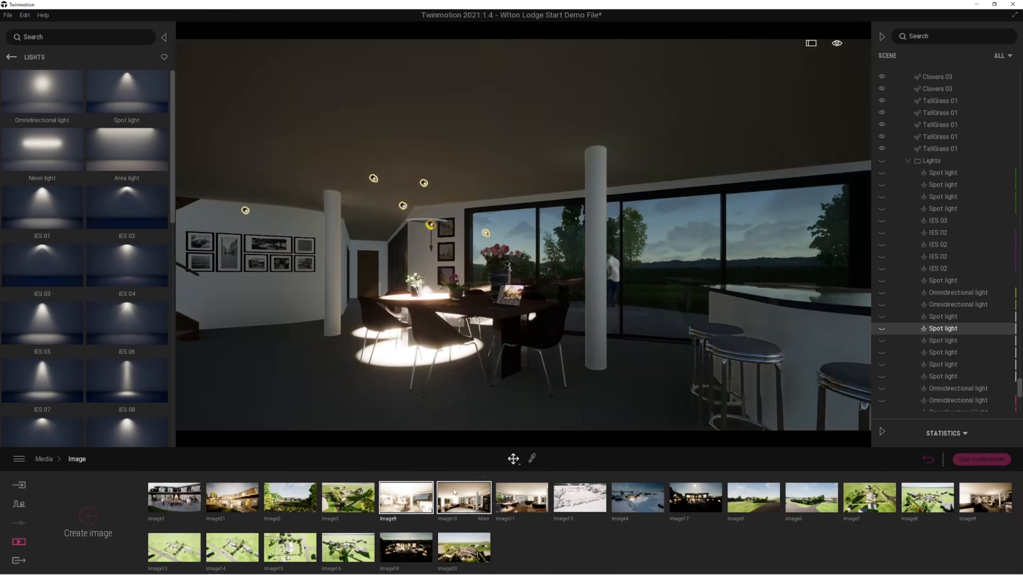
# Review the interior views Image10 and Image11, and fly around the house in the all-white view Image13.
pyautogui.click(485, 499)
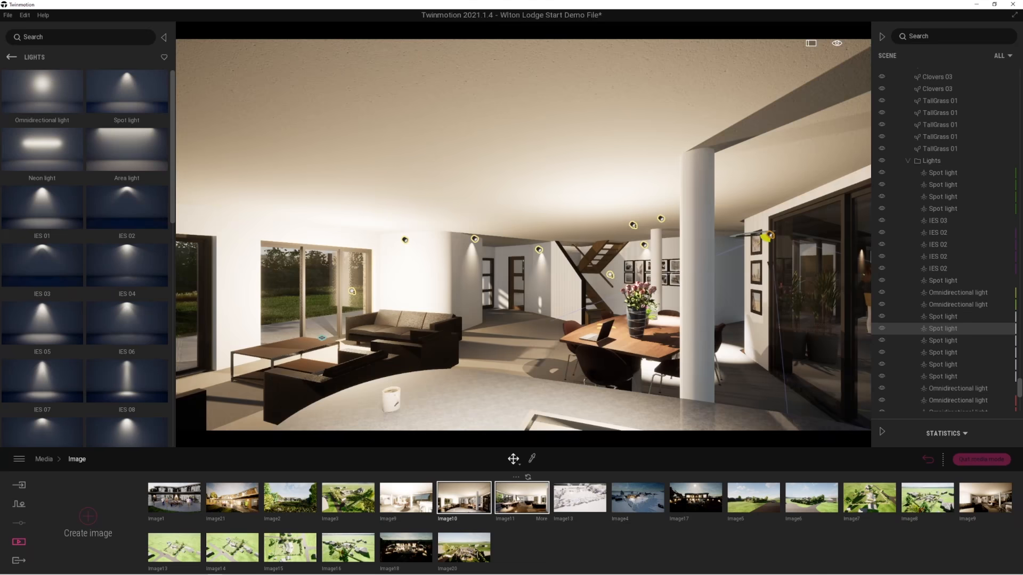
pyautogui.click(516, 499)
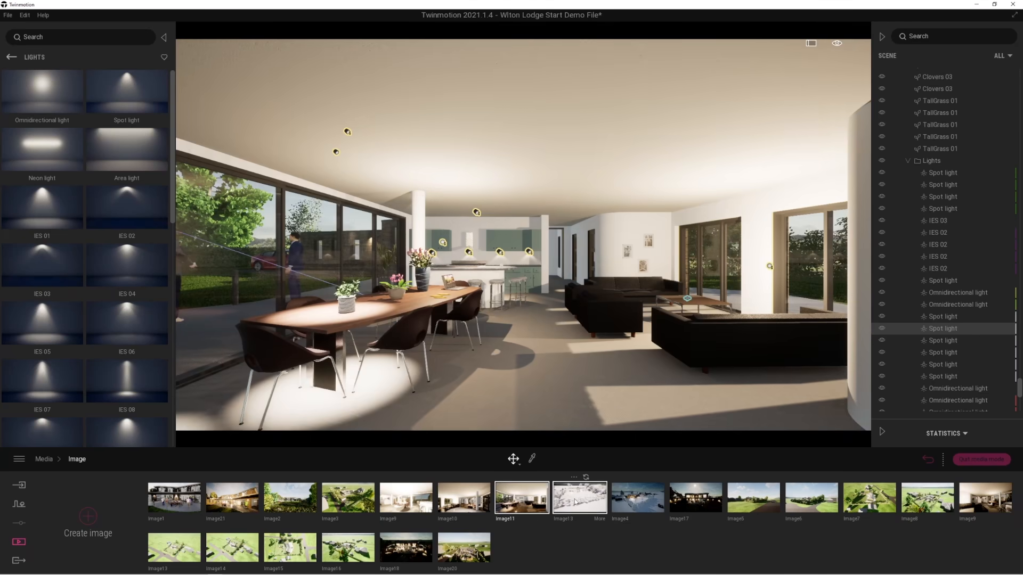
pyautogui.click(576, 502)
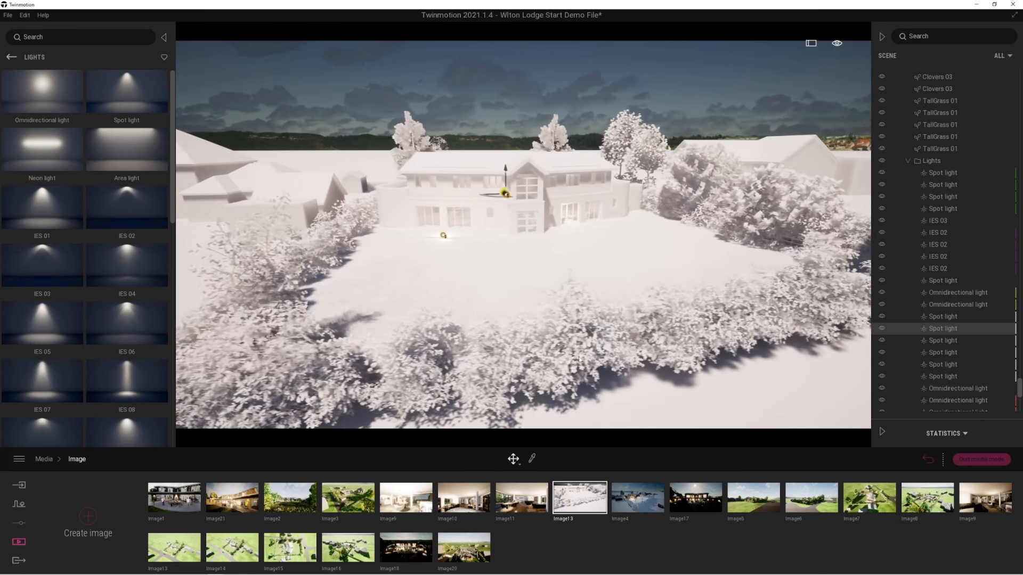
pyautogui.press('a')
pyautogui.moveTo(579, 361); pyautogui.dragTo(619, 407, button='right')
pyautogui.press('e')
pyautogui.press('a')
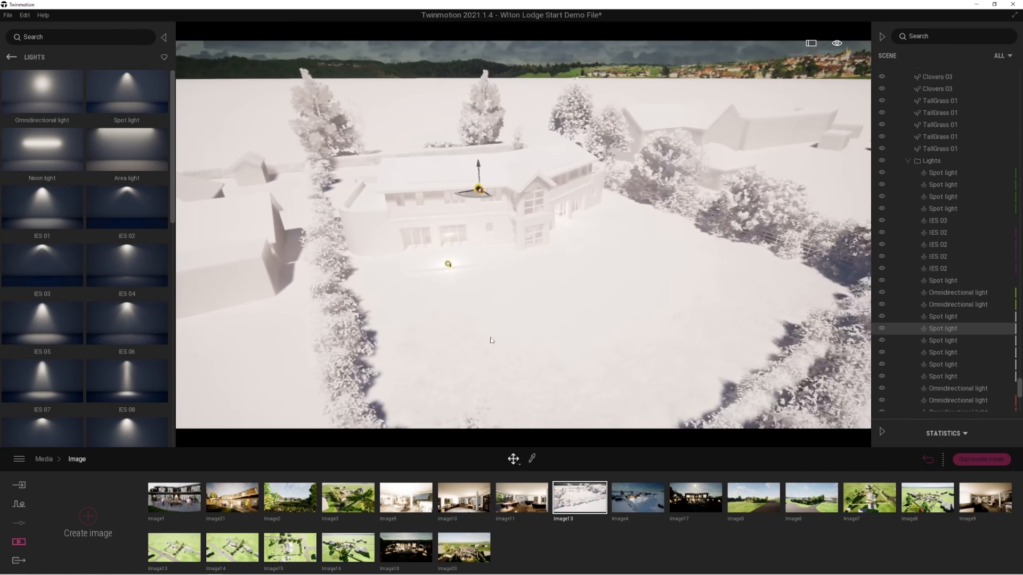
# Shift the weather of the snowy evening view Image4 towards clearer skies and keep its season at winter.
pyautogui.click(639, 502)
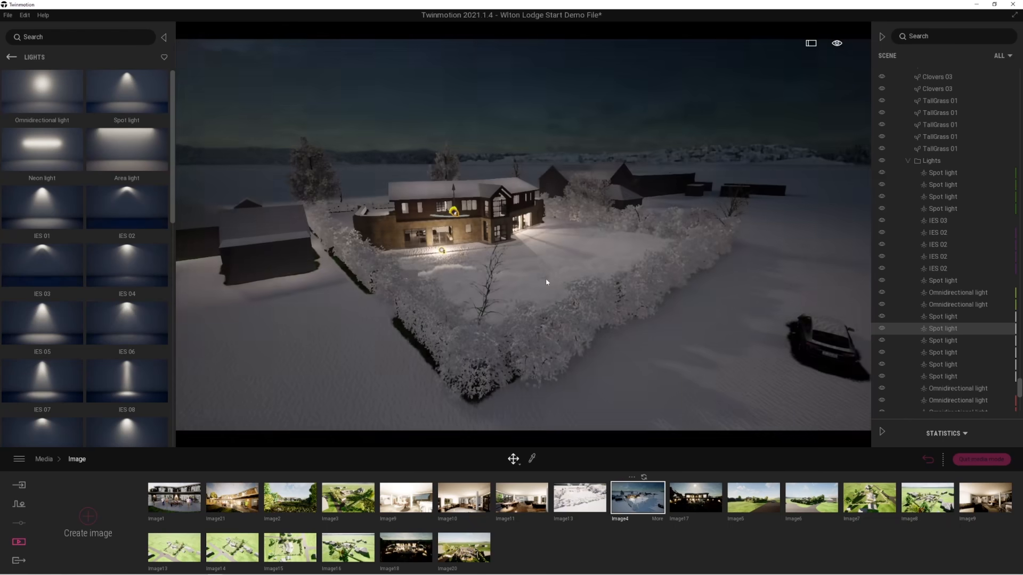
pyautogui.click(657, 520)
pyautogui.click(429, 518)
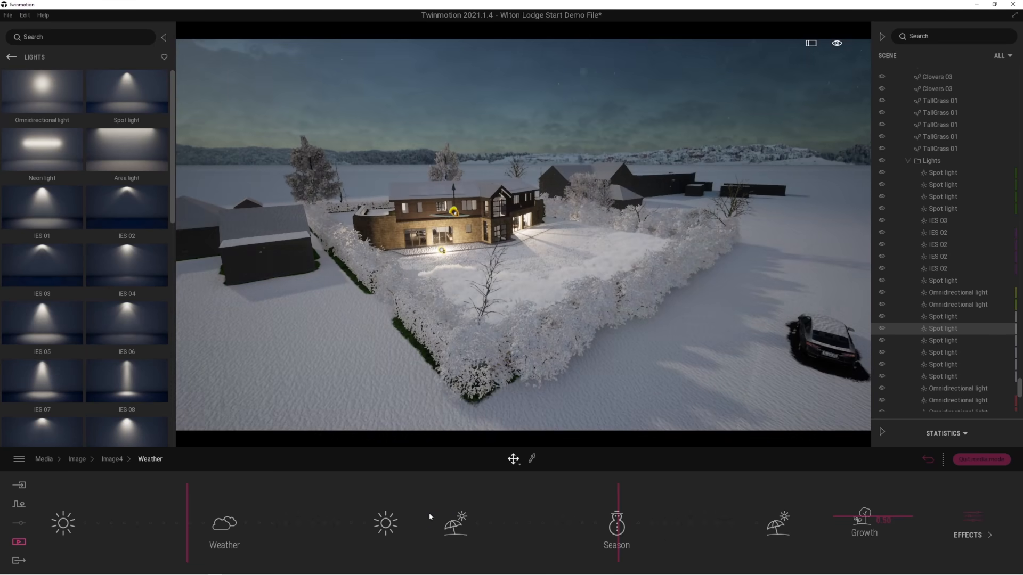
pyautogui.moveTo(159, 503)
pyautogui.mouseDown()
pyautogui.moveTo(116, 509)
pyautogui.moveTo(167, 510)
pyautogui.mouseUp()
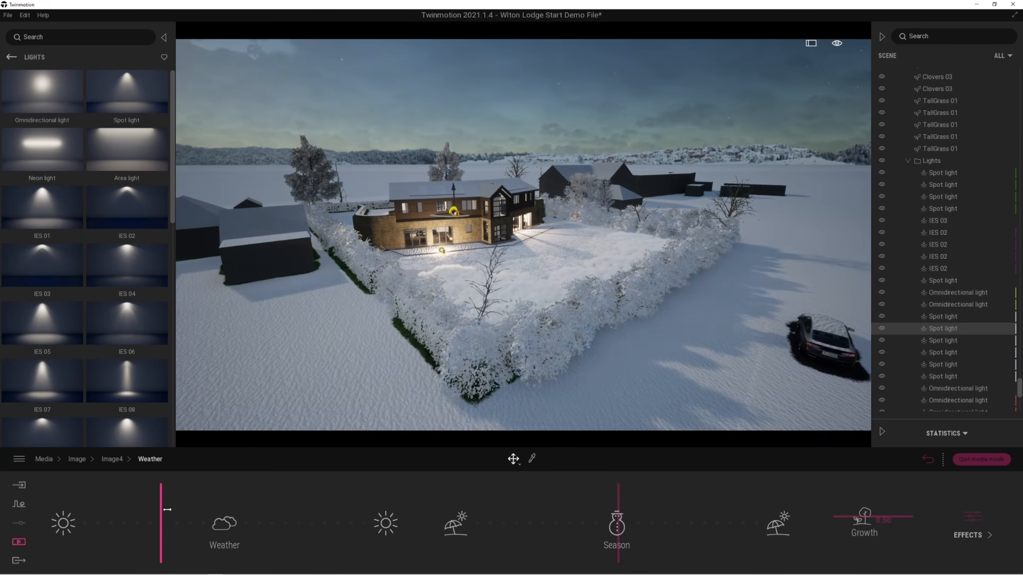
pyautogui.moveTo(590, 499)
pyautogui.mouseDown()
pyautogui.moveTo(544, 502)
pyautogui.moveTo(607, 499)
pyautogui.mouseUp()
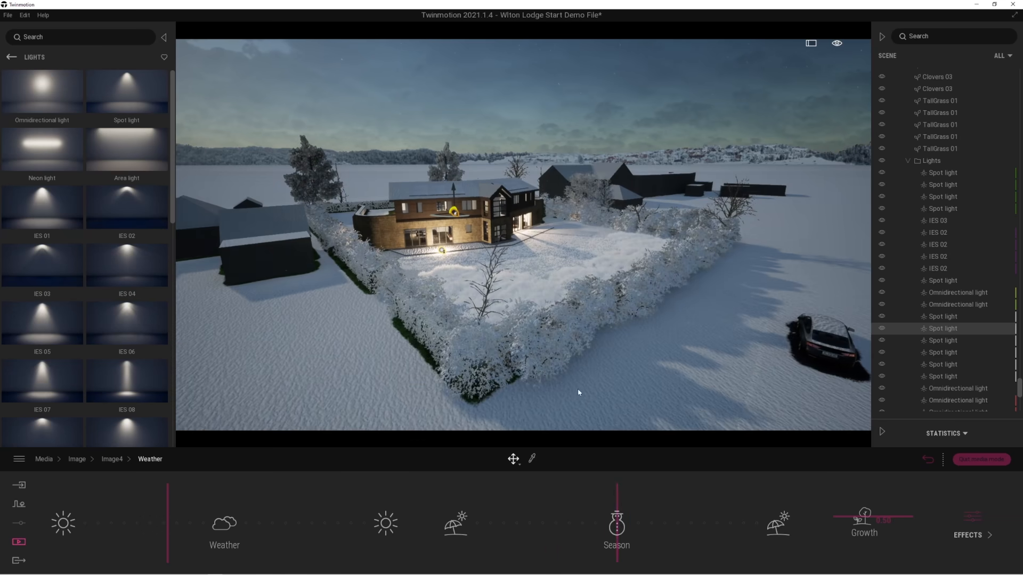
# Fly in over the hedge to examine the snow-covered house from the garden, and return to the saved images.
pyautogui.moveTo(579, 393); pyautogui.dragTo(580, 389, button='right')
pyautogui.press('w')
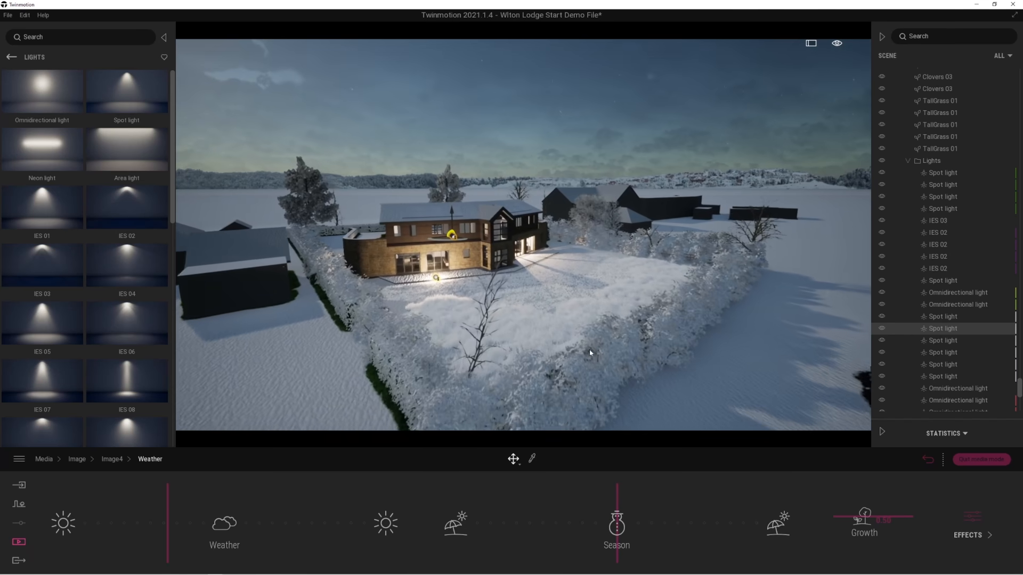
pyautogui.press('w')
pyautogui.moveTo(614, 368); pyautogui.dragTo(556, 362, button='right')
pyautogui.press('w')
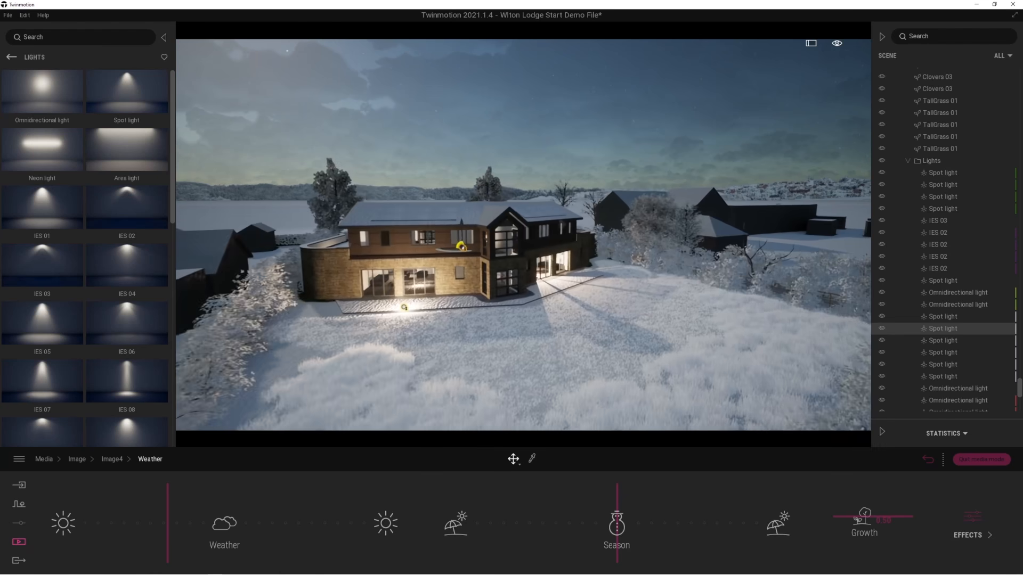
pyautogui.press('w')
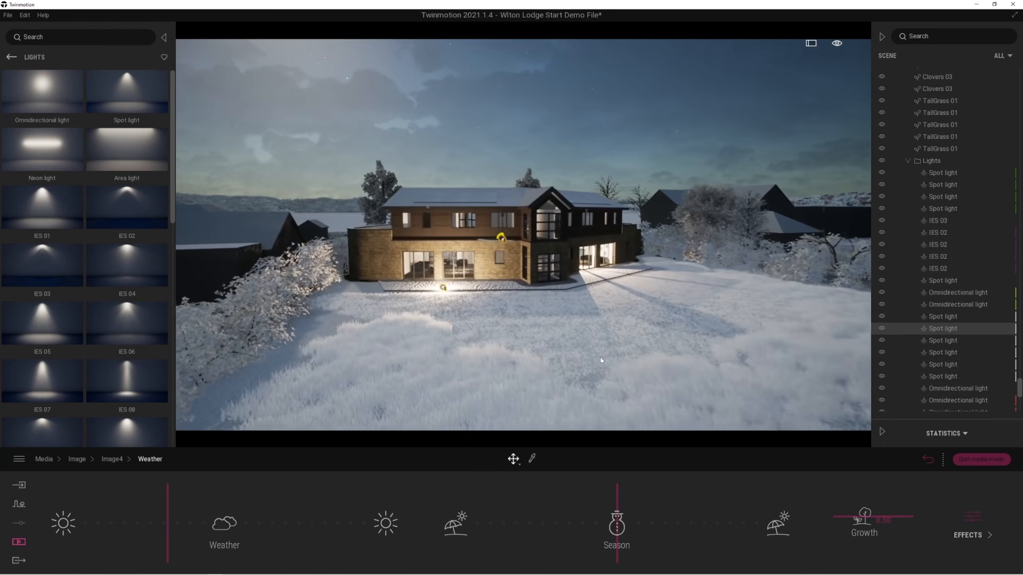
pyautogui.press('w')
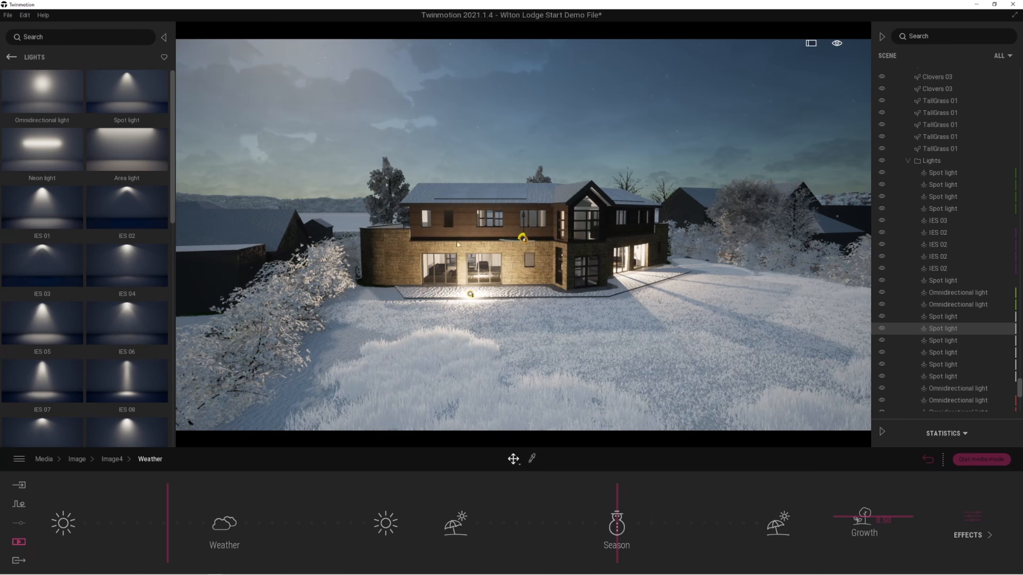
pyautogui.click(928, 462)
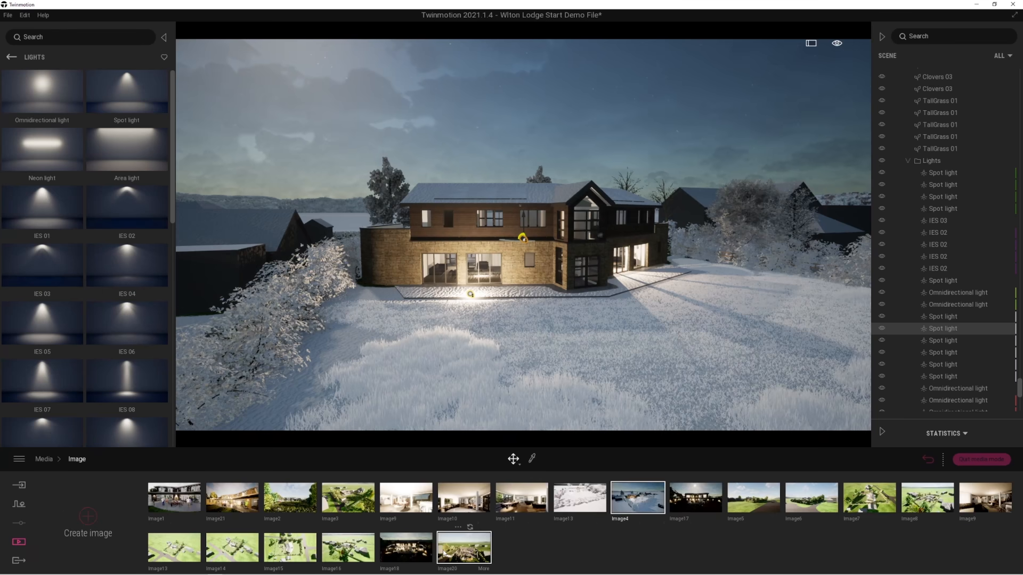
# Switch from the saved images to the saved videos and play Video2 with the performance statistics expanded.
pyautogui.moveTo(528, 363); pyautogui.dragTo(527, 358, button='right')
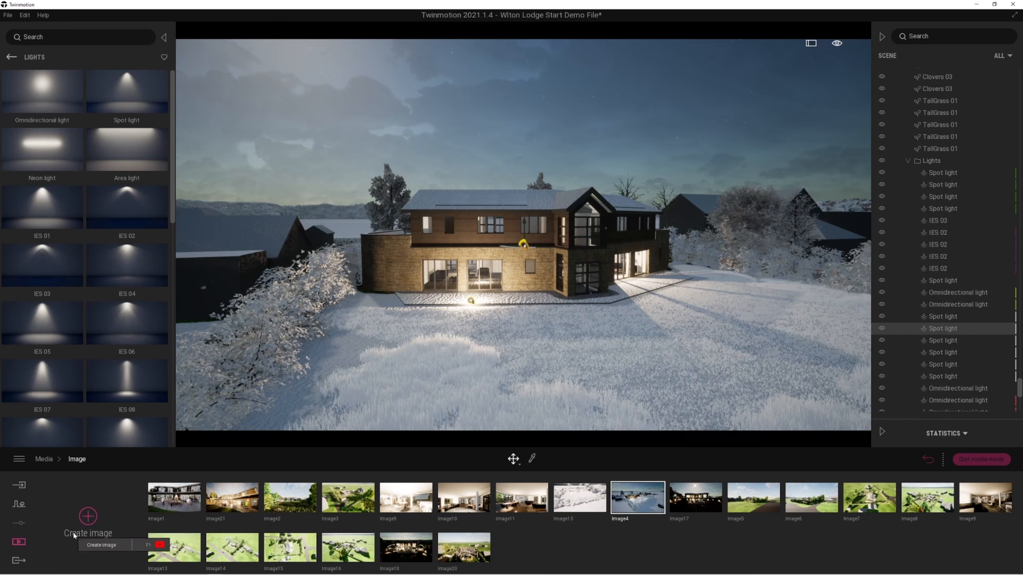
pyautogui.click(17, 543)
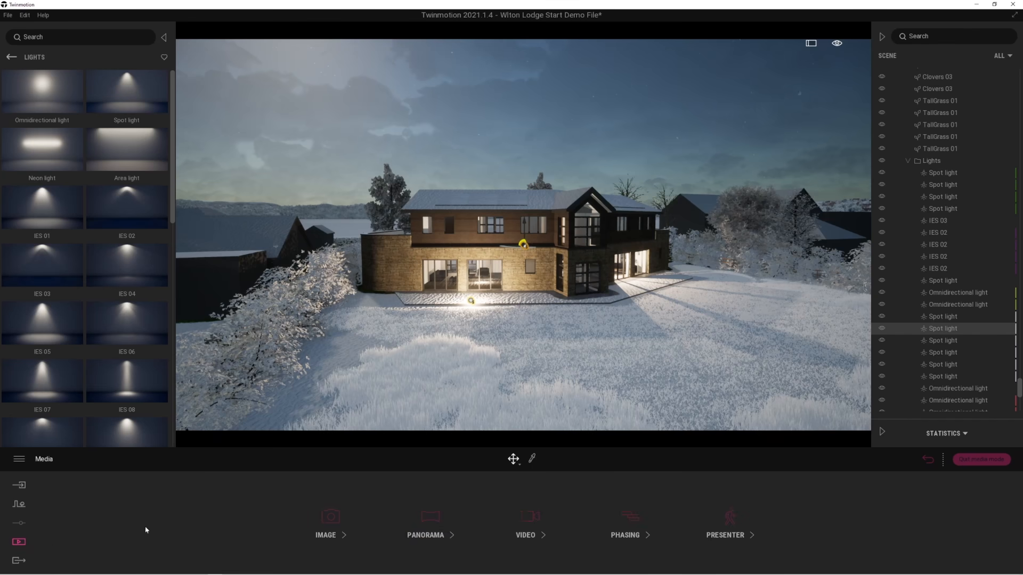
pyautogui.click(526, 519)
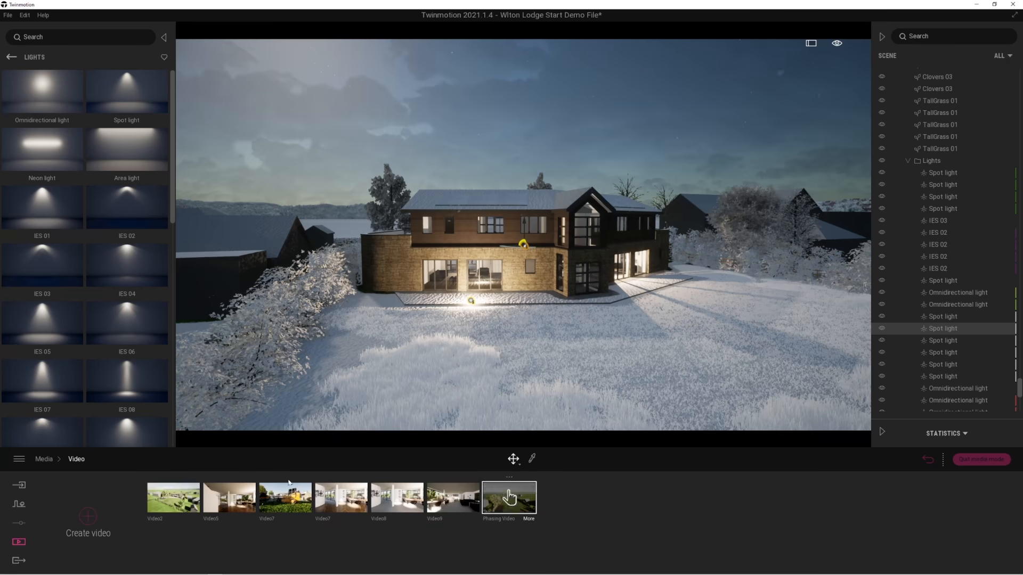
pyautogui.click(179, 502)
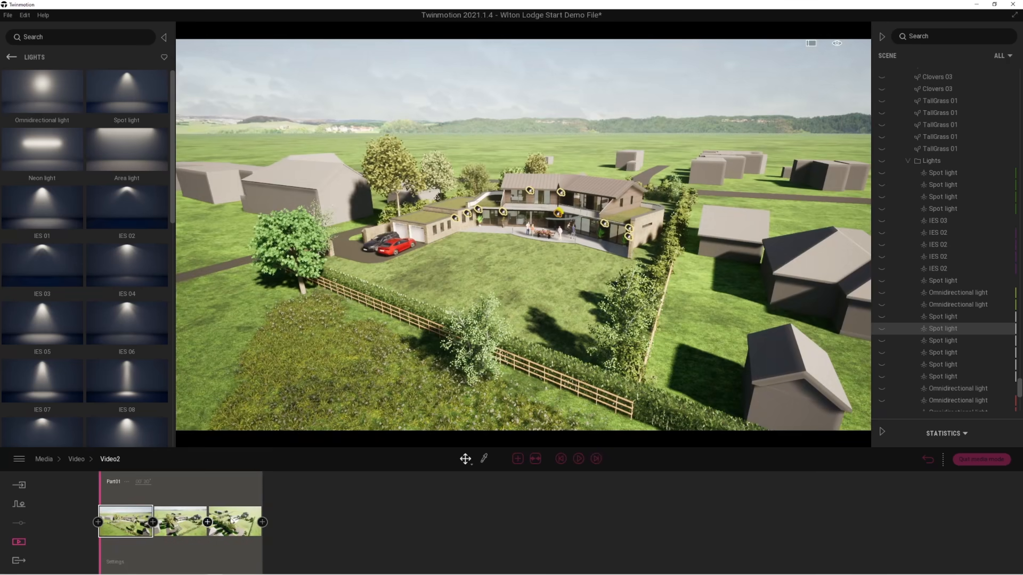
pyautogui.click(578, 460)
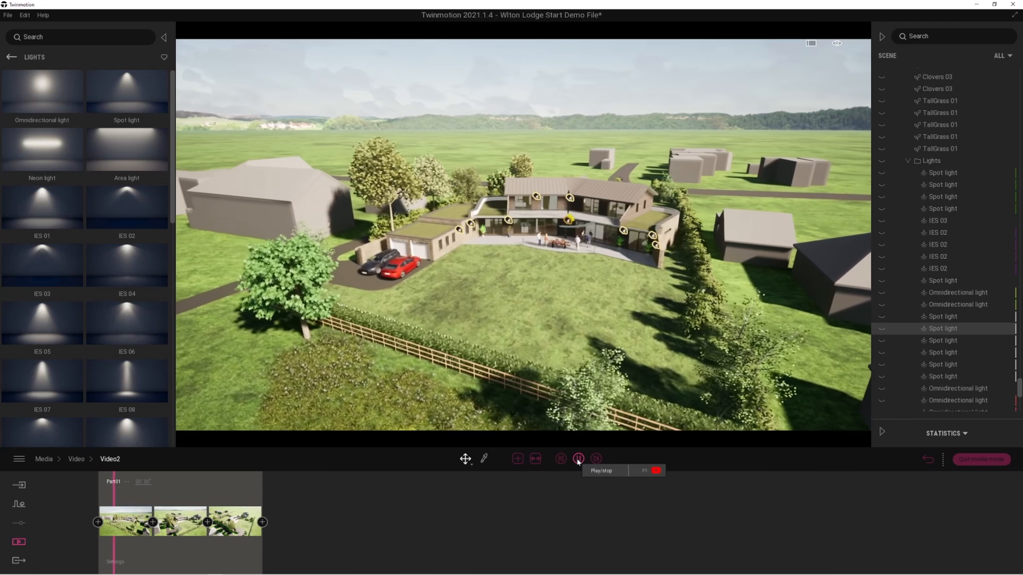
pyautogui.click(881, 431)
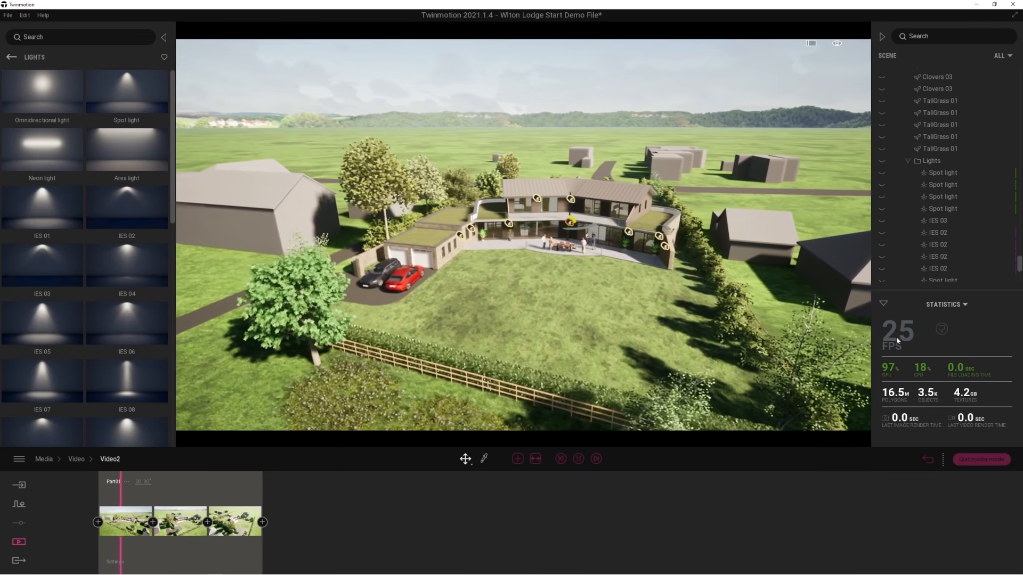
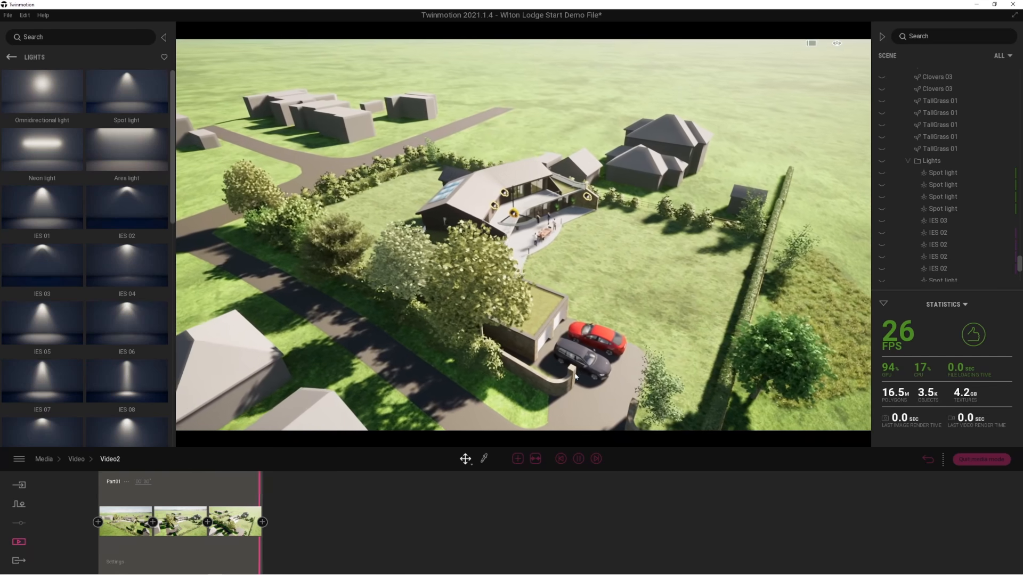
# Fly from the end of Video2 towards the house and terrace to examine the garden side from the air.
pyautogui.moveTo(670, 325); pyautogui.dragTo(640, 298, button='right')
pyautogui.press('d')
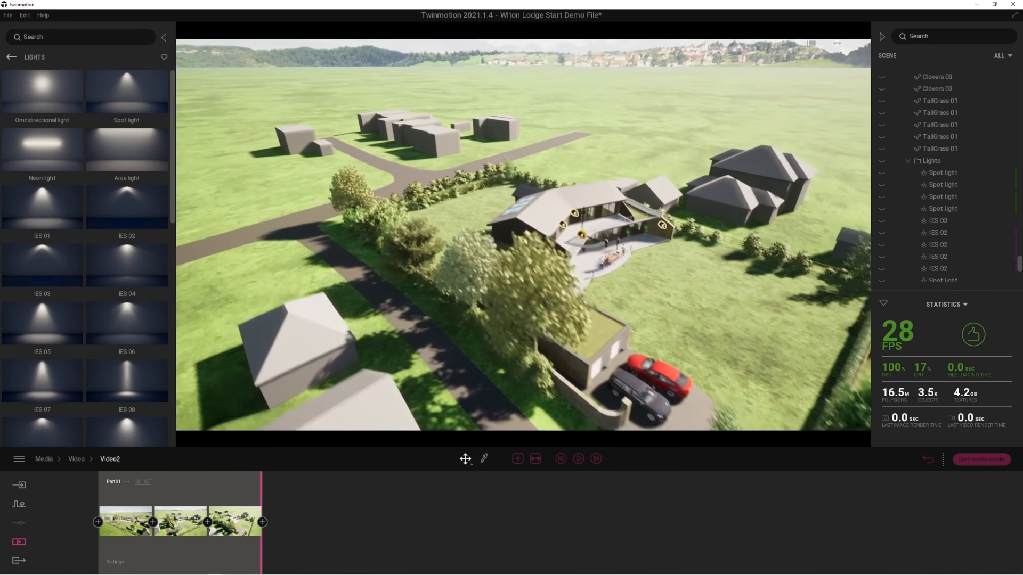
pyautogui.press('w')
pyautogui.moveTo(664, 369); pyautogui.dragTo(481, 400, button='right')
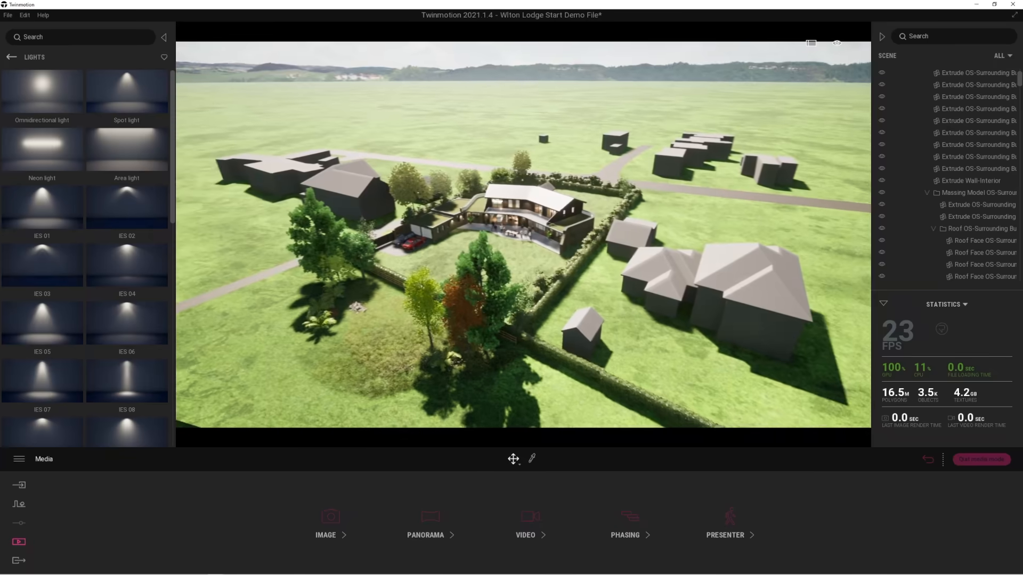
pyautogui.moveTo(480, 381); pyautogui.dragTo(471, 382, button='right')
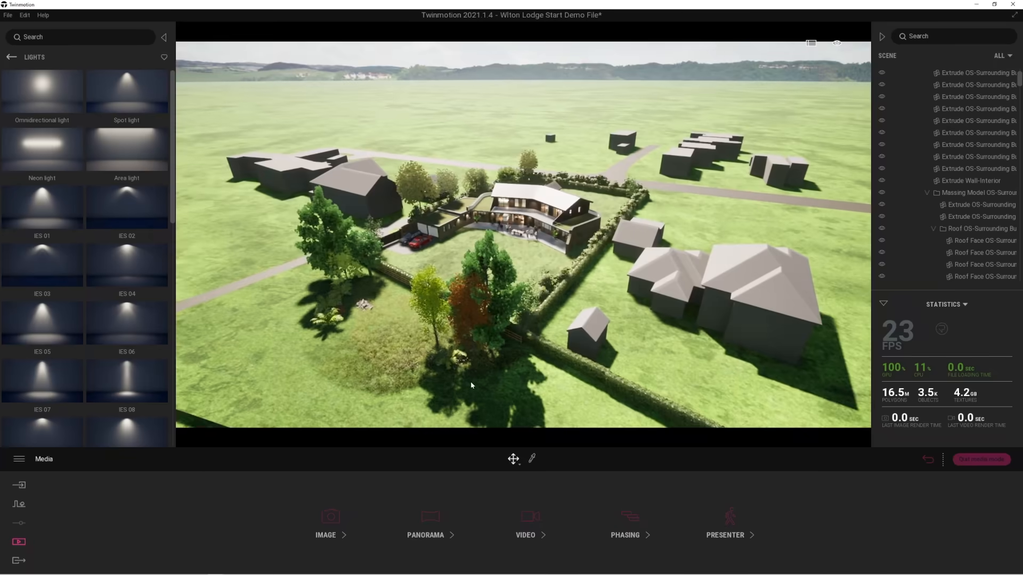
# Open the saved presentation and insert Image1 between Image10 and Image18.
pyautogui.moveTo(435, 412); pyautogui.dragTo(412, 442, button='middle')
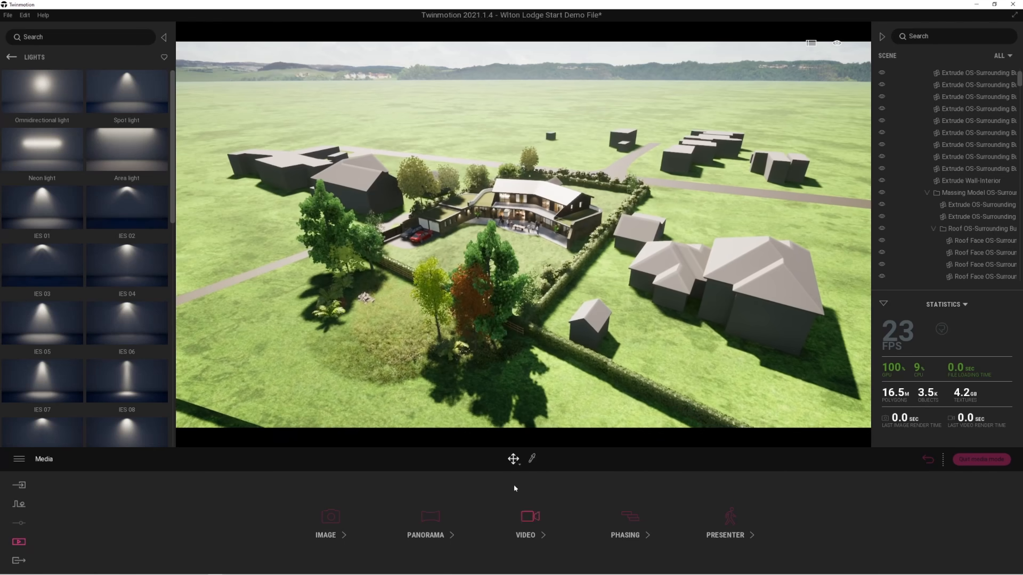
pyautogui.click(730, 517)
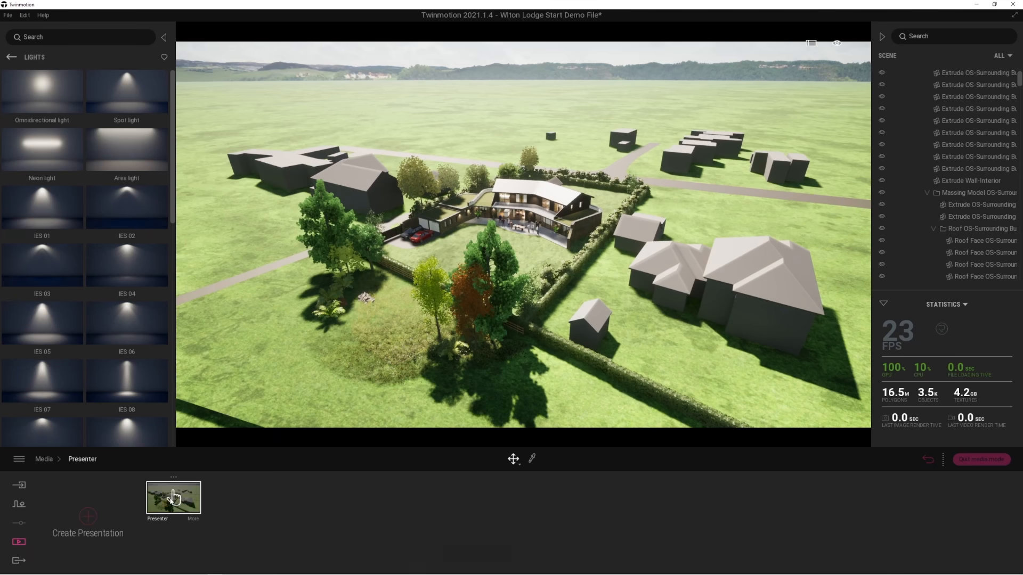
pyautogui.click(174, 497)
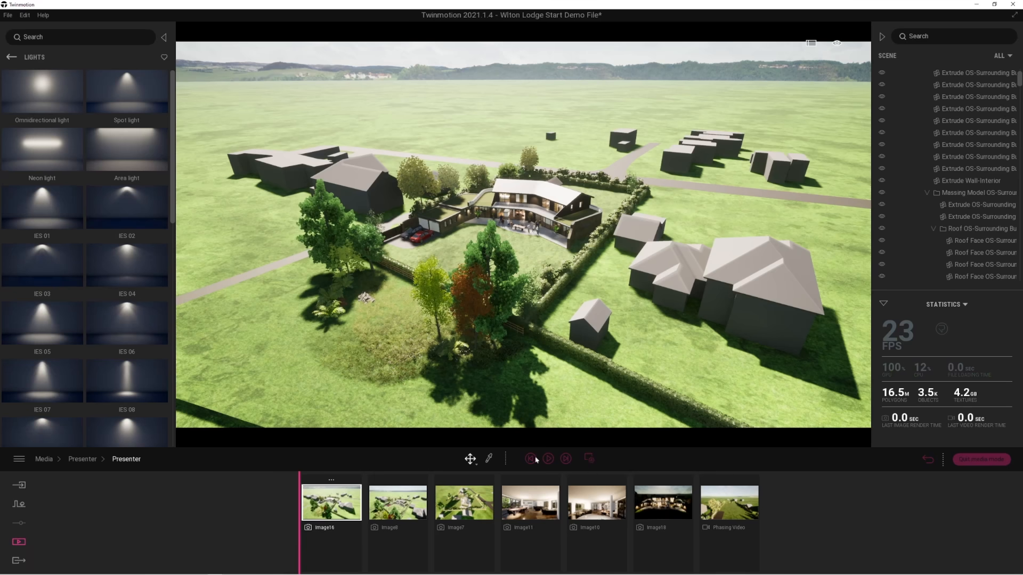
pyautogui.click(589, 459)
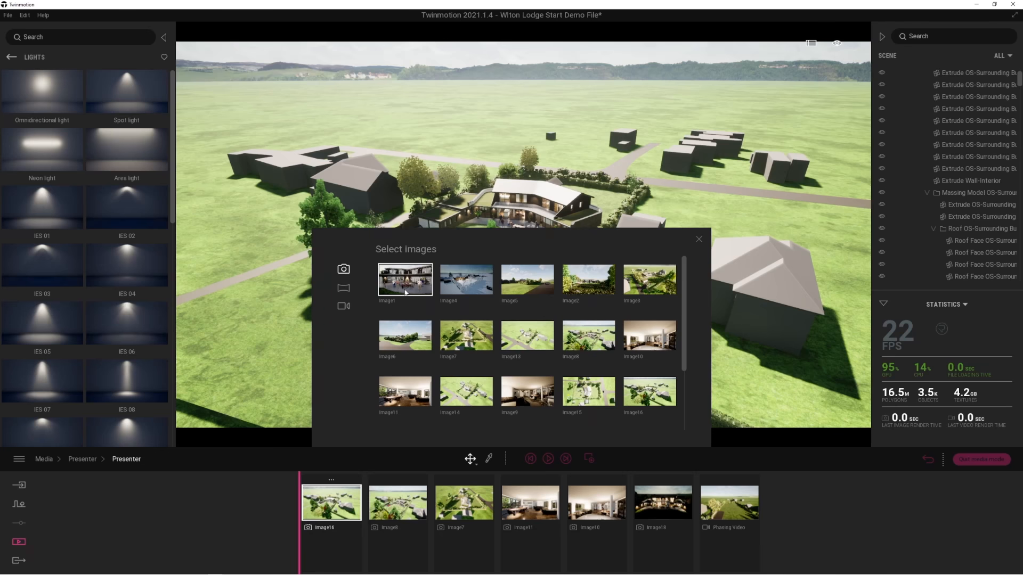
pyautogui.moveTo(402, 285); pyautogui.dragTo(670, 498)
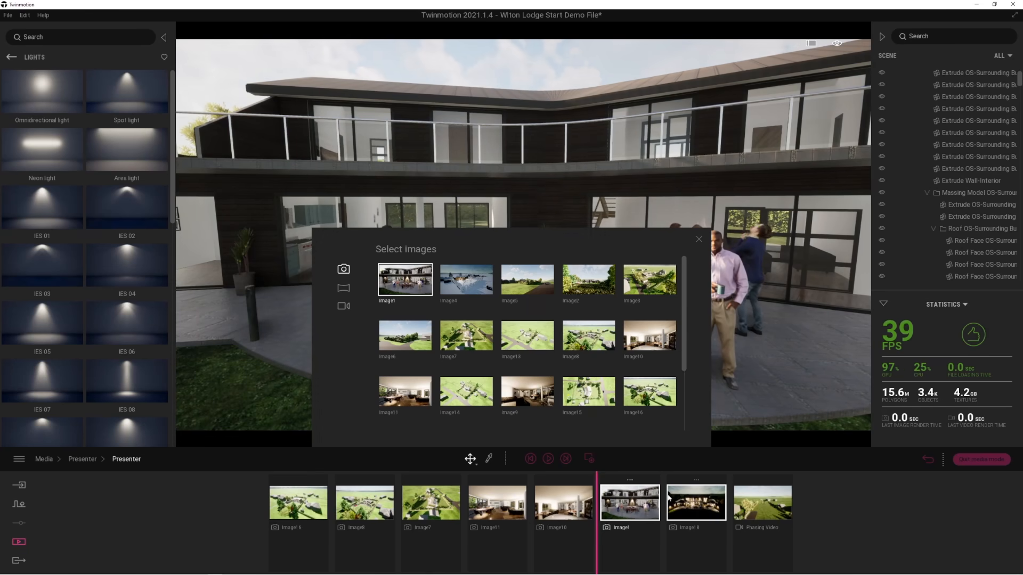
# Browse the videos that can be added, and step through Image16, Image8 and Image7 of the presentation.
pyautogui.click(344, 307)
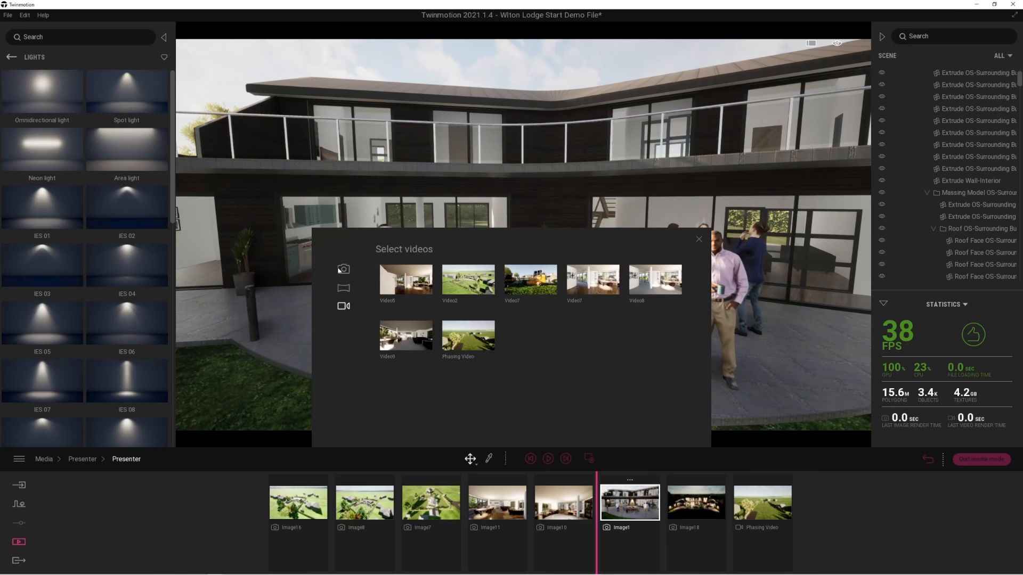
pyautogui.click(698, 240)
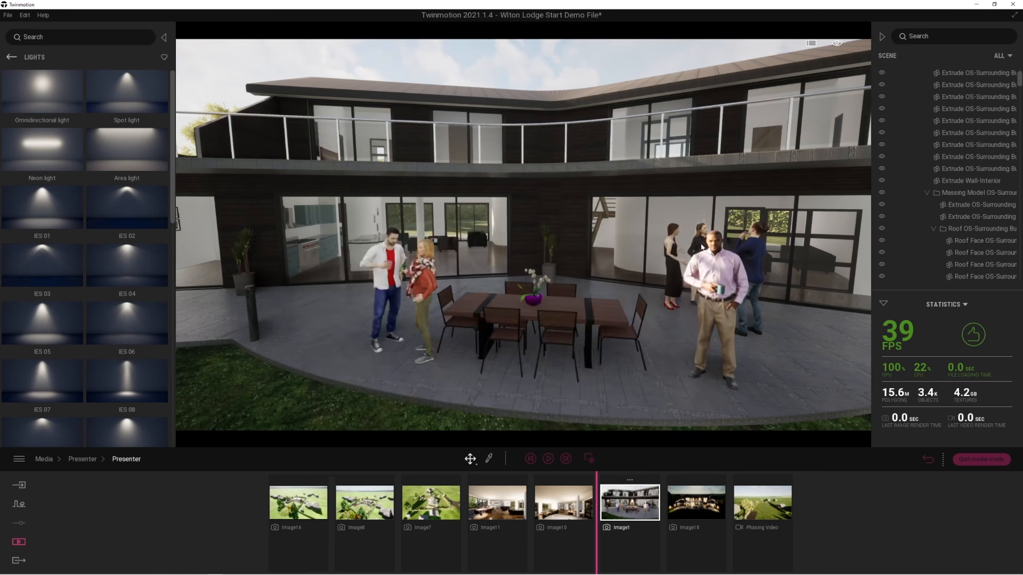
pyautogui.click(282, 507)
pyautogui.click(364, 511)
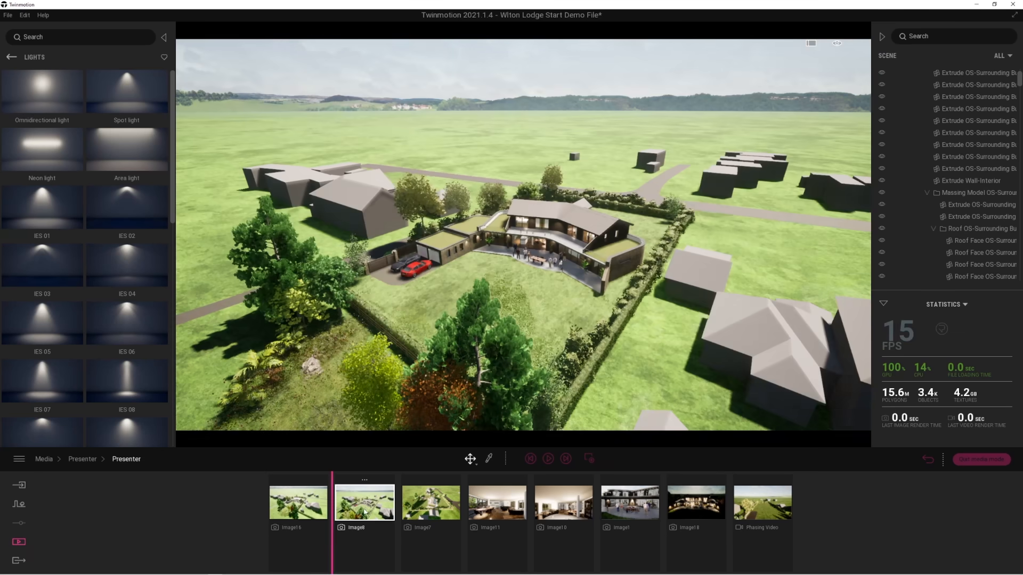
pyautogui.click(430, 507)
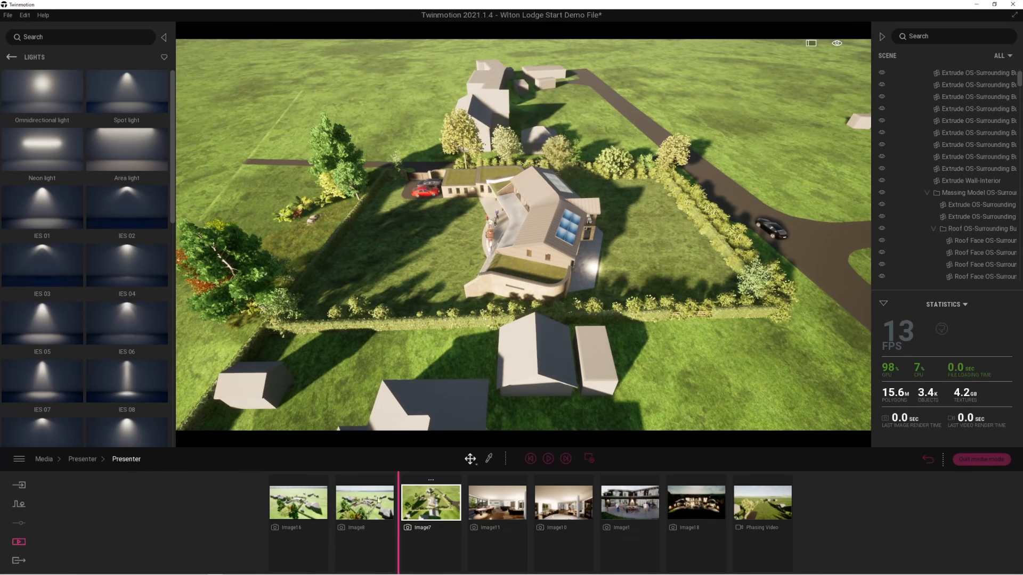
# Preview the presentation full screen and scrub the construction phasing of Image16 through to March 13, 2022.
pyautogui.click(811, 43)
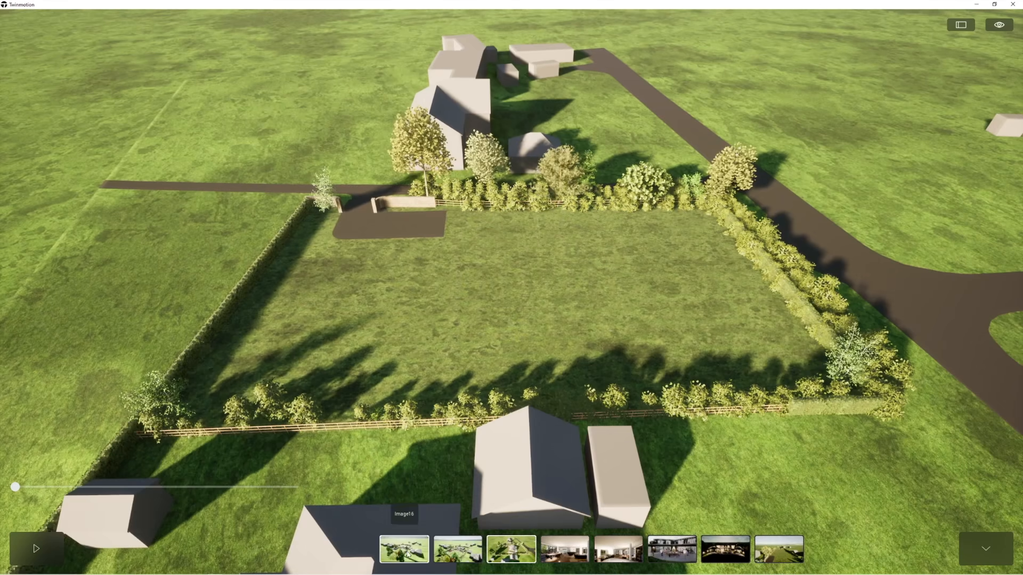
pyautogui.click(405, 551)
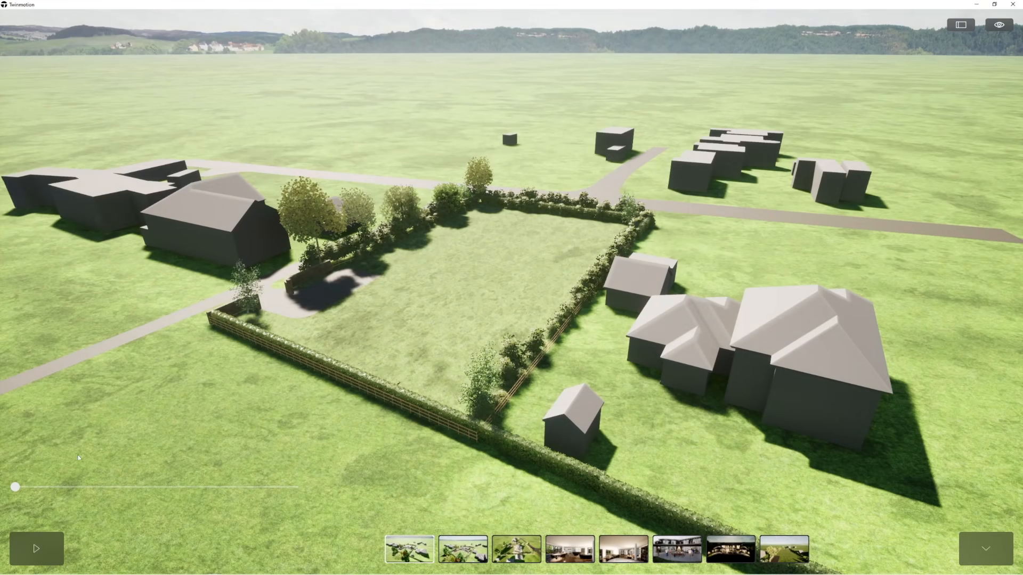
pyautogui.moveTo(32, 487); pyautogui.dragTo(256, 487)
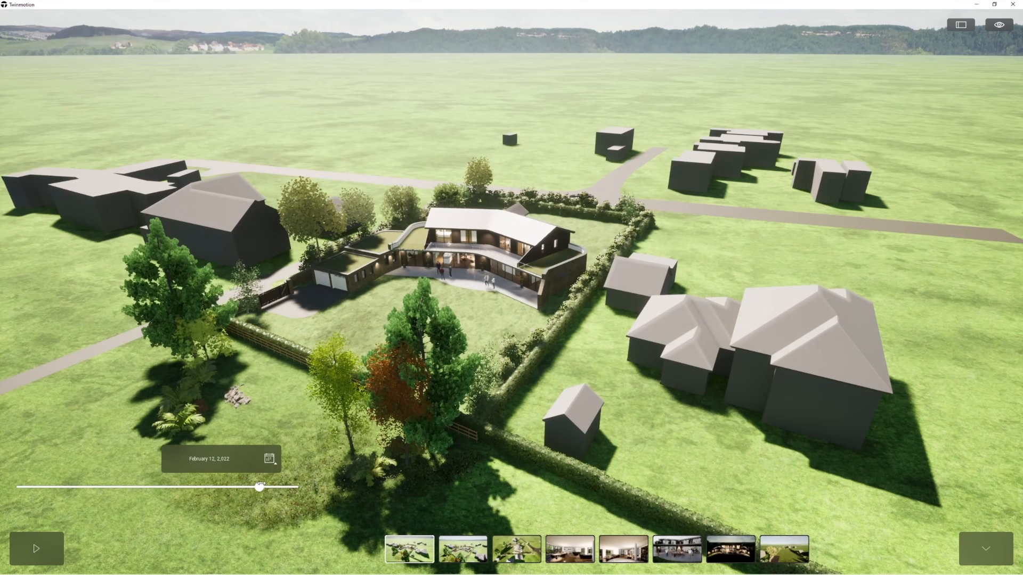
pyautogui.moveTo(261, 487)
pyautogui.mouseDown()
pyautogui.moveTo(288, 486)
pyautogui.moveTo(265, 487)
pyautogui.mouseUp()
pyautogui.moveTo(210, 487); pyautogui.dragTo(301, 486)
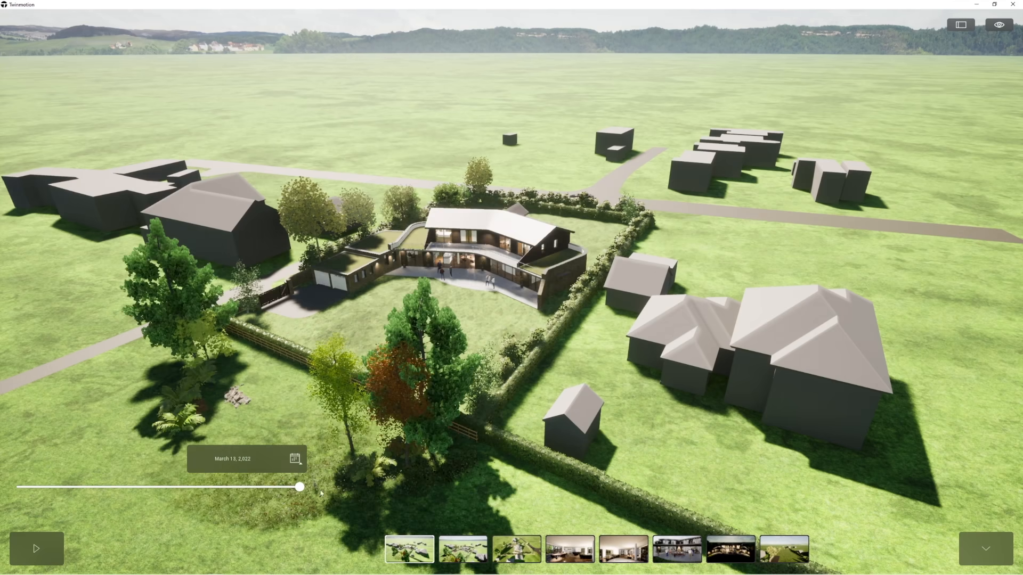
# Present Image8 and Image7 and scrub the phasing timeline in the overhead view.
pyautogui.click(462, 549)
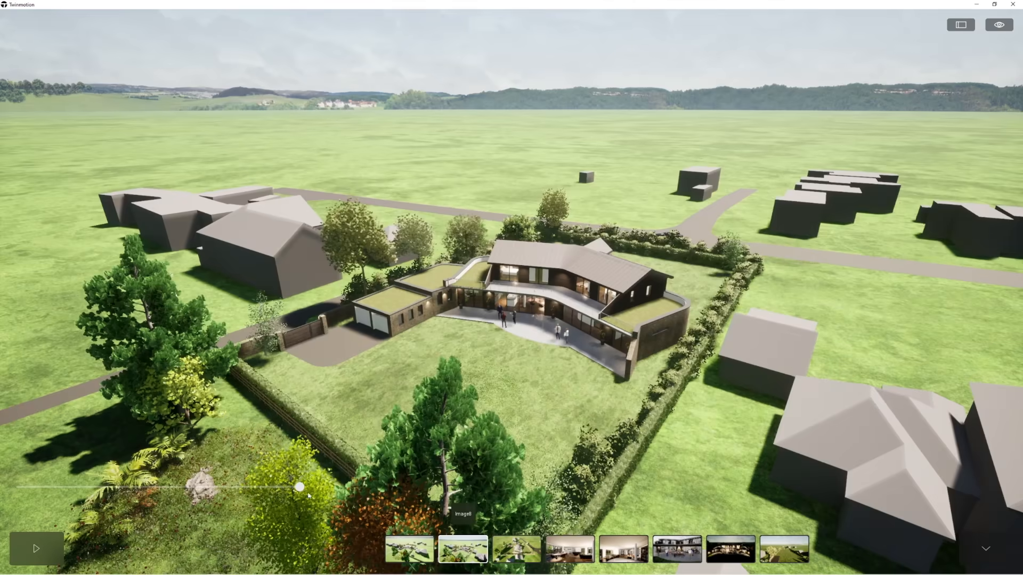
pyautogui.click(517, 554)
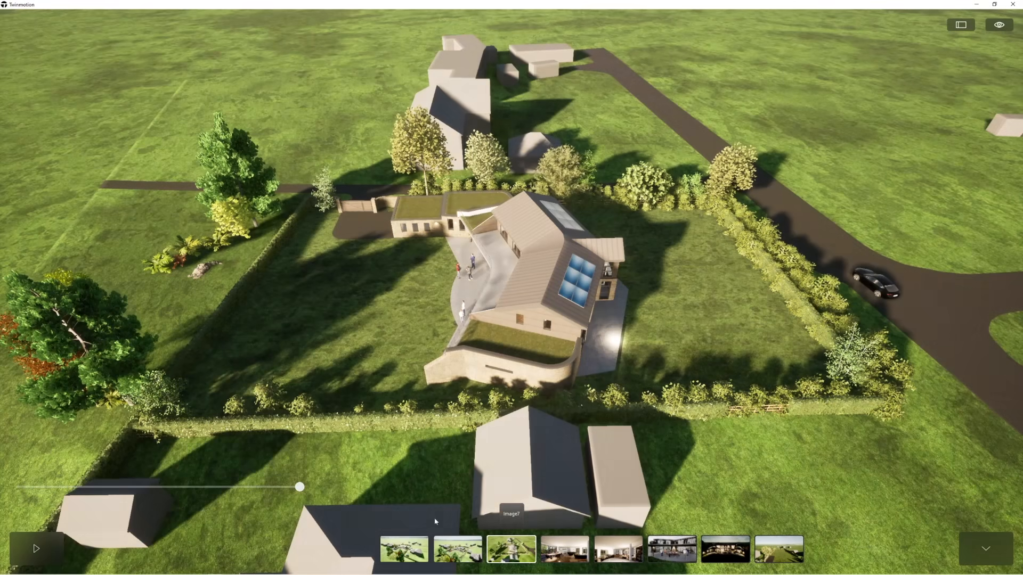
pyautogui.moveTo(299, 488); pyautogui.dragTo(320, 506)
# Present the interior view Image11 and shift its time of day towards later, lower sunlight.
pyautogui.click(564, 549)
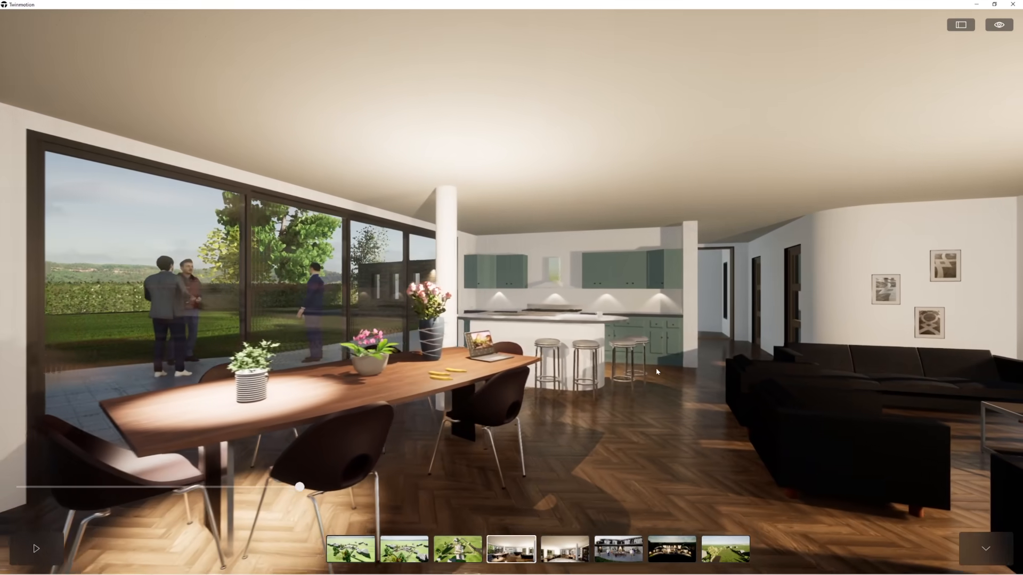
pyautogui.click(999, 24)
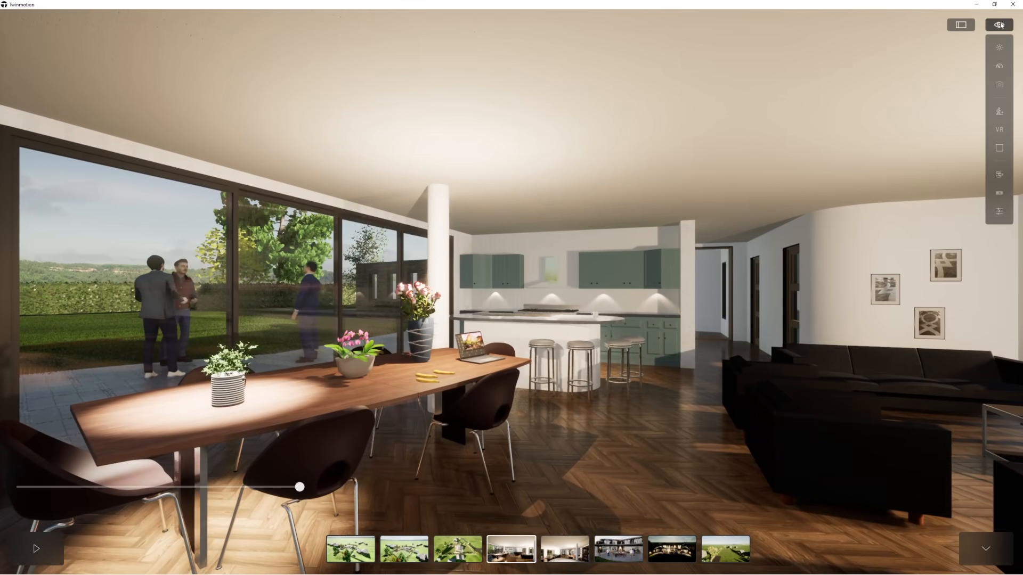
pyautogui.click(1000, 47)
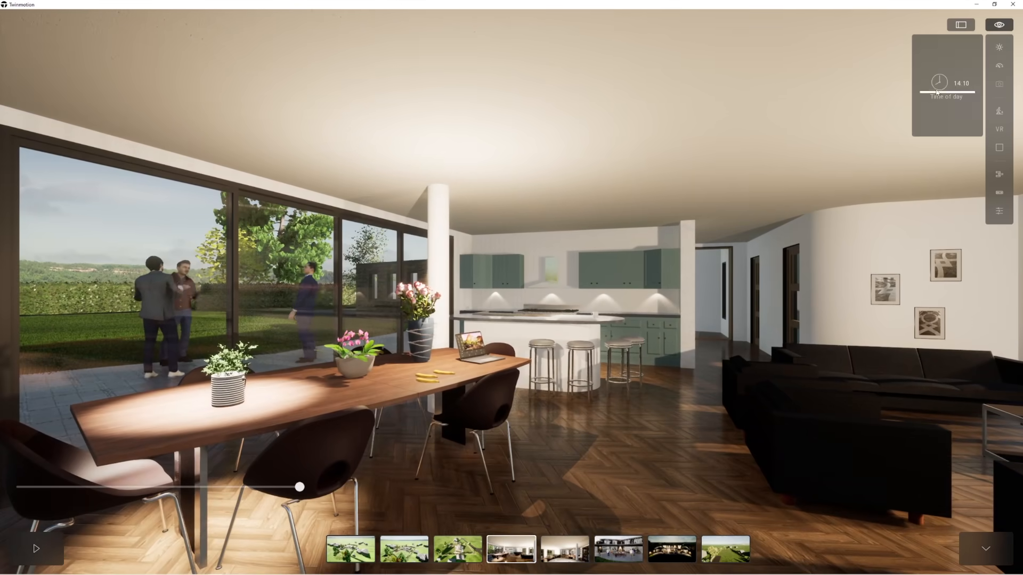
pyautogui.moveTo(929, 94)
pyautogui.mouseDown()
pyautogui.moveTo(920, 63)
pyautogui.moveTo(927, 105)
pyautogui.mouseUp()
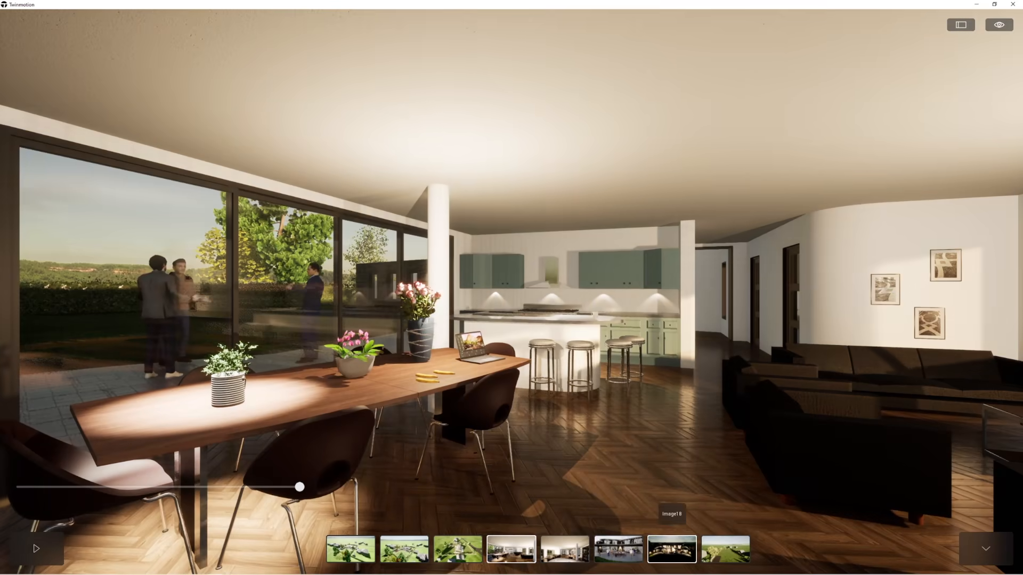
# Present the night view Image18, scrub its phasing timeline, and leave the full-screen presentation.
pyautogui.click(671, 555)
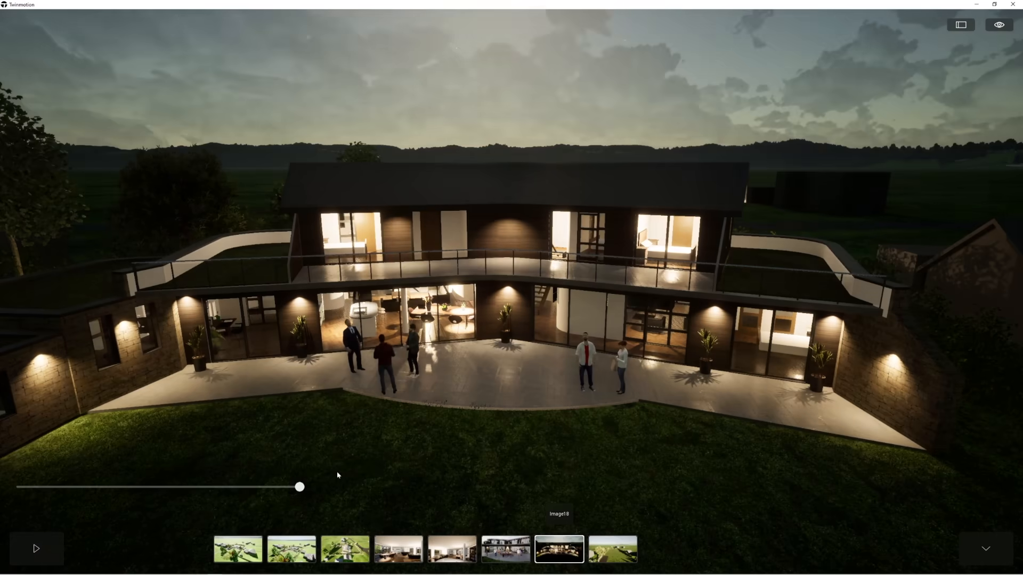
pyautogui.moveTo(299, 486)
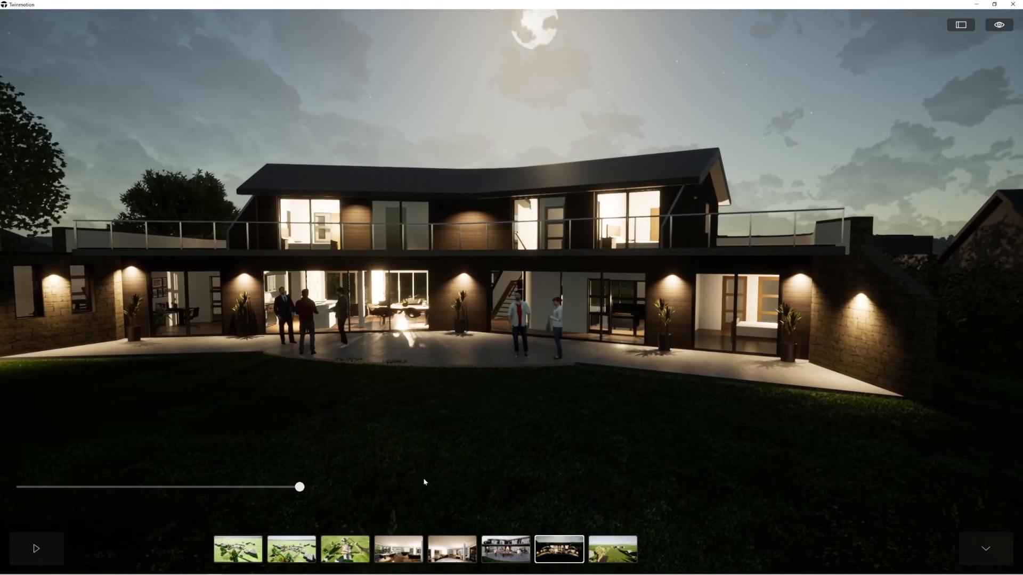
pyautogui.moveTo(272, 486); pyautogui.dragTo(310, 489)
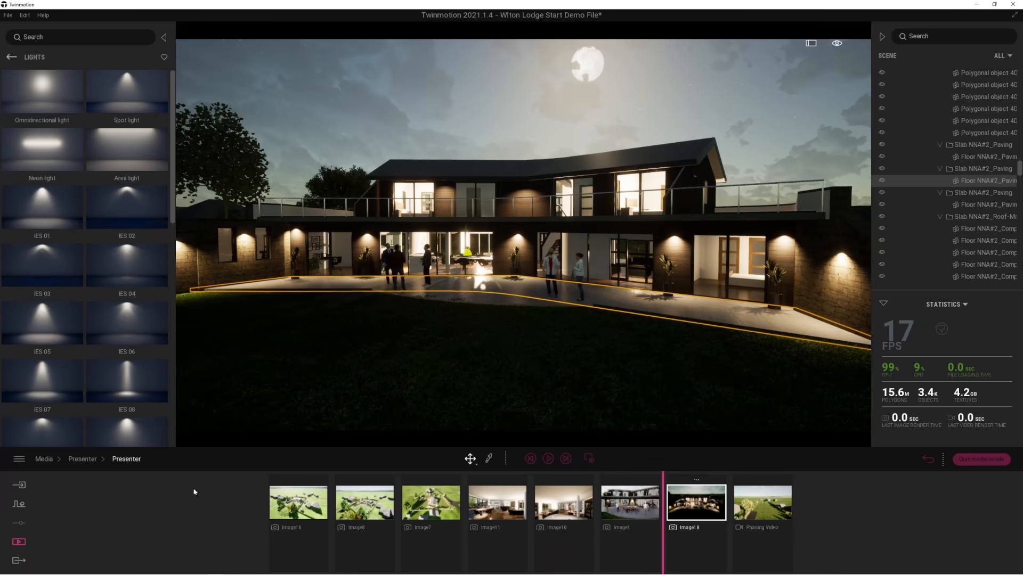
# Open the export settings, try selecting several saved images for export, and clear that image selection.
pyautogui.click(18, 562)
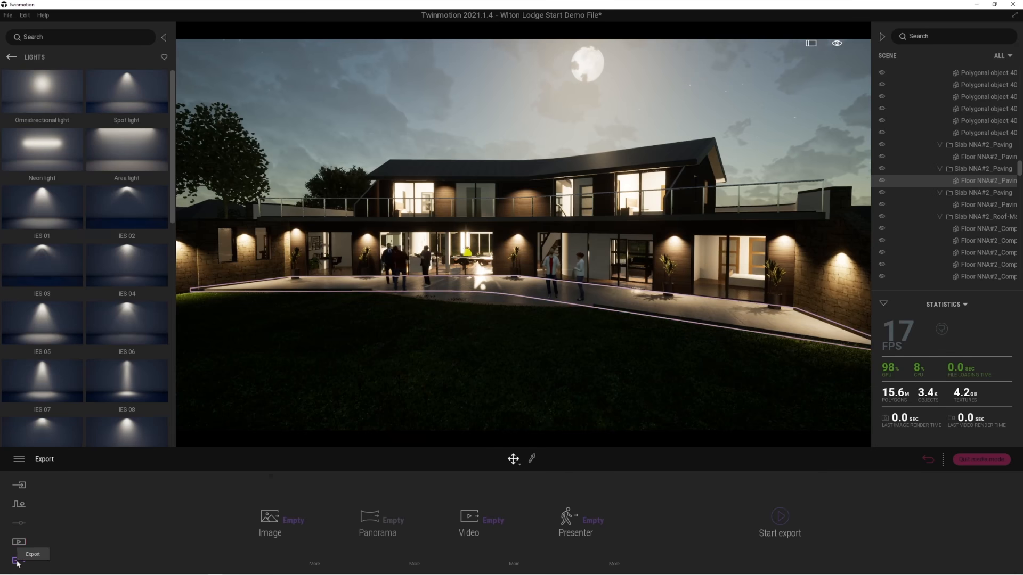
pyautogui.click(292, 522)
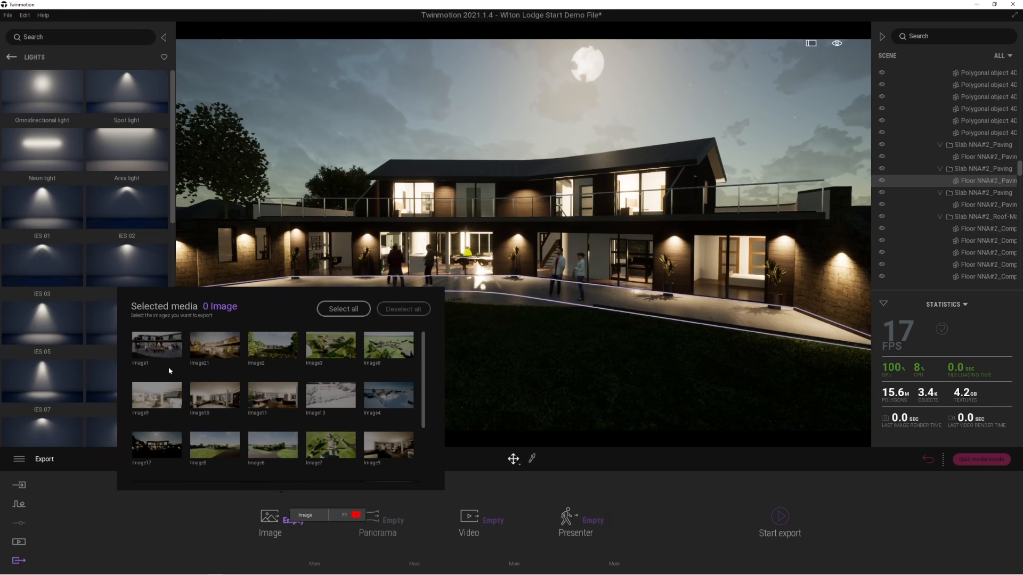
pyautogui.click(375, 352)
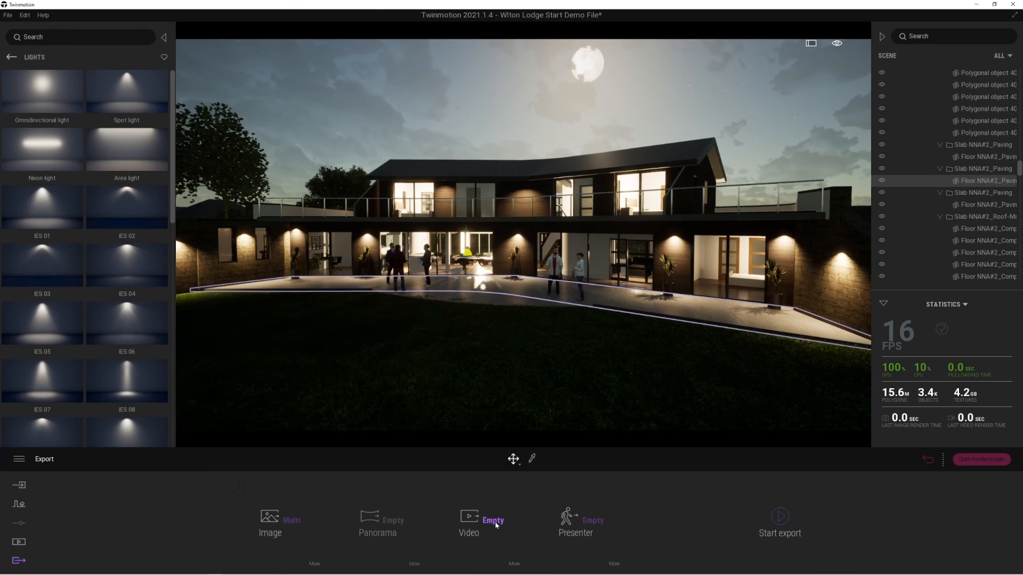
pyautogui.moveTo(495, 525)
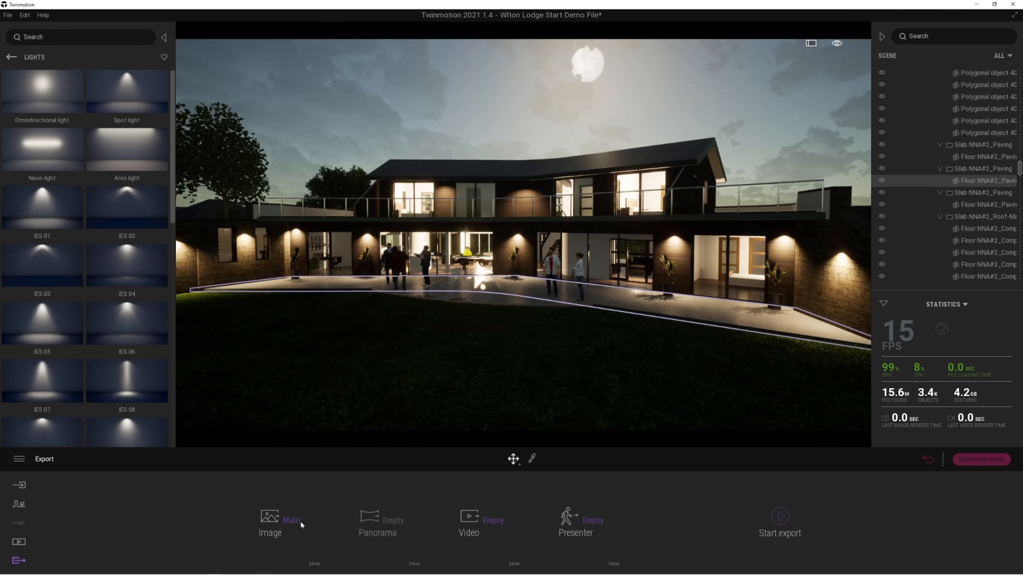
pyautogui.moveTo(291, 522)
pyautogui.click(381, 347)
pyautogui.click(381, 346)
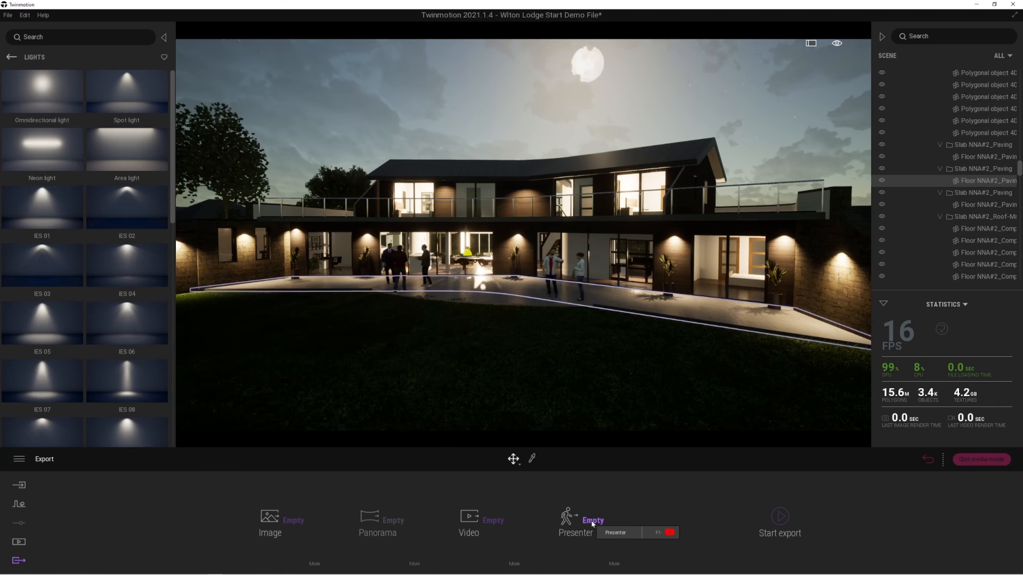
# Choose the saved presentation for export and set its save destination to Cloud (early access).
pyautogui.moveTo(600, 520)
pyautogui.click(457, 346)
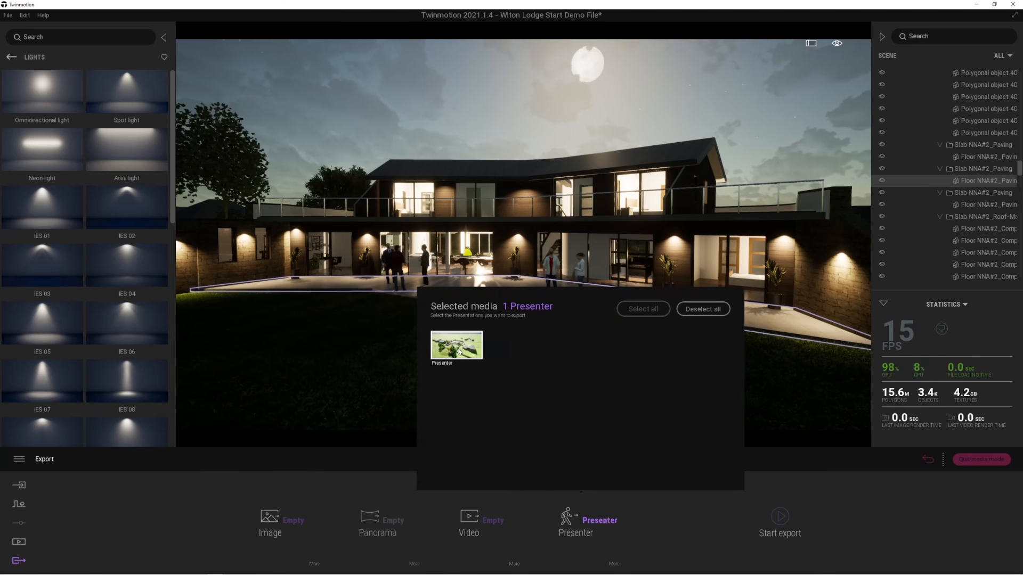
pyautogui.click(614, 564)
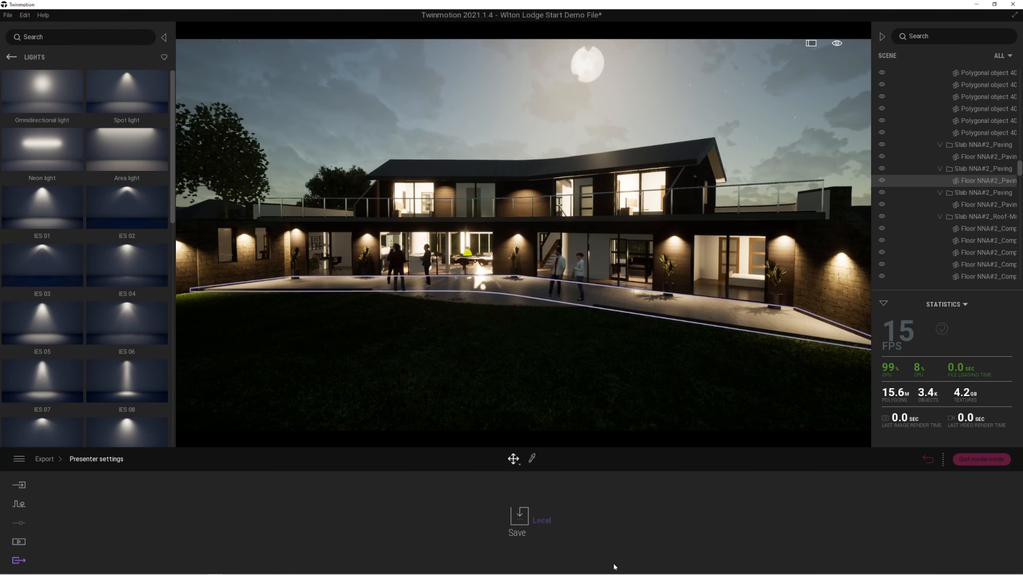
pyautogui.click(542, 521)
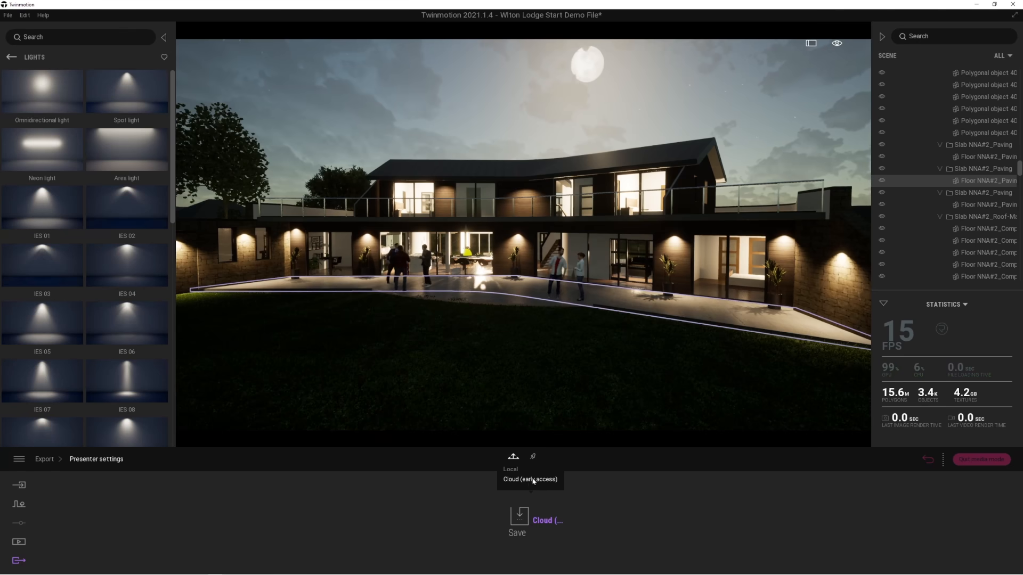
pyautogui.click(41, 460)
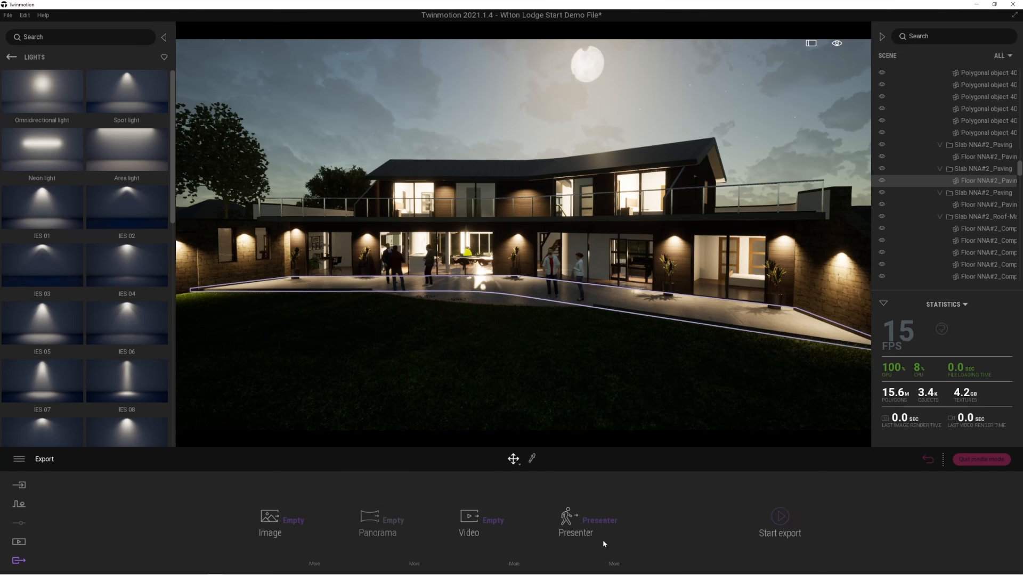
# Deselect the presentation from the media to export.
pyautogui.click(595, 522)
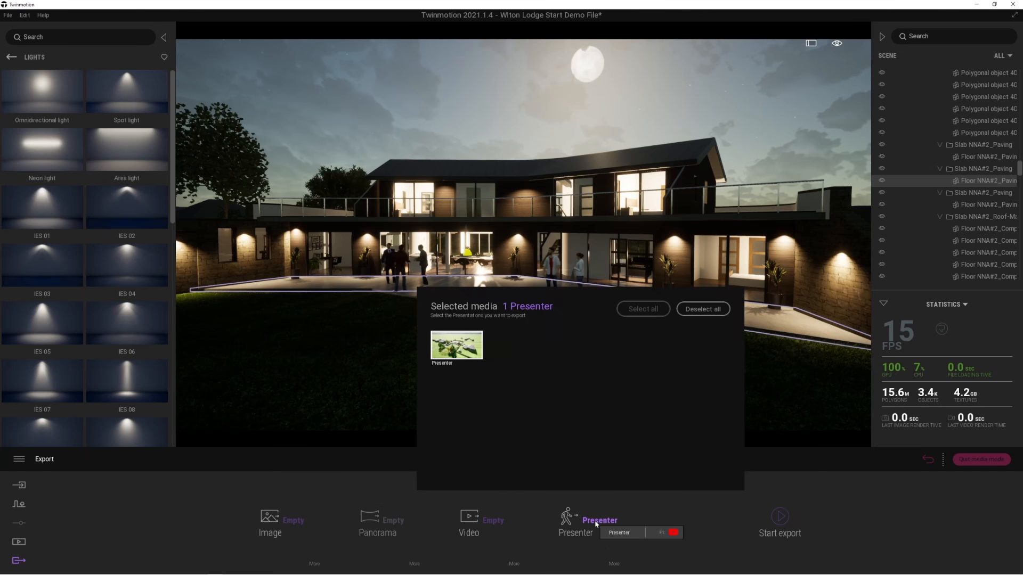
pyautogui.click(689, 310)
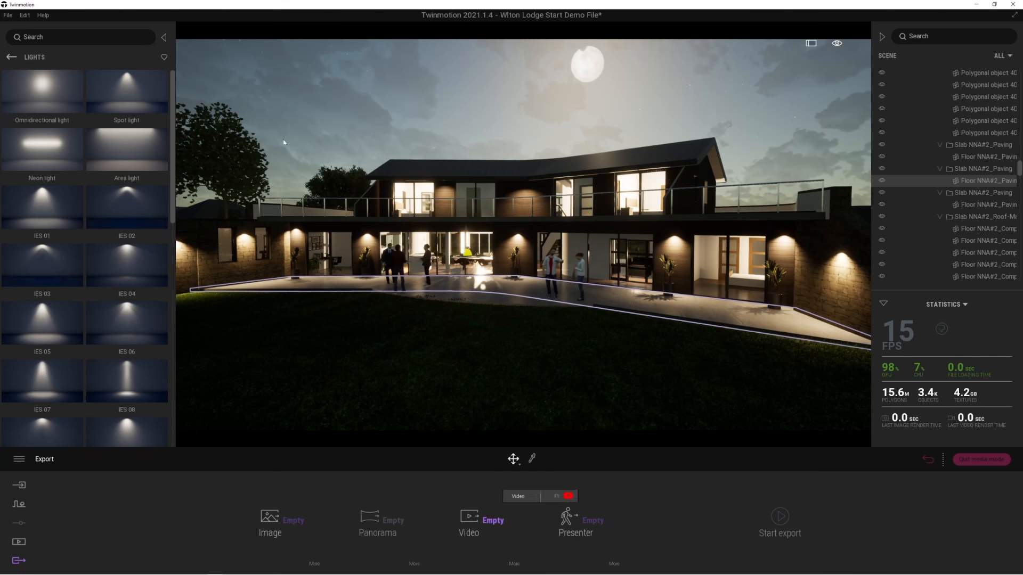
# Switch to Twinmotion Cloud in the browser and view the JRA ECO HOME presentation in a maximized window.
pyautogui.click(8, 16)
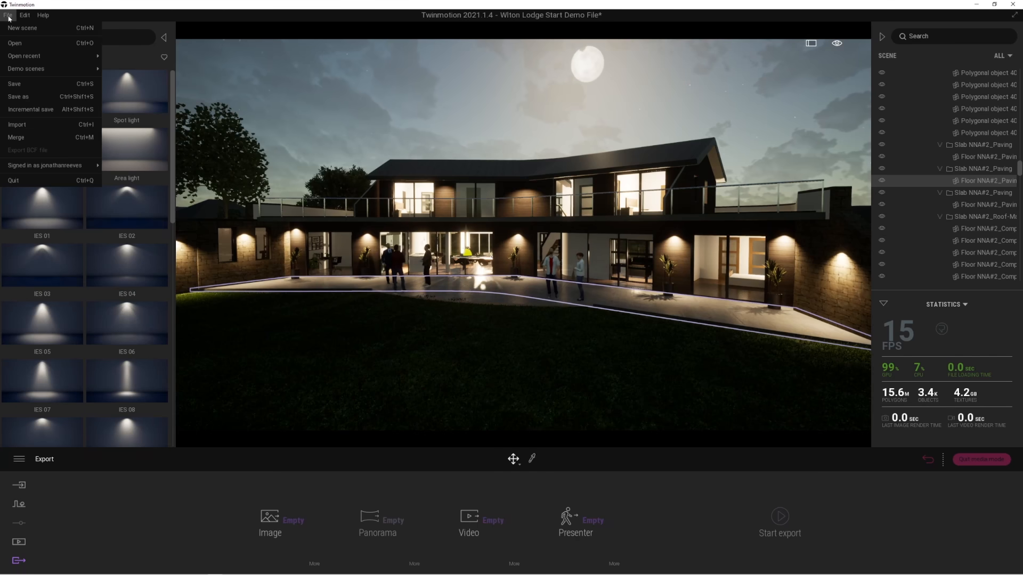
pyautogui.moveTo(52, 168)
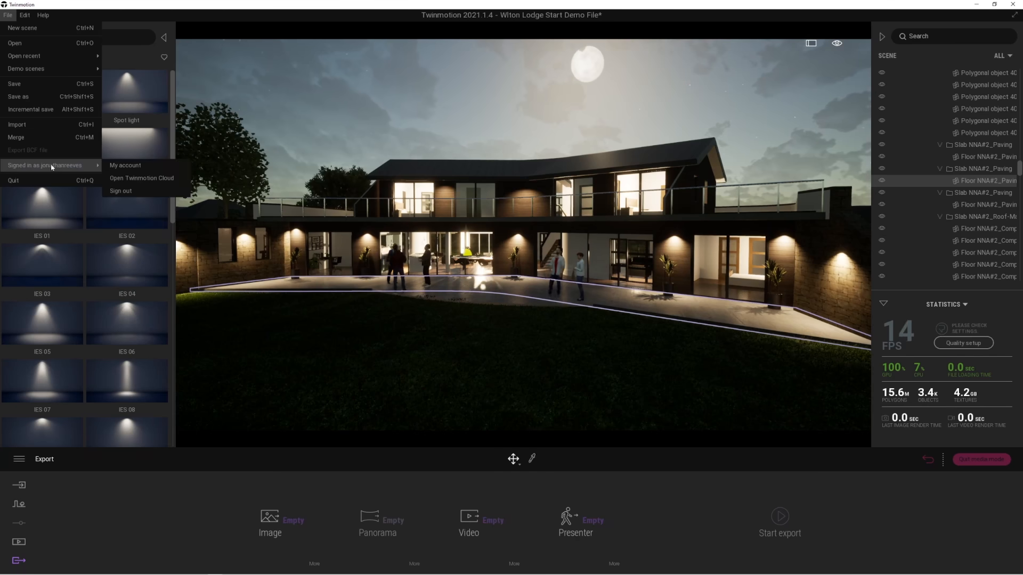
pyautogui.click(153, 180)
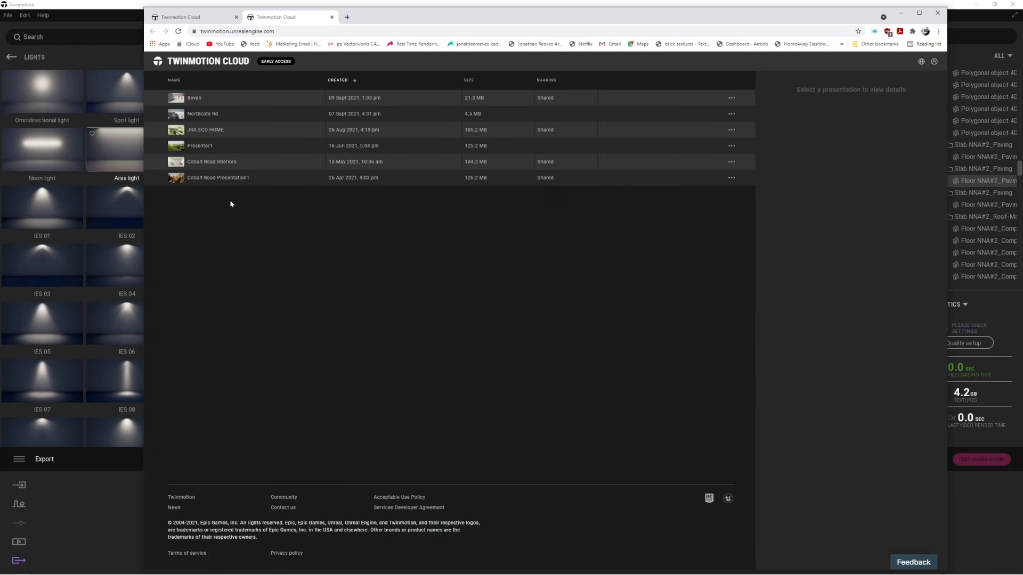
pyautogui.click(194, 133)
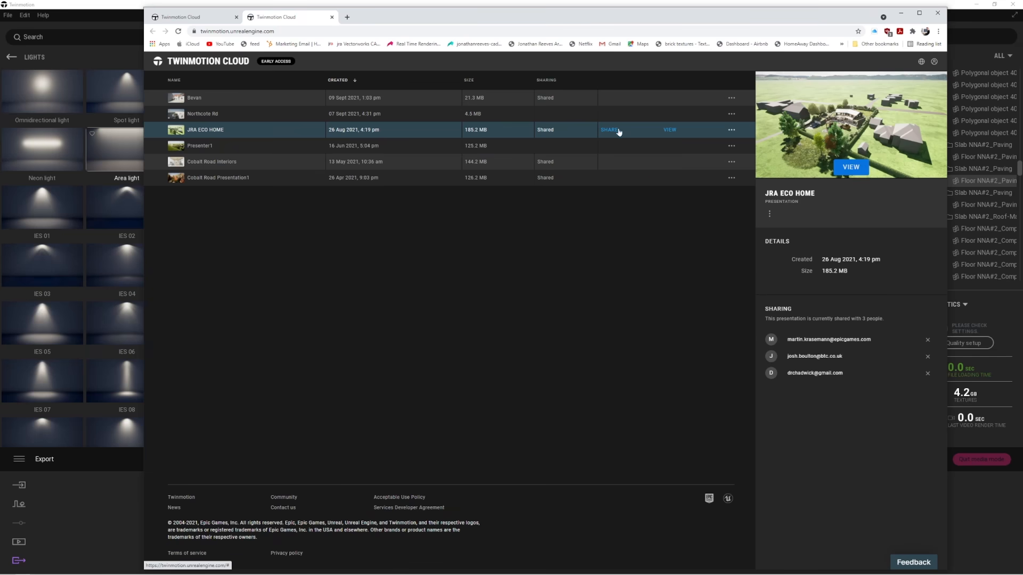
pyautogui.click(853, 167)
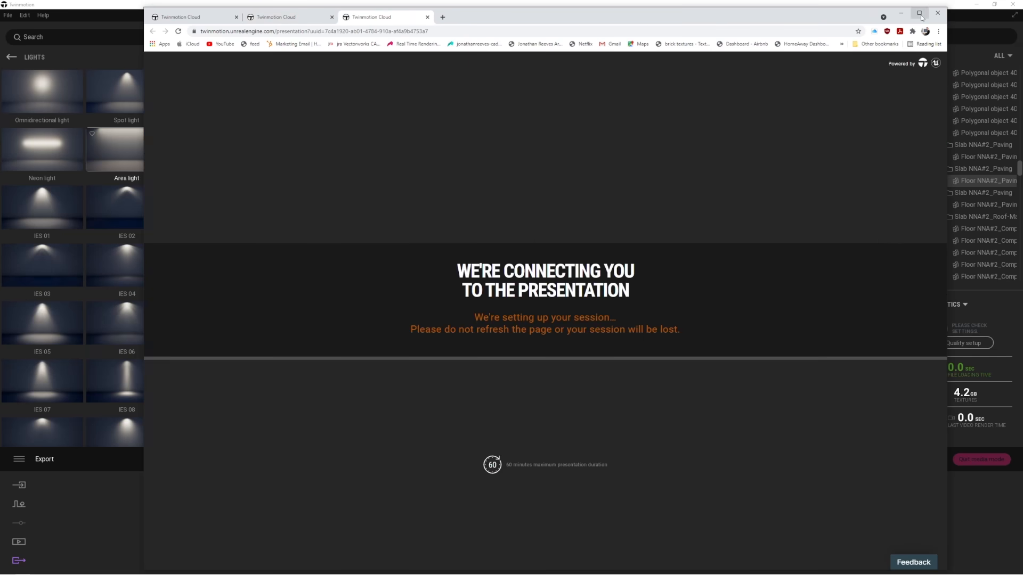
pyautogui.click(919, 13)
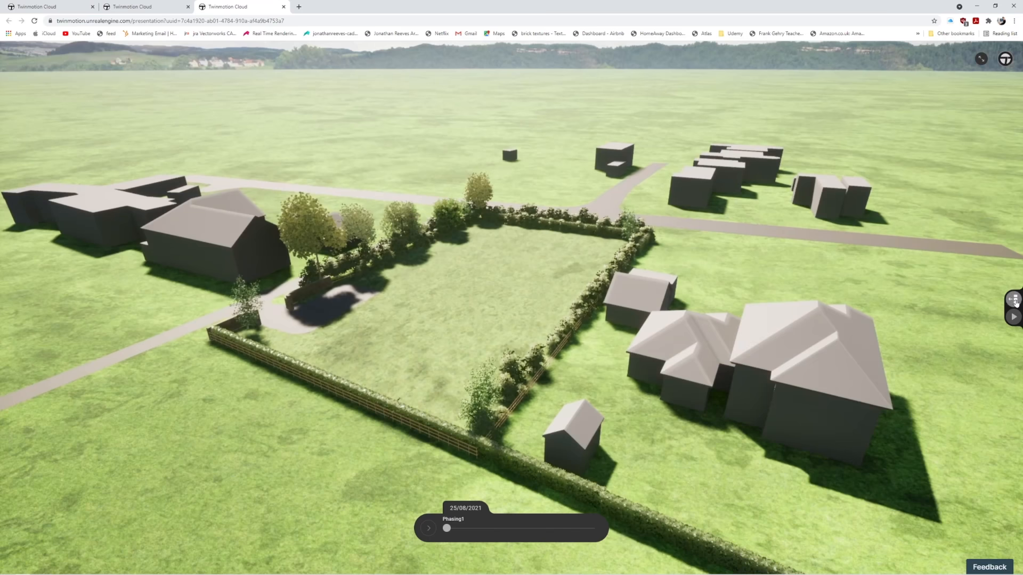
# Reveal the presentation's saved images, advance Phasing1 to 13/03/2022, and fly in to view the house across its garden.
pyautogui.click(1013, 300)
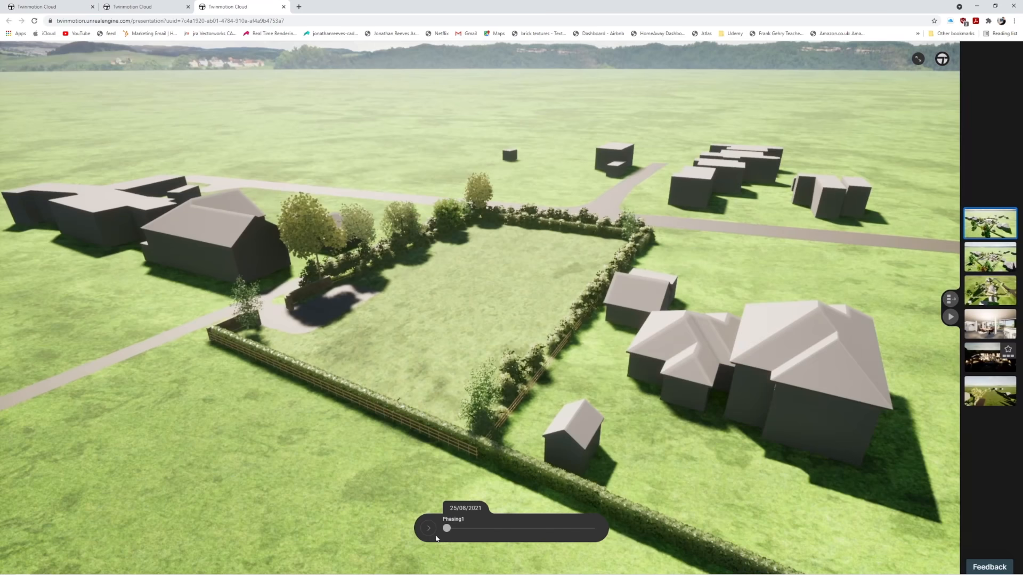
pyautogui.moveTo(467, 529); pyautogui.dragTo(592, 530)
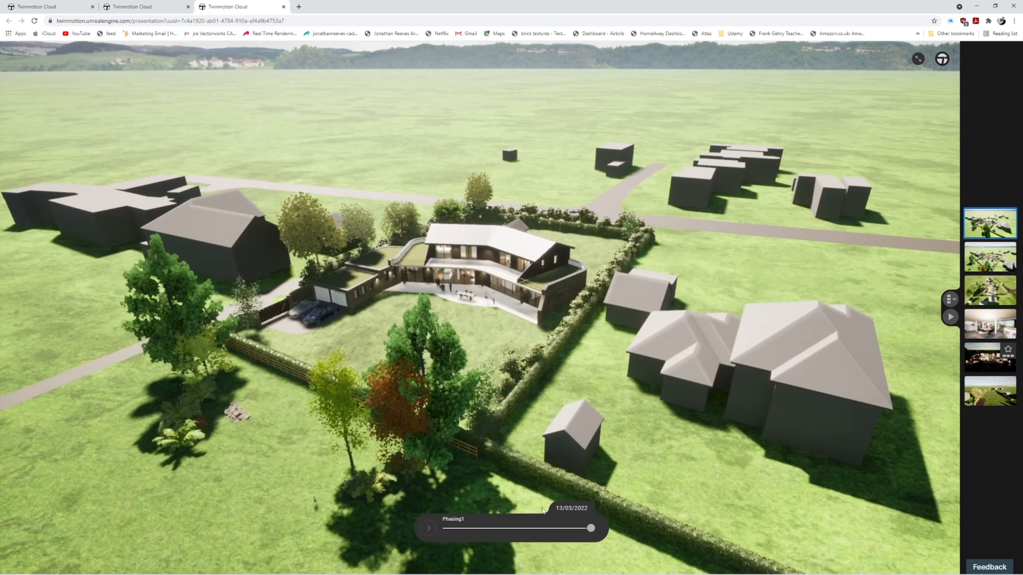
pyautogui.press('a')
pyautogui.press('w')
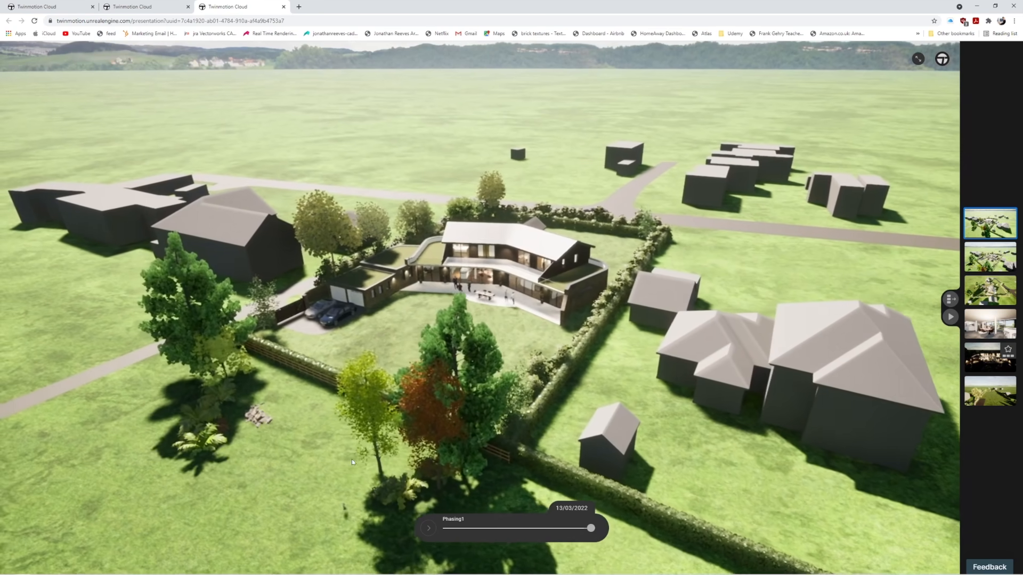
pyautogui.moveTo(387, 449); pyautogui.dragTo(426, 439)
pyautogui.moveTo(426, 440); pyautogui.dragTo(508, 438, button='middle')
pyautogui.press('w')
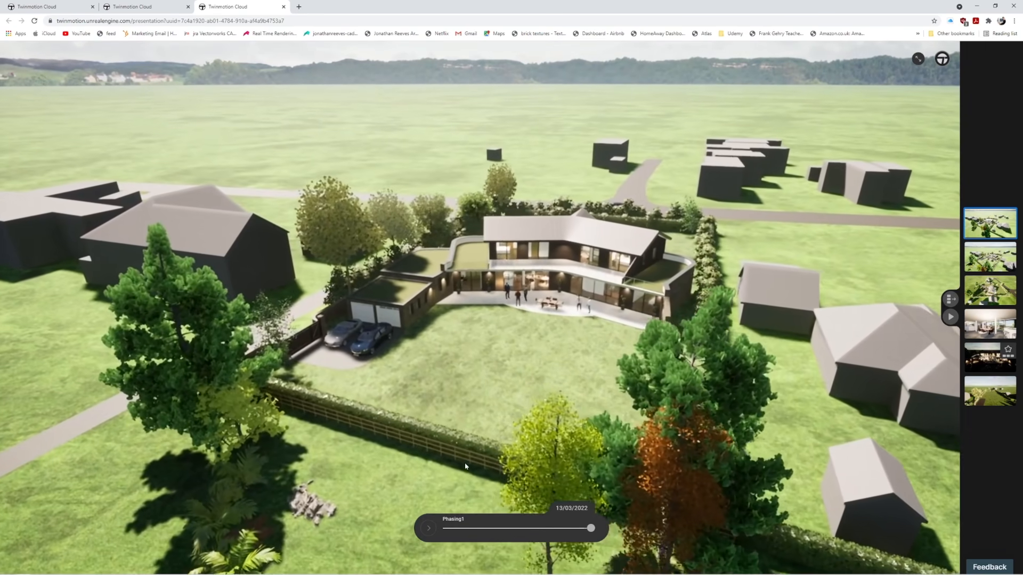
pyautogui.press('a')
pyautogui.press('w')
pyautogui.moveTo(463, 426); pyautogui.dragTo(556, 376)
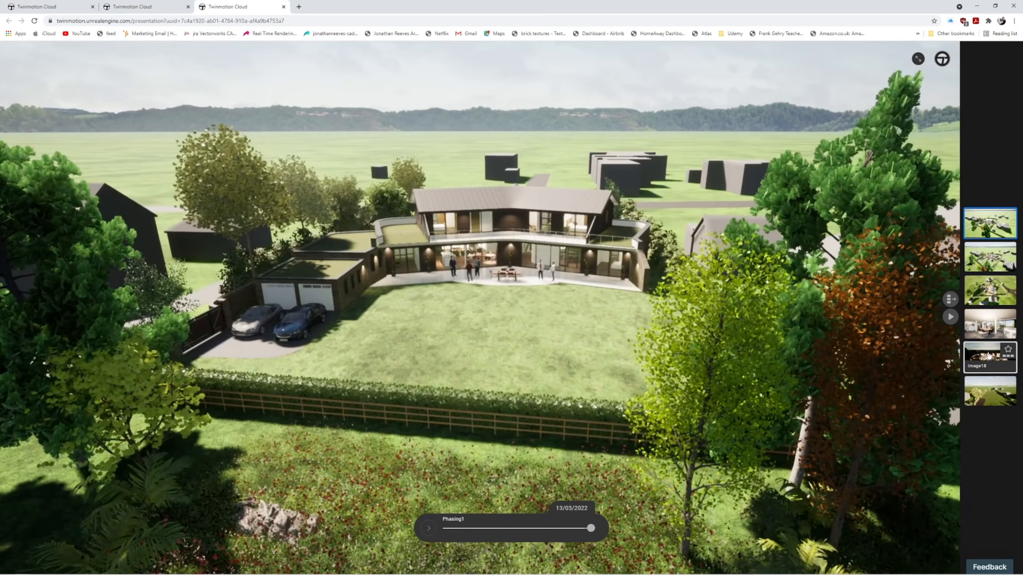
# Present the night view Image18, followed by the interior dining view turned towards the kitchen island.
pyautogui.click(990, 357)
pyautogui.moveTo(590, 529)
pyautogui.mouseDown()
pyautogui.moveTo(468, 532)
pyautogui.moveTo(590, 528)
pyautogui.mouseUp()
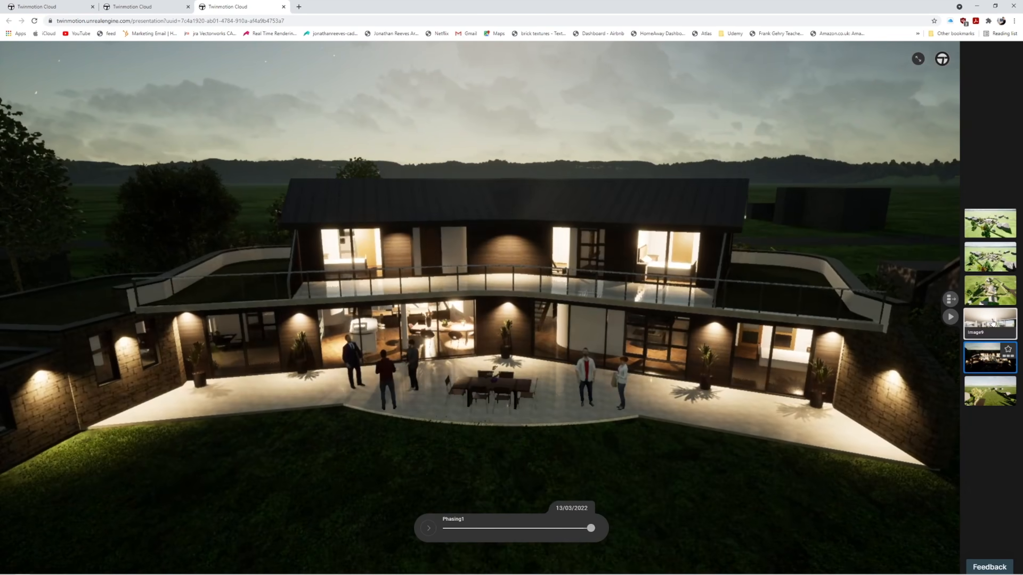
pyautogui.click(993, 322)
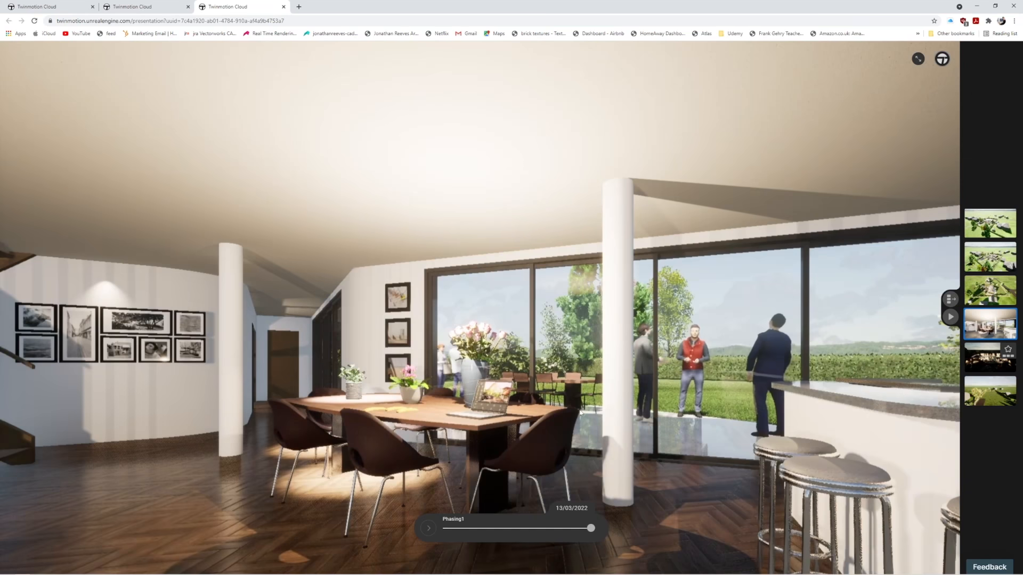
pyautogui.moveTo(618, 378); pyautogui.dragTo(794, 393)
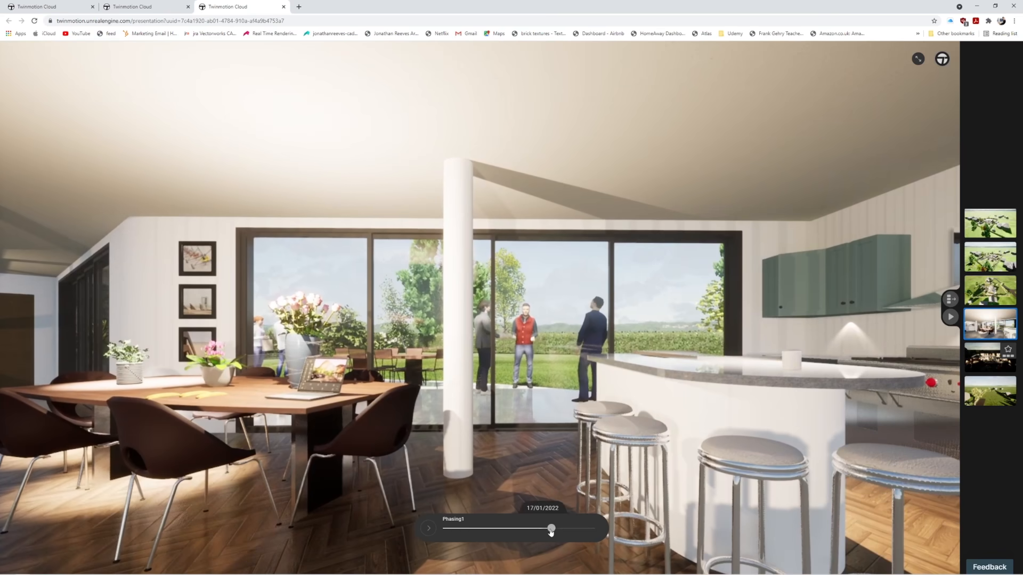
# Move the Phasing1 timeline to 10/01/2022 and look across the unfurnished dining area towards the kitchen.
pyautogui.moveTo(551, 530); pyautogui.dragTo(546, 531)
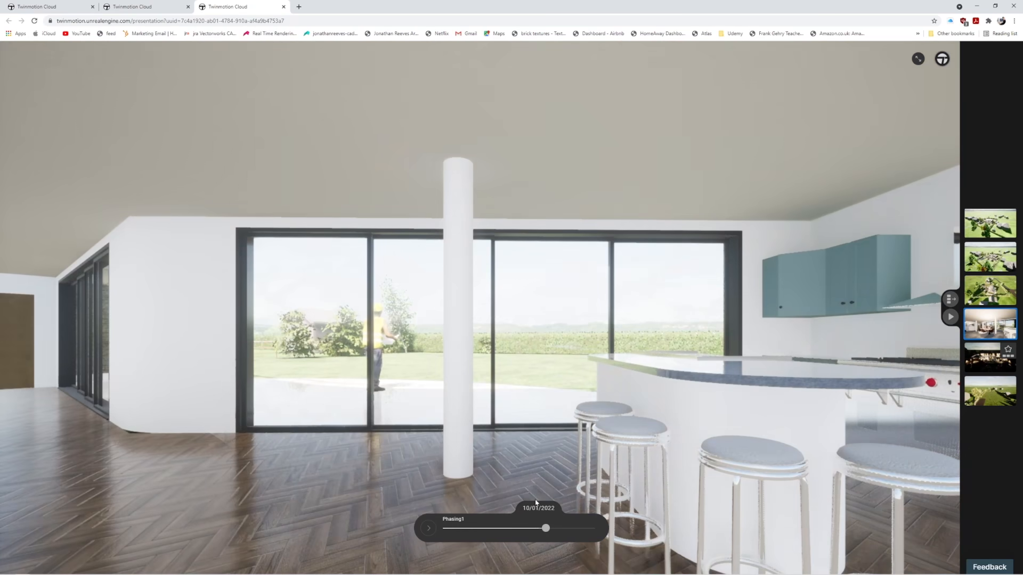
pyautogui.press('a')
pyautogui.moveTo(463, 456); pyautogui.dragTo(877, 484)
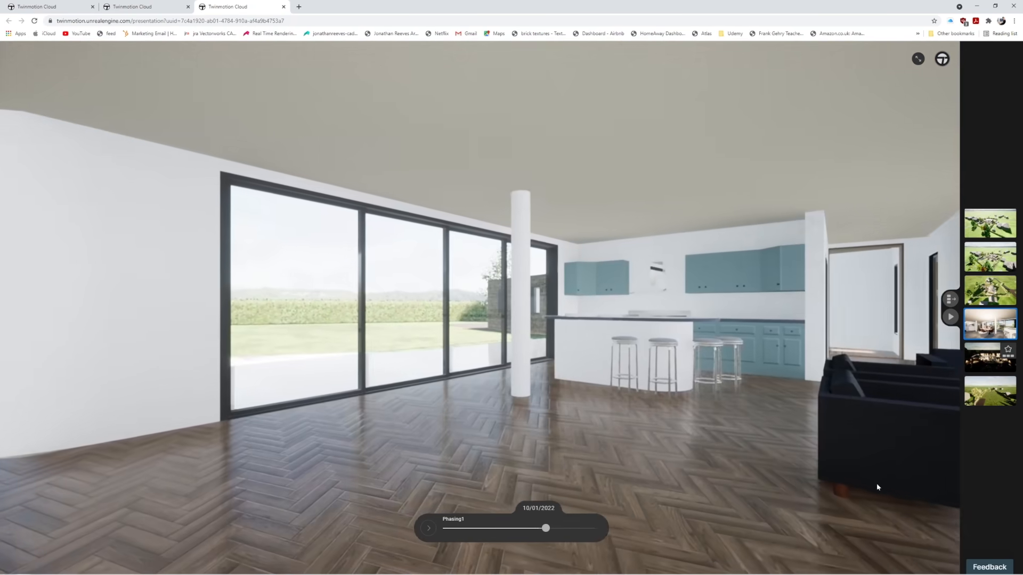
# Set the presentation's time of day to 08:24 AM and advance Phasing1 to 13/03/2022.
pyautogui.click(941, 58)
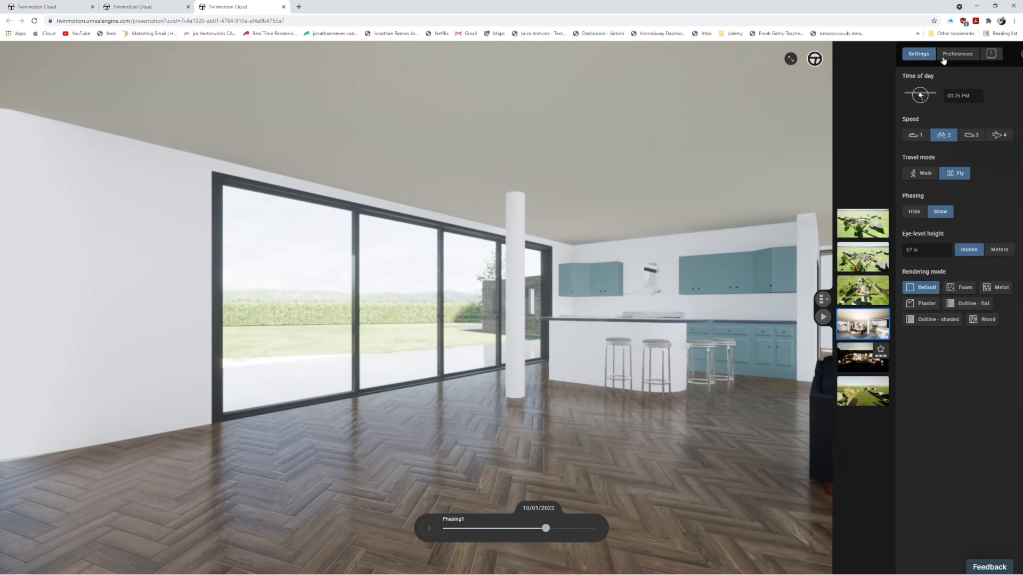
pyautogui.moveTo(907, 97); pyautogui.dragTo(904, 99)
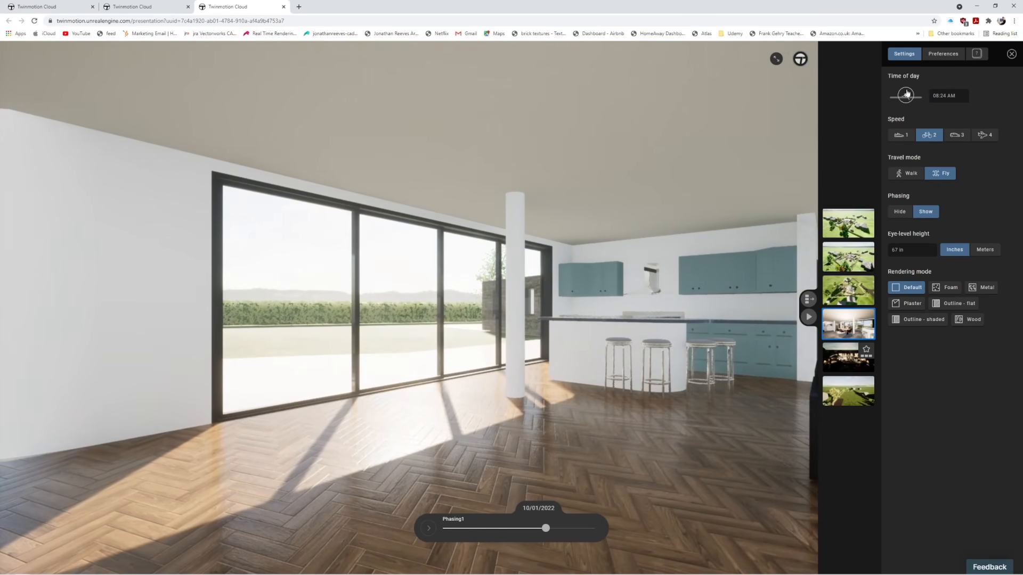
pyautogui.moveTo(556, 534); pyautogui.dragTo(593, 529)
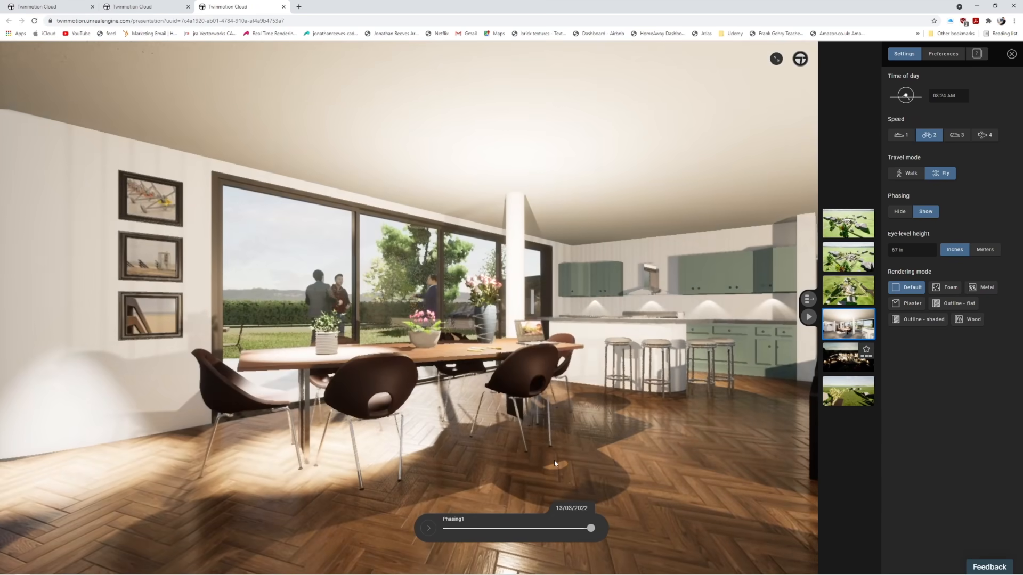
# Raise and lower the viewpoint around the dining table to inspect the furnished interior.
pyautogui.press('e')
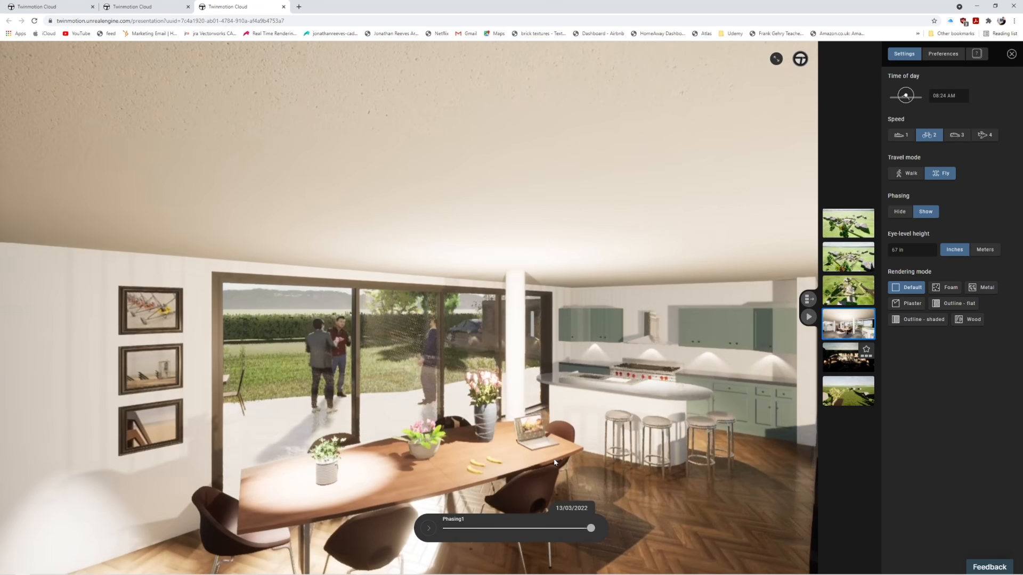
pyautogui.moveTo(554, 463); pyautogui.dragTo(523, 437)
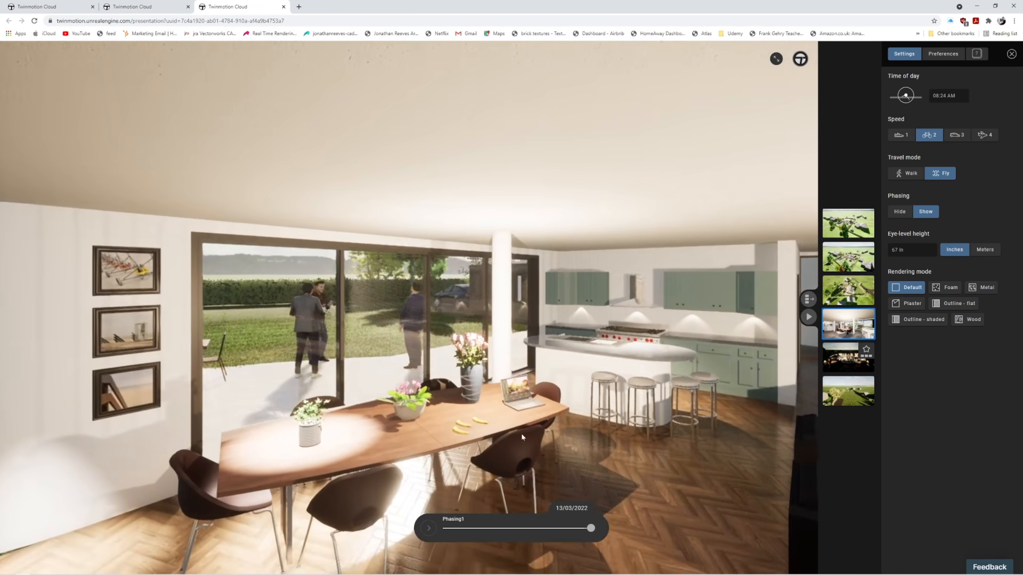
pyautogui.press('q')
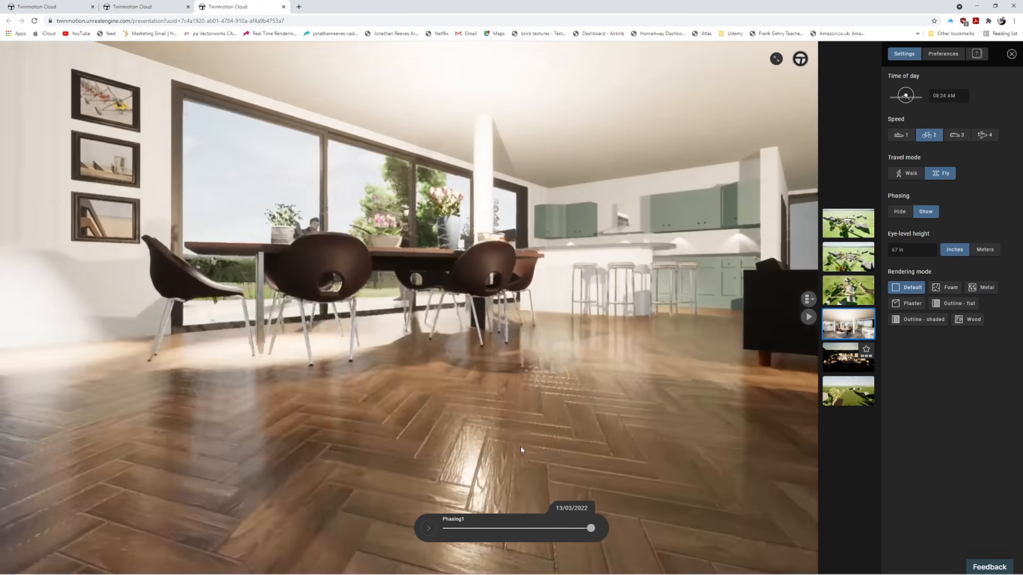
pyautogui.press('e')
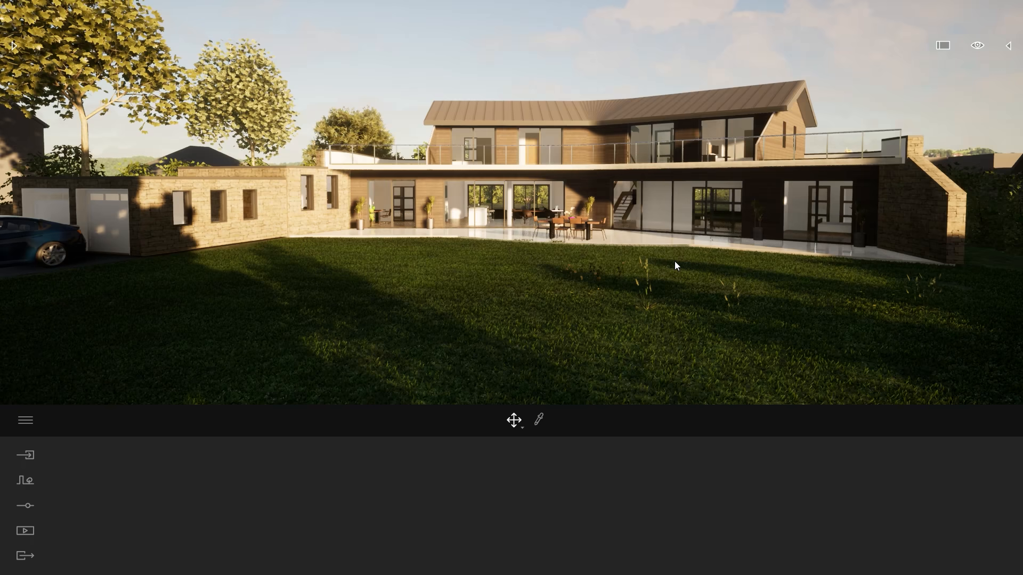
# Back in Twinmotion, select the driveway entrance gate and locate its Gates Gates Open object in the scene hierarchy.
pyautogui.moveTo(619, 269)
pyautogui.mouseDown(button='right')
pyautogui.moveTo(707, 262)
pyautogui.moveTo(619, 269)
pyautogui.mouseUp(button='right')
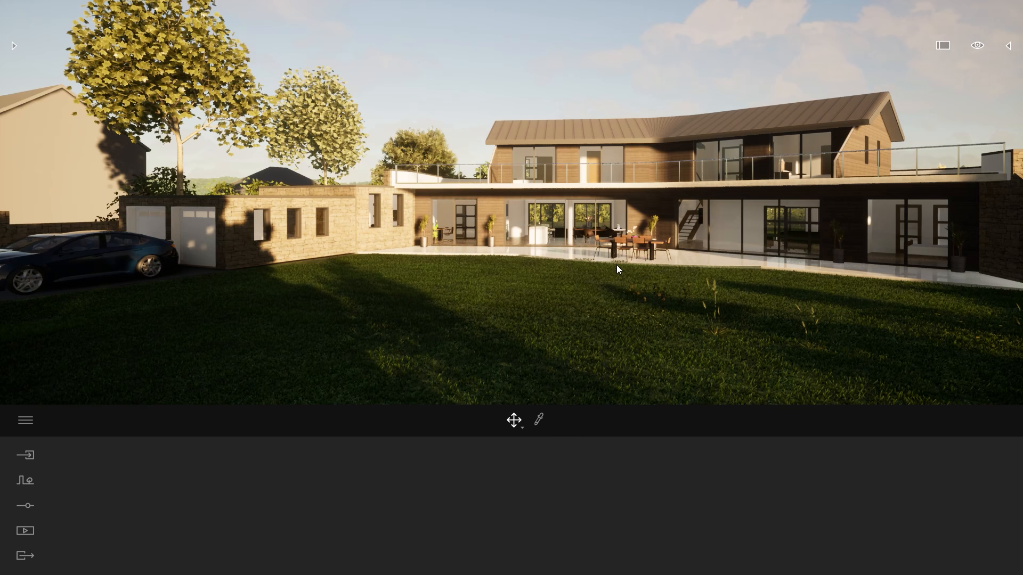
pyautogui.press('s')
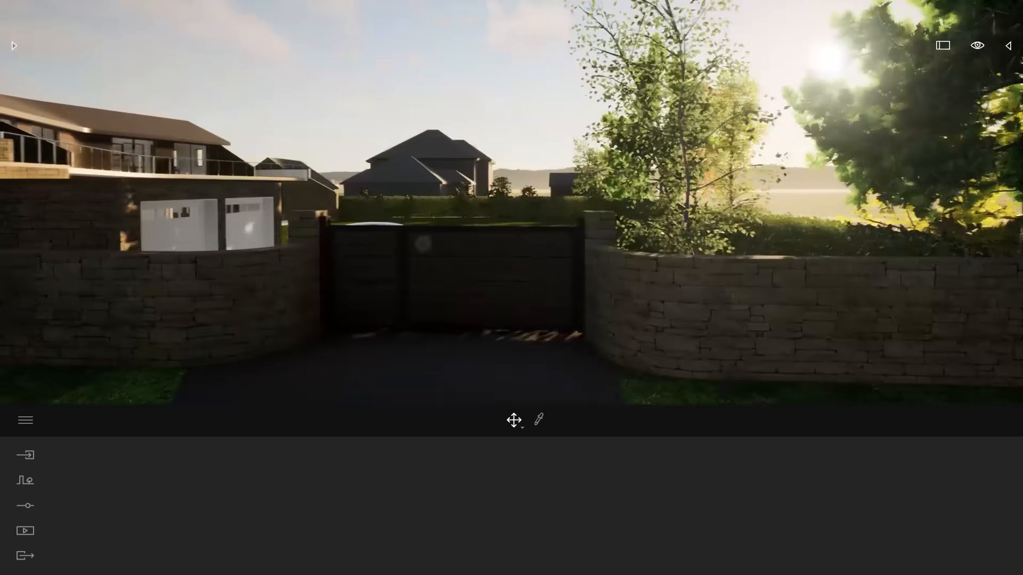
pyautogui.moveTo(619, 270); pyautogui.dragTo(429, 327, button='right')
pyautogui.press('w')
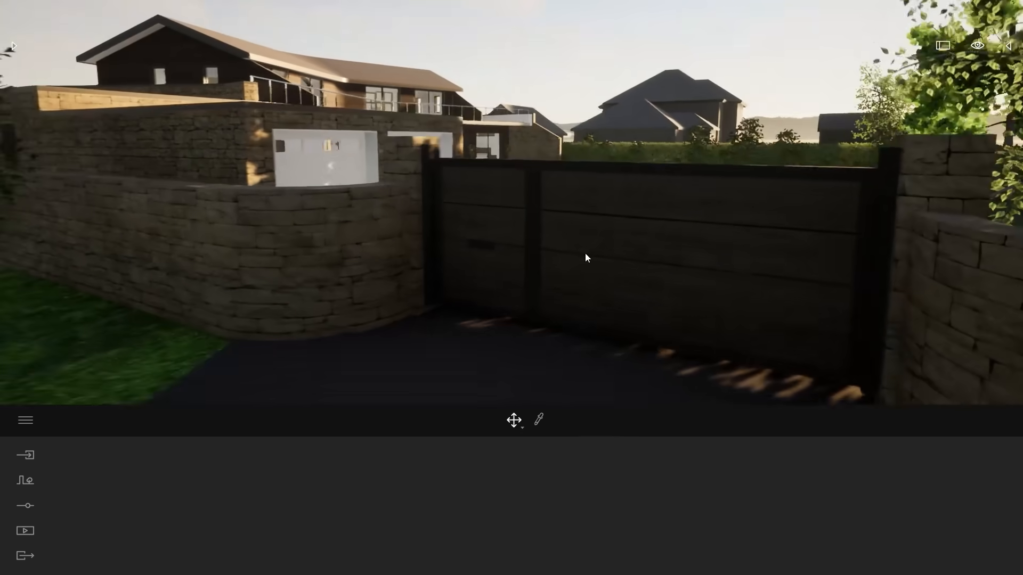
pyautogui.click(546, 245)
pyautogui.press('f')
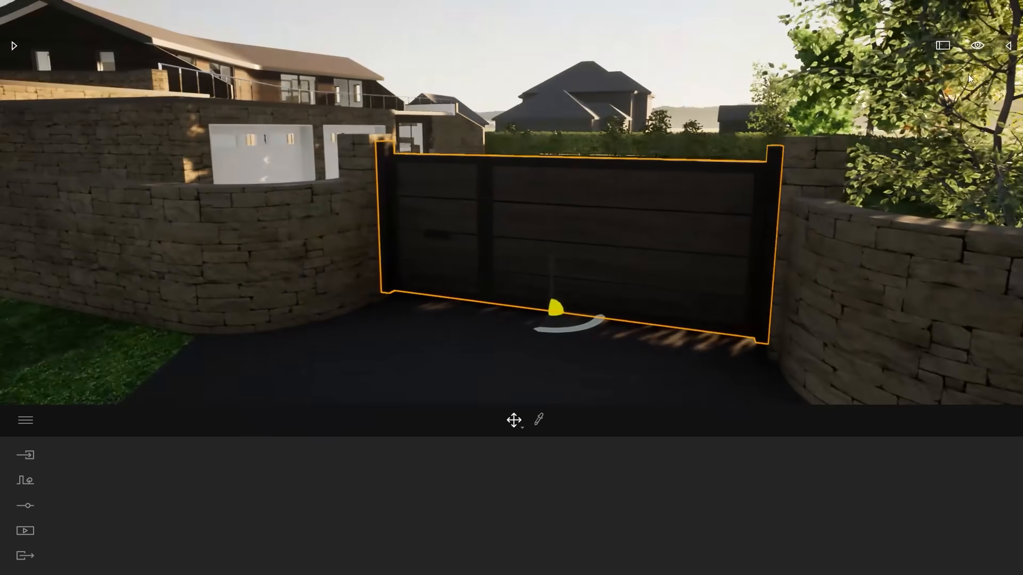
pyautogui.click(1007, 46)
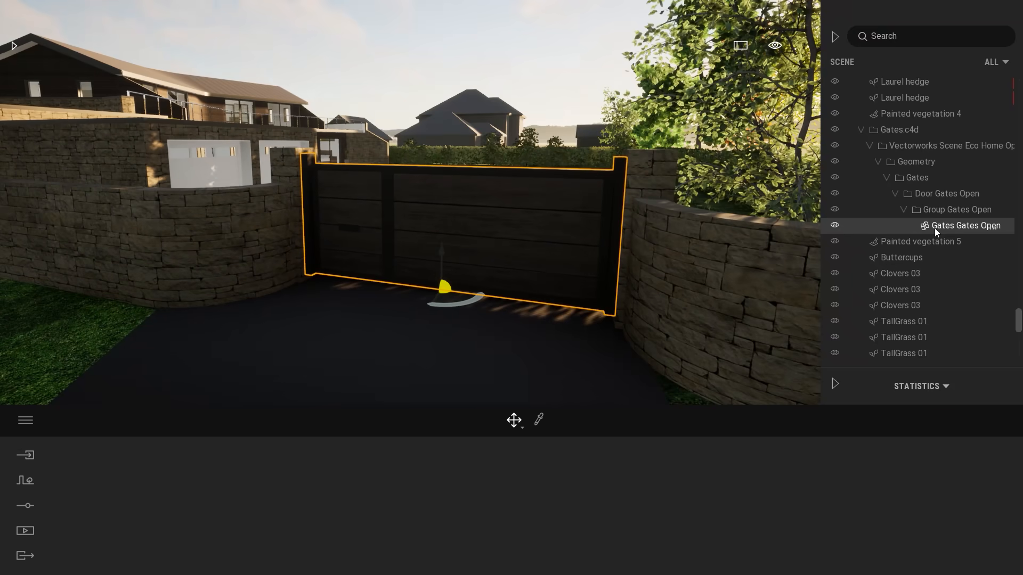
pyautogui.scroll(-3, 937, 230)
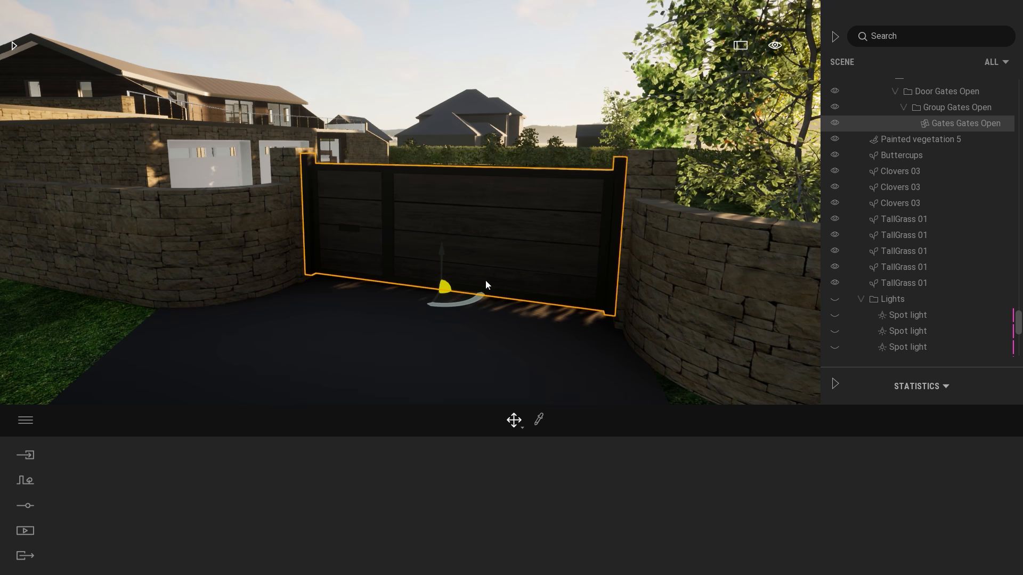
# Place a Translator animator from the library on the driveway, at the end of the gate nearest the garage.
pyautogui.click(13, 47)
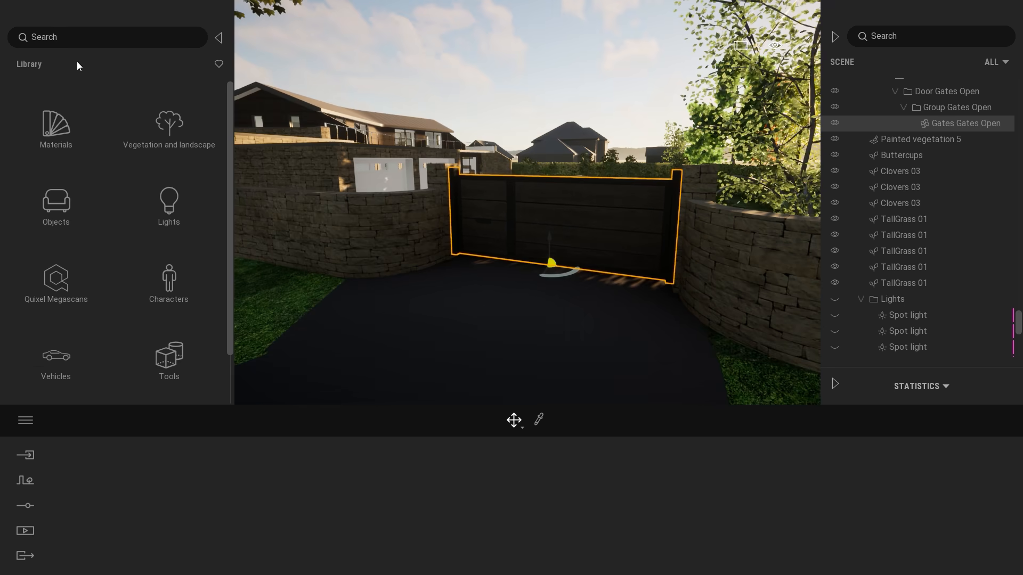
pyautogui.click(160, 349)
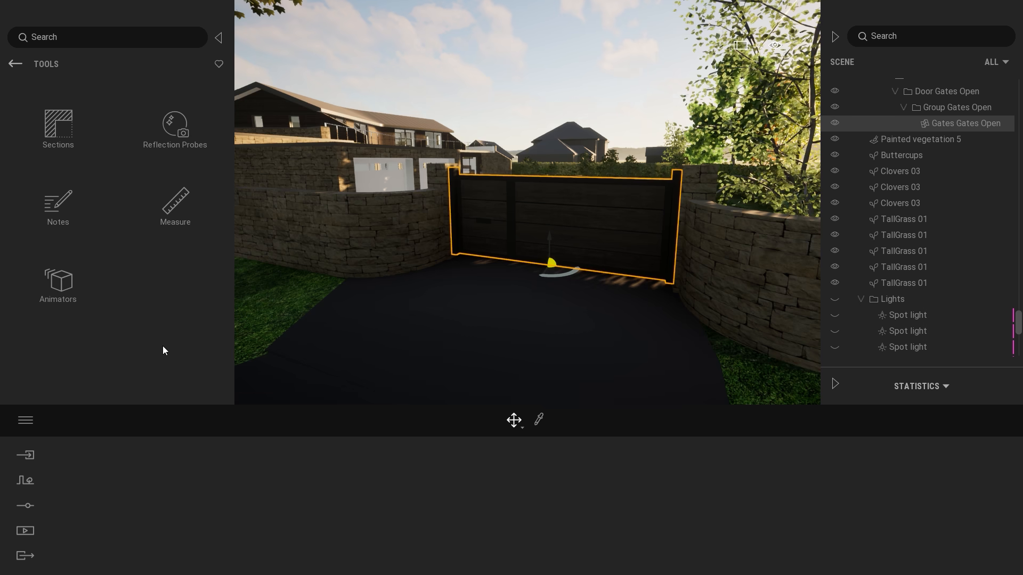
pyautogui.click(81, 294)
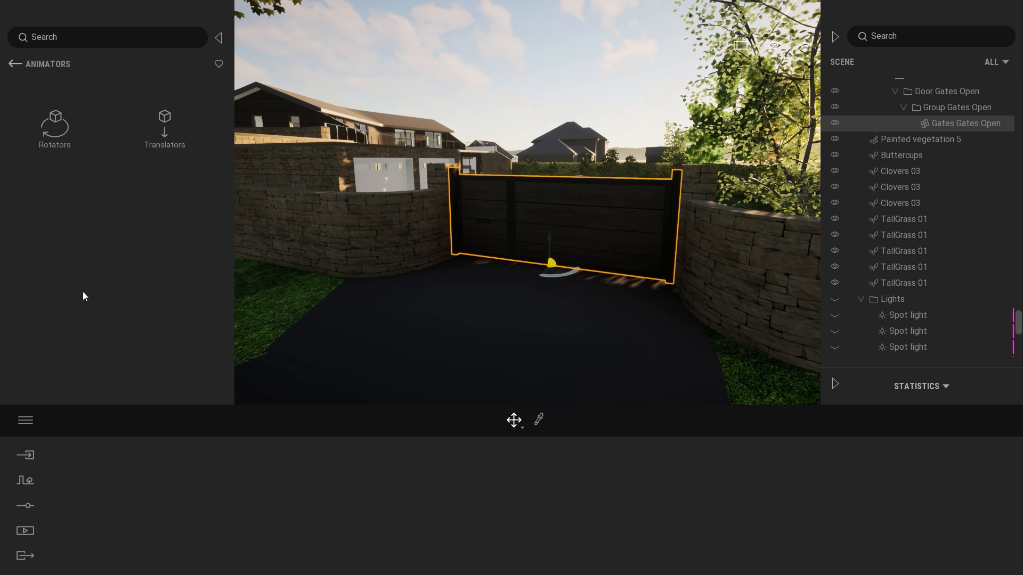
pyautogui.click(165, 121)
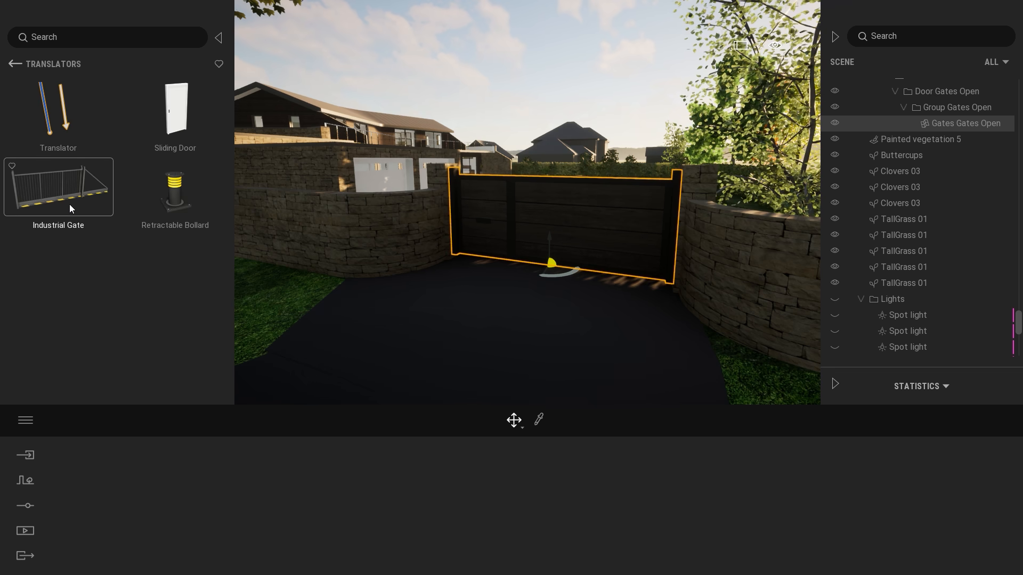
pyautogui.moveTo(48, 111); pyautogui.dragTo(480, 258)
pyautogui.moveTo(696, 328); pyautogui.dragTo(535, 283, button='right')
pyautogui.press('w')
pyautogui.moveTo(503, 274); pyautogui.dragTo(488, 286)
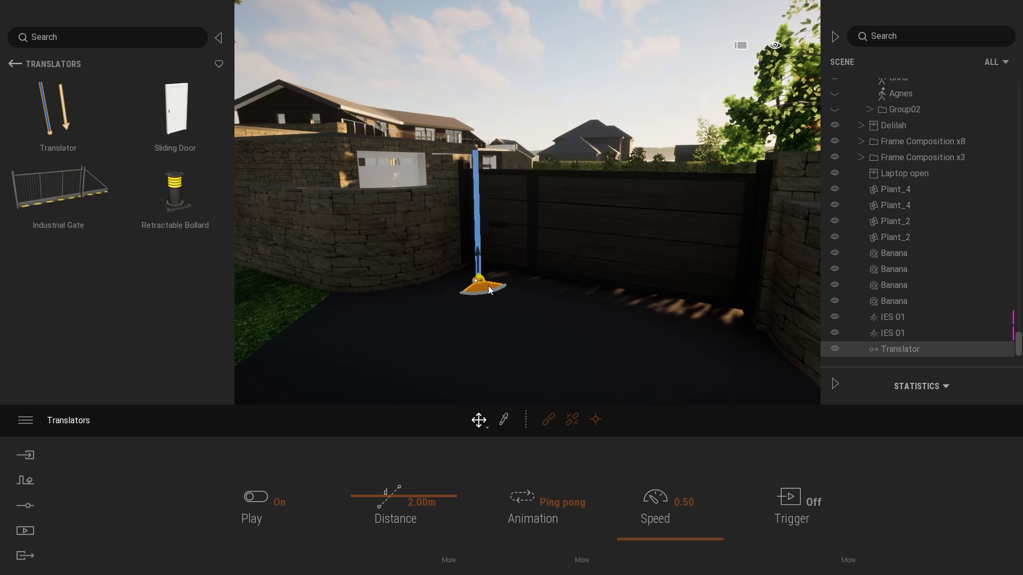
pyautogui.scroll(2, 484, 315)
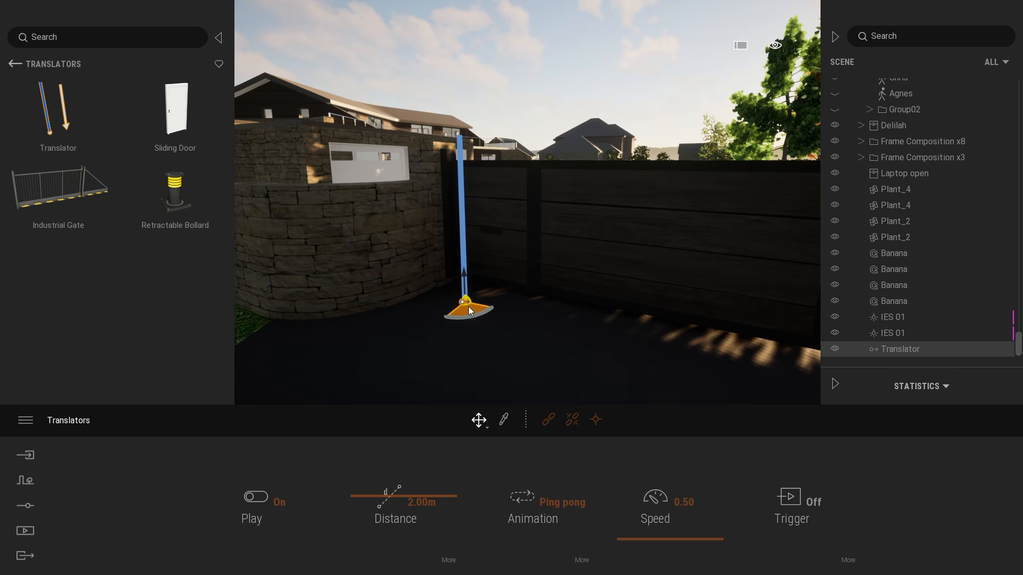
# Switch the Translator by the gate to rotation and tilt its path from upright to horizontal.
pyautogui.moveTo(493, 212); pyautogui.dragTo(524, 222, button='right')
pyautogui.press('s')
pyautogui.press('a')
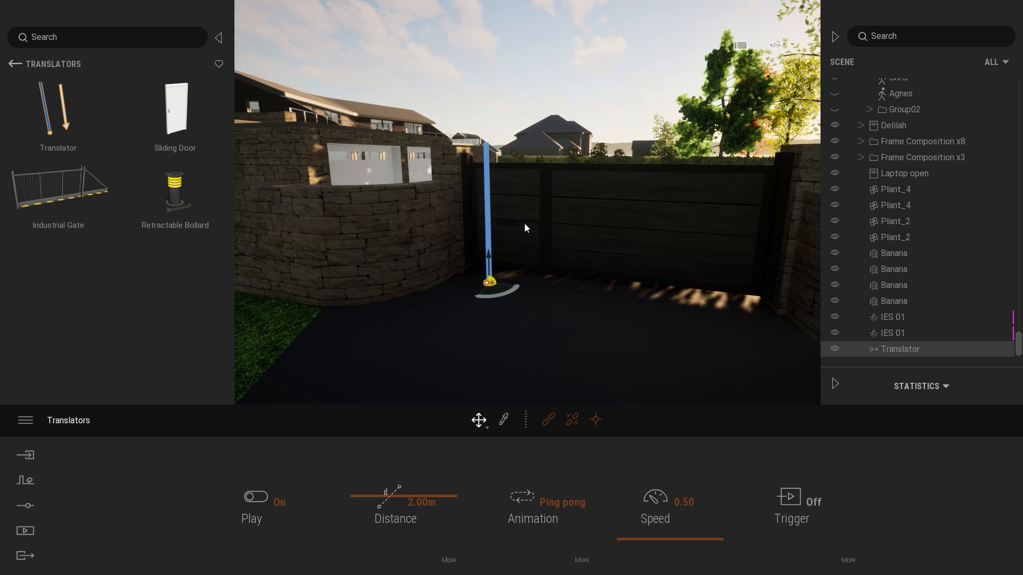
pyautogui.press('r')
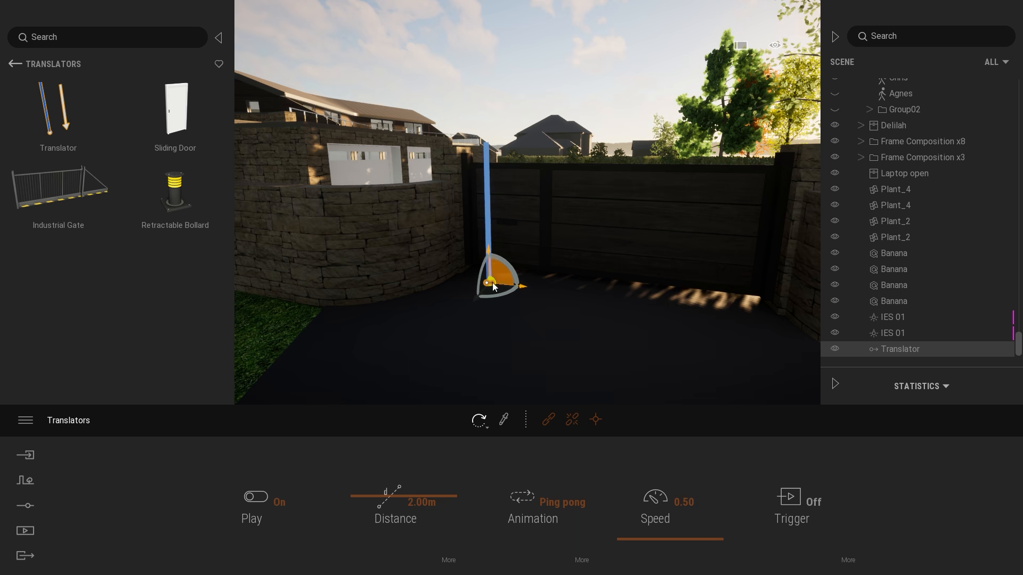
pyautogui.click(481, 425)
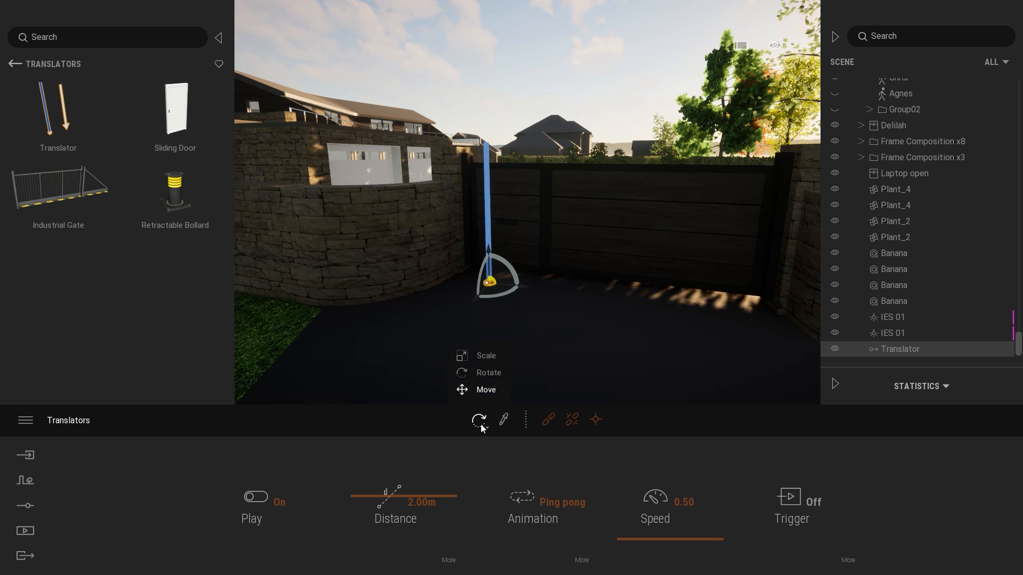
pyautogui.click(485, 373)
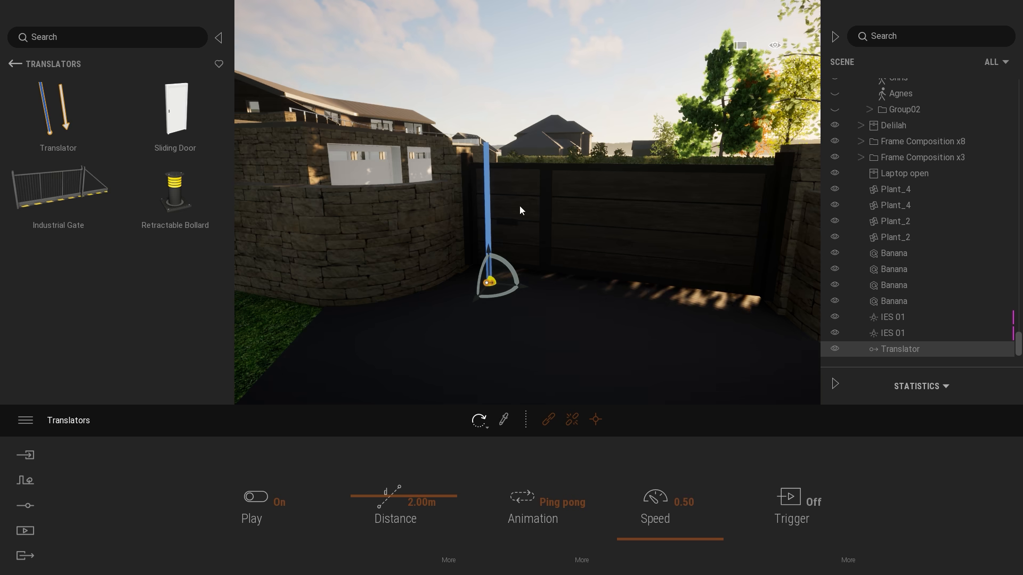
pyautogui.moveTo(503, 260); pyautogui.dragTo(562, 293)
pyautogui.moveTo(767, 241); pyautogui.dragTo(746, 249, button='right')
pyautogui.press('w')
pyautogui.moveTo(468, 325); pyautogui.dragTo(460, 281)
pyautogui.moveTo(461, 282); pyautogui.dragTo(524, 336, button='right')
# Rotate the horizontal Translator about the vertical axis until its path runs parallel to the foot of the gate.
pyautogui.press('s')
pyautogui.press('a')
pyautogui.moveTo(578, 242); pyautogui.dragTo(671, 206, button='right')
pyautogui.press('w')
pyautogui.press('w')
pyautogui.moveTo(461, 205); pyautogui.dragTo(461, 215, button='right')
pyautogui.press('w')
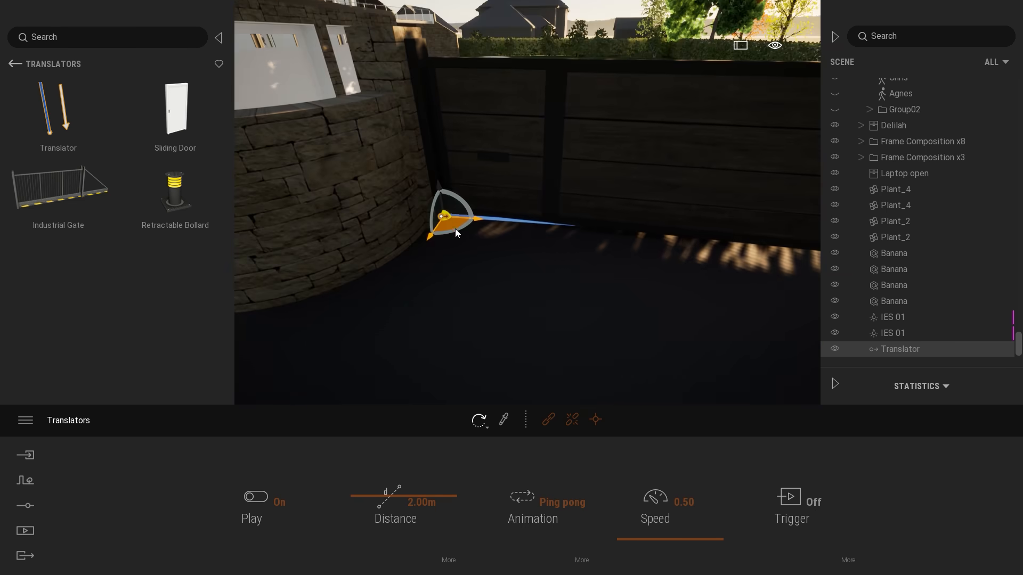
pyautogui.click(460, 237)
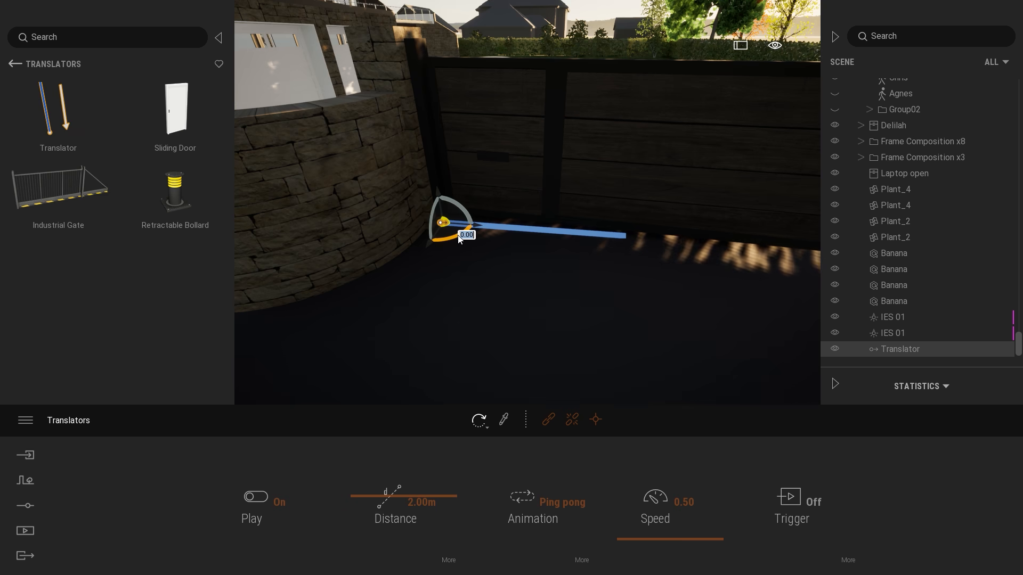
pyautogui.moveTo(440, 242); pyautogui.dragTo(472, 259)
# Turn the gate's Translator by 180 degrees about the vertical axis to reverse its direction of travel.
pyautogui.click(461, 238)
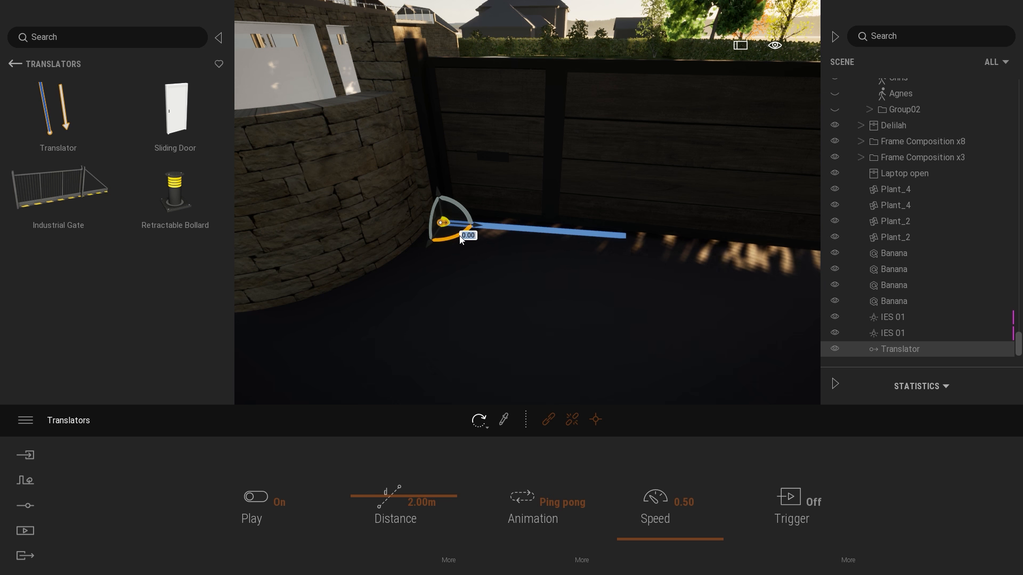
pyautogui.moveTo(455, 237)
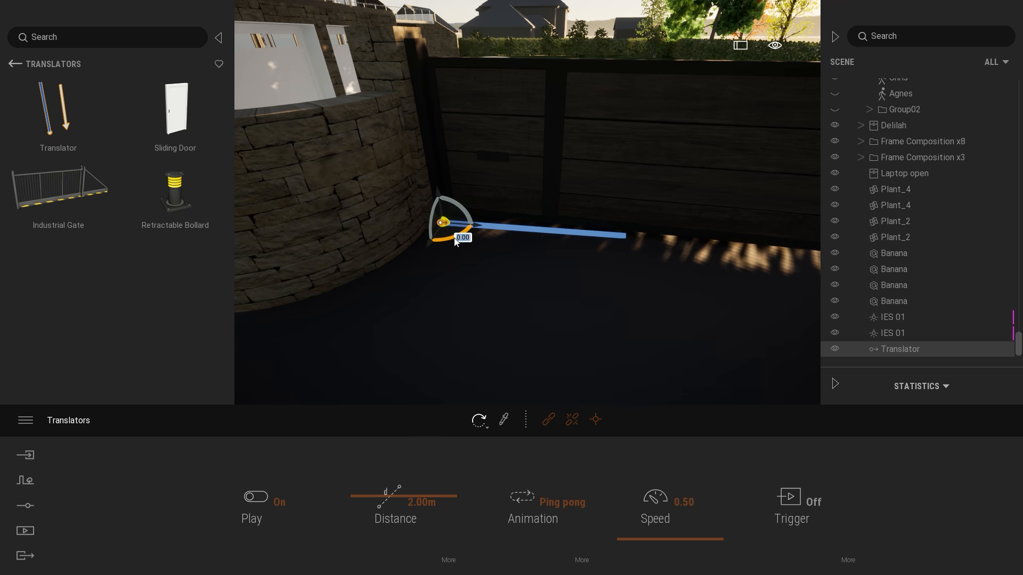
pyautogui.write('180')
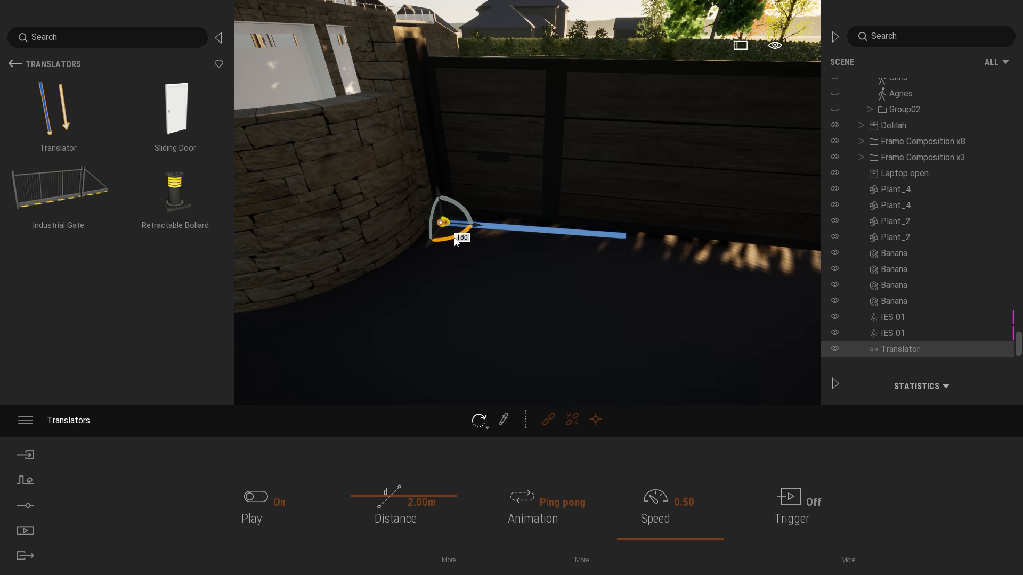
pyautogui.press('Return')
# Link the driveway entrance gate to the Translator so that the gate moves with it.
pyautogui.keyDown('shift'); pyautogui.moveTo(599, 175); pyautogui.dragTo(506, 189, button='middle'); pyautogui.keyUp('shift')
pyautogui.keyDown('shift'); pyautogui.moveTo(586, 240); pyautogui.dragTo(664, 212, button='middle'); pyautogui.keyUp('shift')
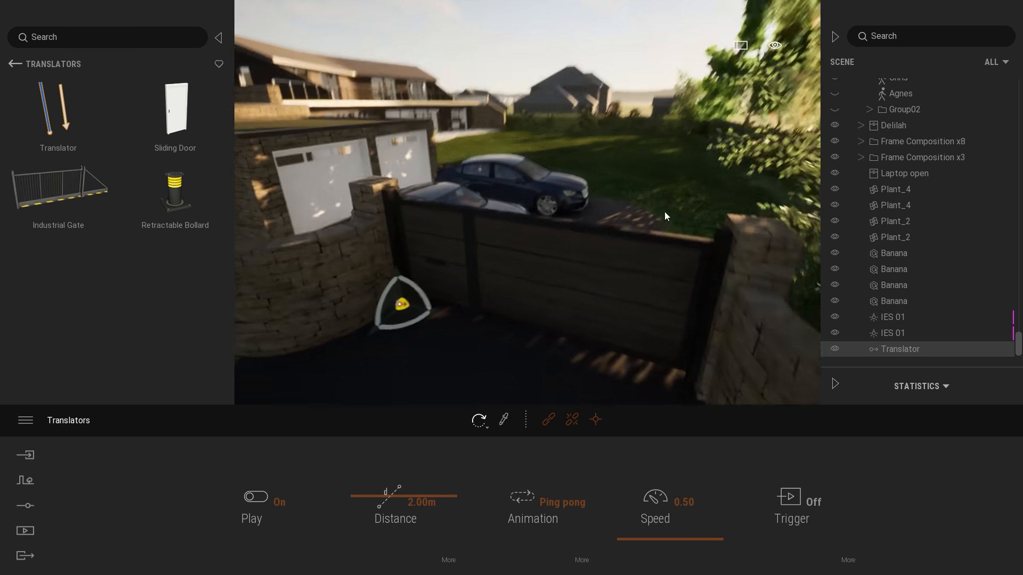
pyautogui.click(552, 418)
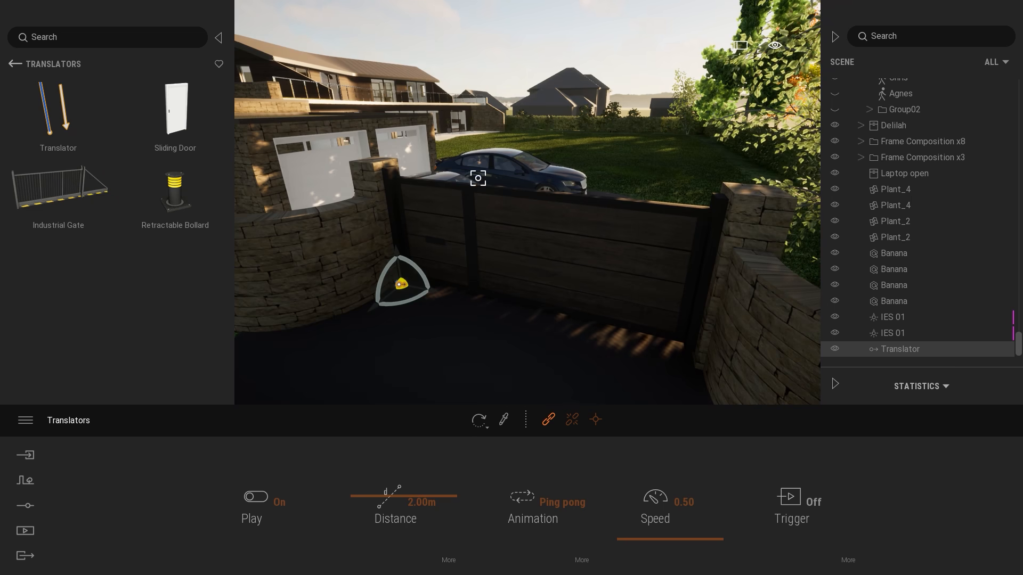
pyautogui.click(518, 222)
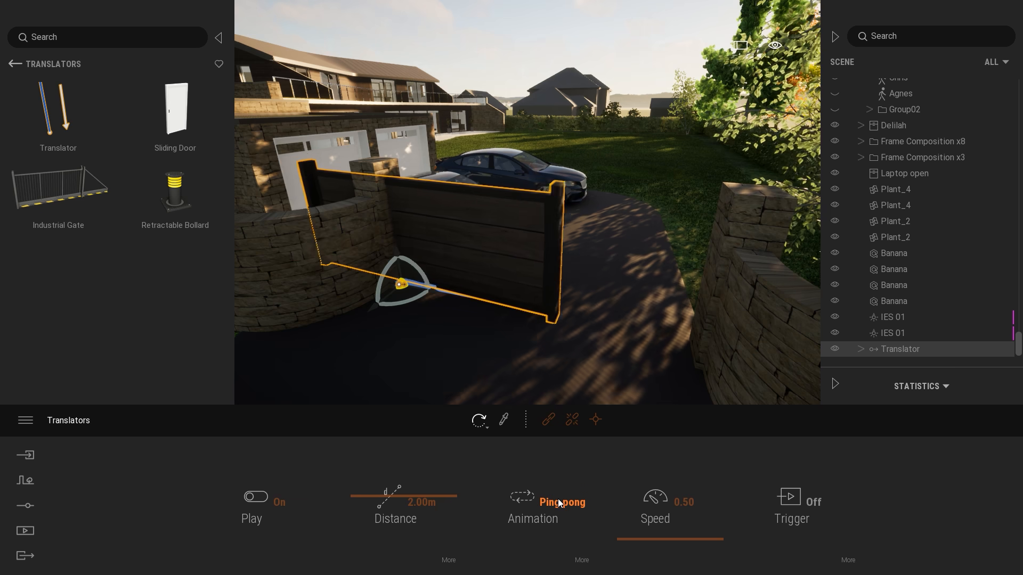
# Set the gate Translator's animation to Once and turn its trigger on.
pyautogui.keyDown('shift'); pyautogui.moveTo(543, 319); pyautogui.dragTo(624, 282, button='middle'); pyautogui.keyUp('shift')
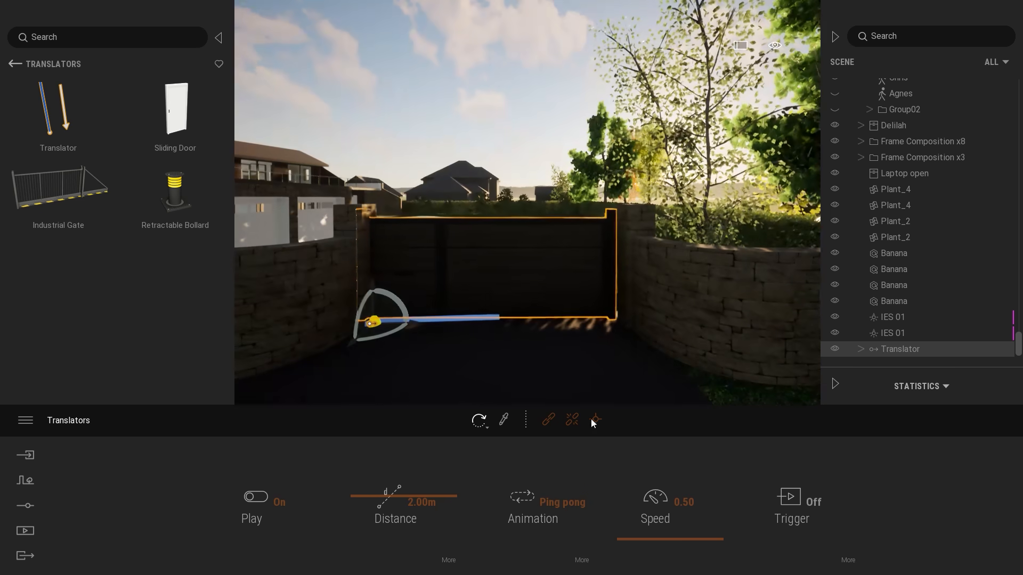
pyautogui.click(539, 521)
pyautogui.click(531, 421)
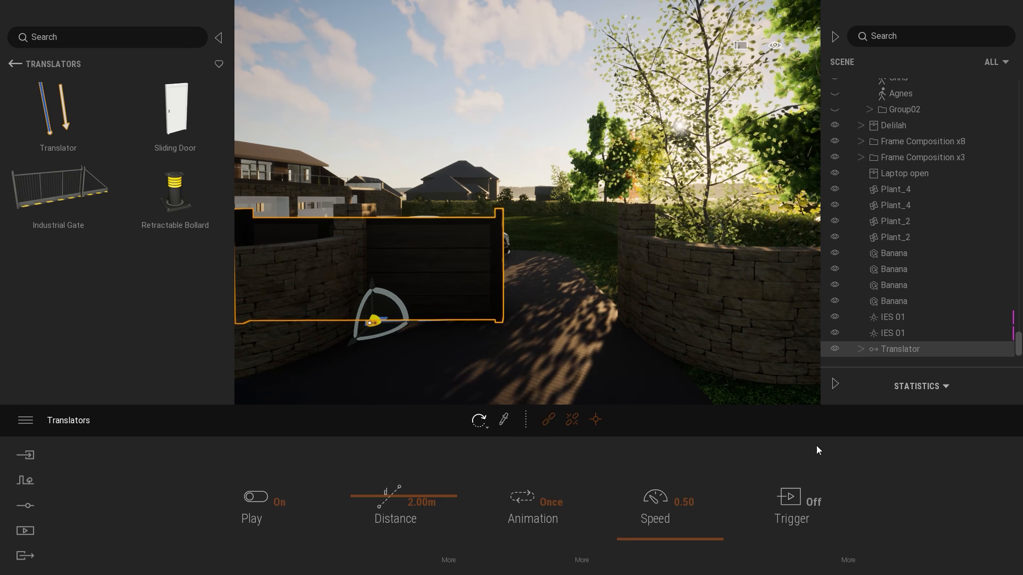
pyautogui.click(814, 507)
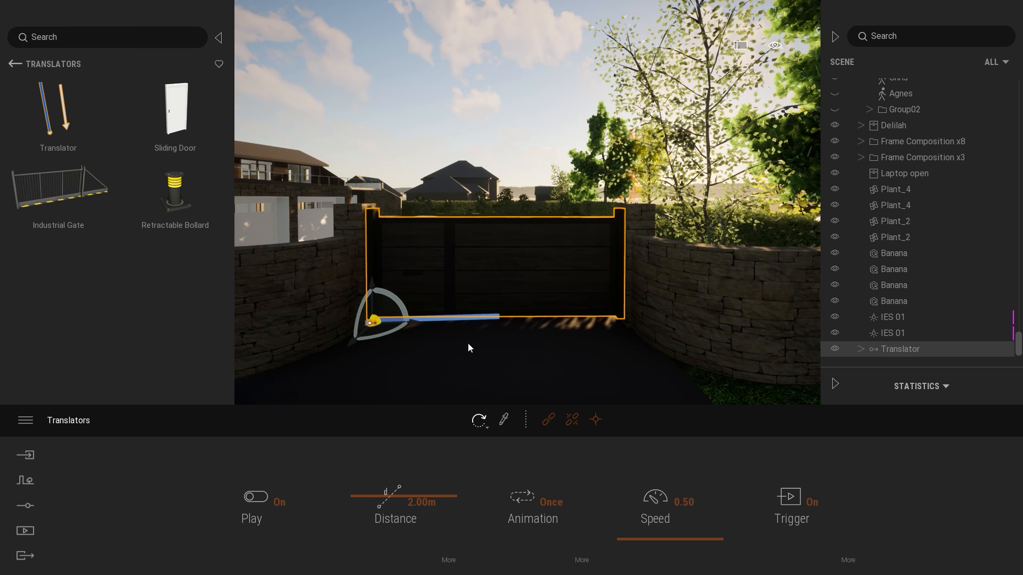
# Set the trigger zone of the gate's Translator to 4.9 m.
pyautogui.moveTo(635, 334); pyautogui.dragTo(618, 332, button='right')
pyautogui.click(849, 560)
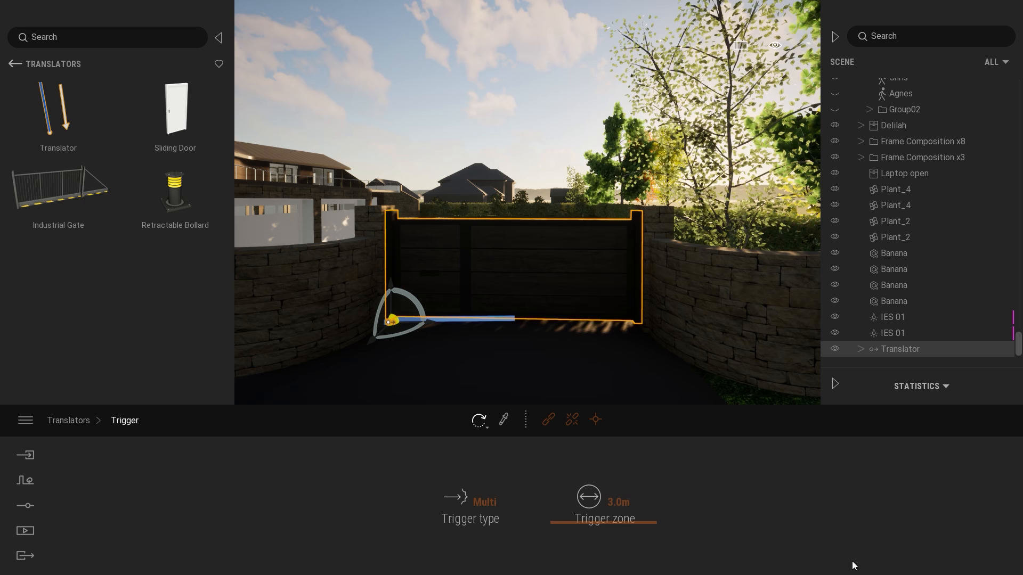
pyautogui.press('s')
pyautogui.moveTo(722, 273); pyautogui.dragTo(602, 314, button='right')
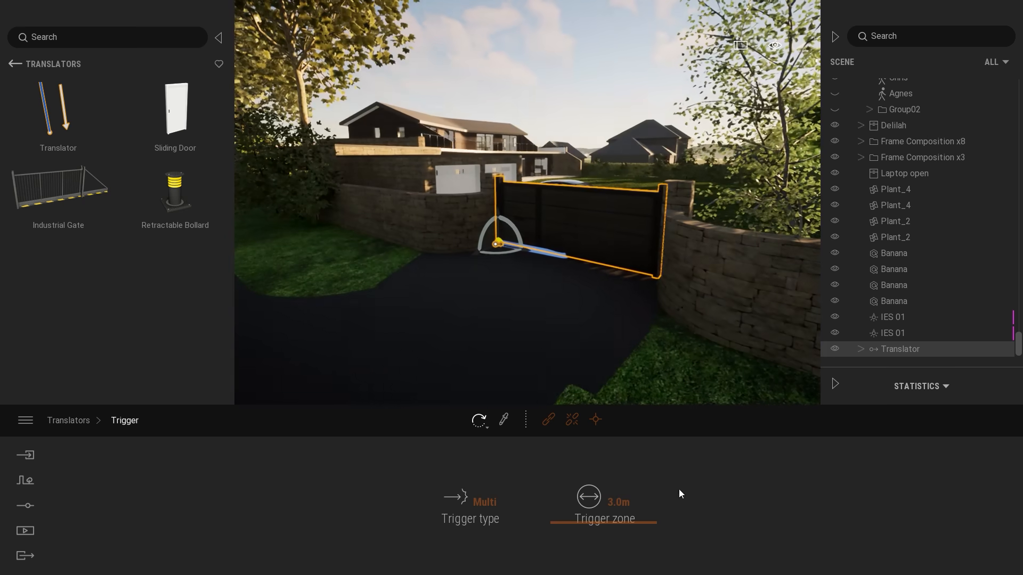
pyautogui.moveTo(619, 525); pyautogui.dragTo(608, 499)
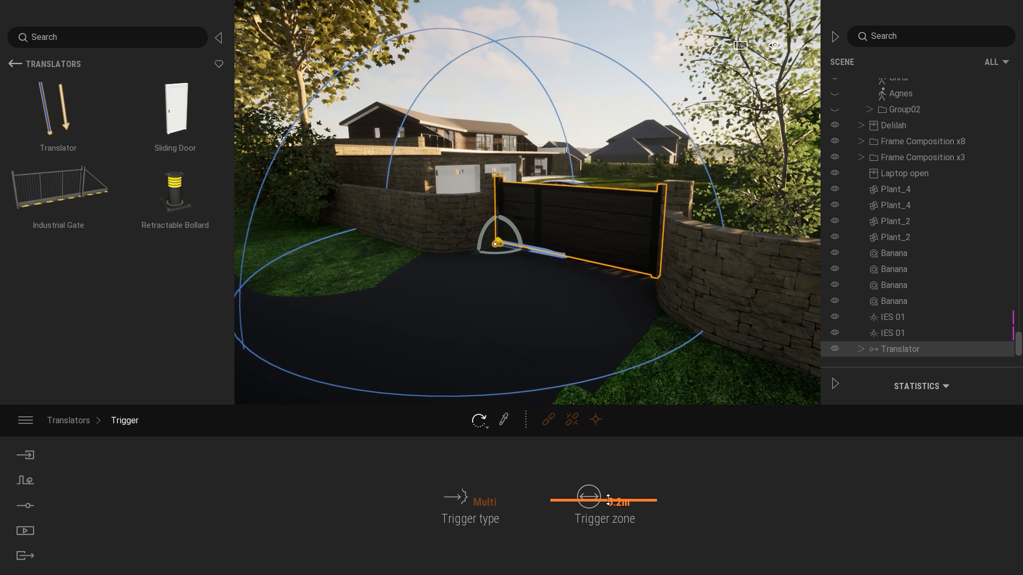
pyautogui.moveTo(608, 499); pyautogui.dragTo(611, 503)
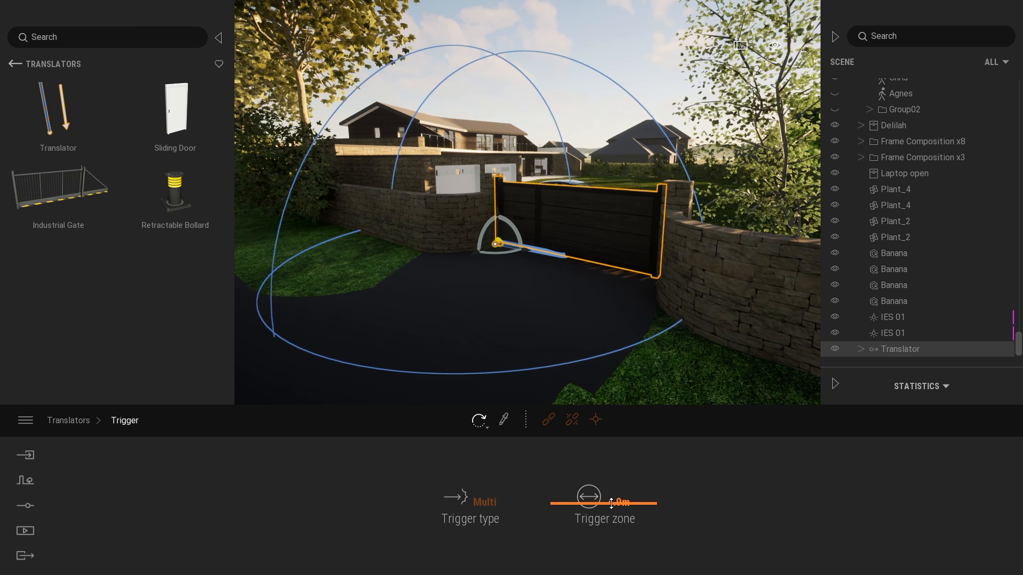
# Test the gate trigger by backing off along the road, deselecting the Translator and travelling through the entrance into the garden.
pyautogui.scroll(-3, 498, 271)
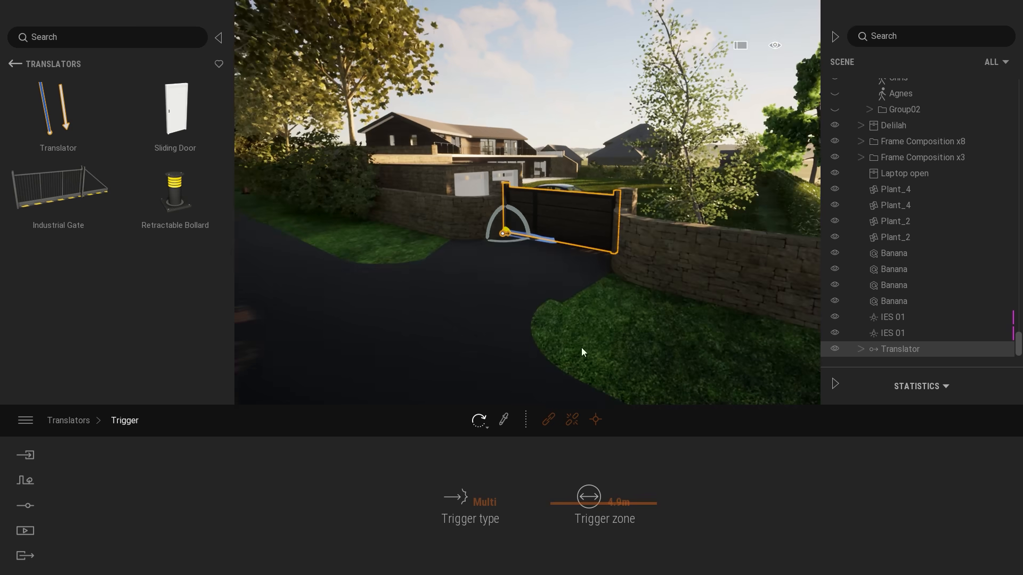
pyautogui.press('d')
pyautogui.moveTo(611, 218); pyautogui.dragTo(533, 220, button='right')
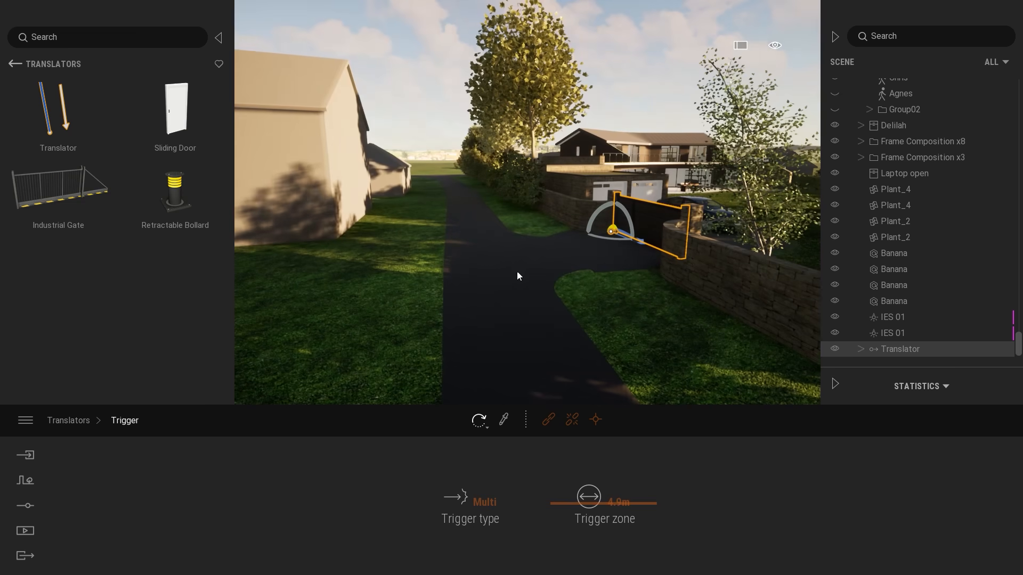
pyautogui.moveTo(534, 266); pyautogui.dragTo(497, 298, button='right')
pyautogui.press('w')
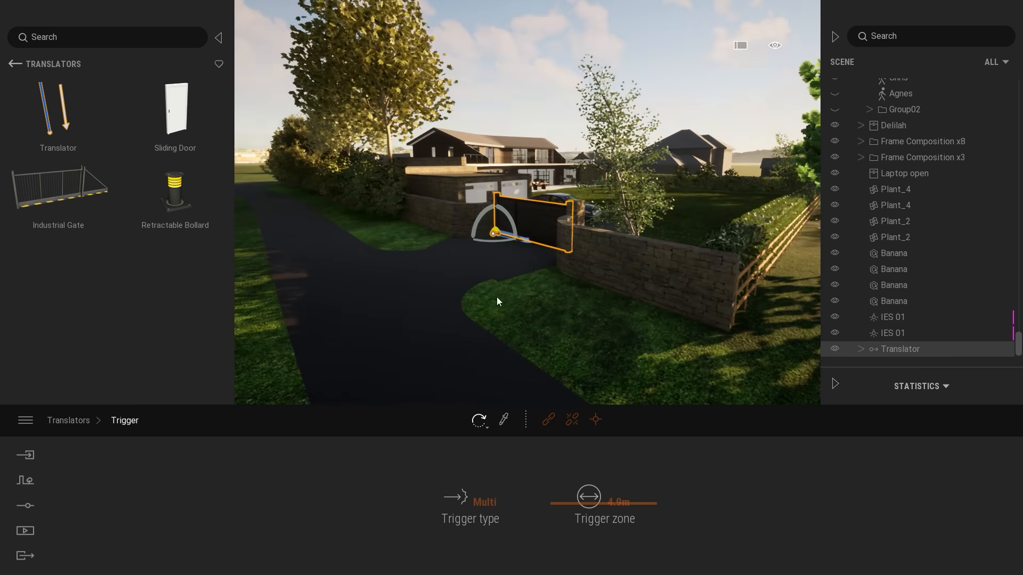
pyautogui.moveTo(565, 307); pyautogui.dragTo(539, 309, button='right')
pyautogui.press('w')
pyautogui.moveTo(575, 504); pyautogui.dragTo(578, 504)
pyautogui.press('Escape')
pyautogui.moveTo(520, 326); pyautogui.dragTo(495, 317, button='right')
pyautogui.press('w')
pyautogui.press('q')
pyautogui.press('w')
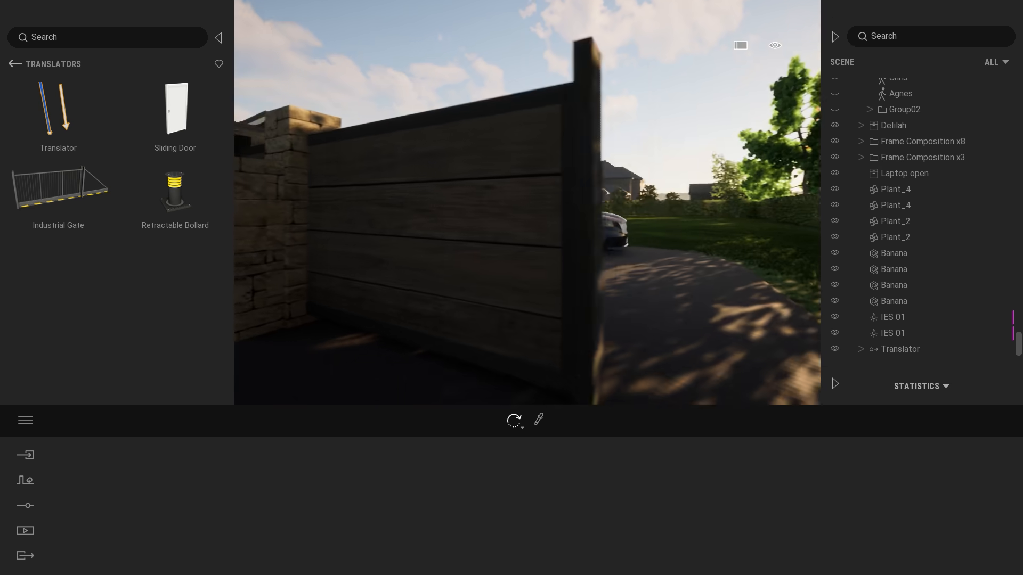
pyautogui.press('d')
pyautogui.moveTo(495, 316); pyautogui.dragTo(378, 316, button='right')
pyautogui.press('s')
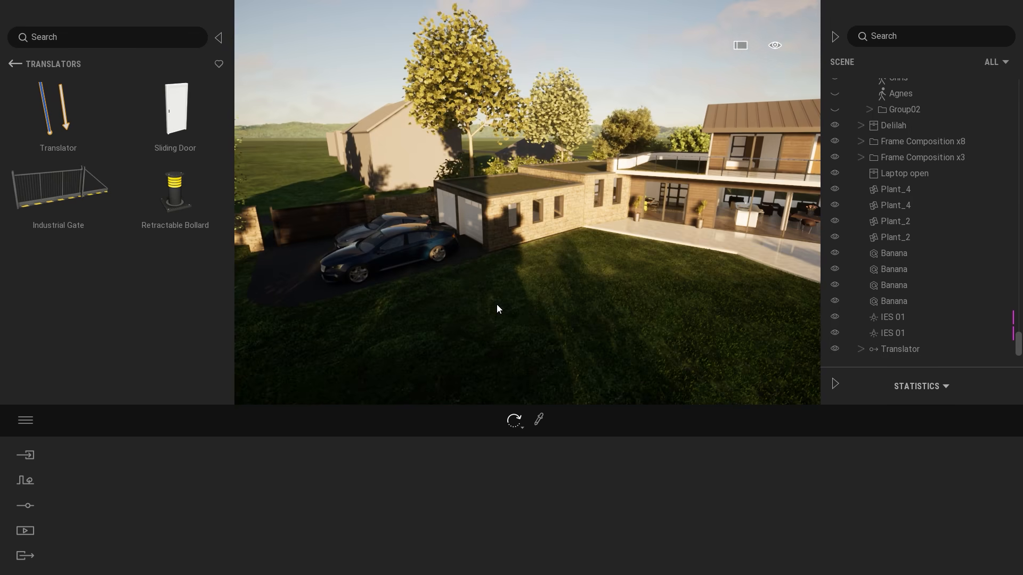
# Approach the glazed sliding doors on the house's terrace and show the scene hierarchy.
pyautogui.moveTo(496, 305); pyautogui.dragTo(717, 294, button='right')
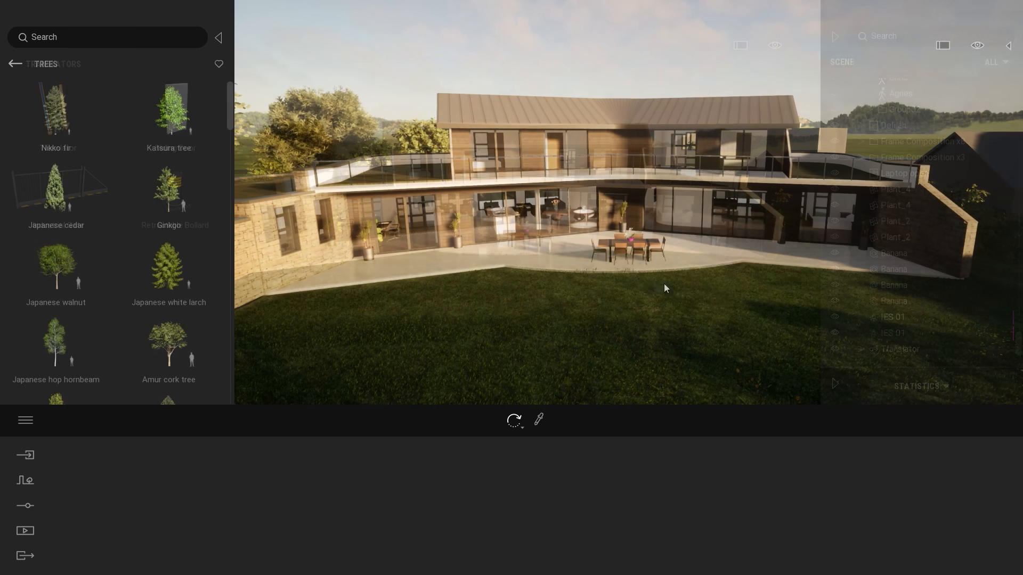
pyautogui.press('w')
pyautogui.moveTo(645, 280); pyautogui.dragTo(580, 279, button='right')
pyautogui.press('a')
pyautogui.moveTo(613, 262); pyautogui.dragTo(720, 235)
pyautogui.click(1008, 46)
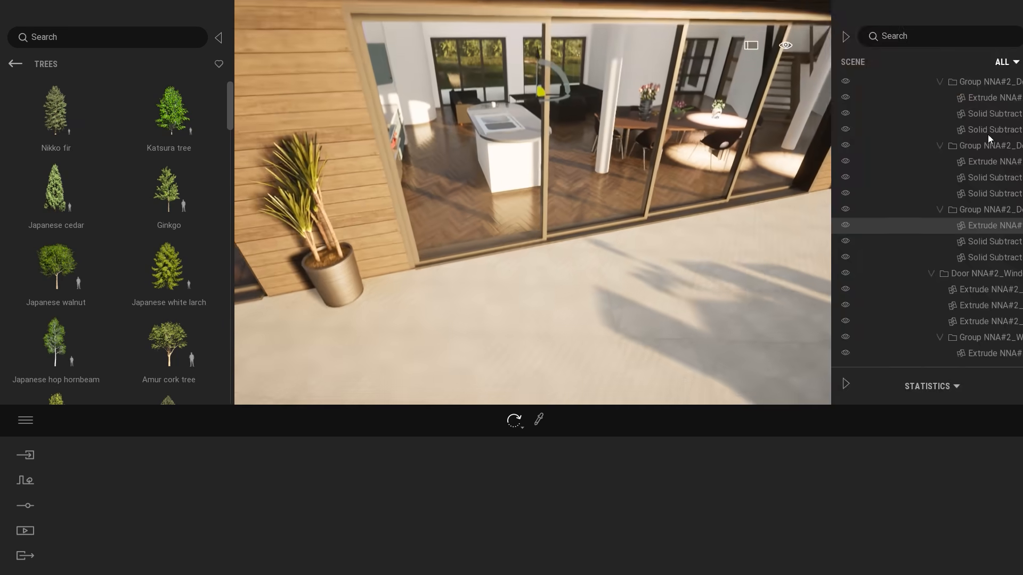
# Try rotating a panel part of the terrace sliding door, undo the changes and clear the selection.
pyautogui.click(945, 221)
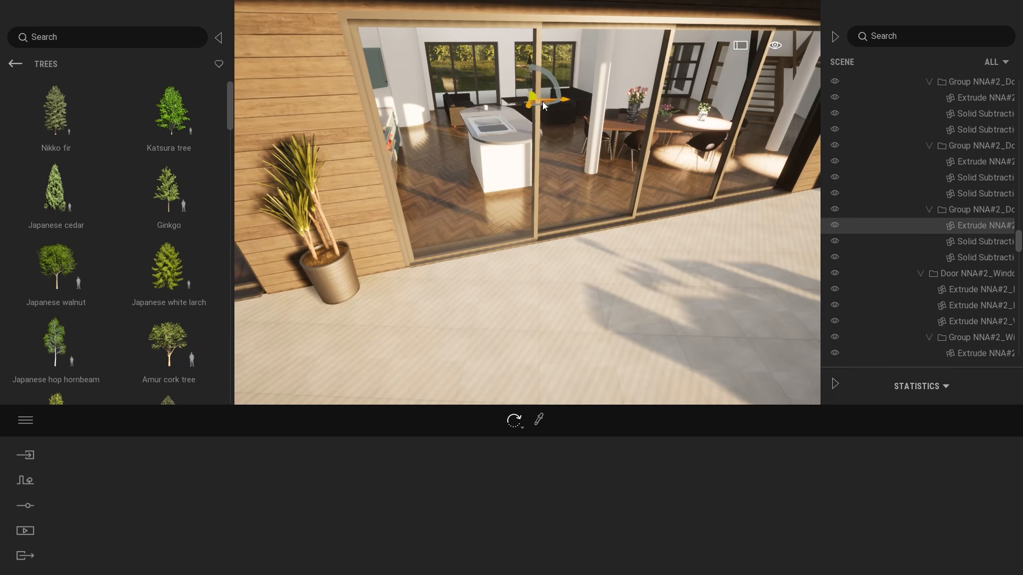
pyautogui.moveTo(647, 258); pyautogui.dragTo(647, 160, button='right')
pyautogui.press('w')
pyautogui.click(557, 128)
pyautogui.press('s')
pyautogui.moveTo(638, 206); pyautogui.dragTo(634, 261, button='right')
pyautogui.moveTo(541, 113); pyautogui.dragTo(568, 115)
pyautogui.click(547, 123)
pyautogui.hotkey('ctrl', 'z')
pyautogui.hotkey('ctrl', 'z')
pyautogui.hotkey('ctrl', 'z')
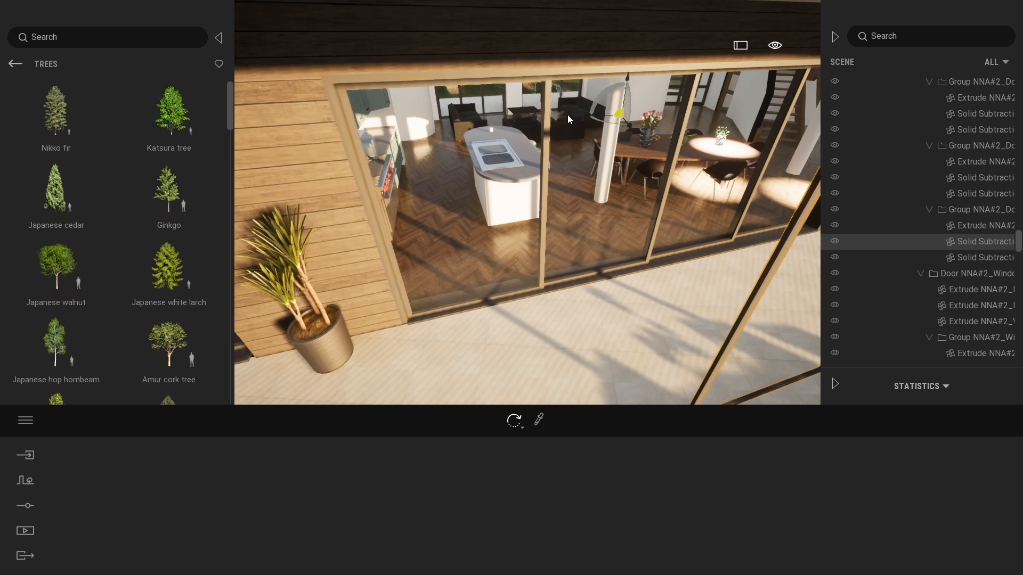
pyautogui.keyDown('shift'); pyautogui.moveTo(567, 114); pyautogui.dragTo(597, 215, button='middle'); pyautogui.keyUp('shift')
pyautogui.press('Escape')
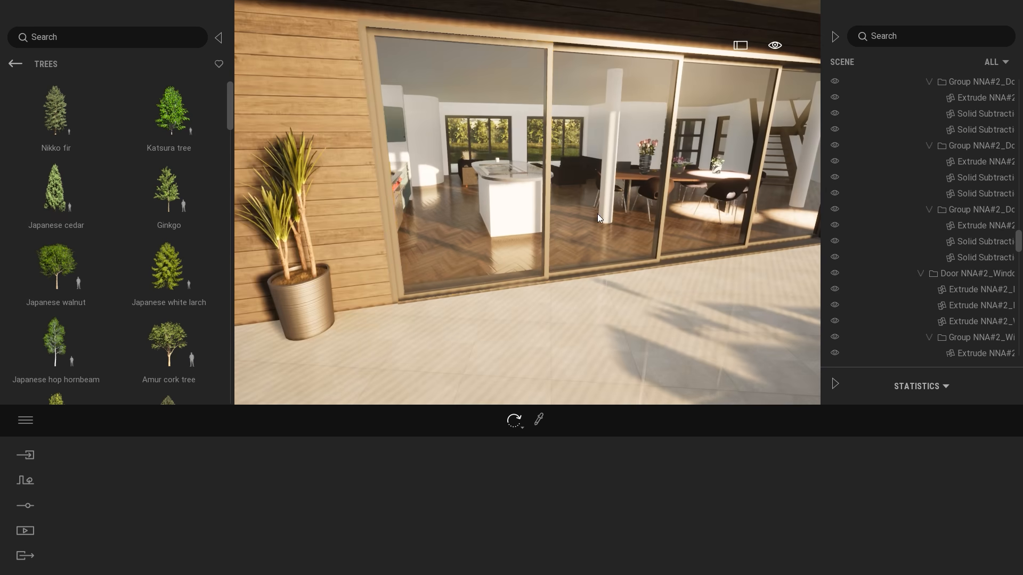
# Place a second Translator from the library's animator tools on the terrace, at the foot of the sliding door's first mullion.
pyautogui.click(13, 63)
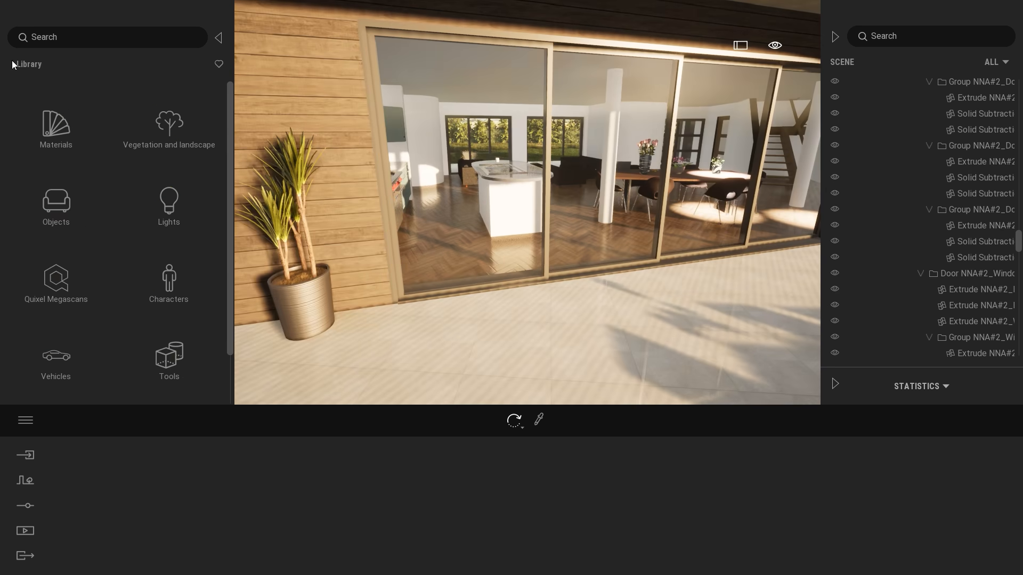
pyautogui.click(170, 354)
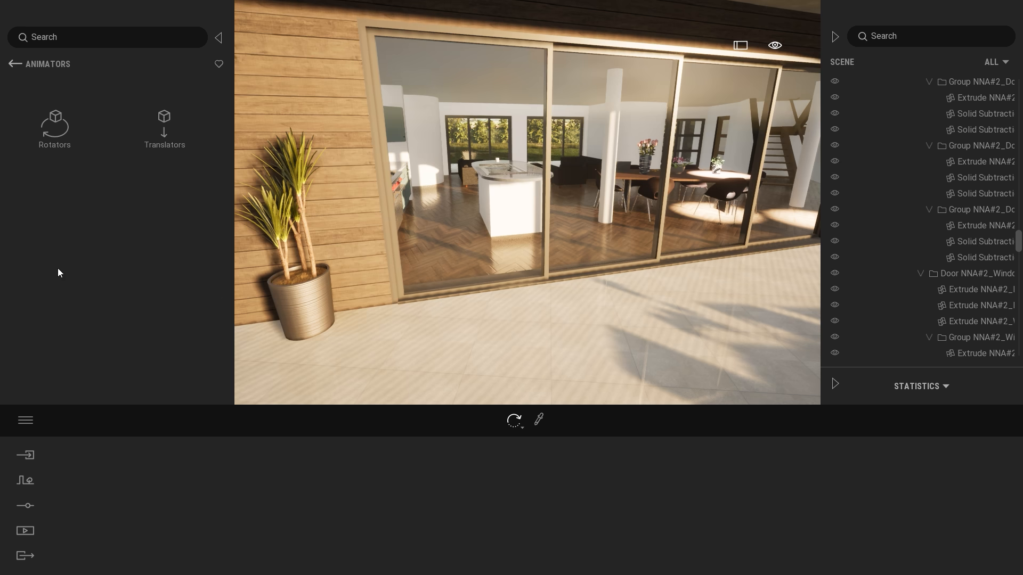
pyautogui.click(153, 114)
pyautogui.moveTo(34, 91); pyautogui.dragTo(585, 319)
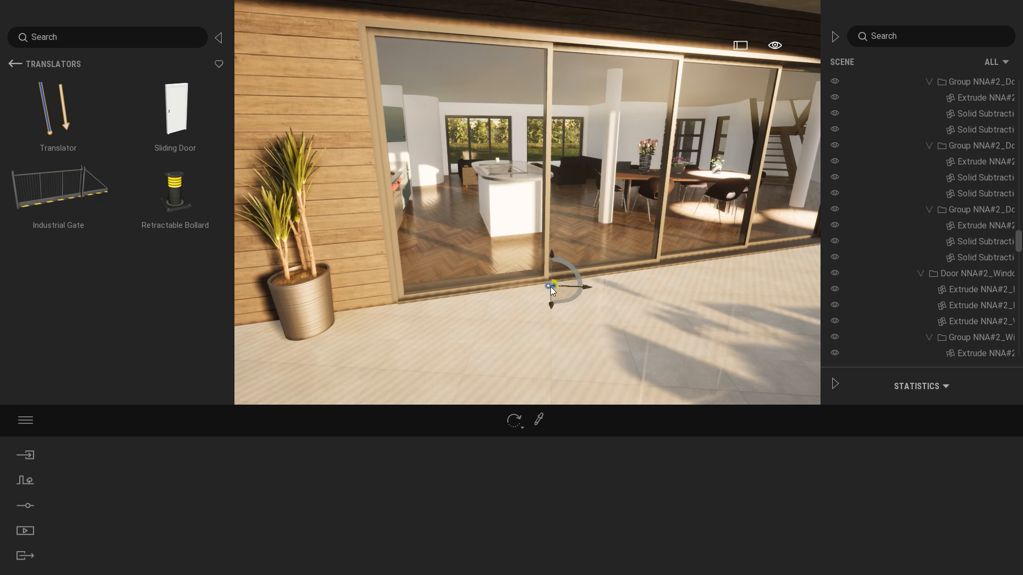
# Rotate the new Translator by 90 degrees to lie flat, and align its path with the sliding door's threshold.
pyautogui.write('90')
pyautogui.press('Return')
pyautogui.keyDown('shift'); pyautogui.moveTo(538, 261); pyautogui.dragTo(527, 346, button='middle'); pyautogui.keyUp('shift')
pyautogui.keyDown('shift'); pyautogui.moveTo(603, 178); pyautogui.dragTo(607, 223, button='middle'); pyautogui.keyUp('shift')
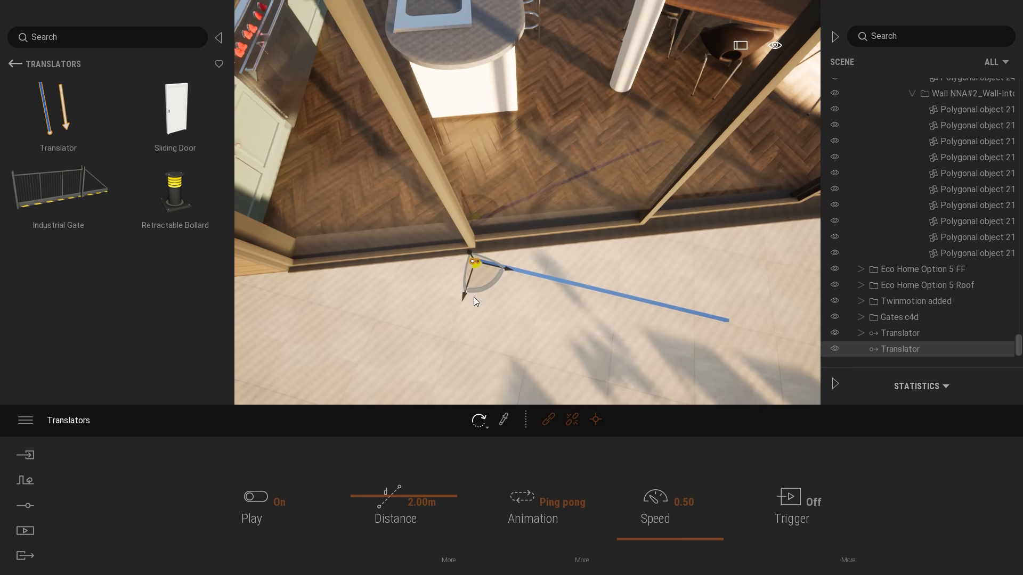
pyautogui.moveTo(488, 289); pyautogui.dragTo(505, 287)
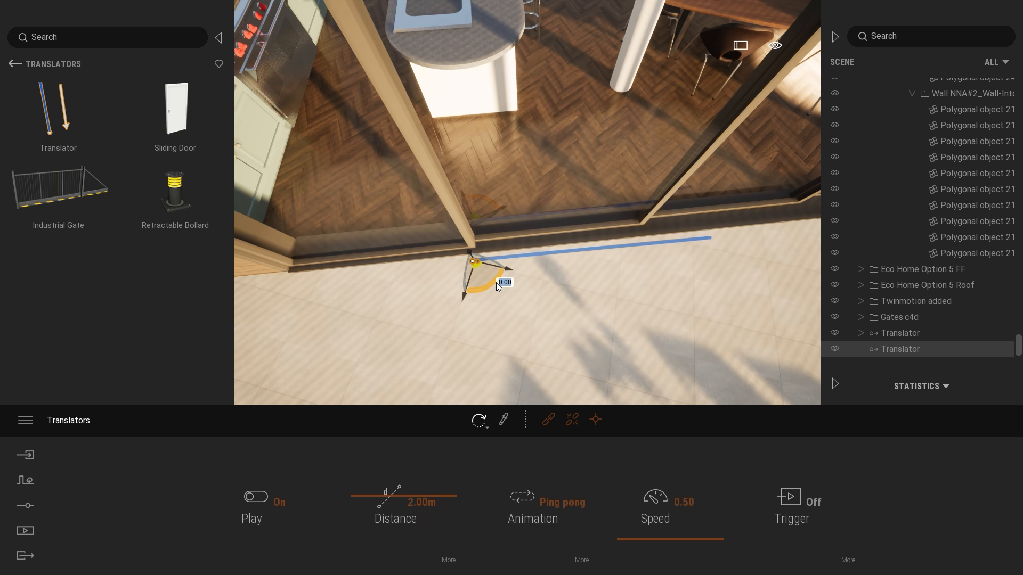
pyautogui.moveTo(530, 263); pyautogui.dragTo(449, 163, button='right')
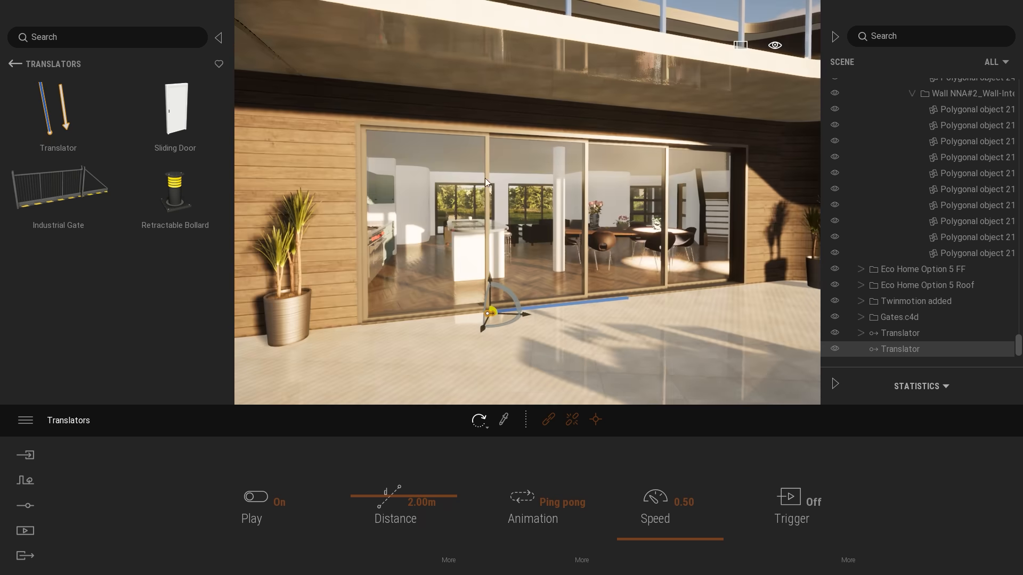
# Link the glazing and frame parts of the first sliding door panel to the new Translator with Object link.
pyautogui.scroll(2, 602, 173)
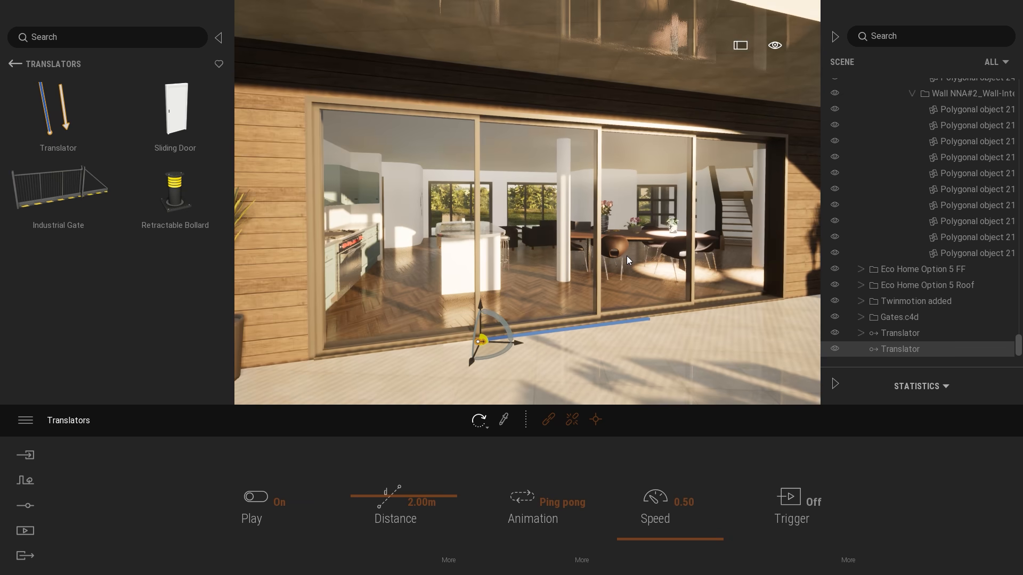
pyautogui.moveTo(626, 255); pyautogui.dragTo(616, 267, button='right')
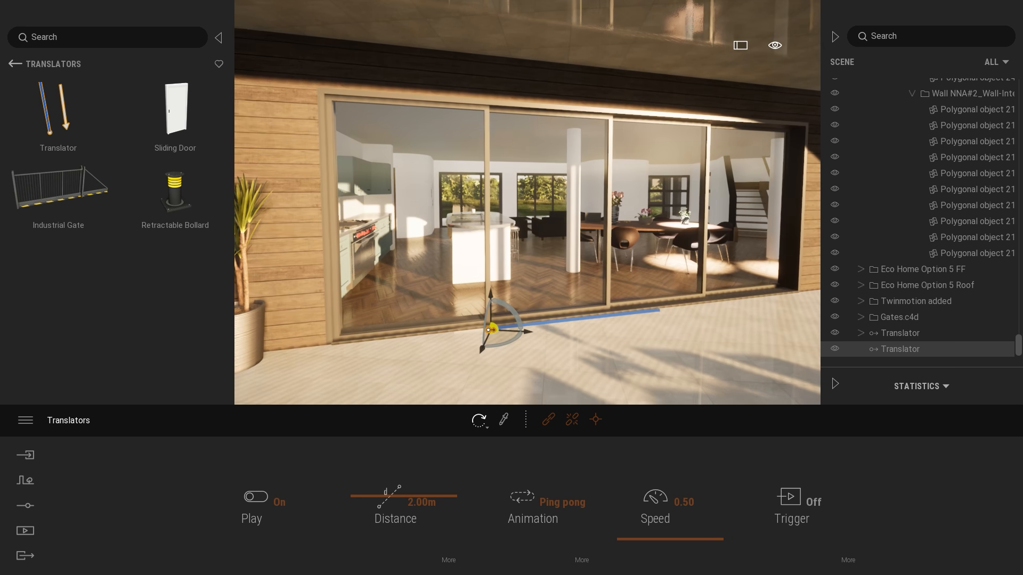
pyautogui.moveTo(684, 259); pyautogui.dragTo(674, 270, button='right')
pyautogui.scroll(2, 675, 270)
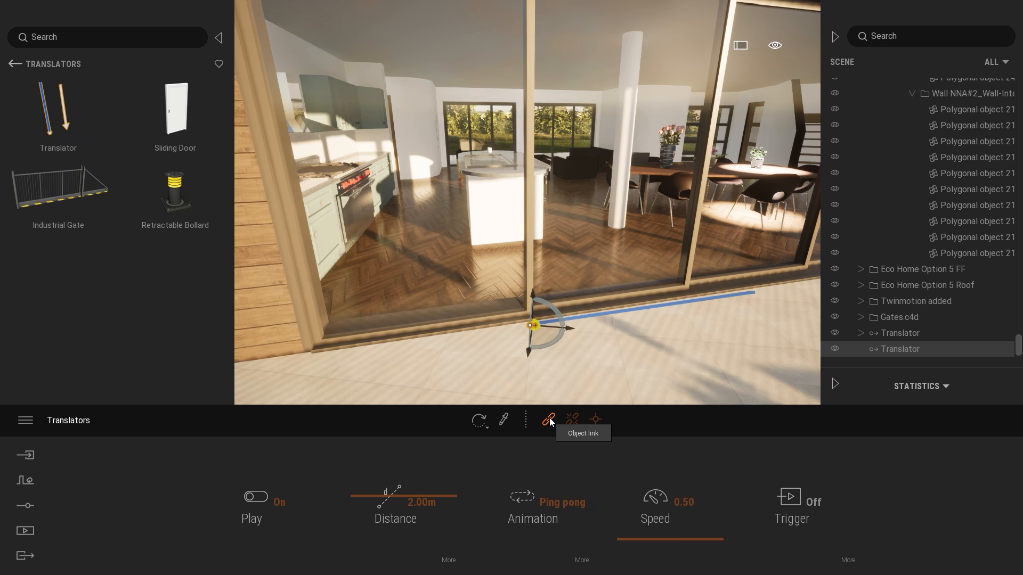
pyautogui.click(474, 120)
pyautogui.moveTo(315, 166); pyautogui.dragTo(310, 142, button='right')
pyautogui.scroll(2, 311, 142)
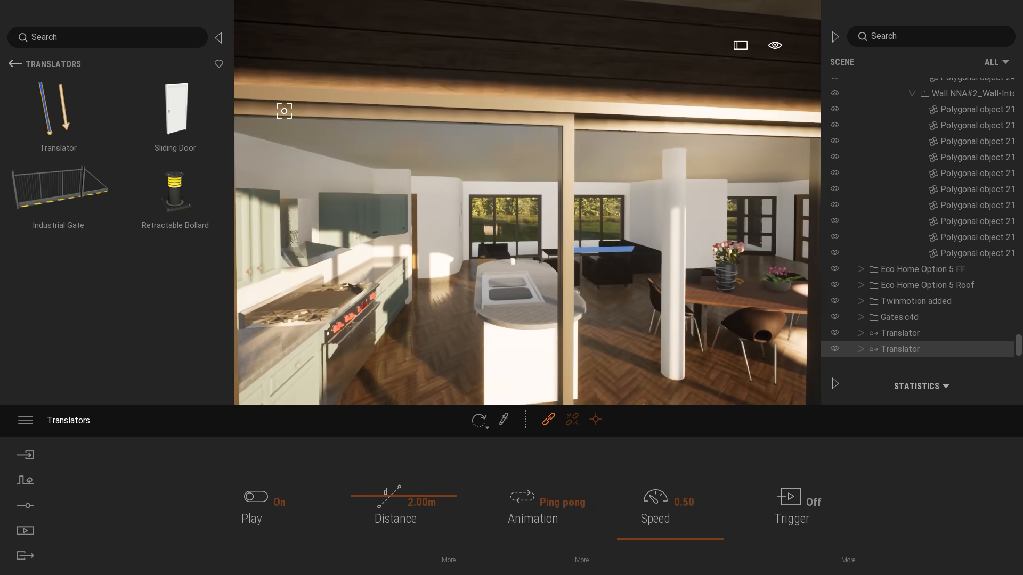
pyautogui.moveTo(507, 138); pyautogui.dragTo(498, 142, button='right')
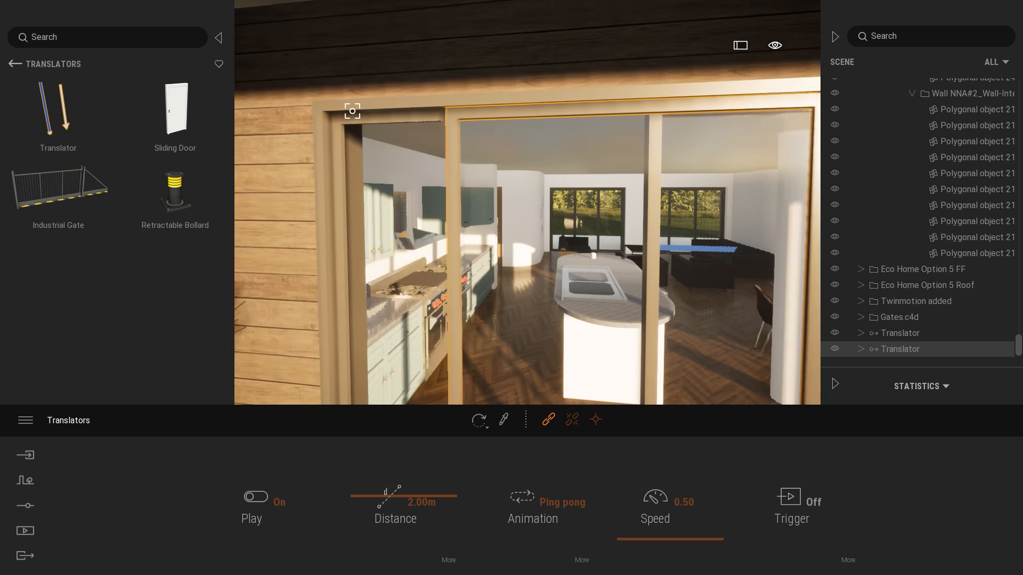
pyautogui.press('Escape')
pyautogui.scroll(-3, 571, 154)
pyautogui.moveTo(462, 316)
pyautogui.mouseDown(button='right')
pyautogui.moveTo(475, 327)
pyautogui.moveTo(458, 326)
pyautogui.mouseUp(button='right')
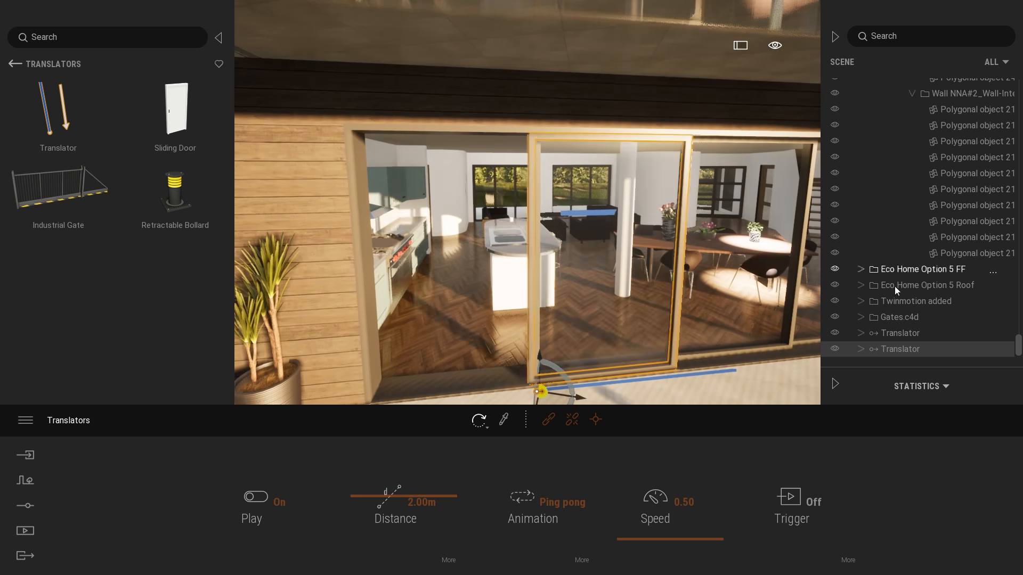
# Examine the door parts linked under the new Translator in the scene hierarchy, checking each one in turn.
pyautogui.click(862, 350)
pyautogui.scroll(-1, 944, 350)
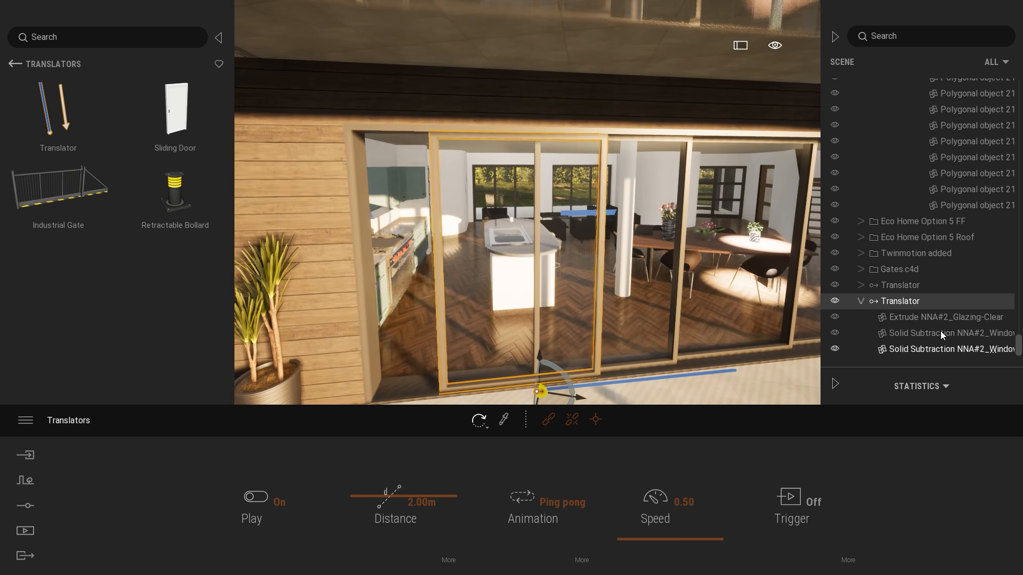
pyautogui.click(941, 317)
pyautogui.click(950, 335)
pyautogui.click(954, 349)
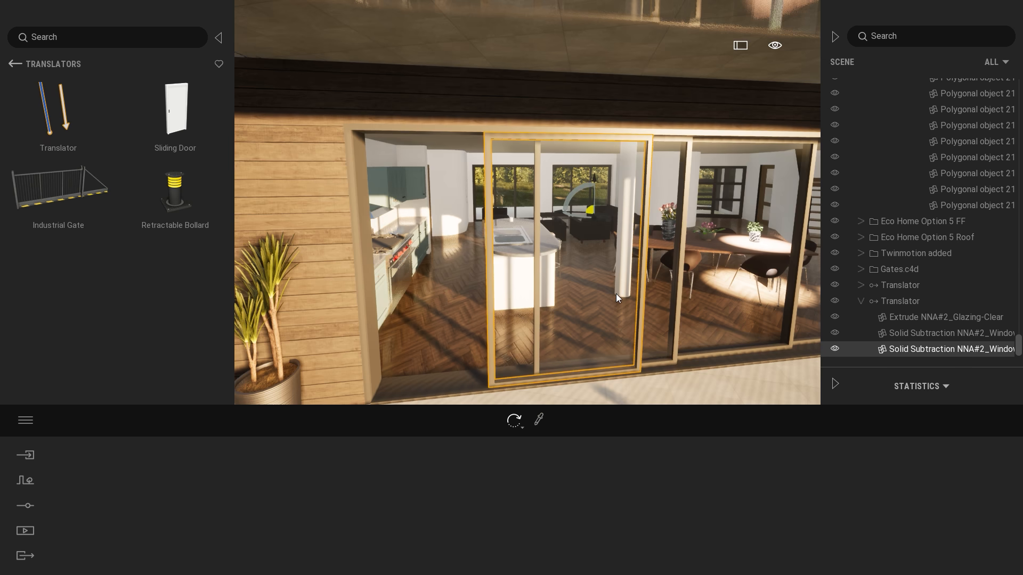
pyautogui.click(899, 302)
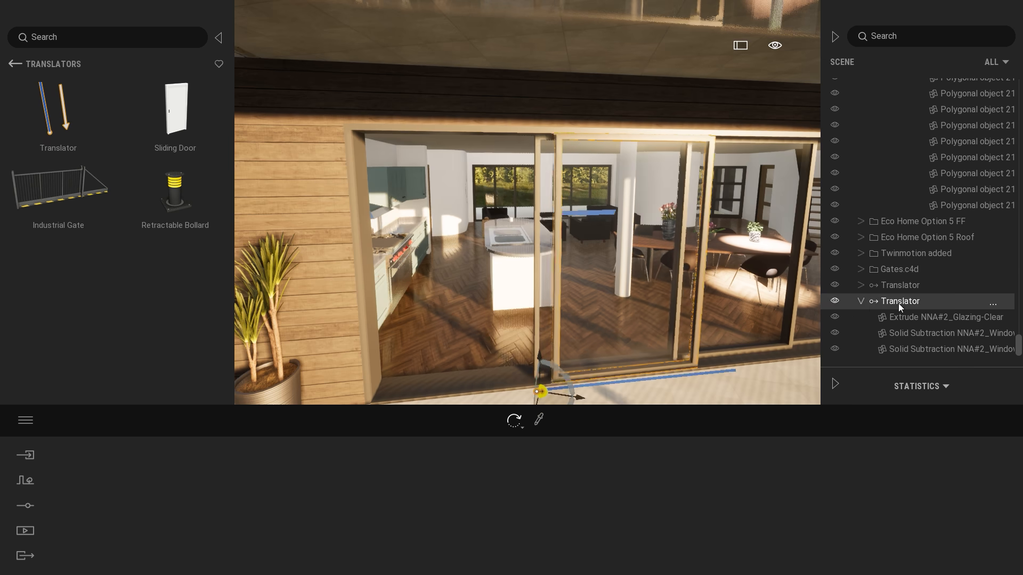
pyautogui.click(861, 301)
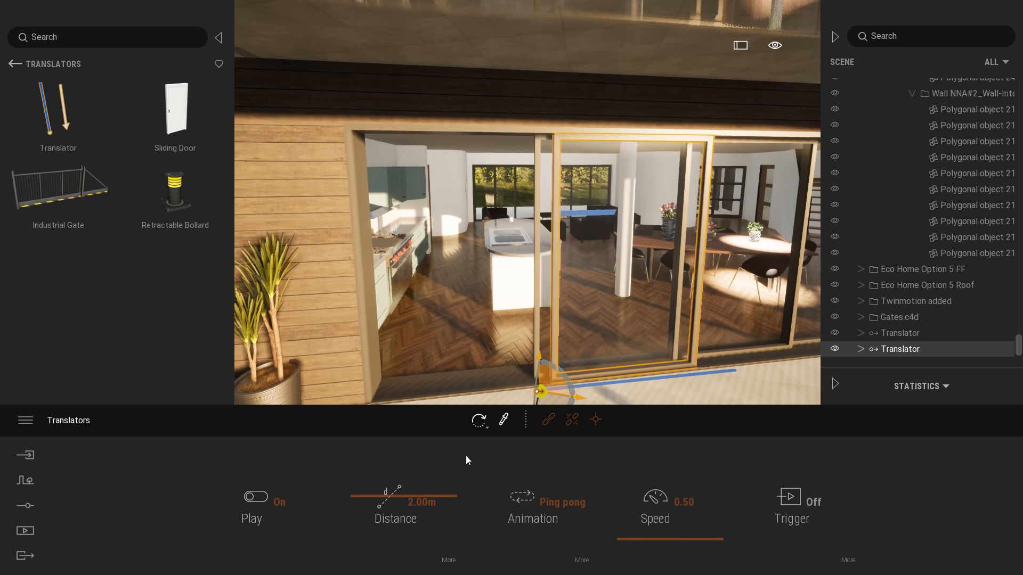
# Enable the trigger on the sliding door's Translator and set its animation to Once.
pyautogui.moveTo(596, 375); pyautogui.dragTo(611, 385, button='right')
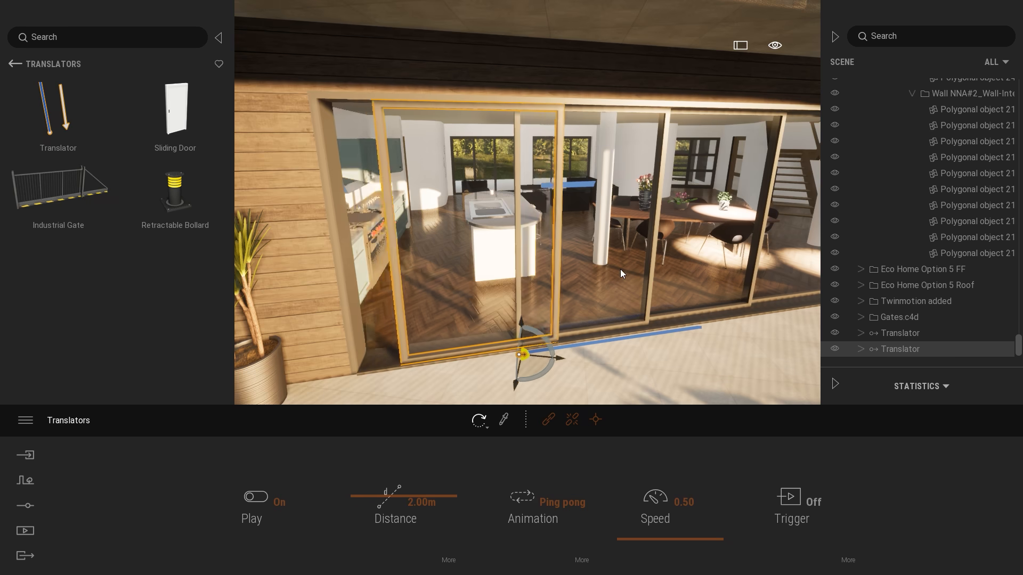
pyautogui.keyDown('shift'); pyautogui.moveTo(620, 269); pyautogui.dragTo(586, 269, button='middle'); pyautogui.keyUp('shift')
pyautogui.press('d')
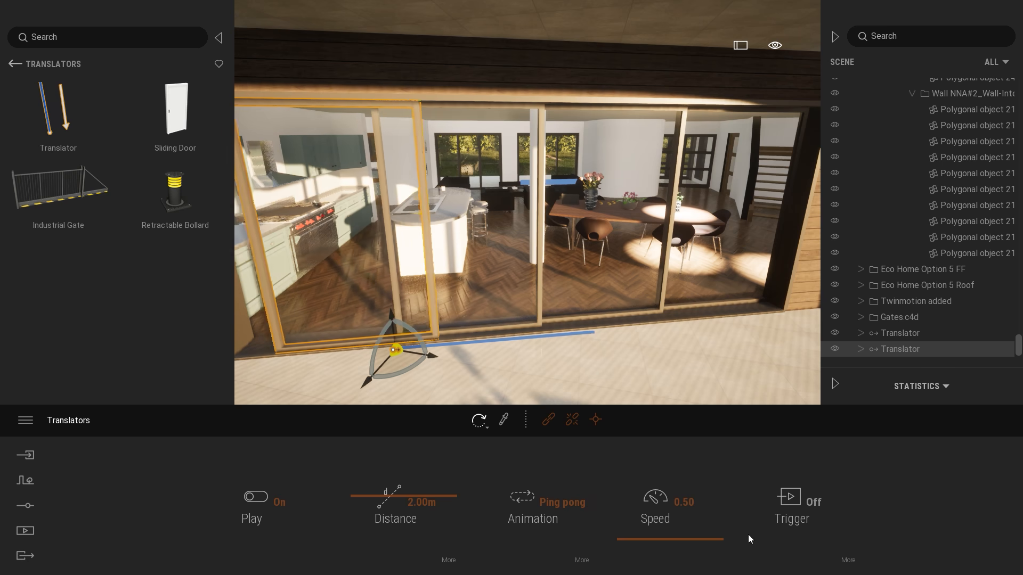
pyautogui.click(812, 503)
pyautogui.click(550, 502)
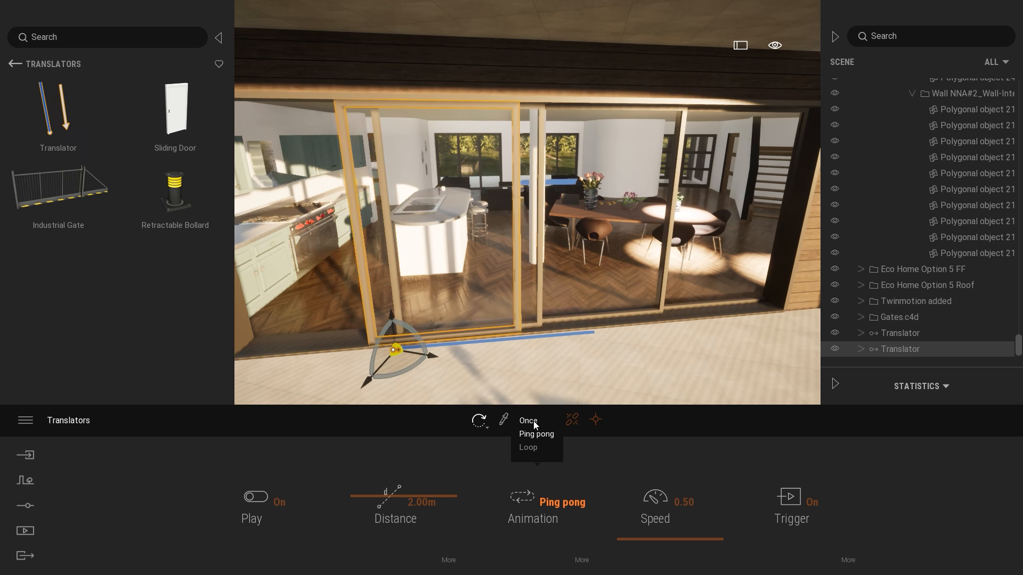
pyautogui.click(528, 422)
# Enlarge the Translator's trigger zone to 4.7 m so it extends over the terrace.
pyautogui.click(848, 560)
pyautogui.scroll(-5, 631, 319)
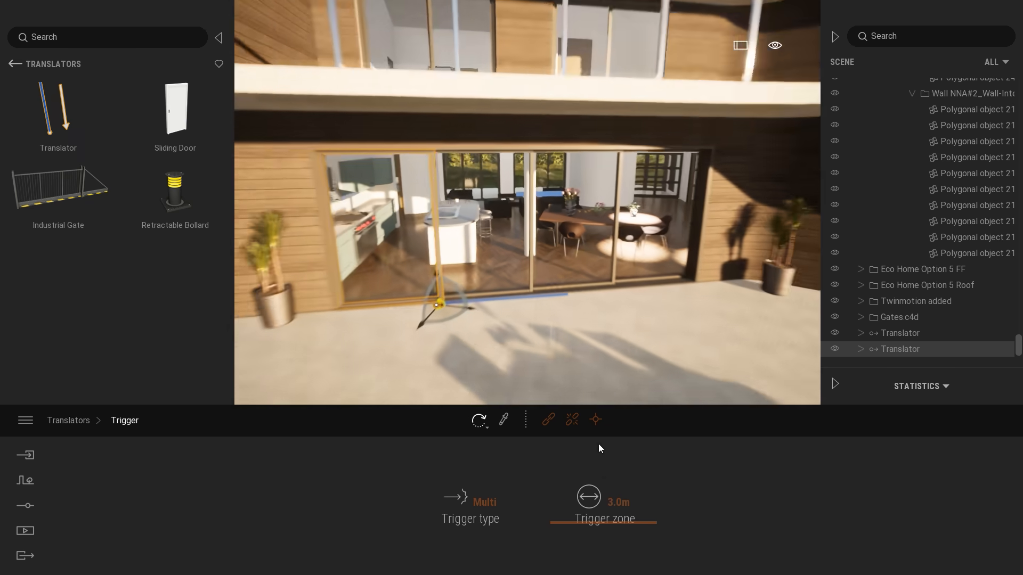
pyautogui.moveTo(585, 519); pyautogui.dragTo(585, 526)
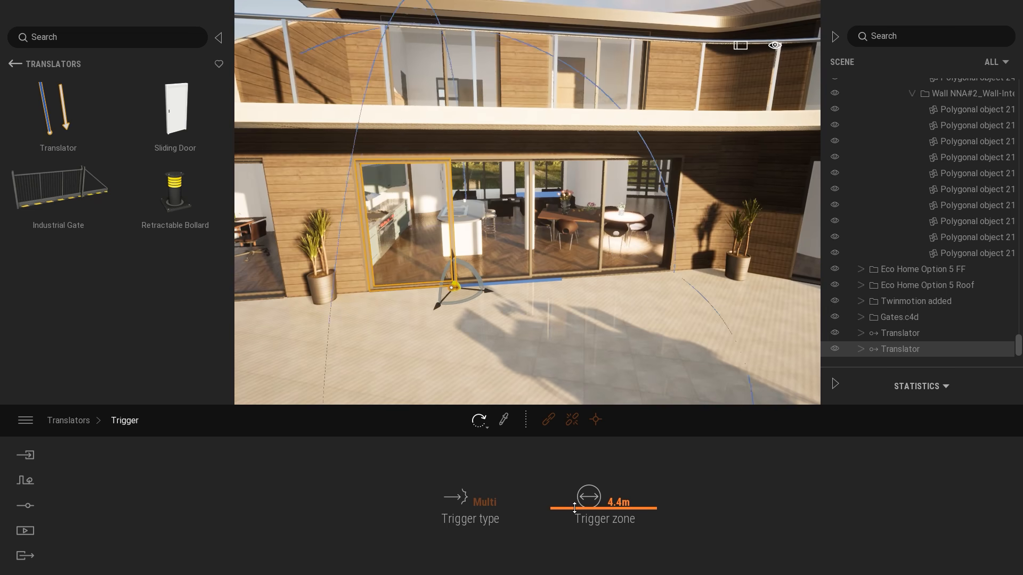
pyautogui.scroll(5, 643, 340)
pyautogui.moveTo(642, 340); pyautogui.dragTo(649, 289, button='right')
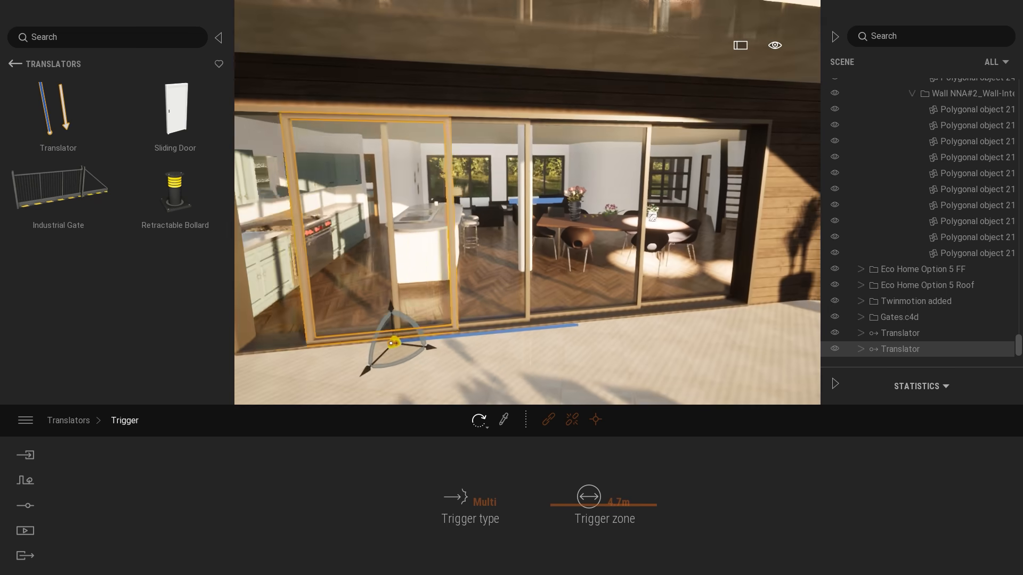
# Set the Translator's travel distance to 4 m, after trying 3 m and 3.5 m.
pyautogui.click(72, 420)
pyautogui.moveTo(382, 499); pyautogui.dragTo(536, 502)
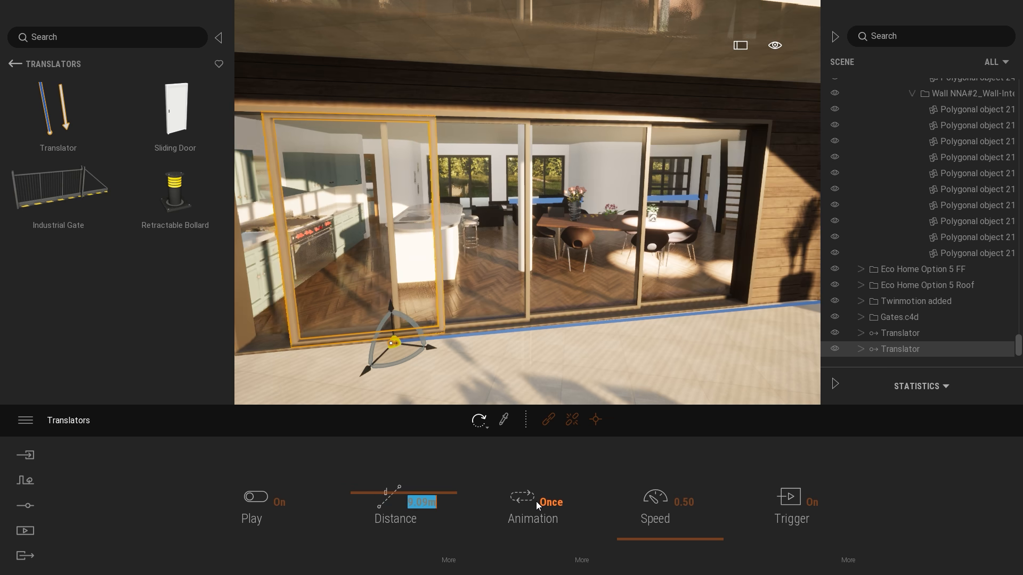
pyautogui.write('3')
pyautogui.press('Return')
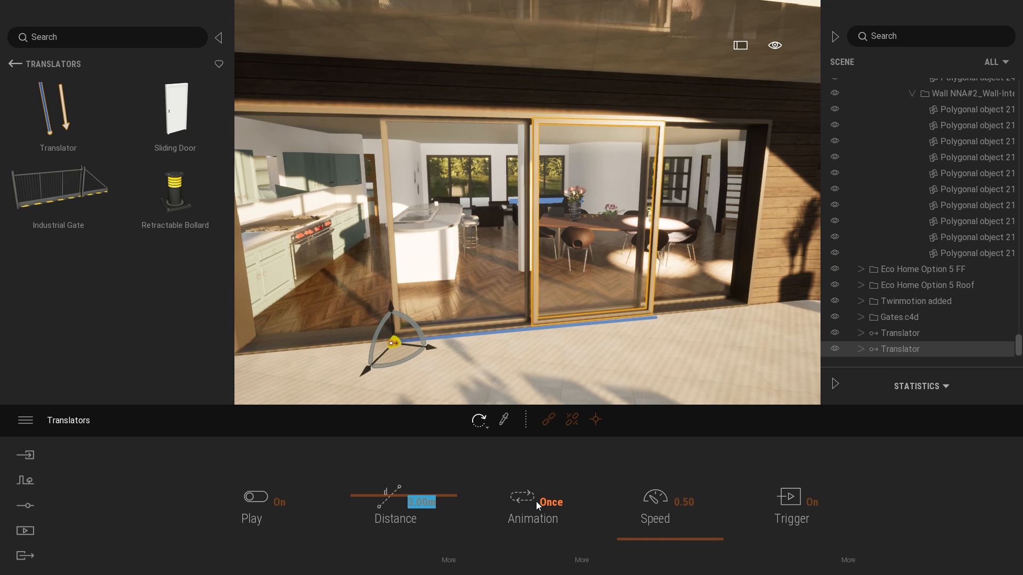
pyautogui.write('3.5')
pyautogui.press('Return')
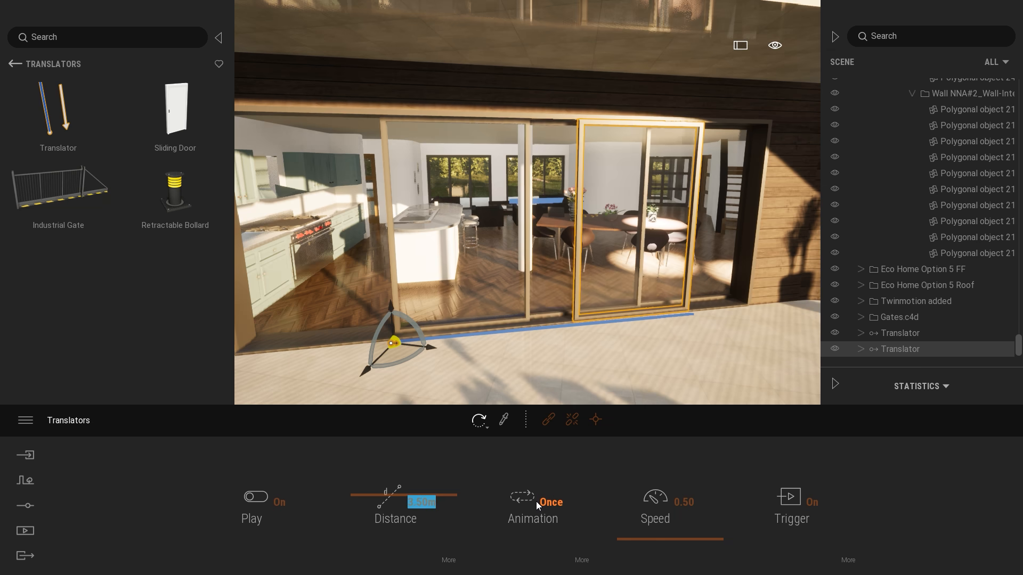
pyautogui.write('4')
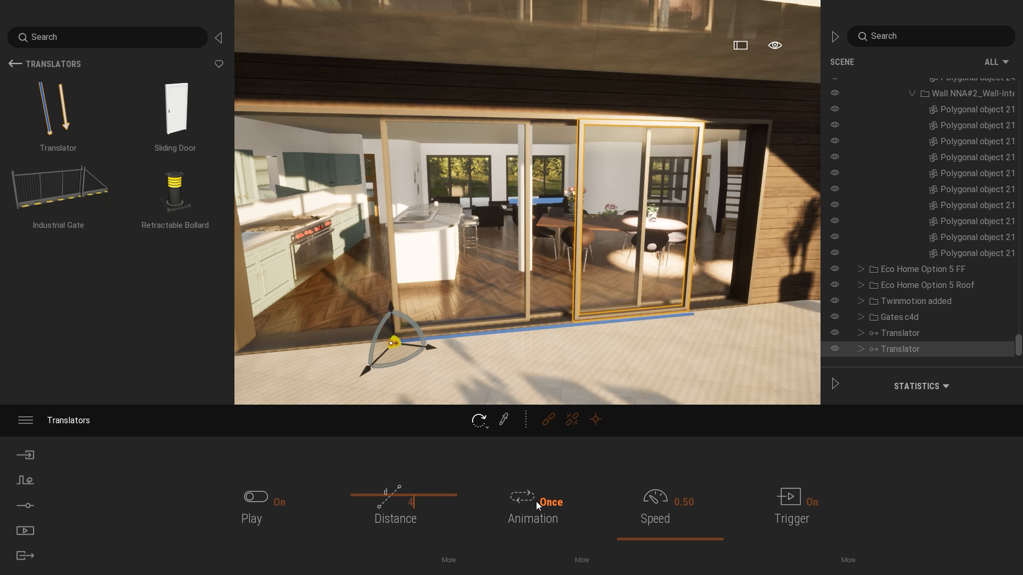
pyautogui.press('Return')
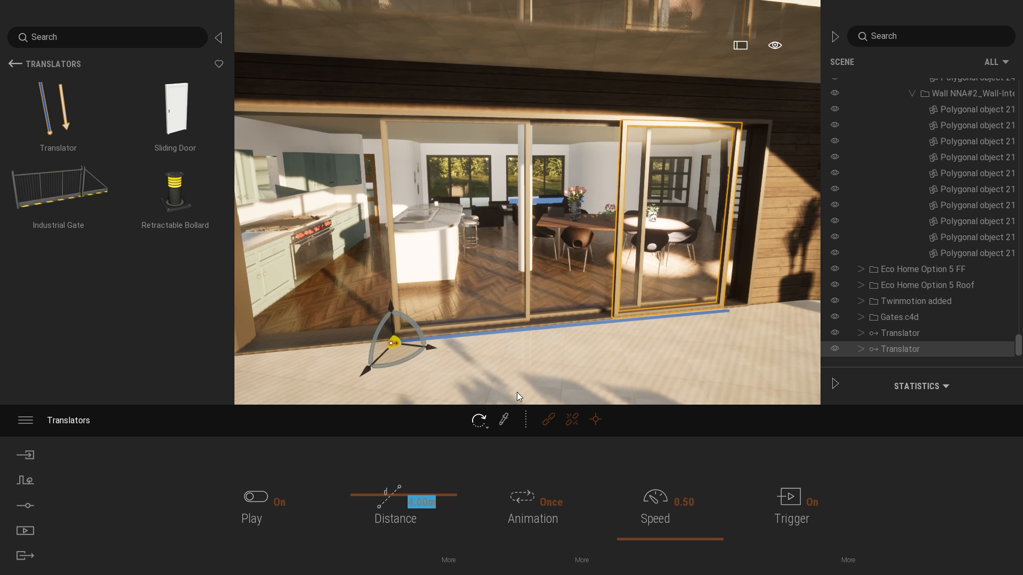
# Clear the selection, back away onto the lawn and approach the sliding door again to test its trigger.
pyautogui.press('Escape')
pyautogui.press('s')
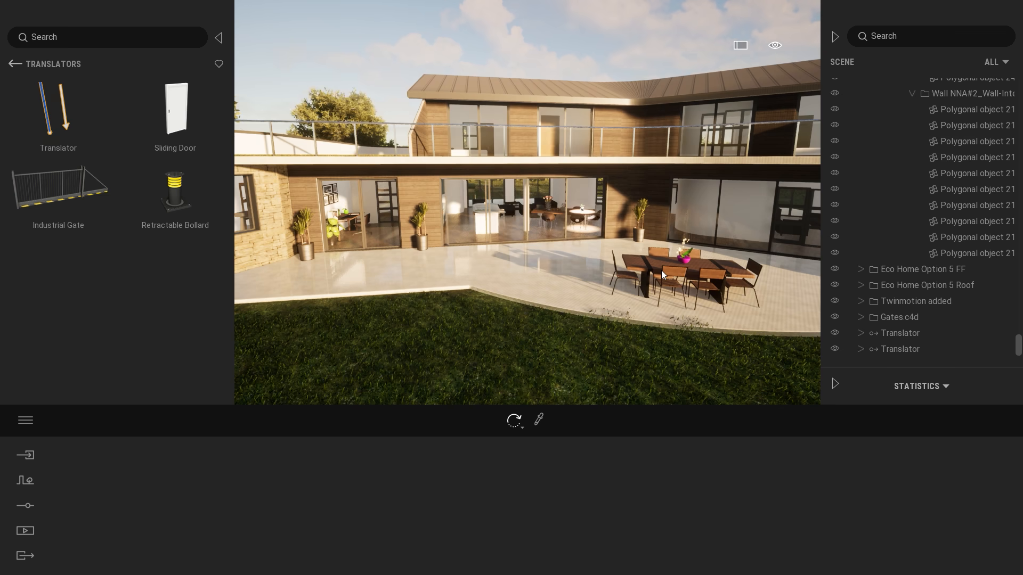
pyautogui.scroll(6, 661, 270)
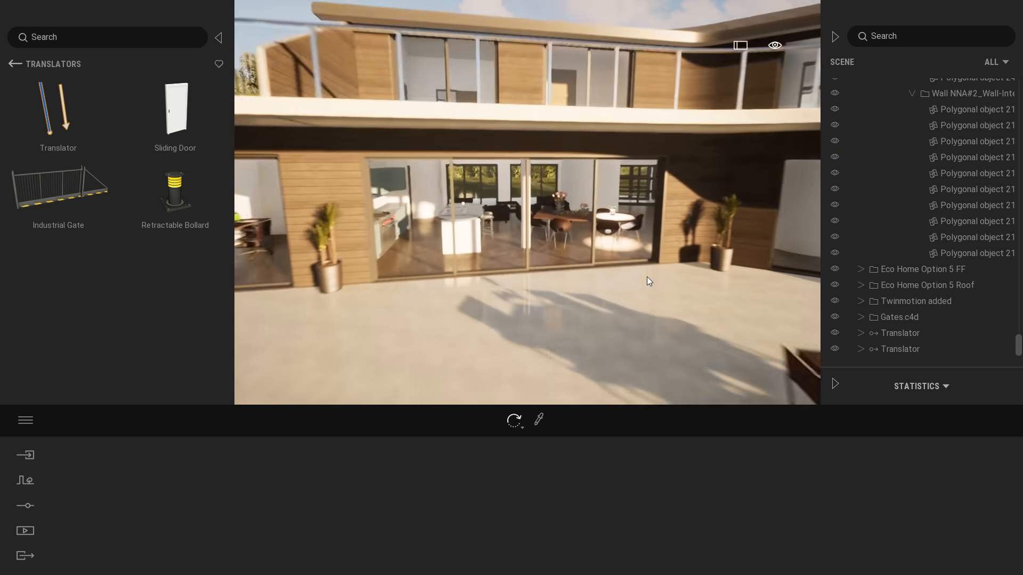
# Copy the sliding door's Translator and paste it into the root of the scene graph as a Copy.
pyautogui.click(928, 352)
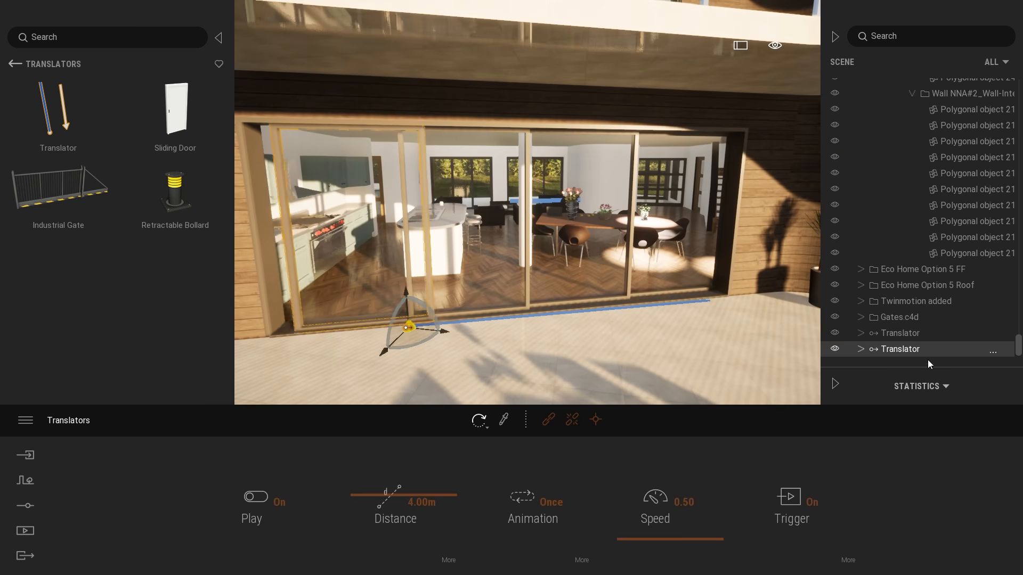
pyautogui.rightClick(900, 350)
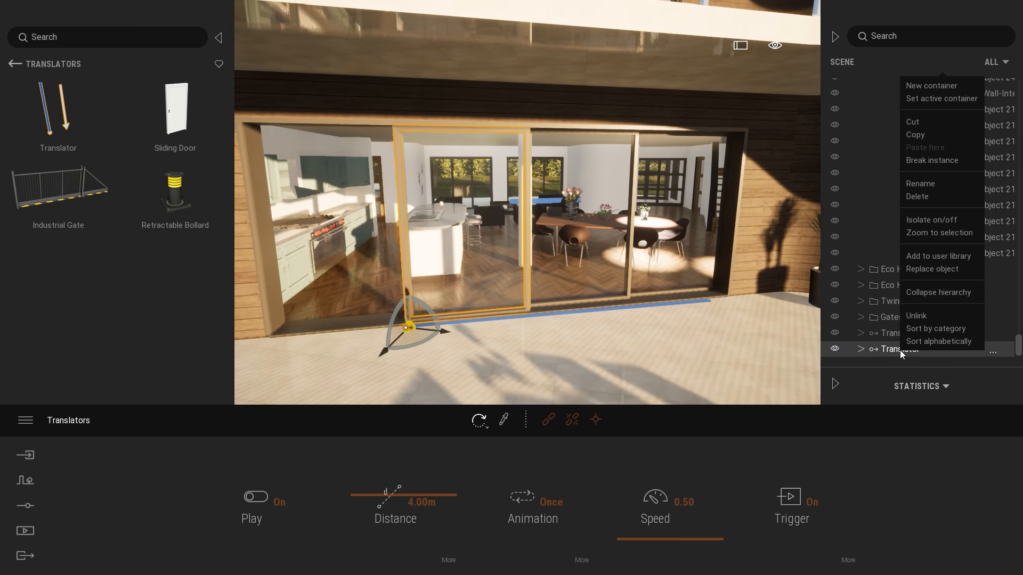
pyautogui.click(915, 135)
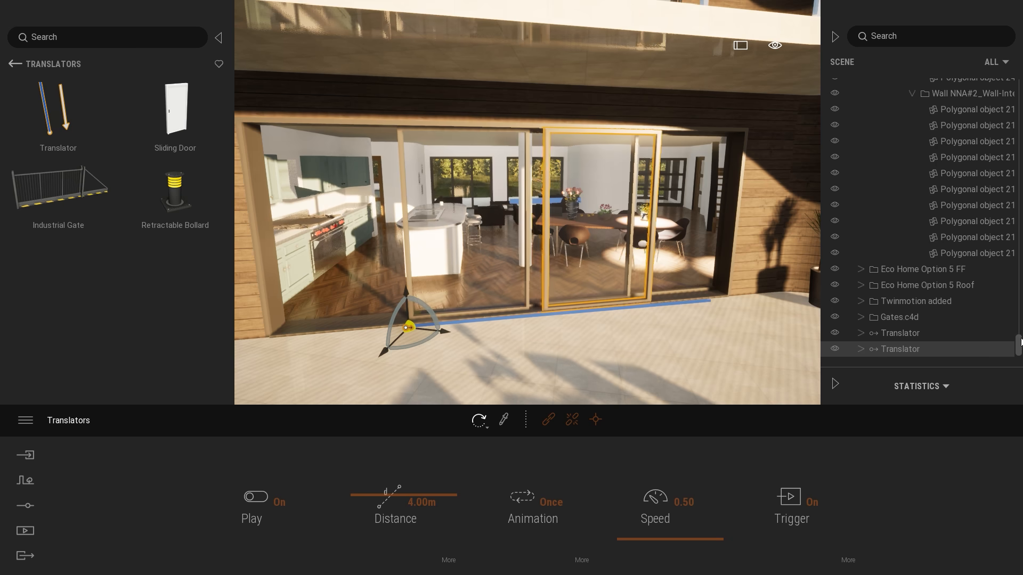
pyautogui.scroll(5, 1014, 265)
pyautogui.scroll(10, 1014, 265)
pyautogui.click(862, 133)
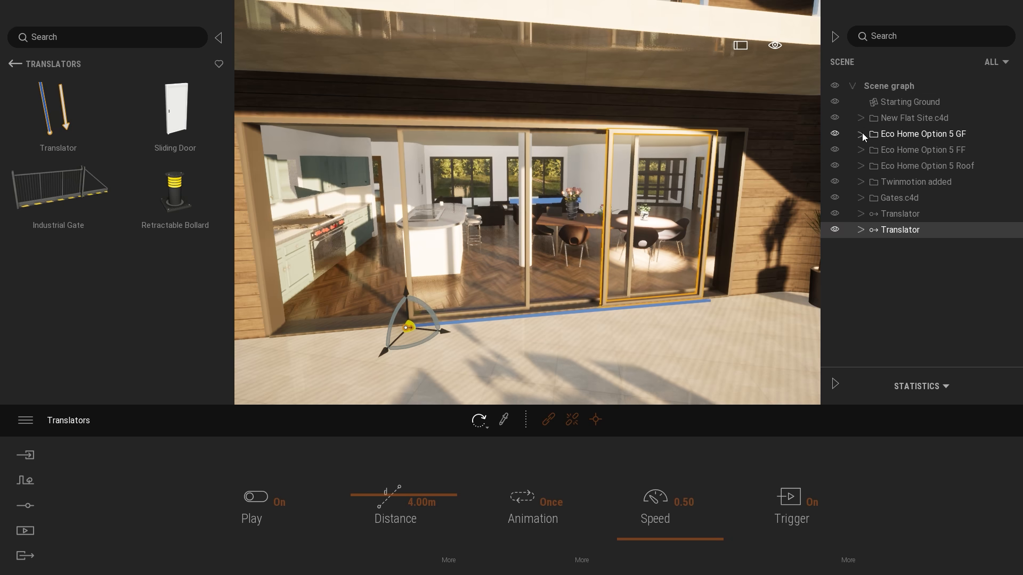
pyautogui.rightClick(883, 86)
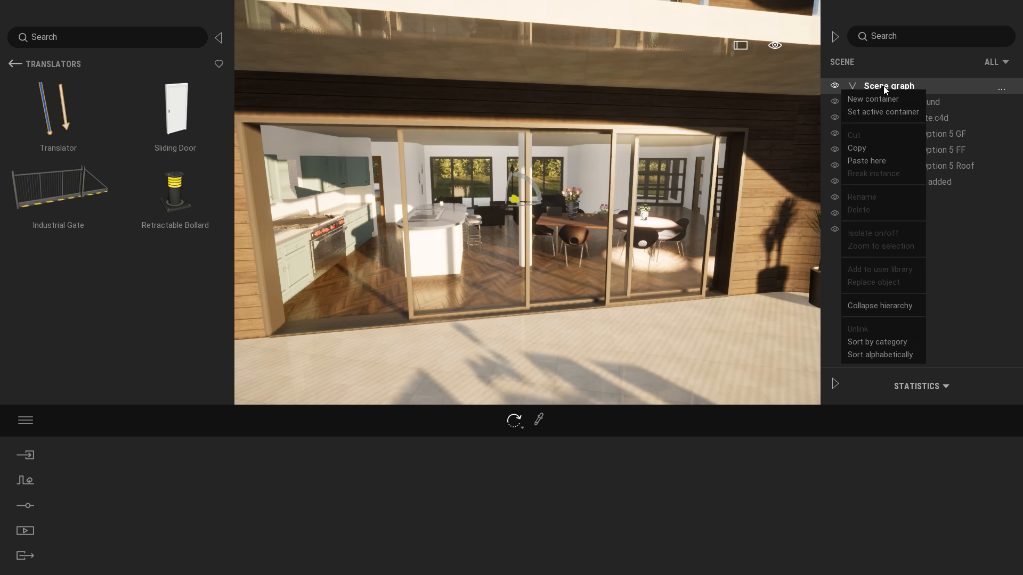
pyautogui.click(866, 160)
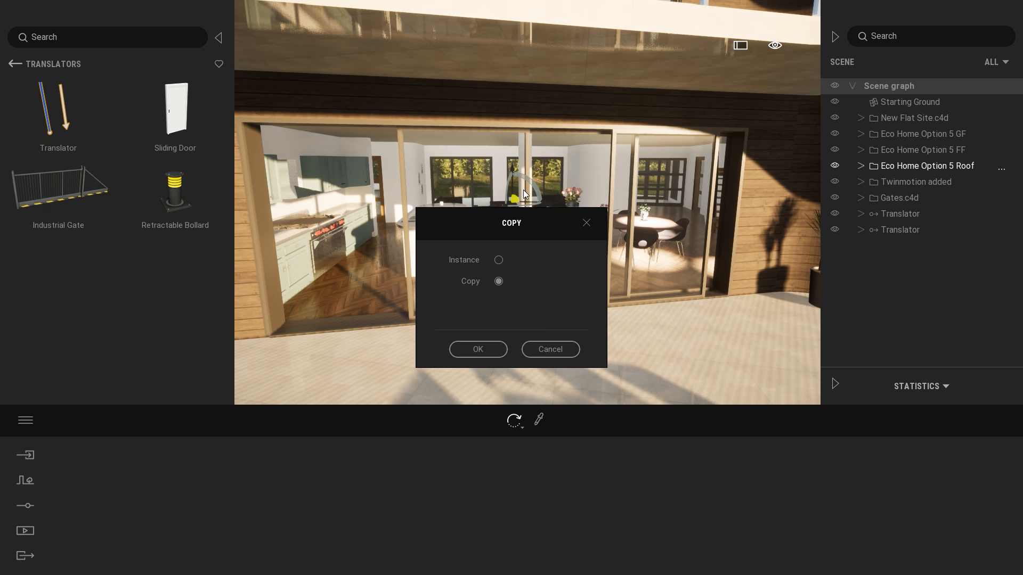
pyautogui.click(479, 349)
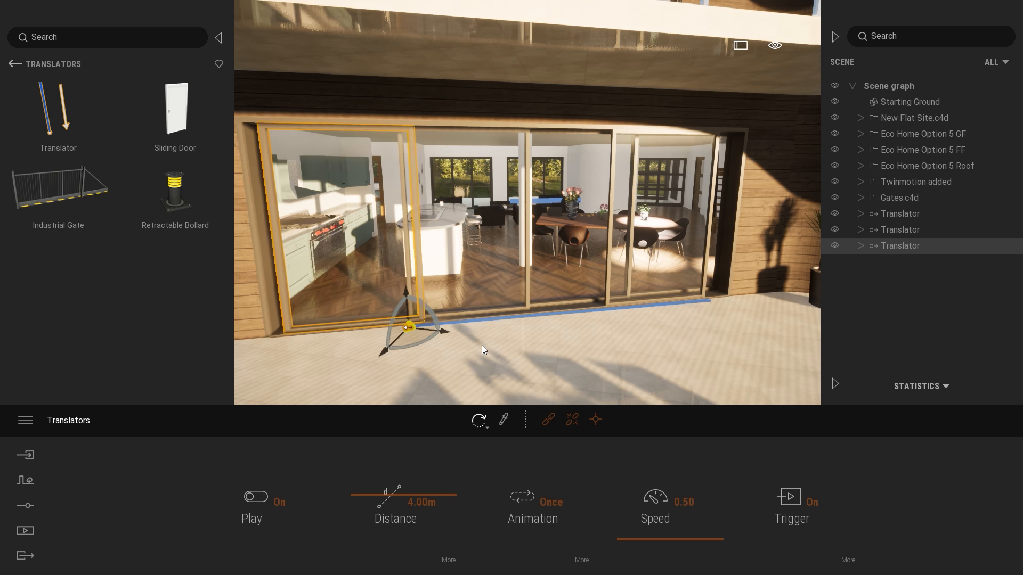
# Delete the three linked door parts from the pasted Translator and move it along the threshold to the foot of the second mullion.
pyautogui.click(859, 245)
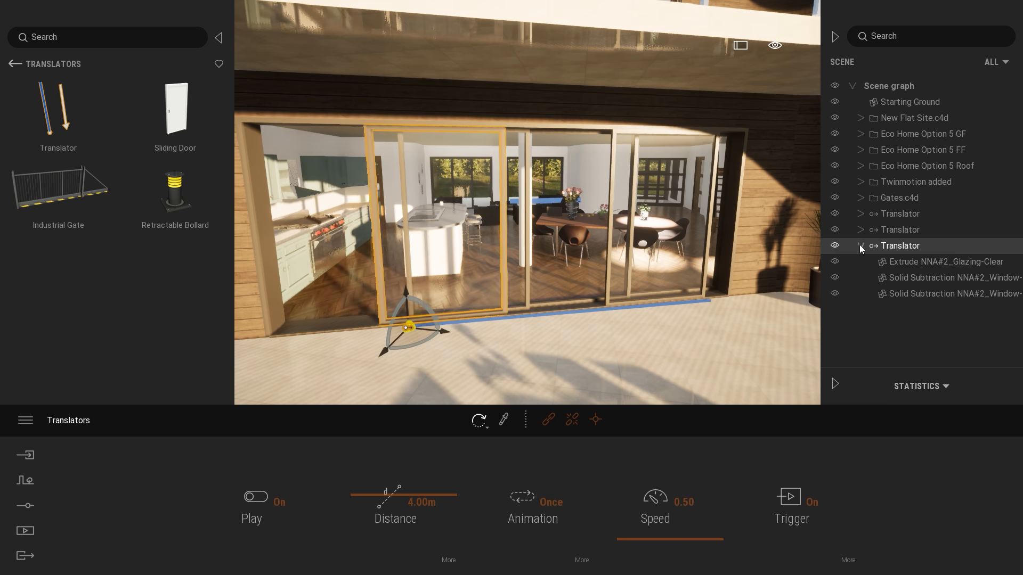
pyautogui.click(859, 245)
pyautogui.click(859, 245)
pyautogui.click(884, 262)
pyautogui.keyDown('shift'); pyautogui.click(930, 296); pyautogui.keyUp('shift')
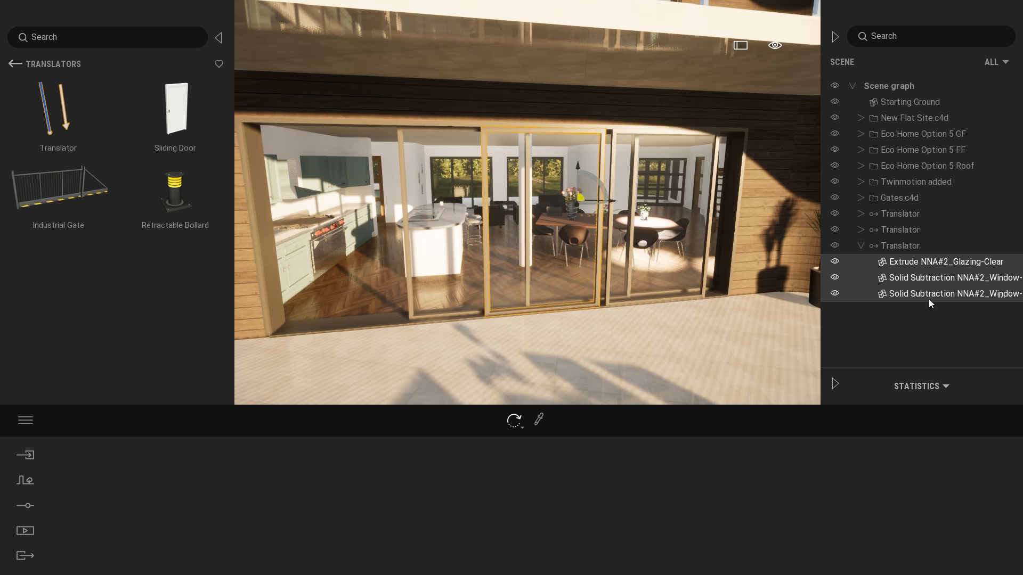
pyautogui.press('Delete')
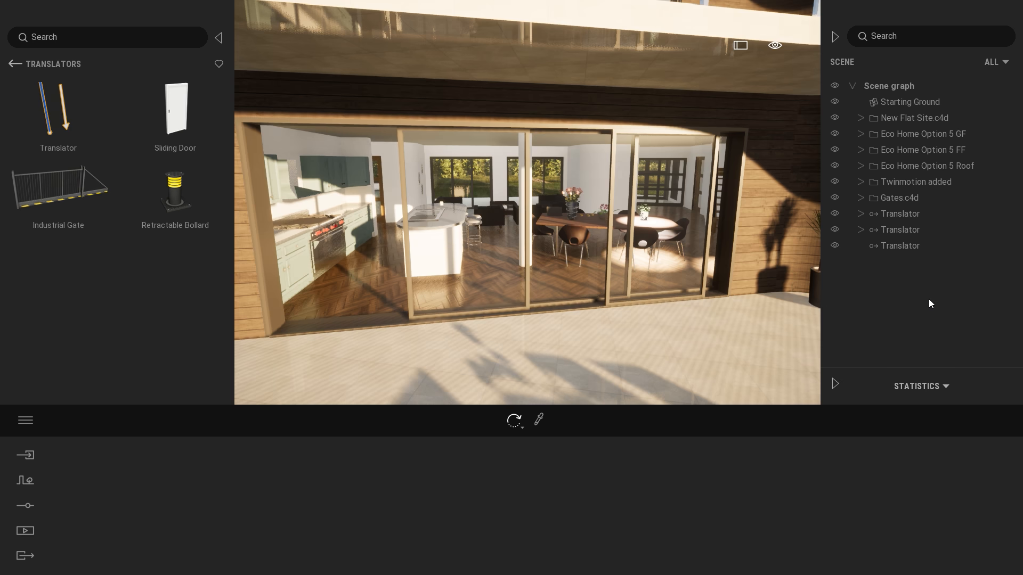
pyautogui.click(912, 248)
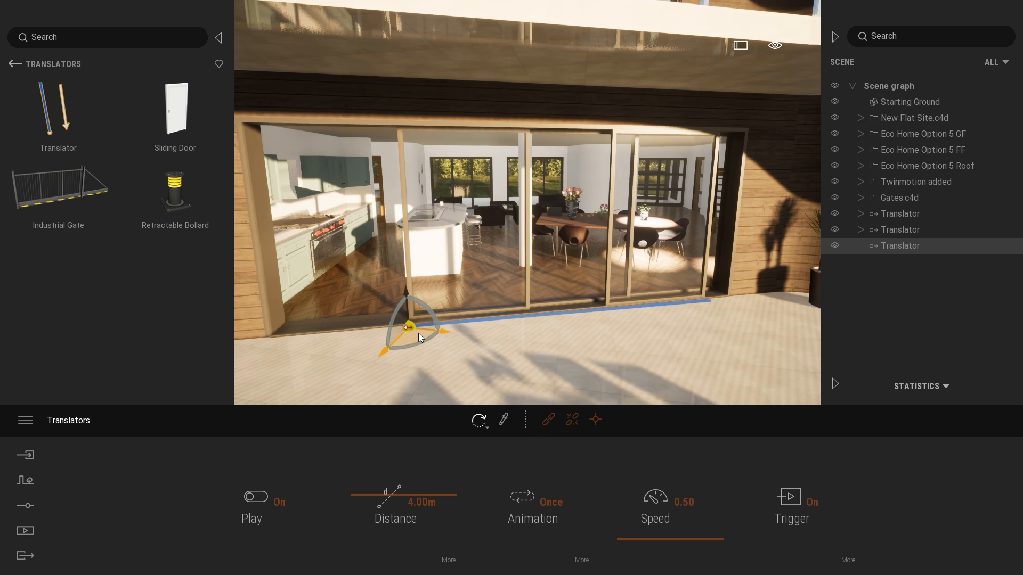
pyautogui.moveTo(418, 334); pyautogui.dragTo(541, 320)
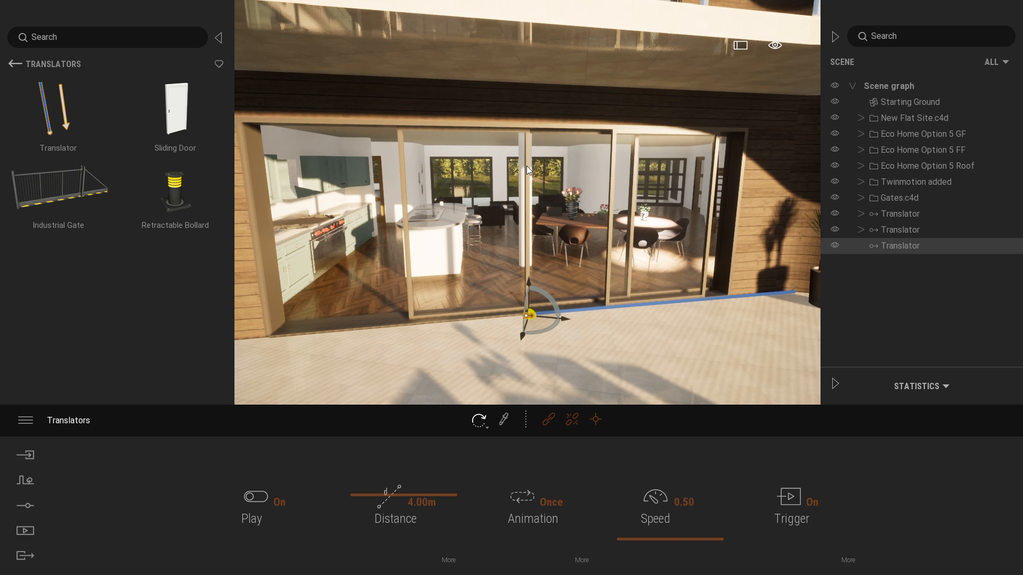
# Set the pasted Translator's distance to 2.5 m and link the second door panel's glazing and two frame parts to it.
pyautogui.moveTo(436, 502); pyautogui.dragTo(324, 497)
pyautogui.write('2.5')
pyautogui.press('Return')
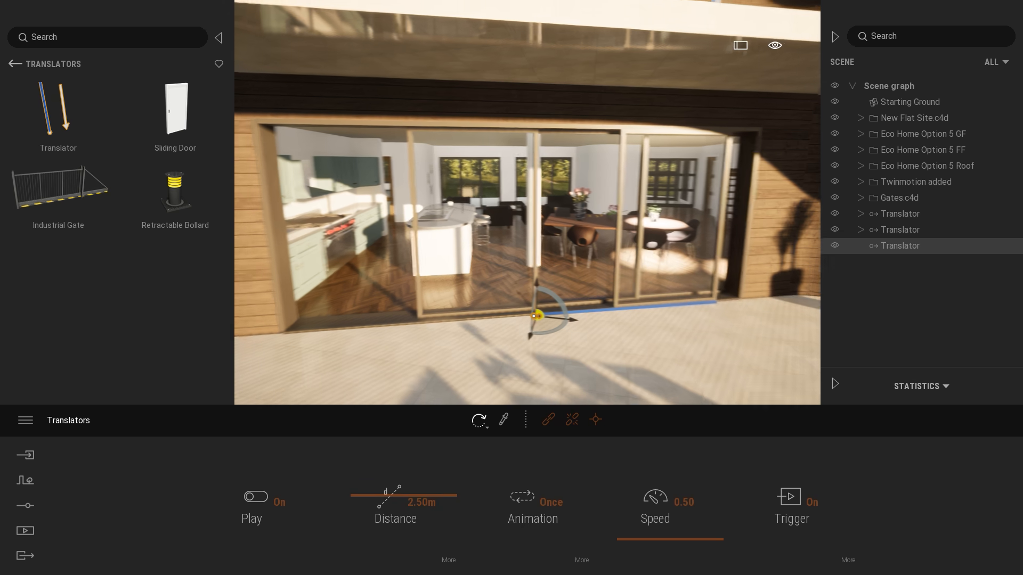
pyautogui.press('w')
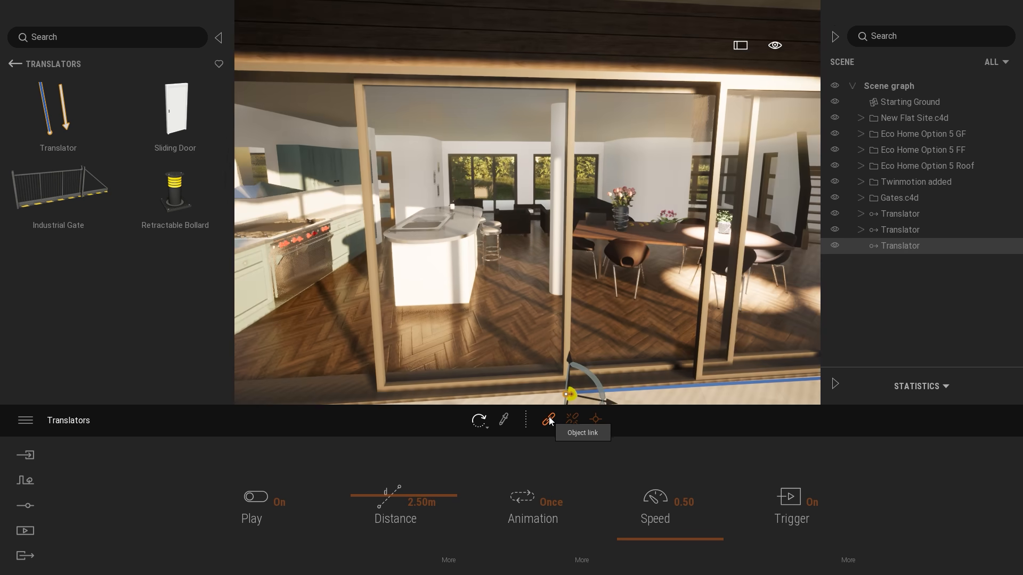
pyautogui.click(551, 422)
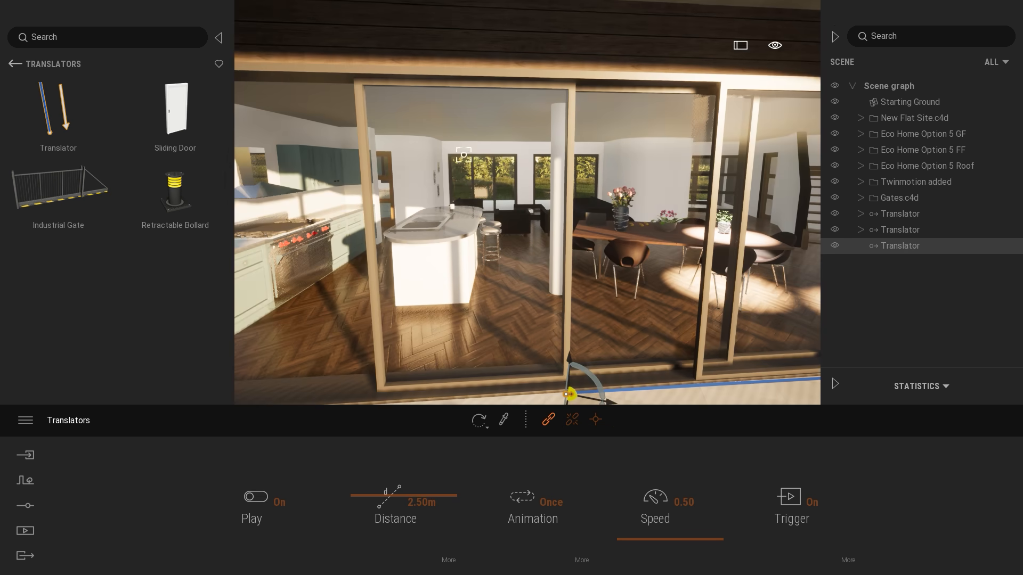
pyautogui.click(464, 186)
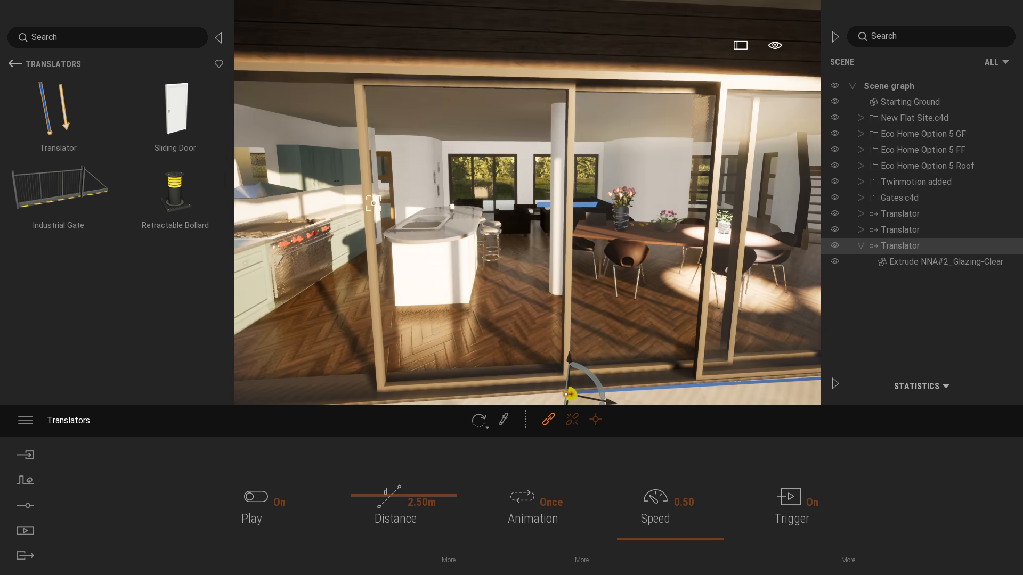
pyautogui.click(361, 145)
pyautogui.click(363, 142)
pyautogui.press('Escape')
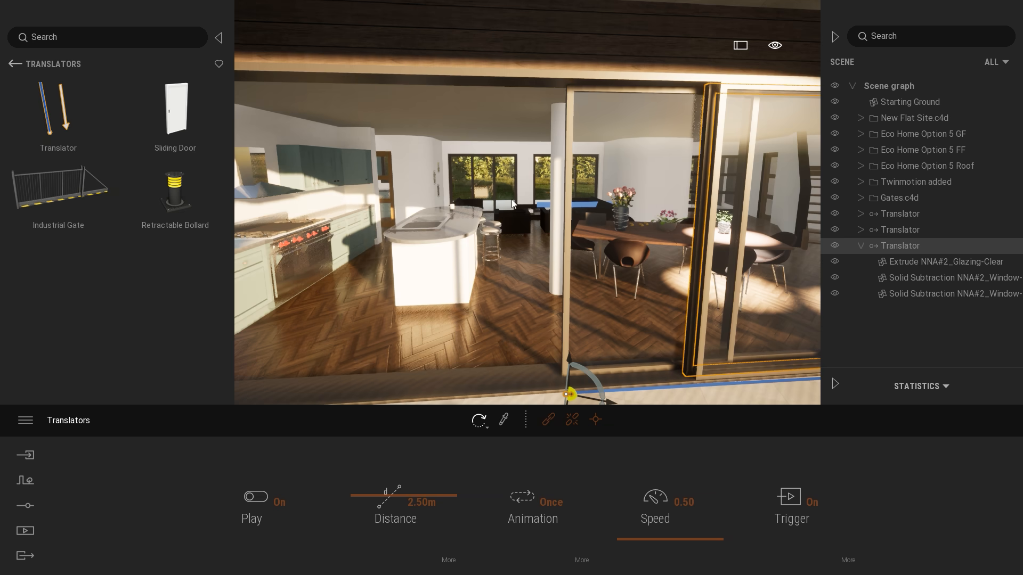
# Set the second door panel's Translator distance to 2.65 m, after trying 2.7 m.
pyautogui.press('s')
pyautogui.press('w')
pyautogui.moveTo(512, 199); pyautogui.dragTo(519, 331, button='right')
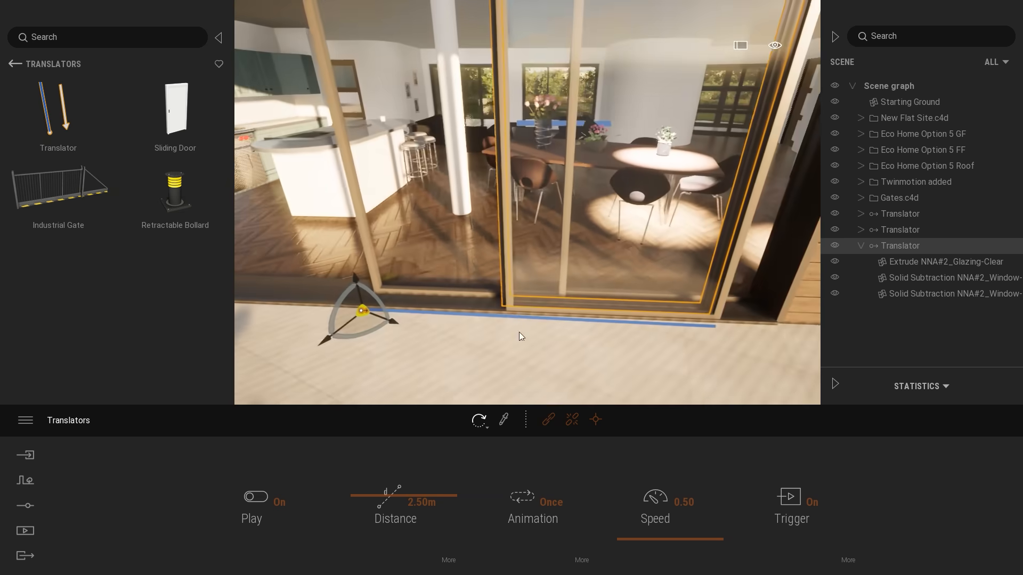
pyautogui.moveTo(551, 301); pyautogui.dragTo(528, 302, button='right')
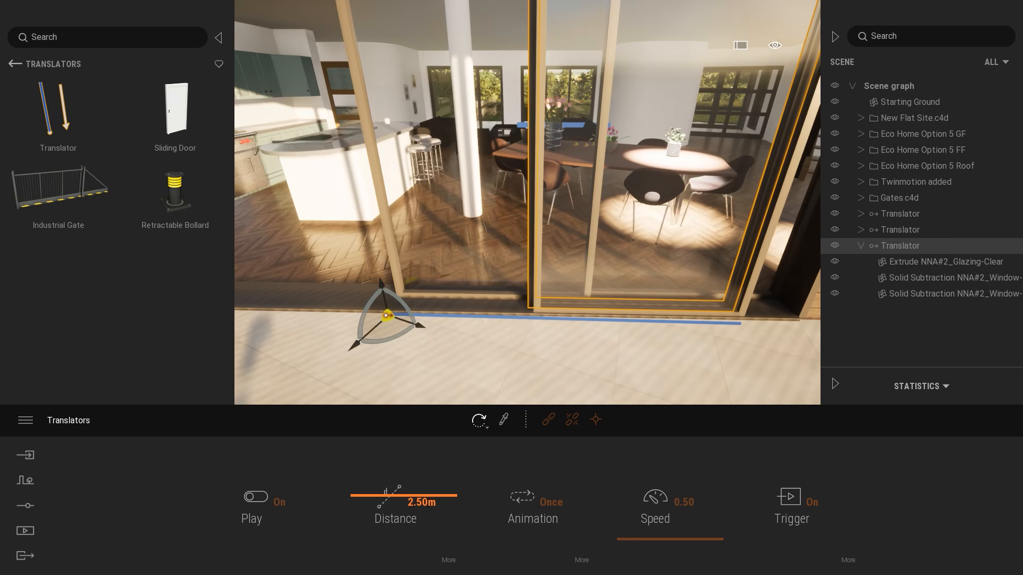
pyautogui.moveTo(416, 503); pyautogui.dragTo(436, 506)
pyautogui.write('6')
pyautogui.press('Return')
pyautogui.write('2.7')
pyautogui.press('Return')
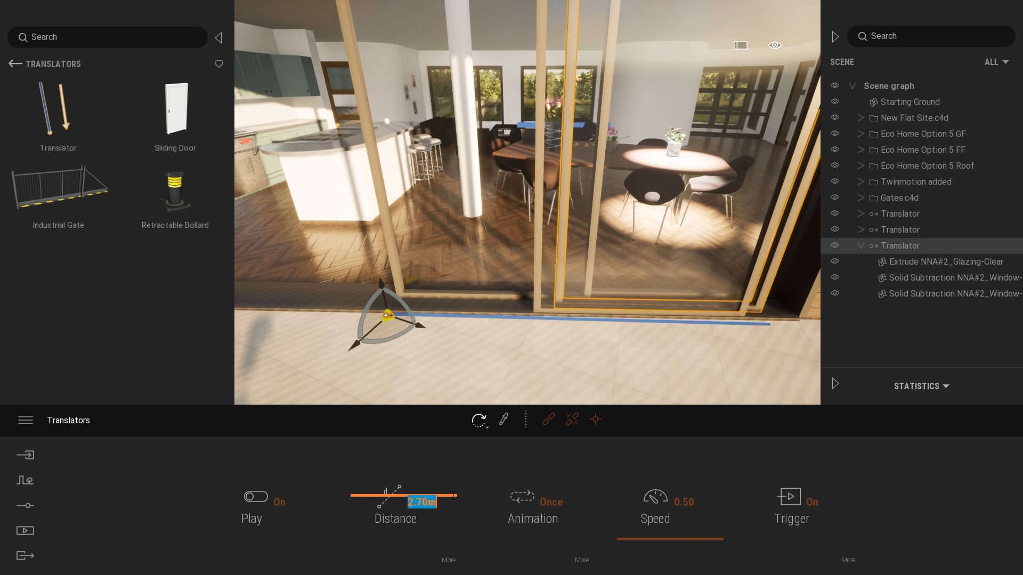
pyautogui.write('2.65')
pyautogui.press('Return')
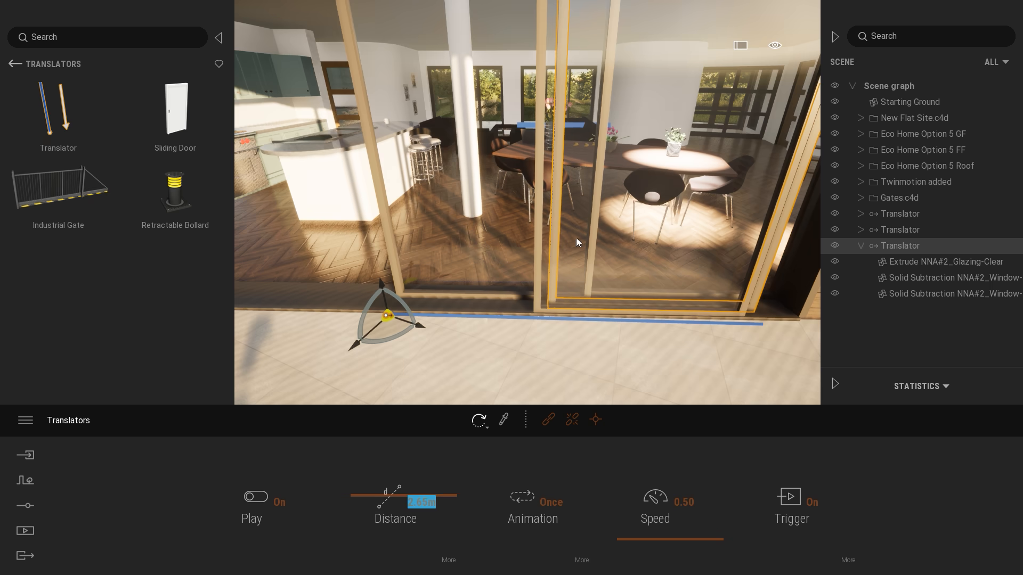
# Copy the second door panel's Translator and paste it into the root of the scene graph.
pyautogui.moveTo(607, 254)
pyautogui.mouseDown(button='right')
pyautogui.moveTo(634, 240)
pyautogui.moveTo(607, 245)
pyautogui.moveTo(603, 236)
pyautogui.mouseUp(button='right')
pyautogui.press('s')
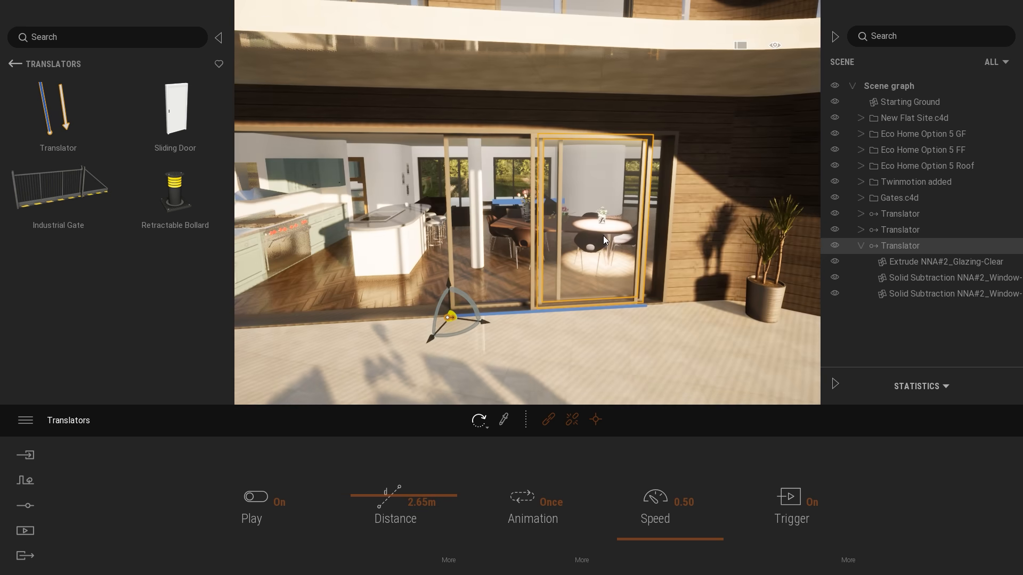
pyautogui.press('w')
pyautogui.click(861, 245)
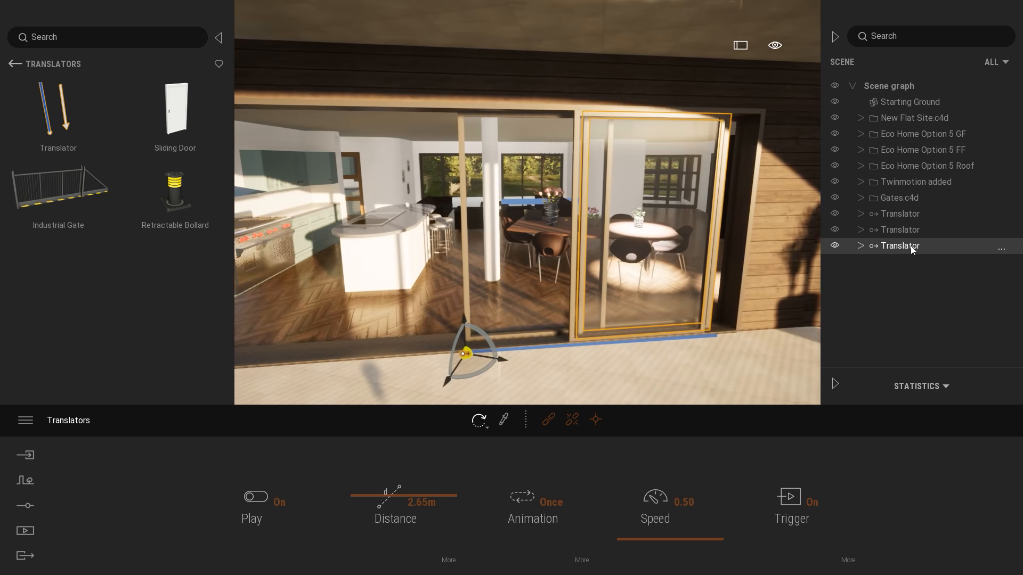
pyautogui.rightClick(910, 245)
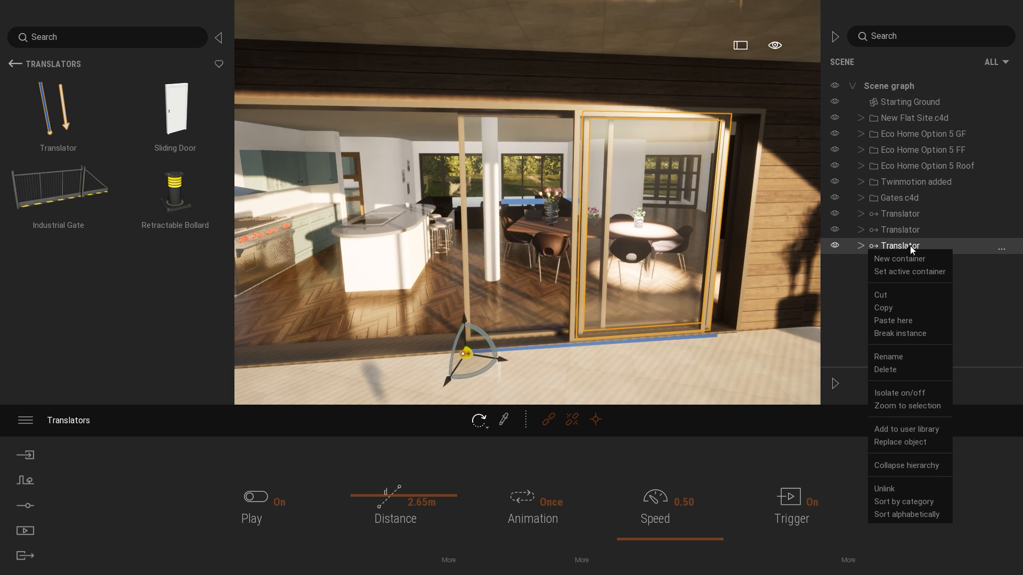
pyautogui.click(892, 306)
pyautogui.rightClick(880, 87)
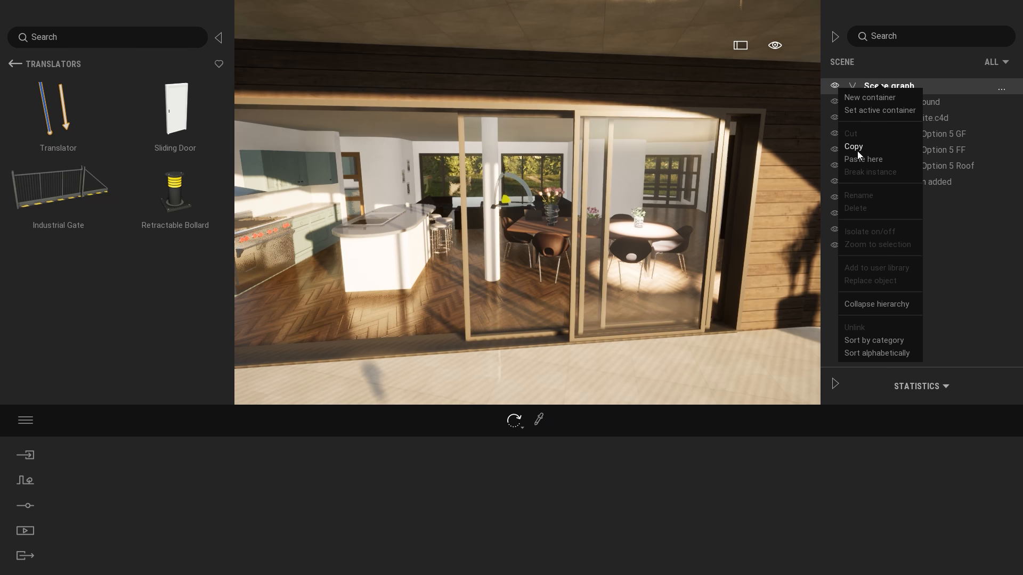
pyautogui.click(858, 160)
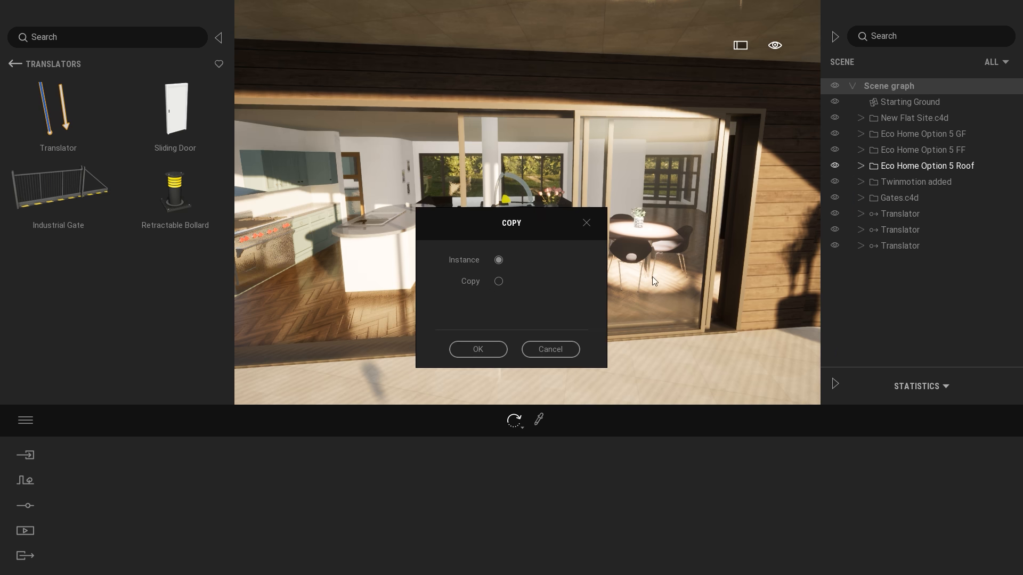
pyautogui.click(490, 347)
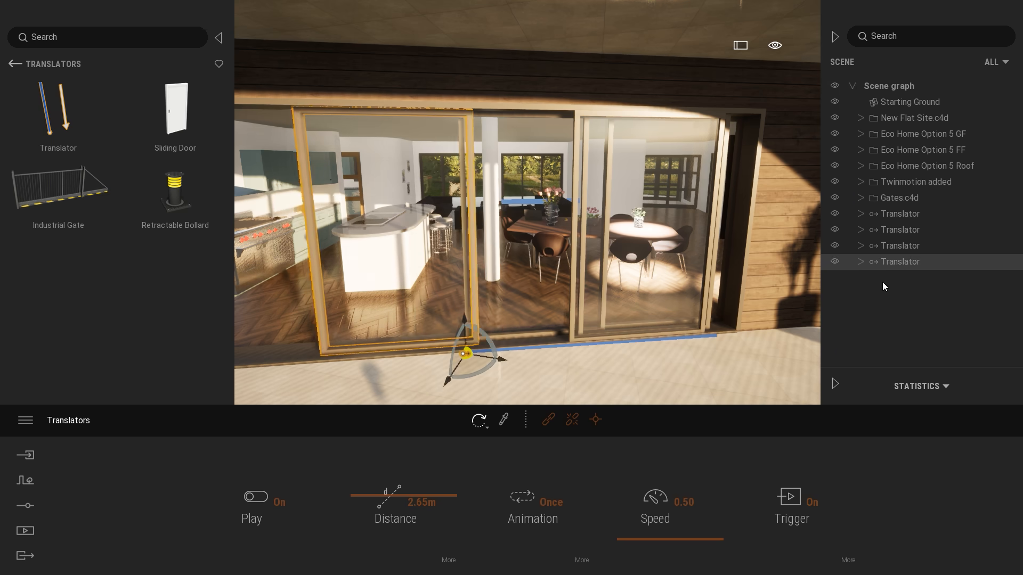
# Delete the glazing and two frame parts linked to the newly pasted Translator.
pyautogui.click(862, 261)
pyautogui.keyDown('shift'); pyautogui.click(932, 308); pyautogui.keyUp('shift')
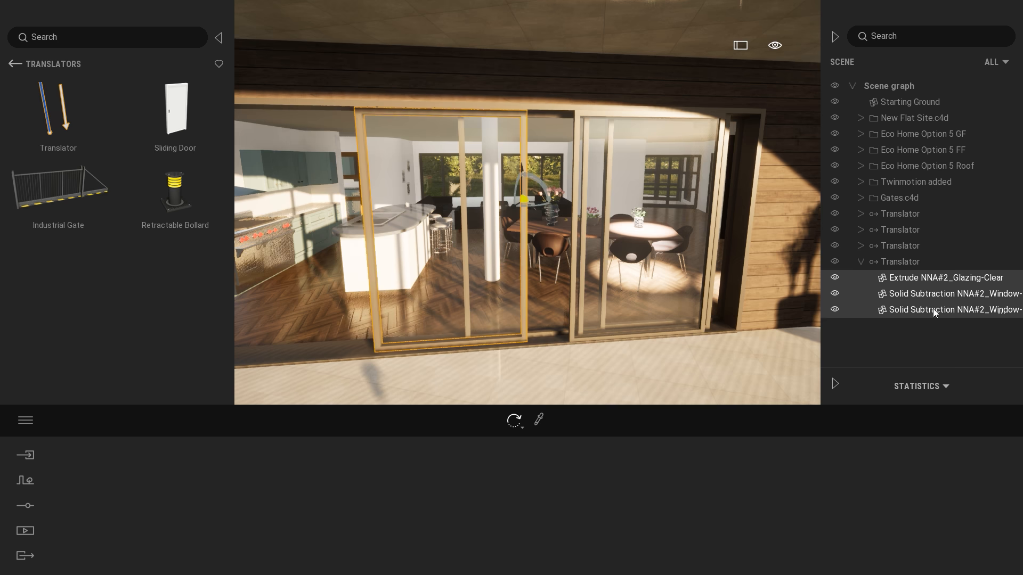
pyautogui.press('Delete')
# Link the third door panel's glazing and two frame parts to the emptied Translator.
pyautogui.click(898, 263)
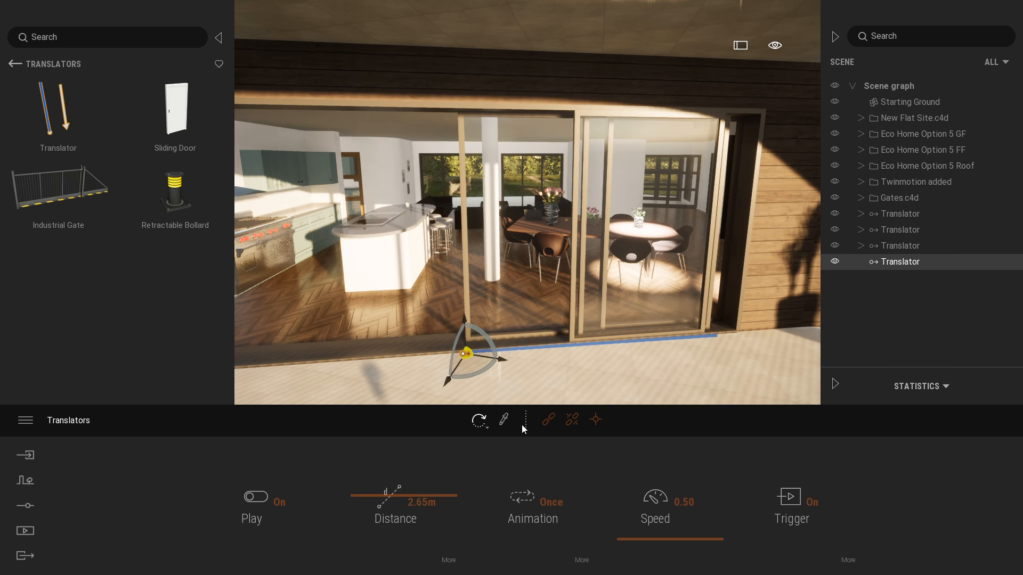
pyautogui.click(550, 420)
pyautogui.scroll(3, 523, 234)
pyautogui.click(520, 232)
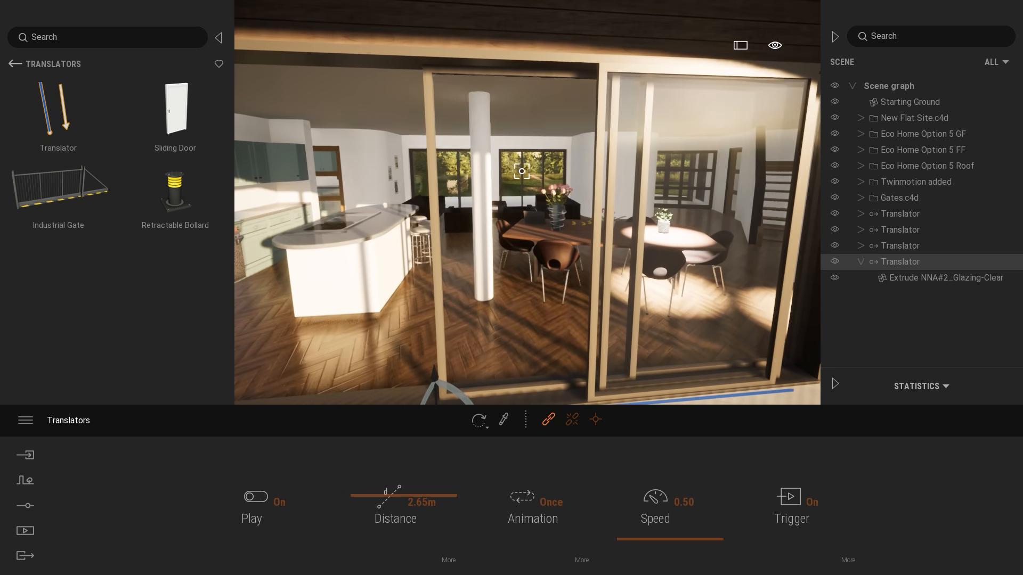
pyautogui.click(431, 166)
pyautogui.click(433, 176)
pyautogui.press('Escape')
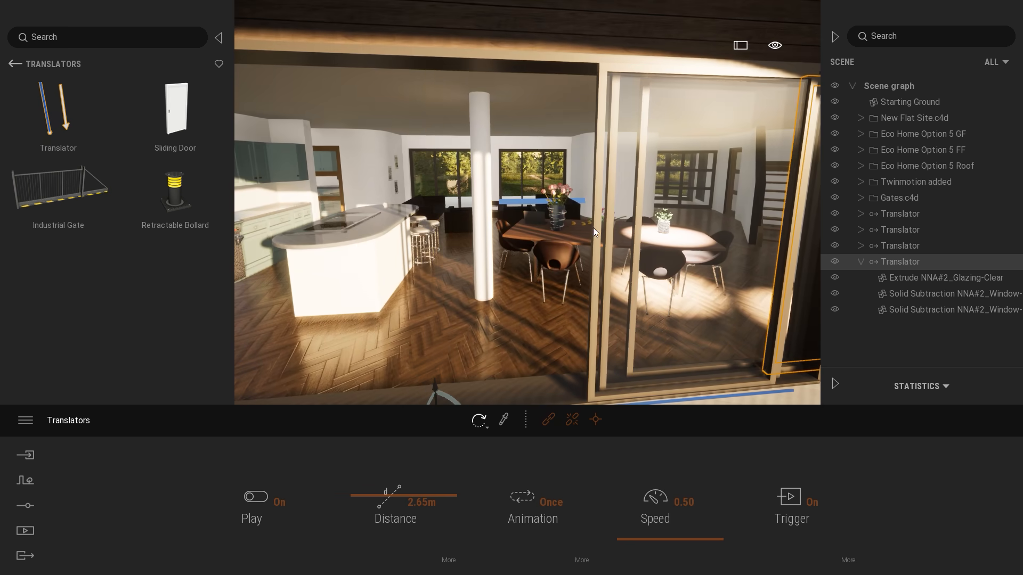
# Set the third door panel's Translator distance to 1.3 m, after trying 1.65 m and 1.2 m.
pyautogui.click(403, 501)
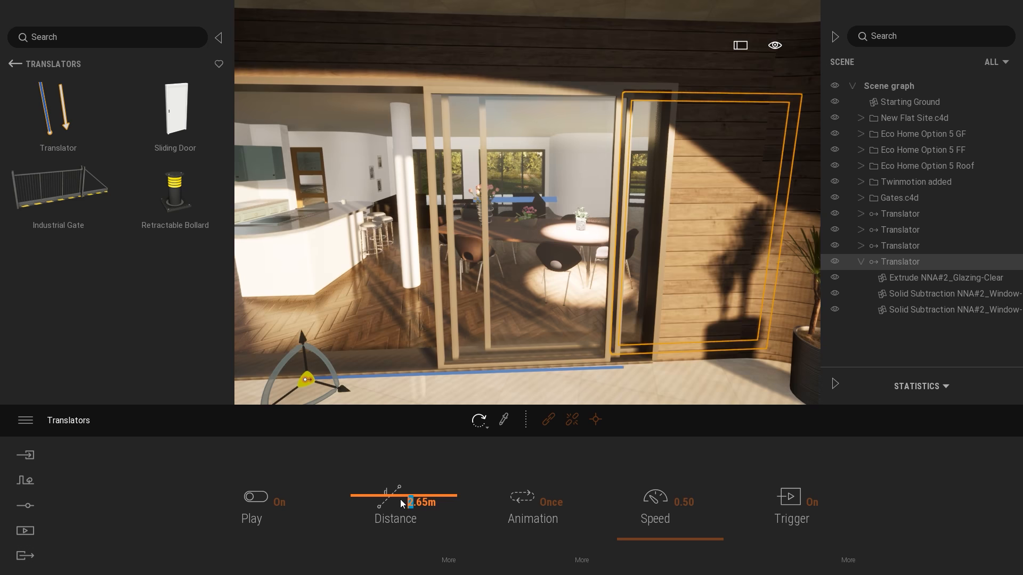
pyautogui.write('1')
pyautogui.press('Return')
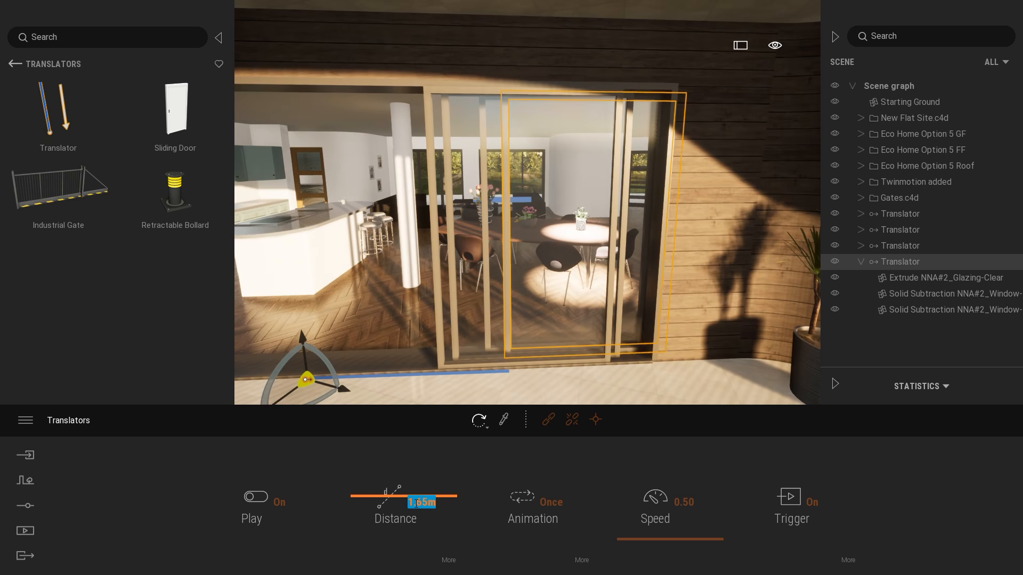
pyautogui.write('1.2')
pyautogui.press('Return')
pyautogui.write('1.3')
pyautogui.press('Return')
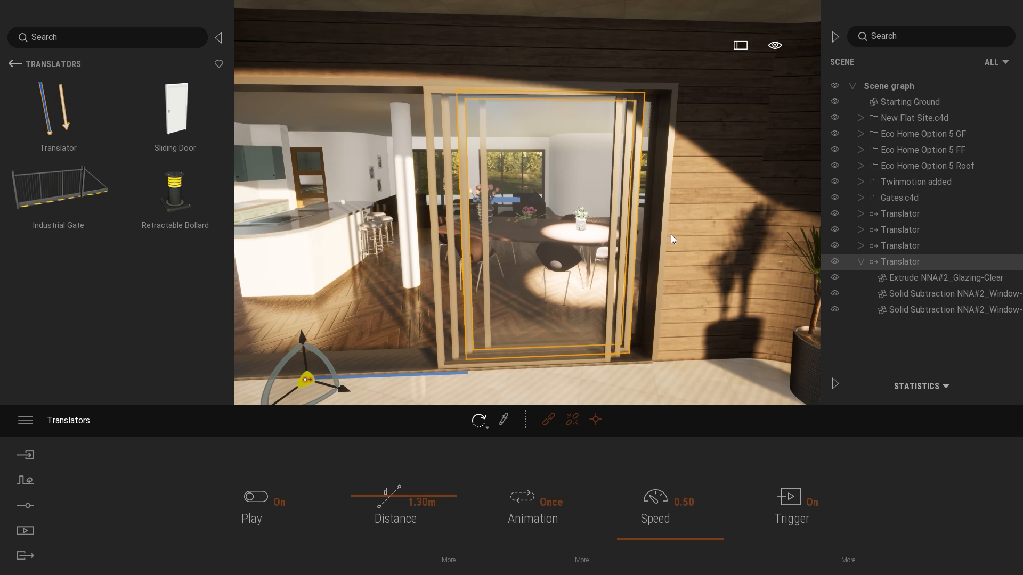
# Clear the selection, back away onto the lawn and approach the terrace doors to test all three sliding panels.
pyautogui.press('Escape')
pyautogui.press('a')
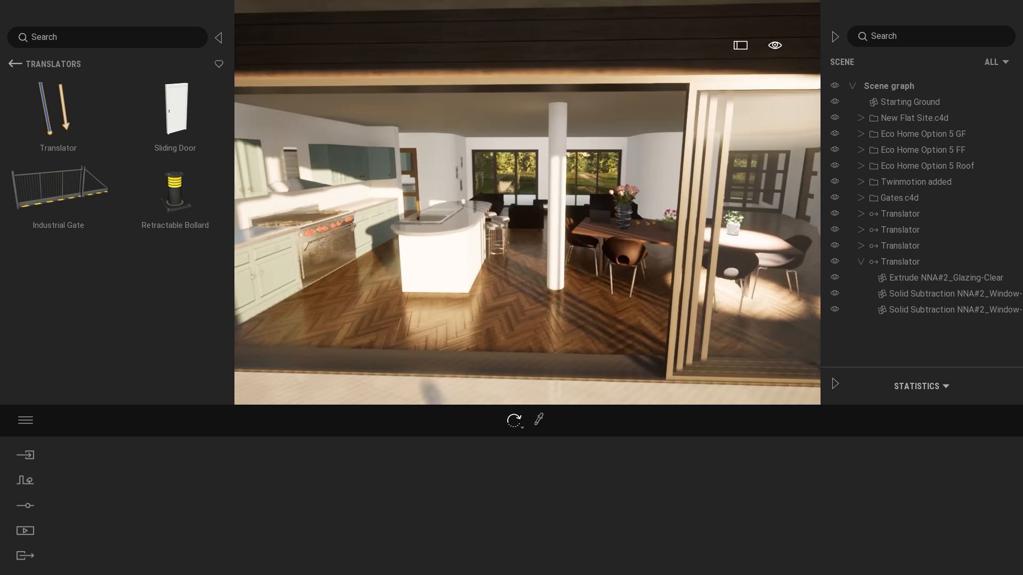
pyautogui.press('s')
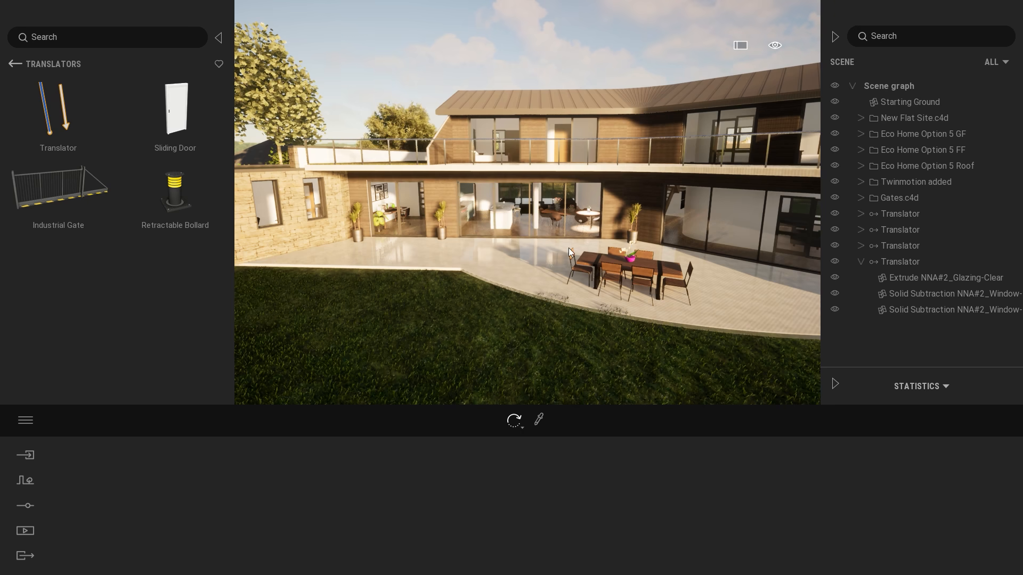
pyautogui.press('w')
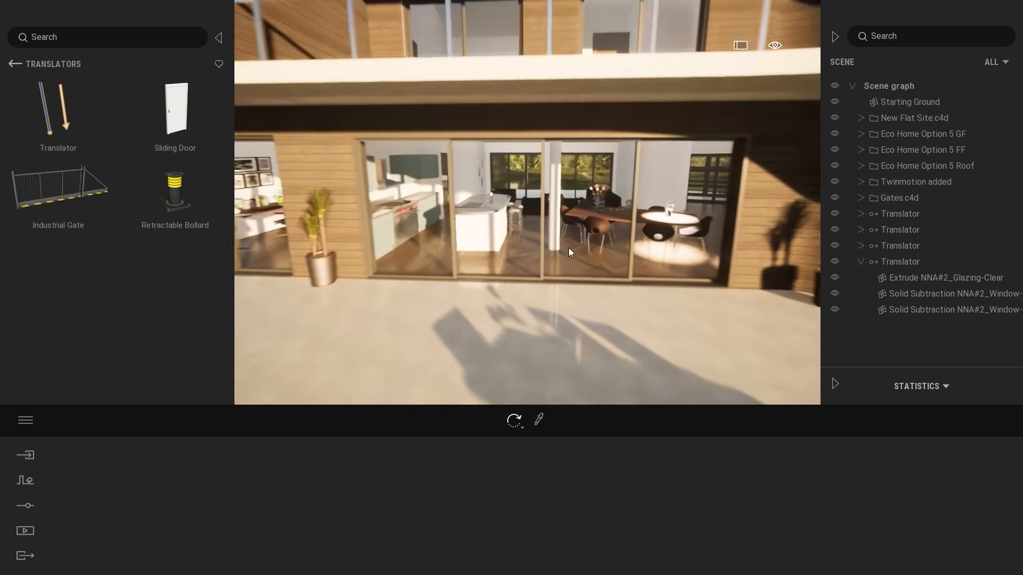
pyautogui.press('w')
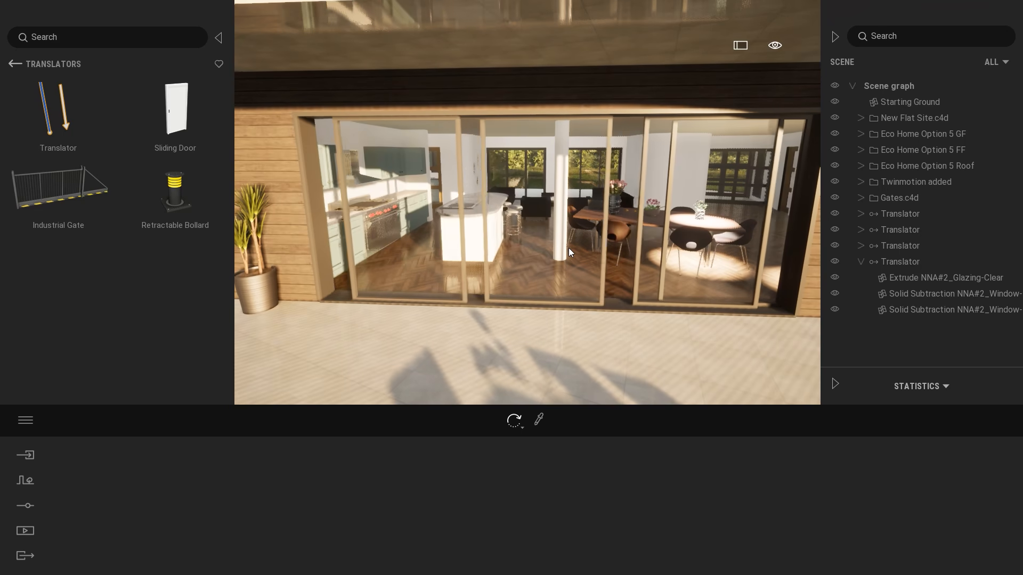
# Review the Translators one by one and set the third door panel's Translator speed to 0.3.
pyautogui.click(860, 262)
pyautogui.click(893, 213)
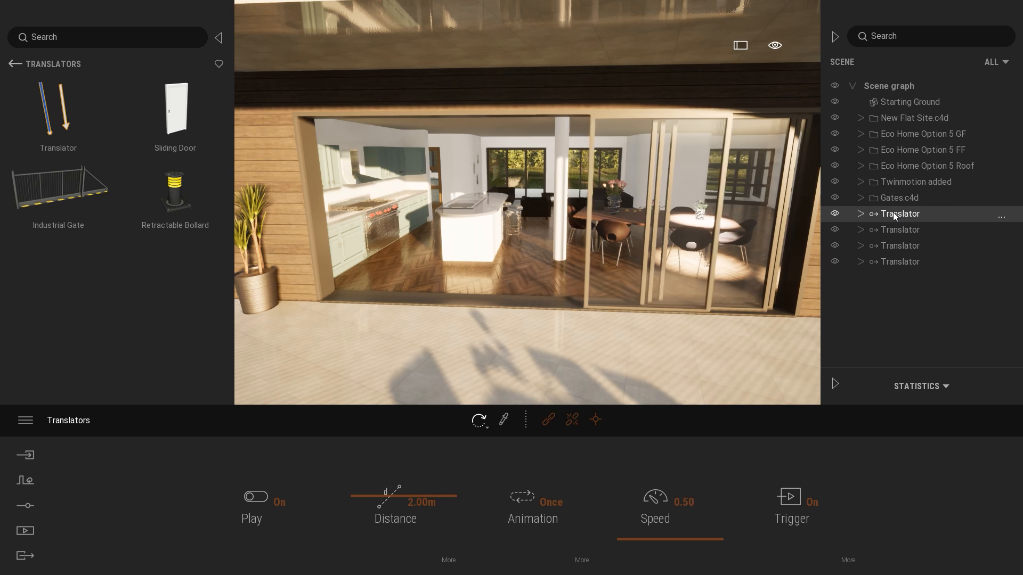
pyautogui.click(909, 230)
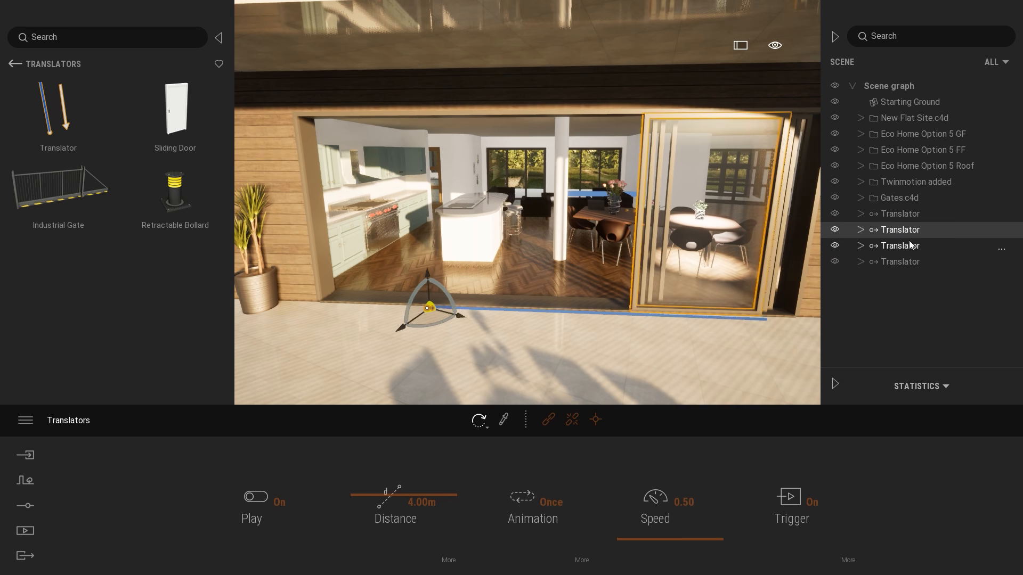
pyautogui.click(910, 246)
pyautogui.click(912, 262)
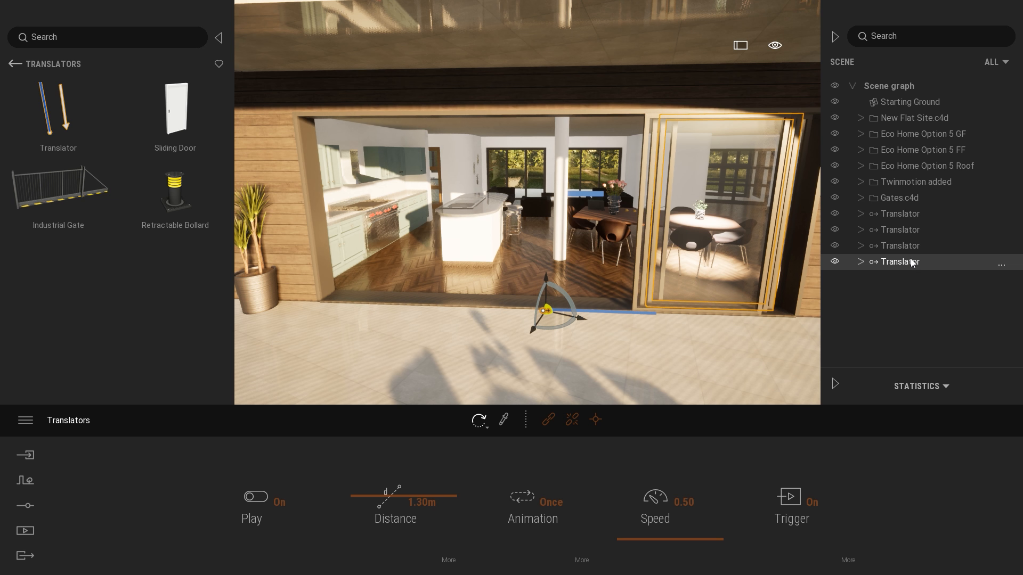
pyautogui.moveTo(683, 505); pyautogui.dragTo(717, 506)
pyautogui.write('3')
pyautogui.press('Return')
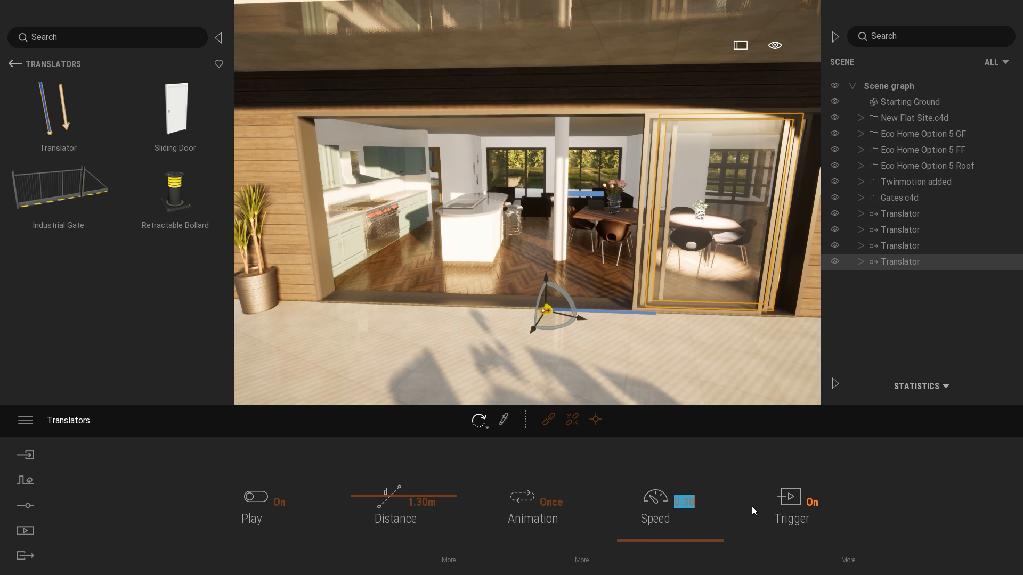
# Set the second door panel's Translator speed to 0.4.
pyautogui.moveTo(683, 505); pyautogui.dragTo(690, 505)
pyautogui.press('Return')
pyautogui.click(900, 246)
pyautogui.write('4')
pyautogui.press('Return')
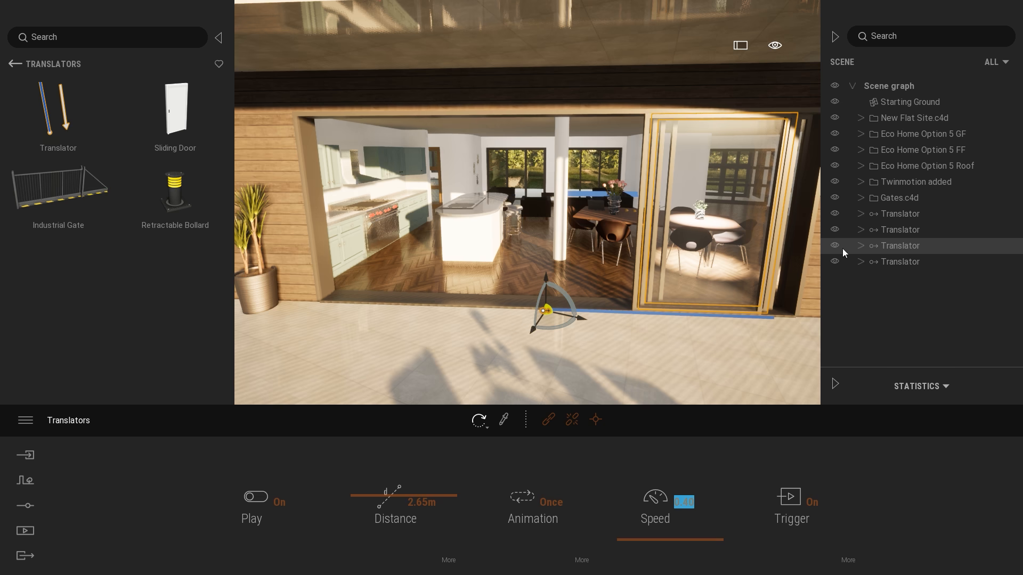
# Clear the selection, test the panels' different speeds by approaching the doors from the lawn again, and pull back to an aerial view of the house.
pyautogui.press('Escape')
pyautogui.press('s')
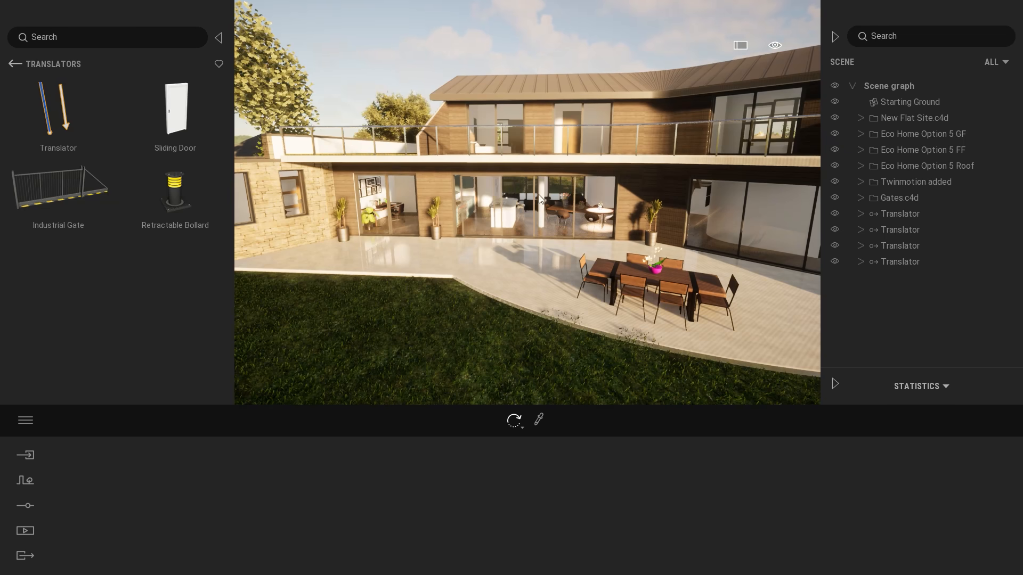
pyautogui.press('w')
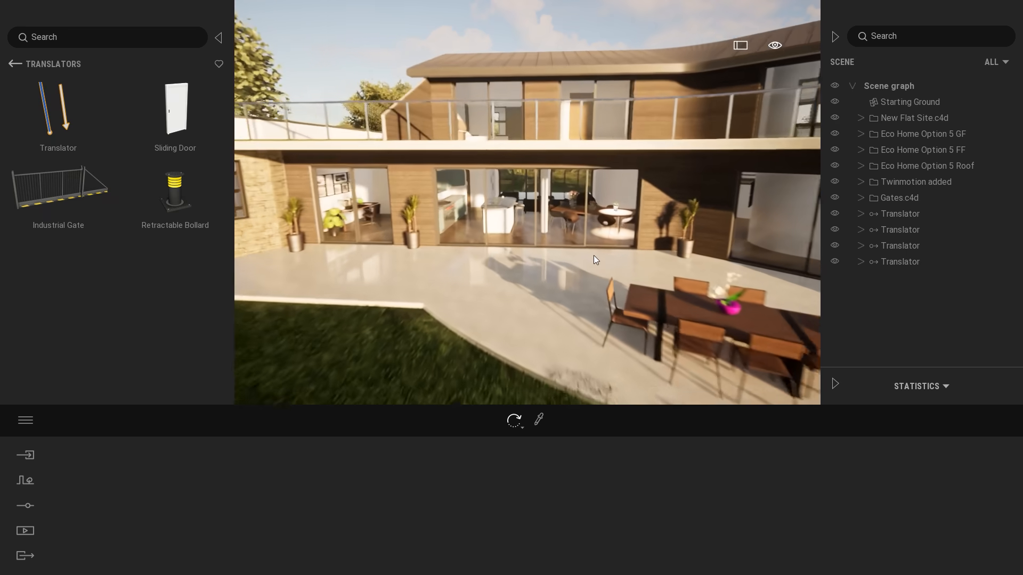
pyautogui.press('w')
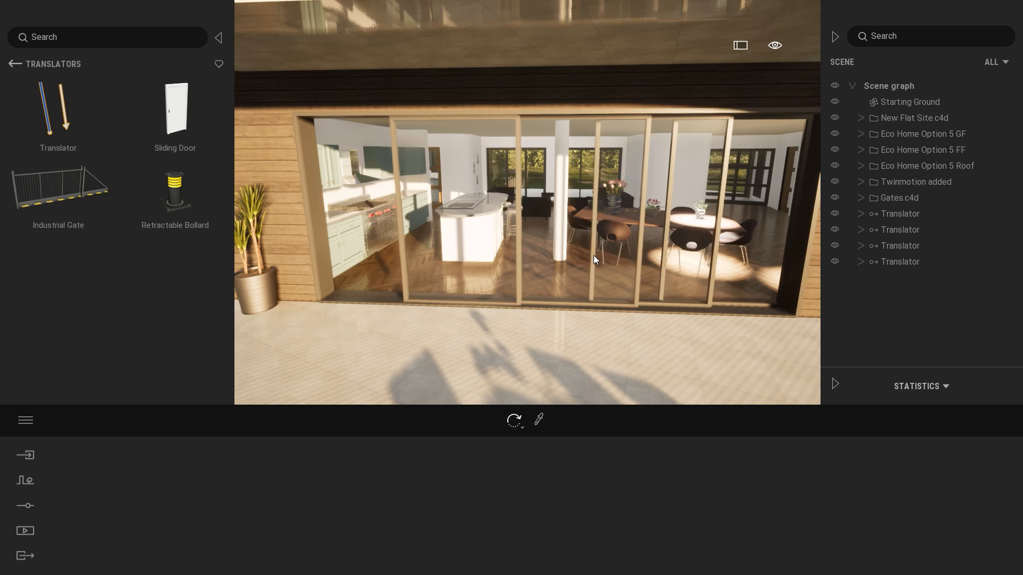
pyautogui.moveTo(593, 254); pyautogui.dragTo(657, 240, button='right')
pyautogui.press('a')
pyautogui.press('q')
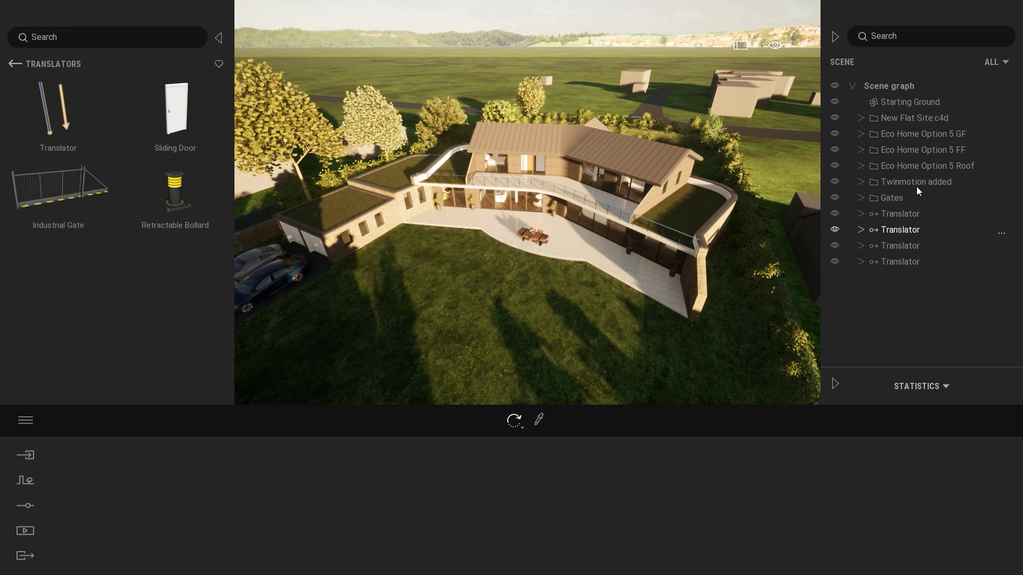
# Hide the Eco Home Option 5 Roof and FF folders to expose the ground floor, and show both again.
pyautogui.click(944, 171)
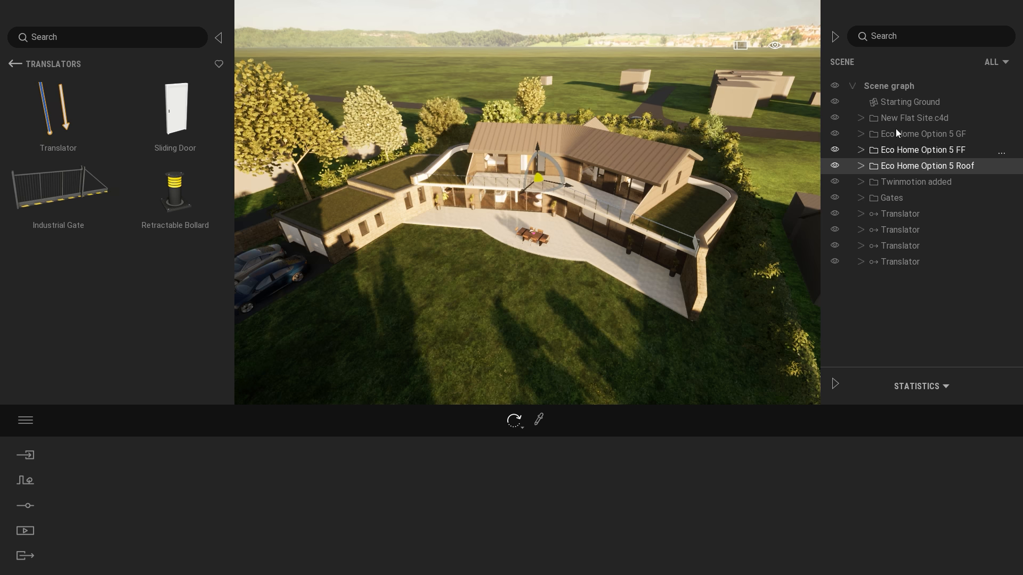
pyautogui.moveTo(634, 181); pyautogui.dragTo(625, 176, button='right')
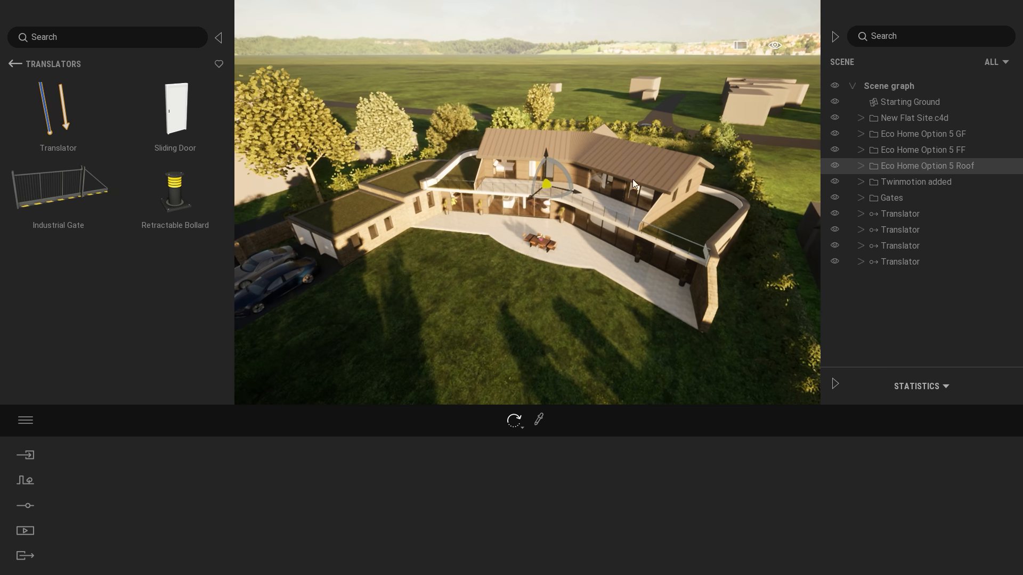
pyautogui.click(834, 163)
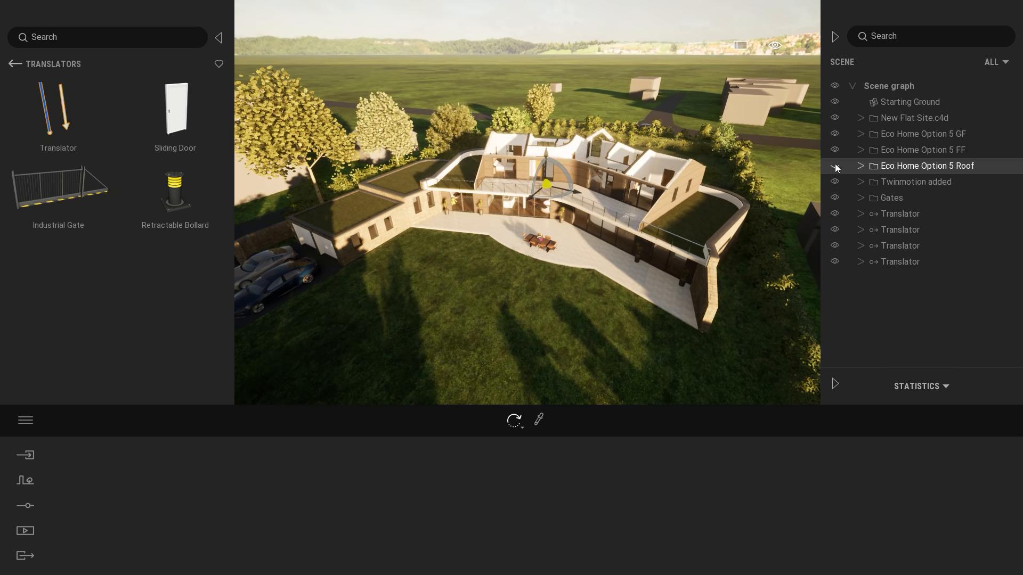
pyautogui.click(834, 150)
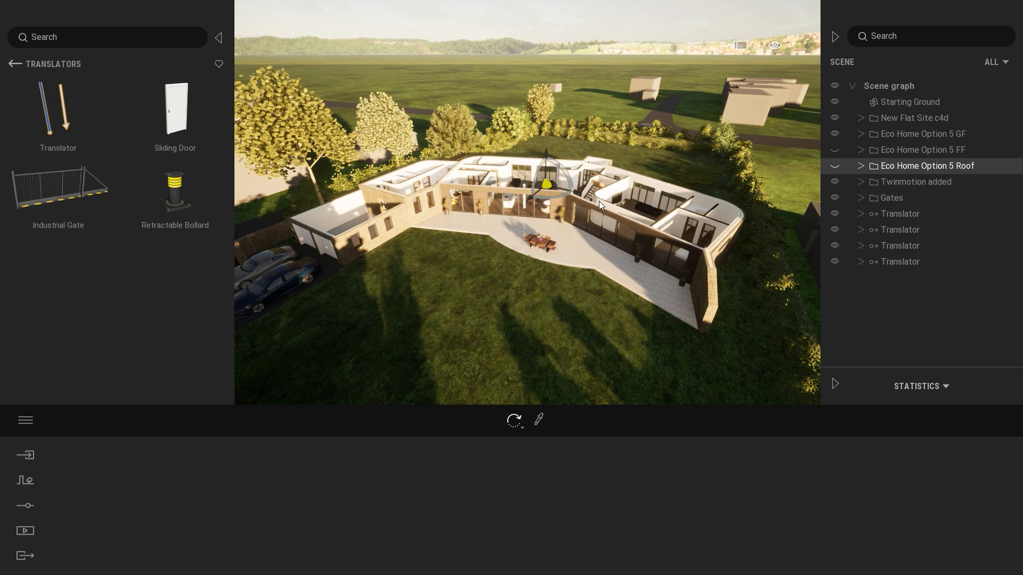
pyautogui.moveTo(689, 178)
pyautogui.mouseDown(button='right')
pyautogui.moveTo(707, 215)
pyautogui.moveTo(689, 178)
pyautogui.mouseUp(button='right')
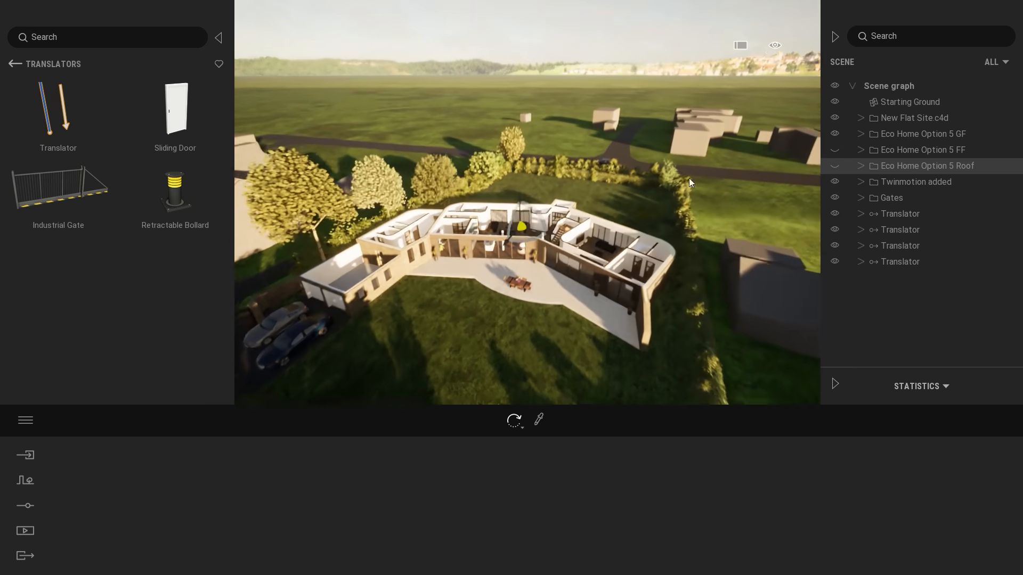
pyautogui.click(834, 150)
pyautogui.click(835, 166)
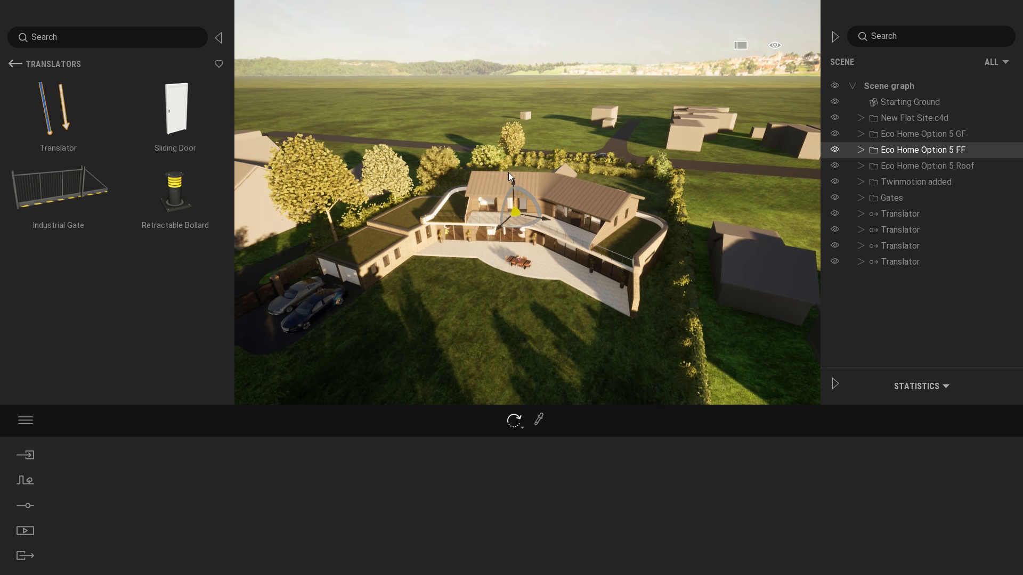
# Lift the Eco Home Option 5 FF folder above the ground floor and raise the Roof folder above it for an exploded view.
pyautogui.moveTo(514, 180); pyautogui.dragTo(510, 100)
pyautogui.doubleClick(947, 166)
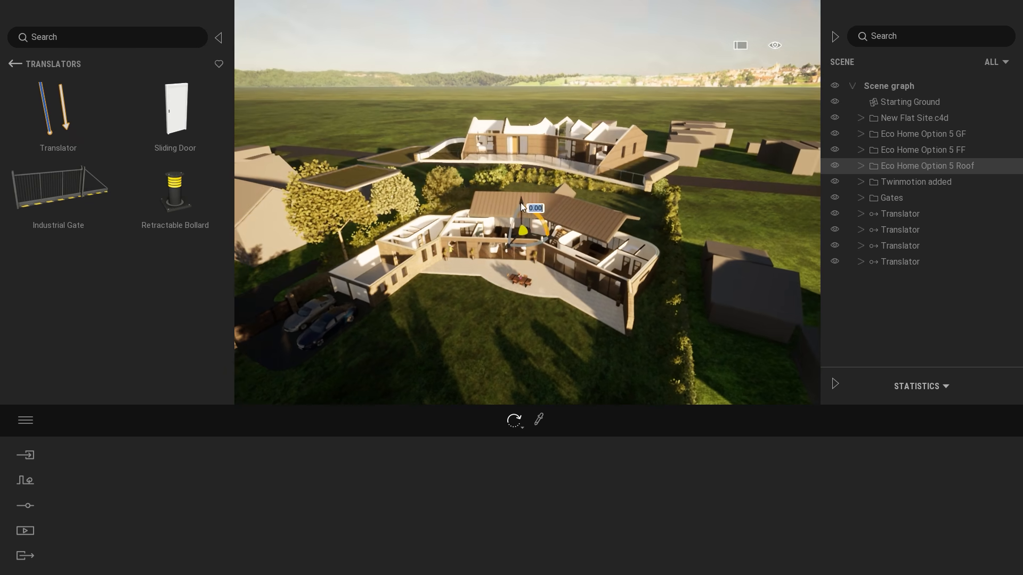
pyautogui.moveTo(522, 202); pyautogui.dragTo(531, 9)
pyautogui.moveTo(532, 21); pyautogui.dragTo(517, 58, button='right')
pyautogui.press('s')
pyautogui.moveTo(663, 113); pyautogui.dragTo(654, 129, button='right')
pyautogui.press('e')
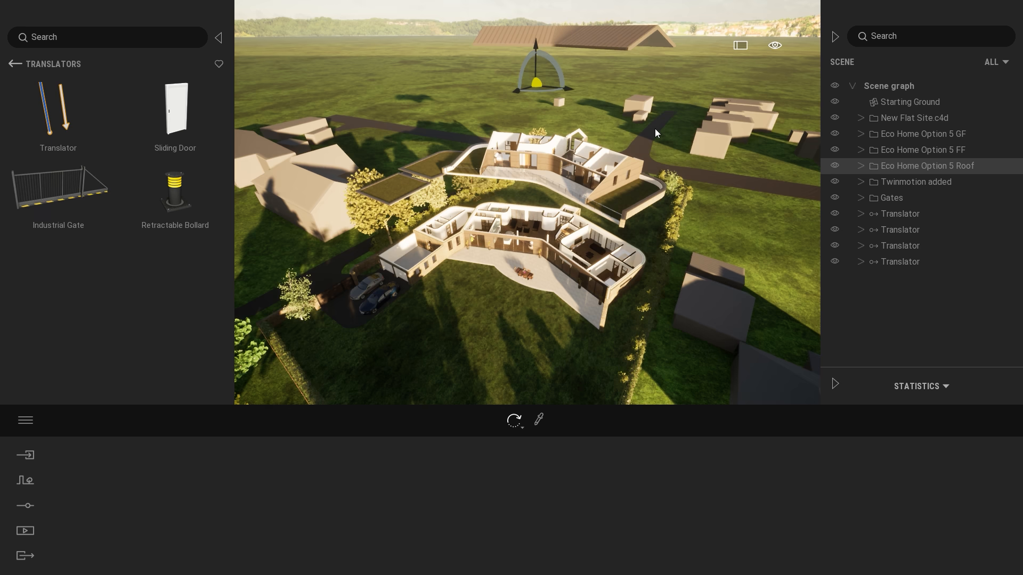
# Undo the vertical moves of the roof and first floor.
pyautogui.hotkey('ctrl', 'z')
pyautogui.hotkey('ctrl', 'z')
pyautogui.hotkey('ctrl', 'z')
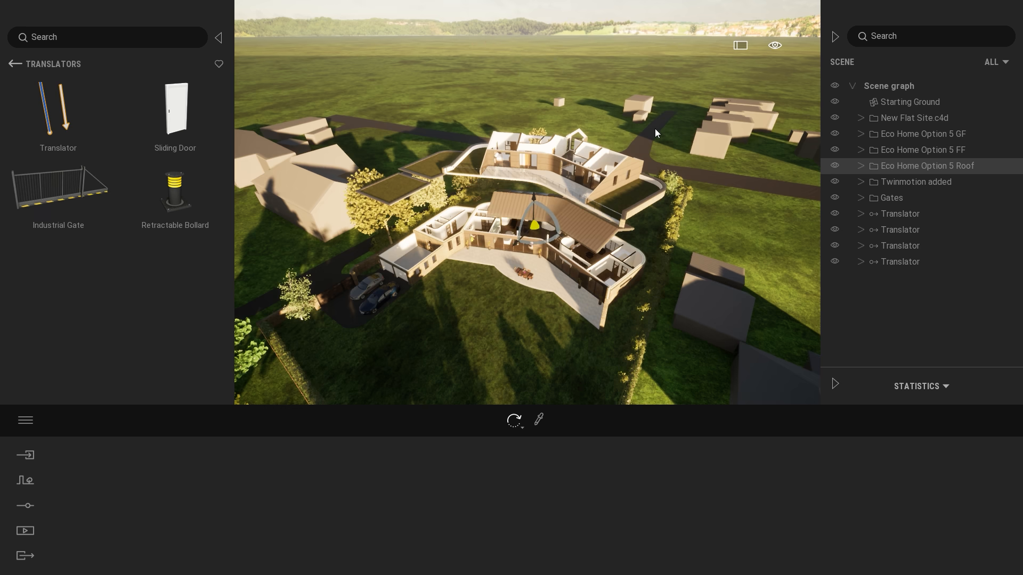
pyautogui.hotkey('ctrl', 'z')
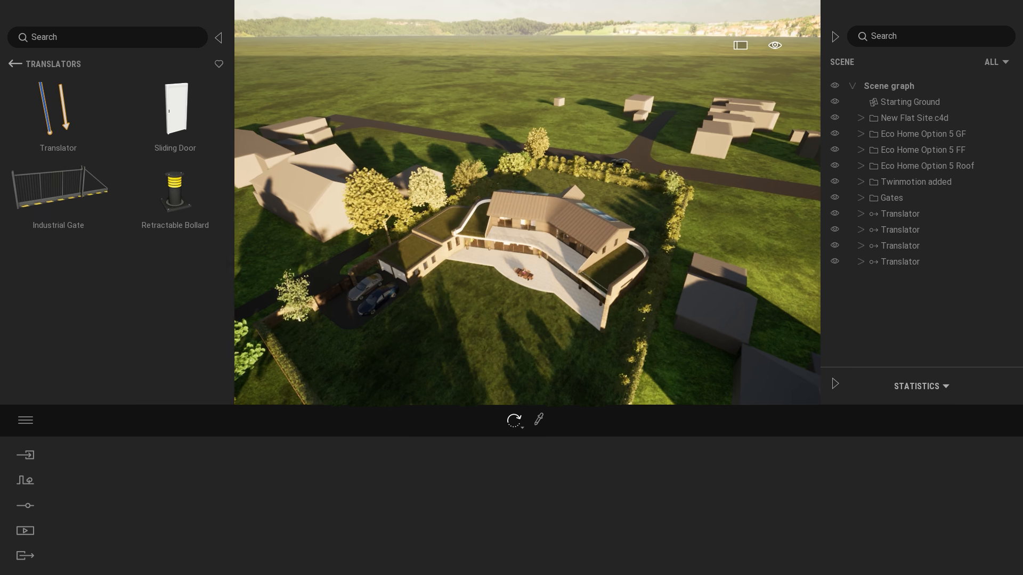
# Place a new Translator on the lawn in front of the terrace and raise it above the ground.
pyautogui.moveTo(67, 102); pyautogui.dragTo(555, 380)
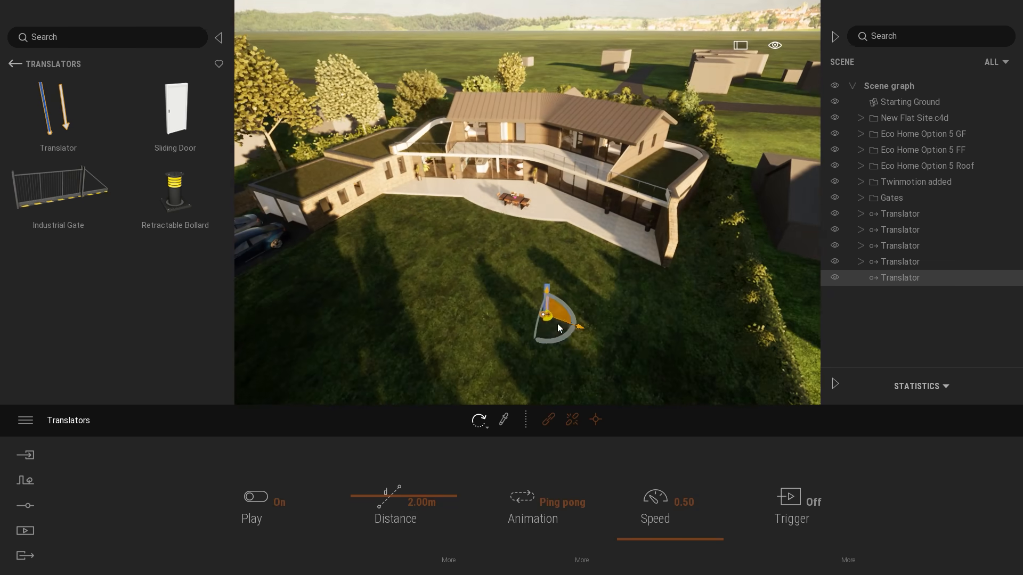
pyautogui.moveTo(571, 338); pyautogui.dragTo(583, 91)
pyautogui.keyDown('shift'); pyautogui.moveTo(582, 90); pyautogui.dragTo(544, 162, button='middle'); pyautogui.keyUp('shift')
pyautogui.scroll(-3, 631, 206)
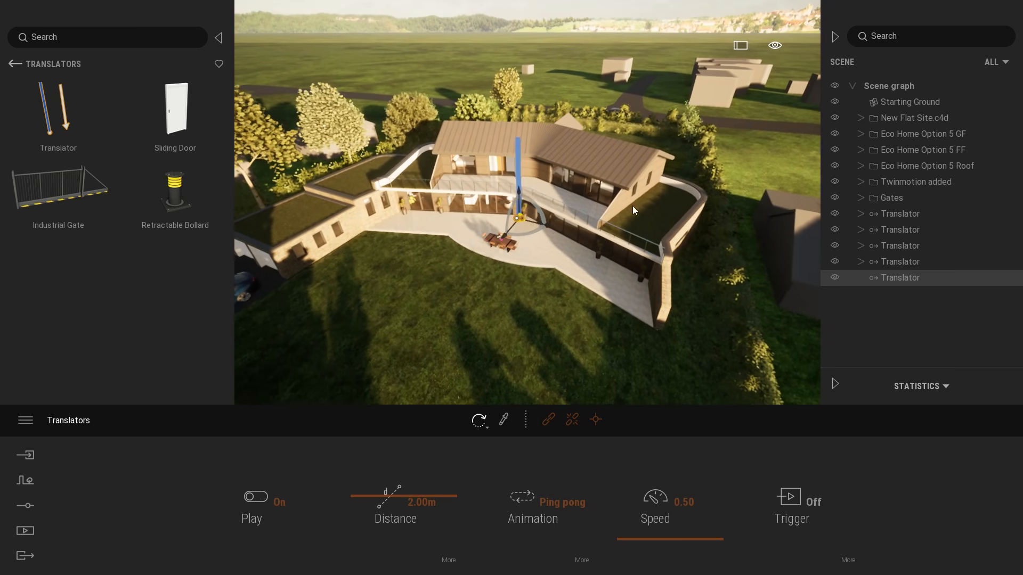
pyautogui.moveTo(538, 224); pyautogui.dragTo(542, 264)
pyautogui.keyDown('shift'); pyautogui.moveTo(543, 264); pyautogui.dragTo(649, 233, button='middle'); pyautogui.keyUp('shift')
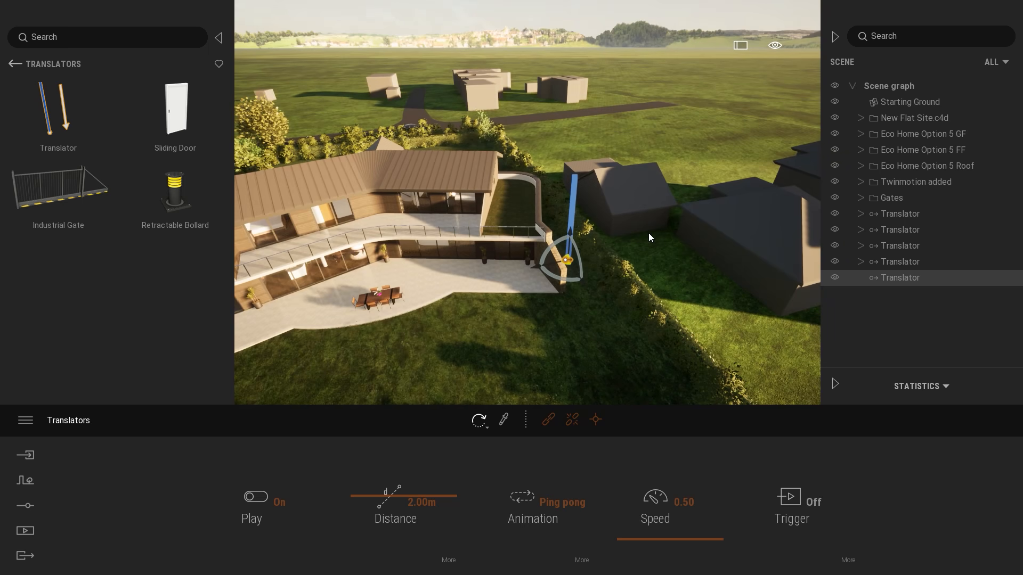
pyautogui.moveTo(647, 203)
pyautogui.mouseDown(button='right')
pyautogui.moveTo(608, 205)
pyautogui.moveTo(575, 221)
pyautogui.moveTo(647, 203)
pyautogui.mouseUp(button='right')
pyautogui.scroll(-3, 631, 240)
pyautogui.keyDown('shift'); pyautogui.moveTo(631, 241); pyautogui.dragTo(615, 231, button='middle'); pyautogui.keyUp('shift')
pyautogui.moveTo(615, 231); pyautogui.dragTo(678, 261, button='right')
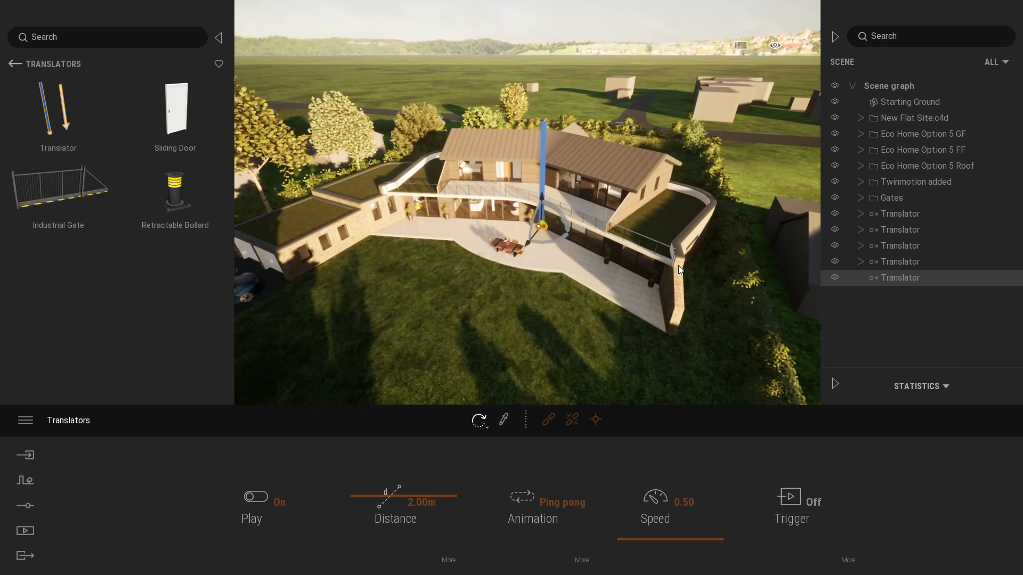
# Turn on the new Translator's trigger and set its trigger zone to 10 m.
pyautogui.click(809, 504)
pyautogui.click(848, 560)
pyautogui.moveTo(569, 518); pyautogui.dragTo(596, 273)
pyautogui.moveTo(596, 268); pyautogui.dragTo(591, 234, button='right')
pyautogui.moveTo(583, 449); pyautogui.dragTo(585, 436)
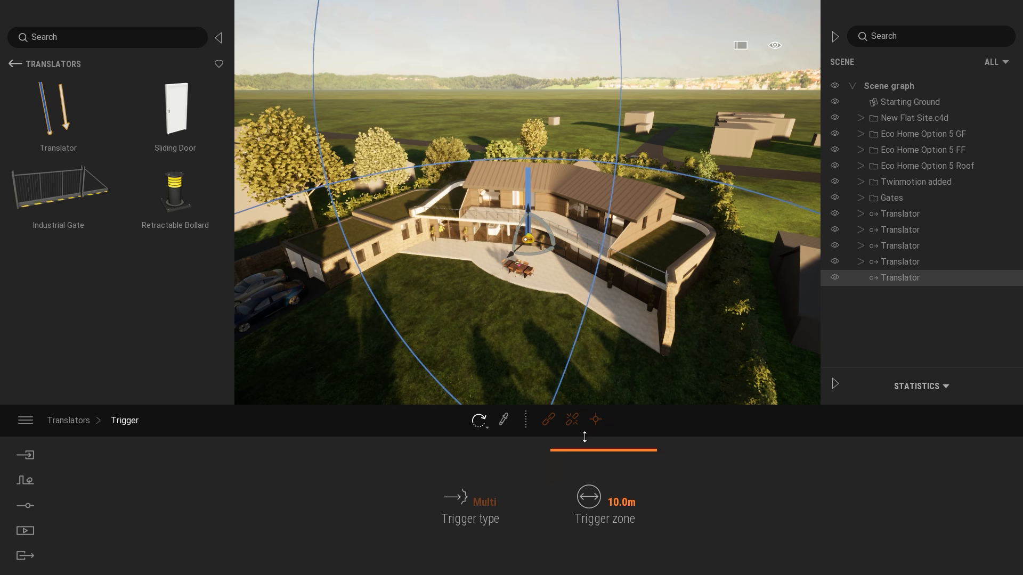
pyautogui.moveTo(584, 437); pyautogui.dragTo(584, 437)
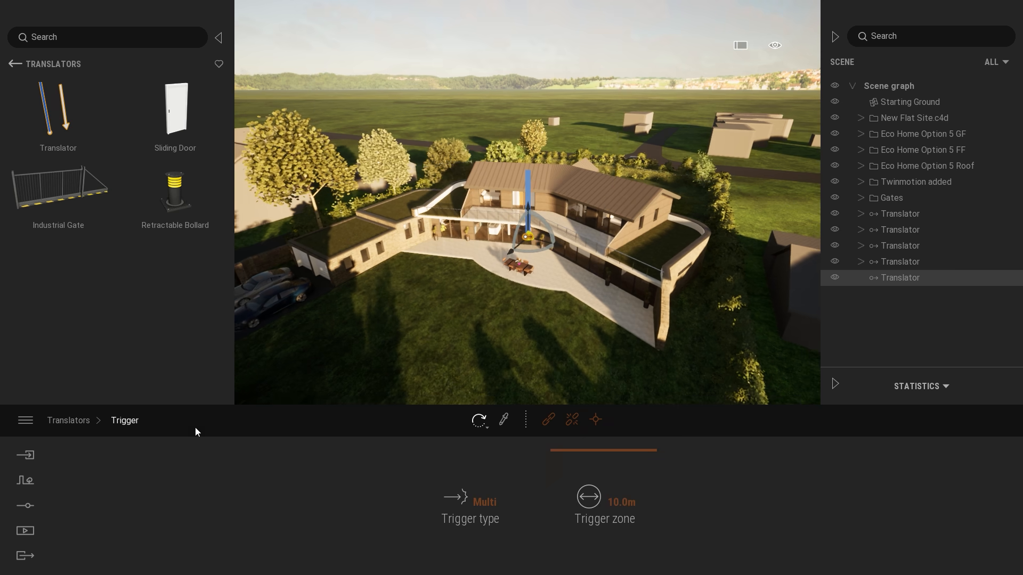
pyautogui.click(68, 420)
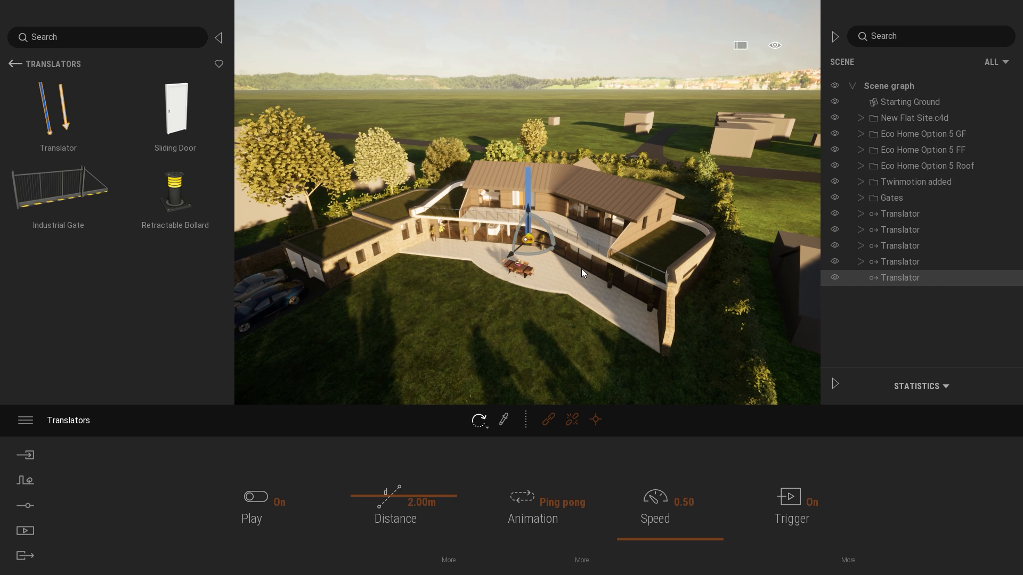
# Set the new Translator's animation to Once and its distance to 20 m.
pyautogui.click(538, 490)
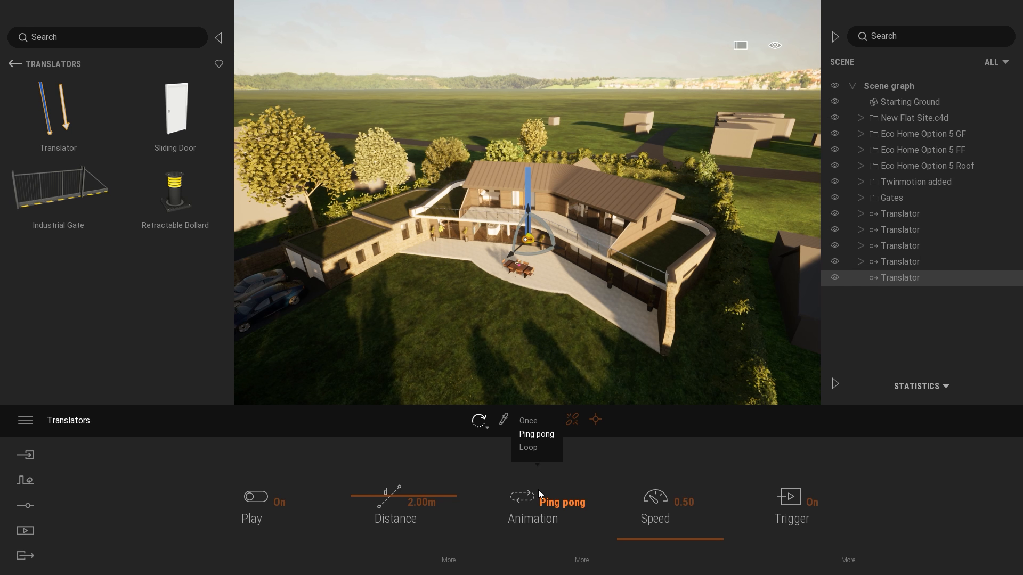
pyautogui.click(528, 421)
pyautogui.moveTo(395, 498); pyautogui.dragTo(349, 497)
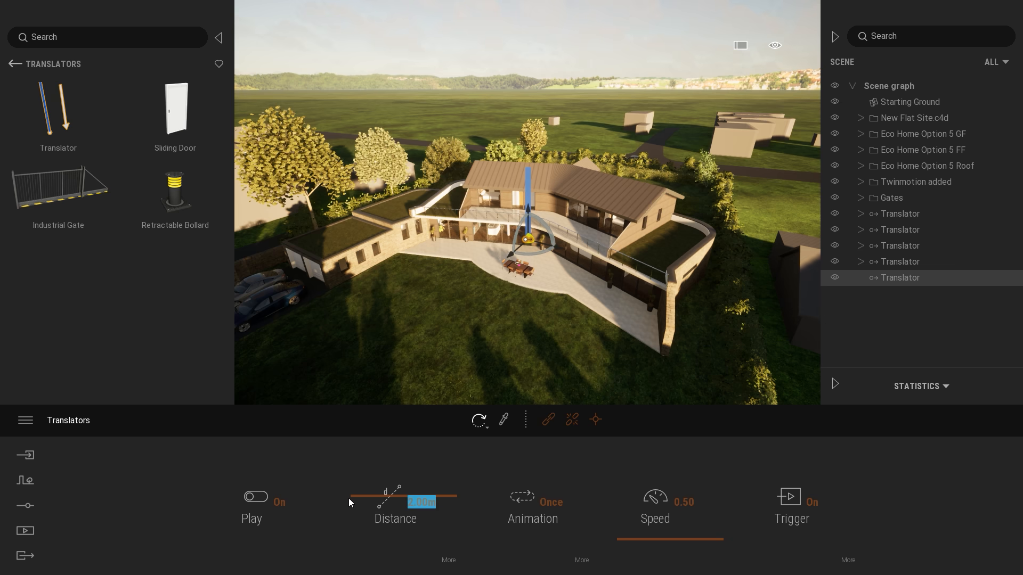
pyautogui.write('20')
pyautogui.press('Return')
# Try shorter travel distances of 10 m and 8 m for the new Translator.
pyautogui.moveTo(426, 320); pyautogui.dragTo(389, 556, button='right')
pyautogui.moveTo(443, 502); pyautogui.dragTo(348, 500)
pyautogui.write('10')
pyautogui.press('Return')
pyautogui.write('8')
pyautogui.press('Return')
# Lower the new Translator towards the lawn and set its distance to 20 m.
pyautogui.moveTo(527, 213); pyautogui.dragTo(493, 340, button='right')
pyautogui.moveTo(437, 500); pyautogui.dragTo(327, 504)
pyautogui.write('20')
pyautogui.press('Return')
# Link the Eco Home Option 5 Roof folder to the new Translator by nesting it beneath that Translator in the scene graph.
pyautogui.moveTo(607, 268); pyautogui.dragTo(631, 292, button='right')
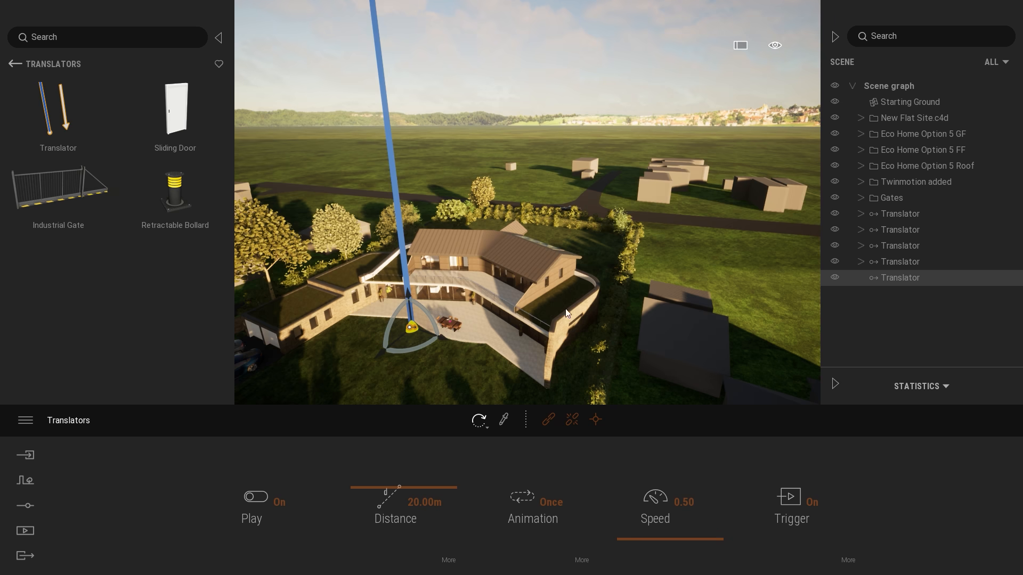
pyautogui.moveTo(589, 321); pyautogui.dragTo(542, 398, button='right')
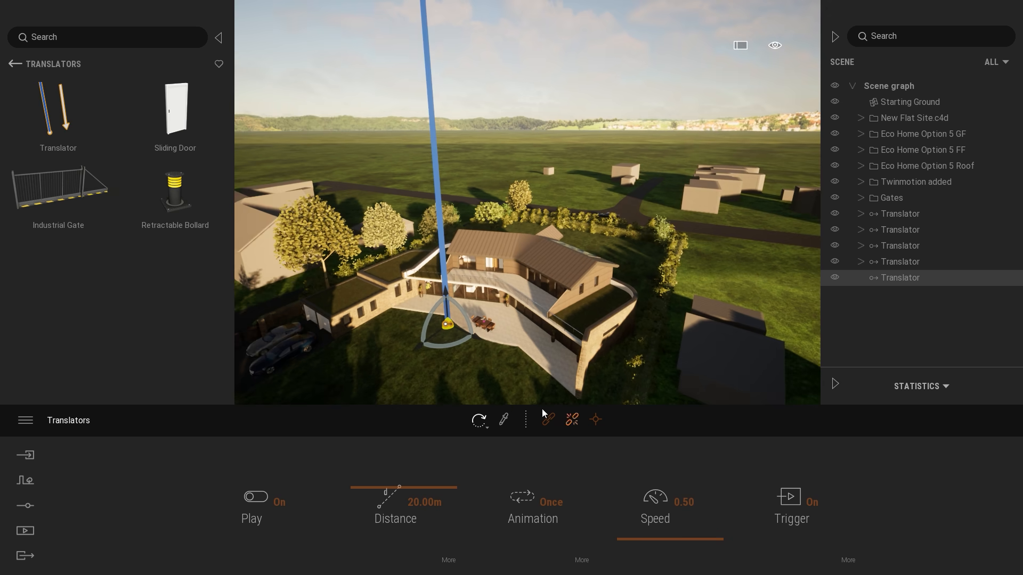
pyautogui.click(551, 422)
pyautogui.click(898, 167)
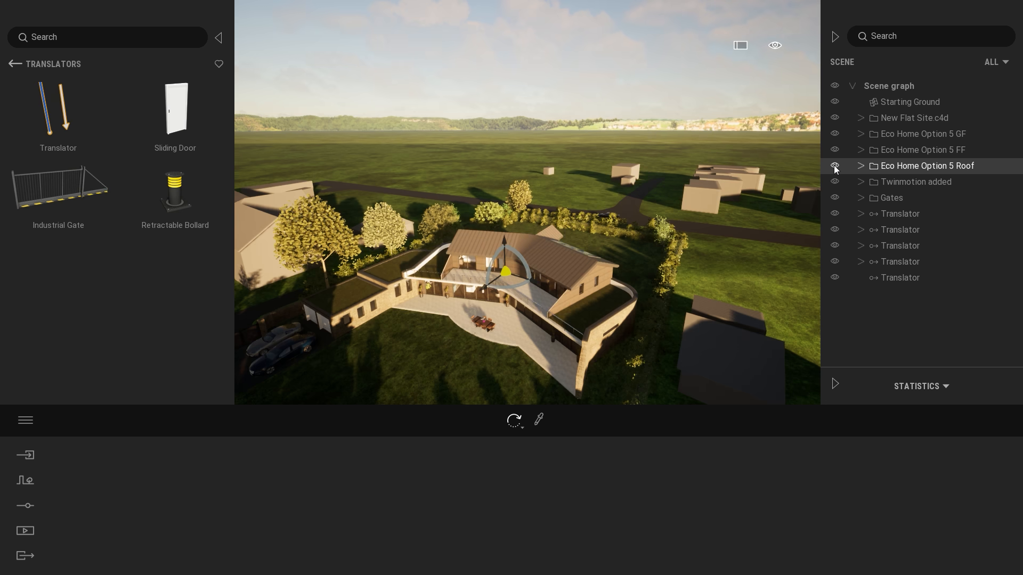
pyautogui.click(834, 167)
pyautogui.click(834, 166)
pyautogui.moveTo(909, 167); pyautogui.dragTo(900, 280)
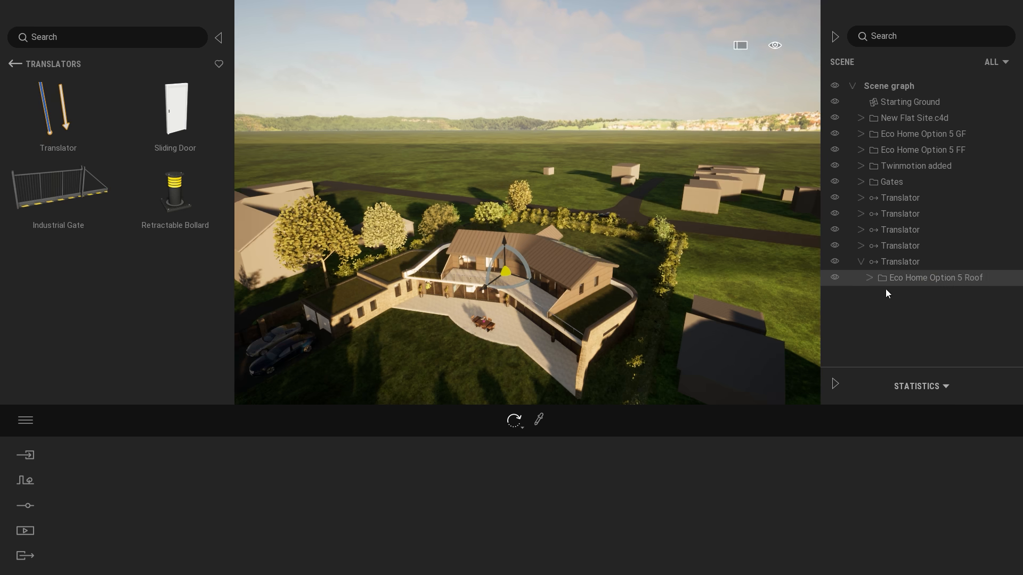
# Select the roof's Translator and set its speed to 10.
pyautogui.doubleClick(888, 263)
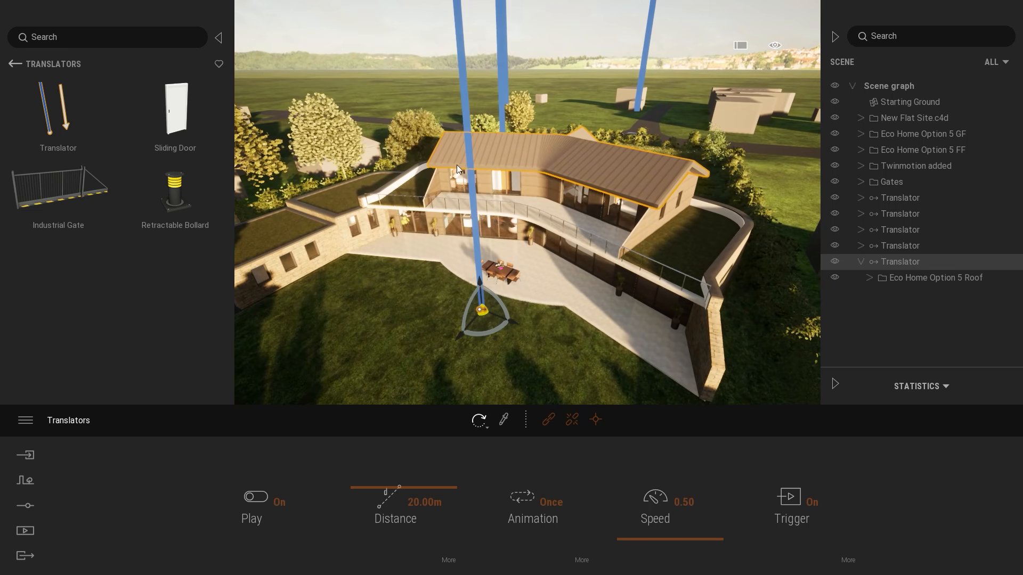
pyautogui.moveTo(661, 204); pyautogui.dragTo(661, 134, button='right')
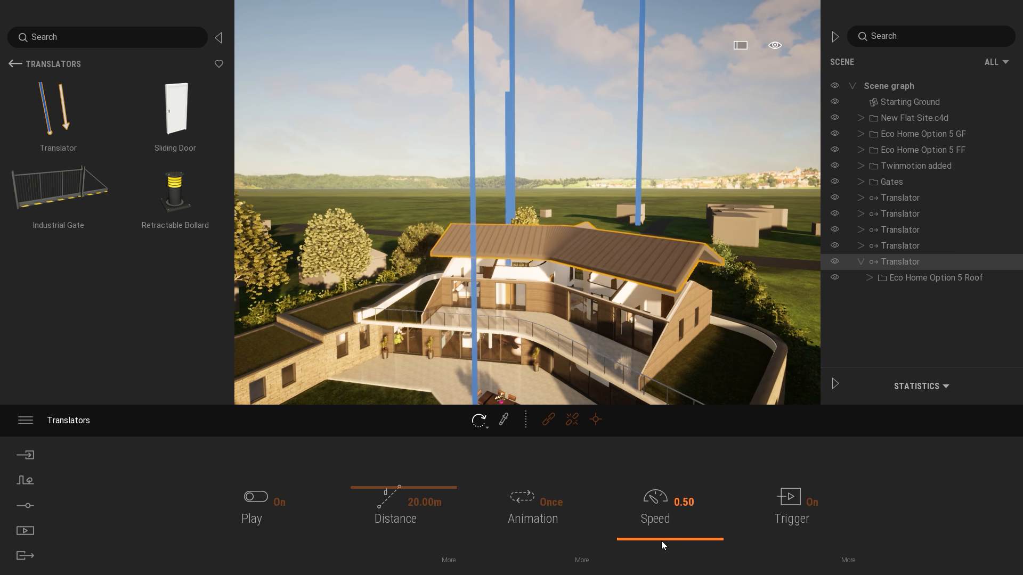
pyautogui.moveTo(661, 541); pyautogui.dragTo(621, 391)
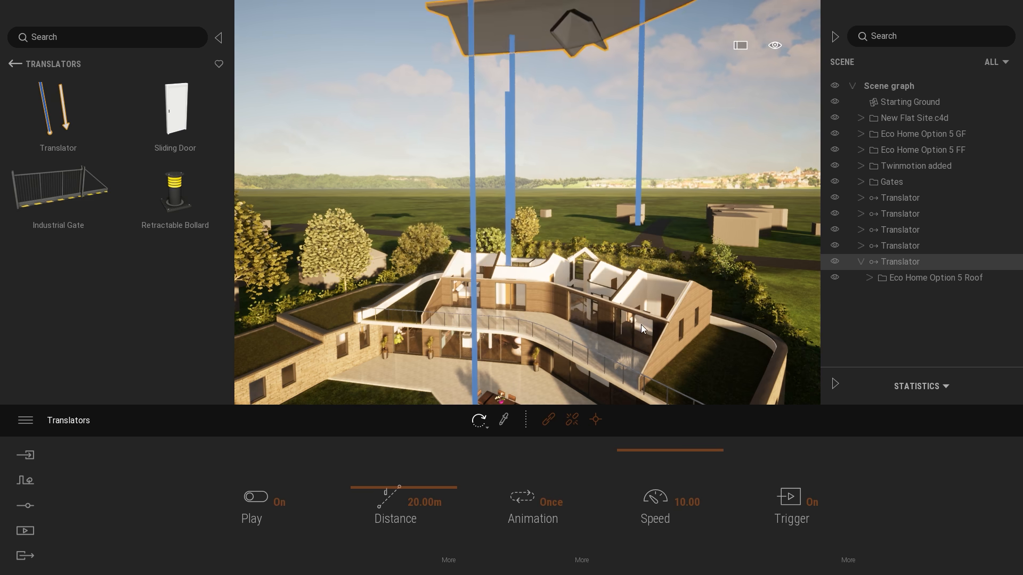
pyautogui.moveTo(641, 325); pyautogui.dragTo(641, 267, button='right')
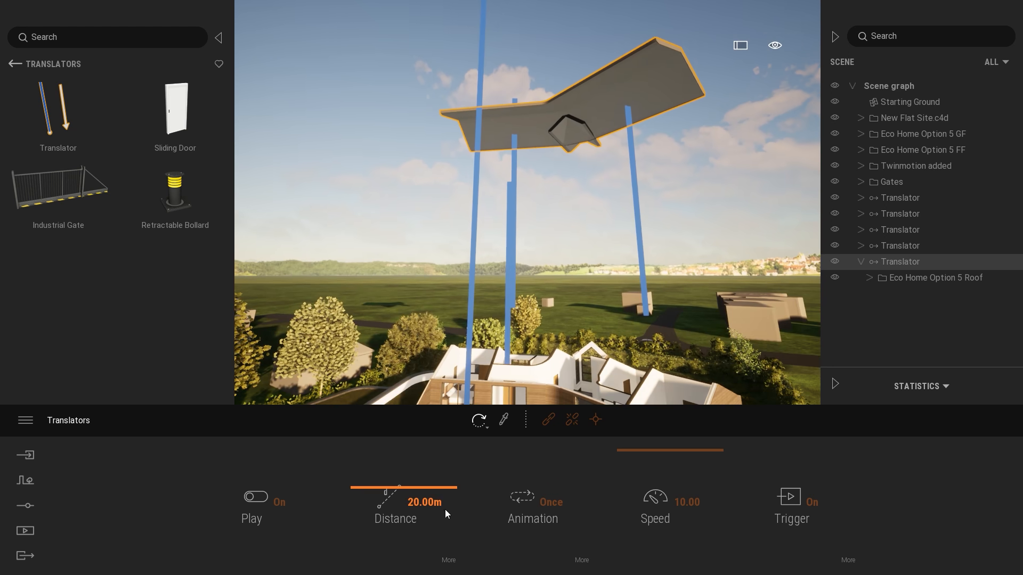
# Try a 10 m travel distance for the roof's Translator and settle on 15 m.
pyautogui.moveTo(427, 499); pyautogui.dragTo(343, 491)
pyautogui.write('10')
pyautogui.press('Return')
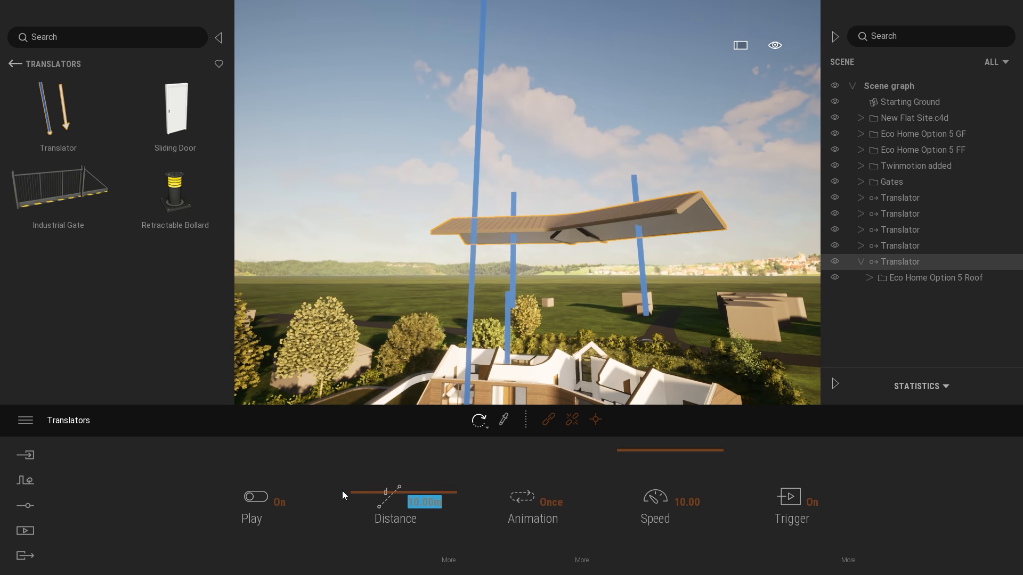
pyautogui.moveTo(676, 289); pyautogui.dragTo(676, 346, button='right')
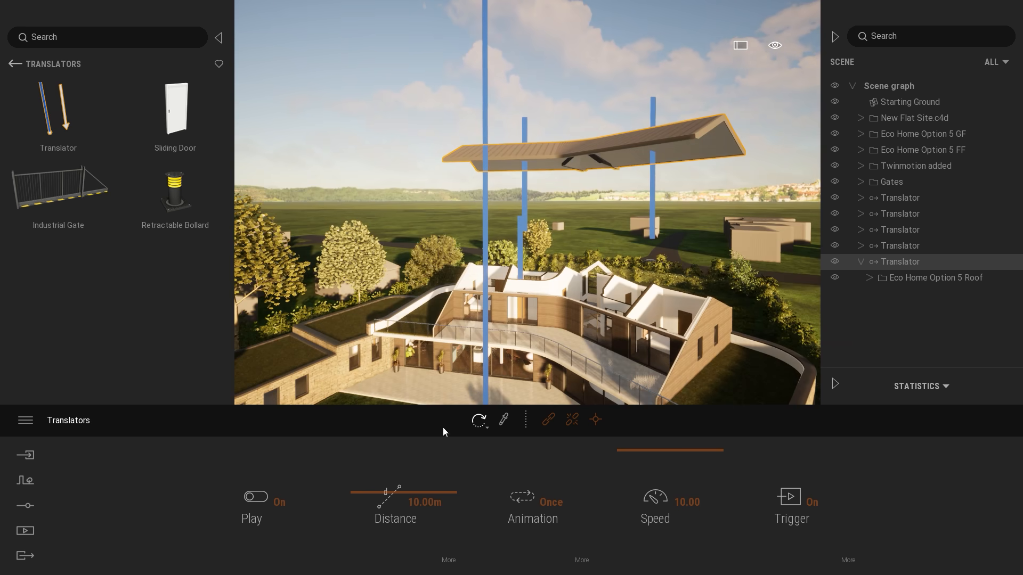
pyautogui.moveTo(429, 502); pyautogui.dragTo(309, 509)
pyautogui.write('15')
pyautogui.press('Return')
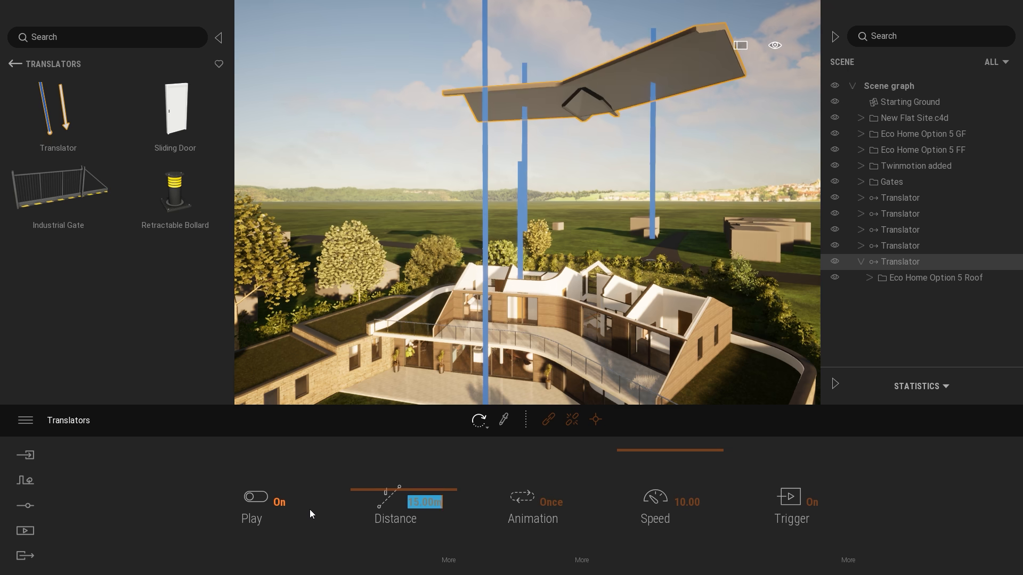
# Duplicate the roof's Translator and paste it into the scene graph root as a copy rather than an instance.
pyautogui.moveTo(545, 363); pyautogui.dragTo(539, 371, button='right')
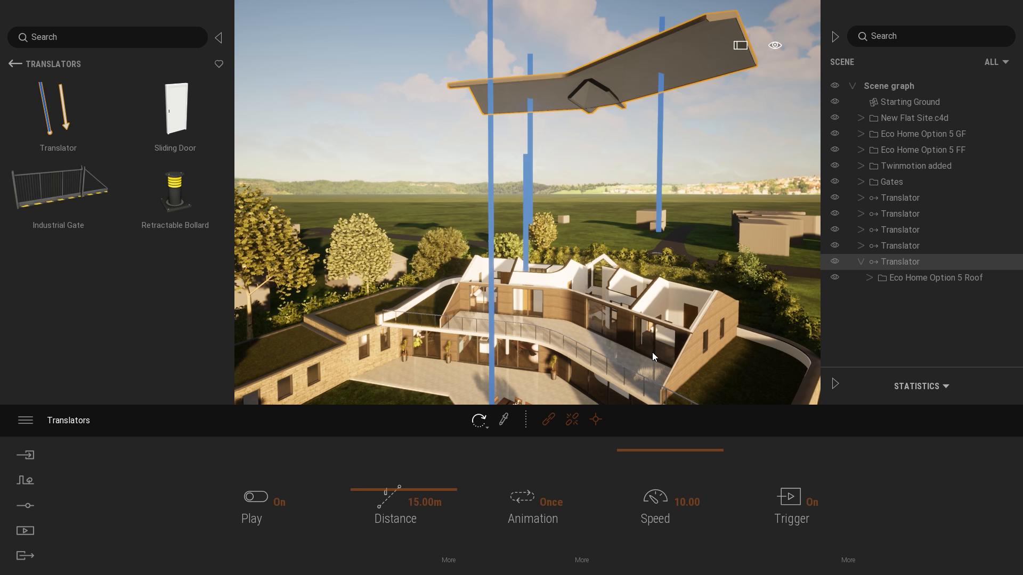
pyautogui.press('s')
pyautogui.press('d')
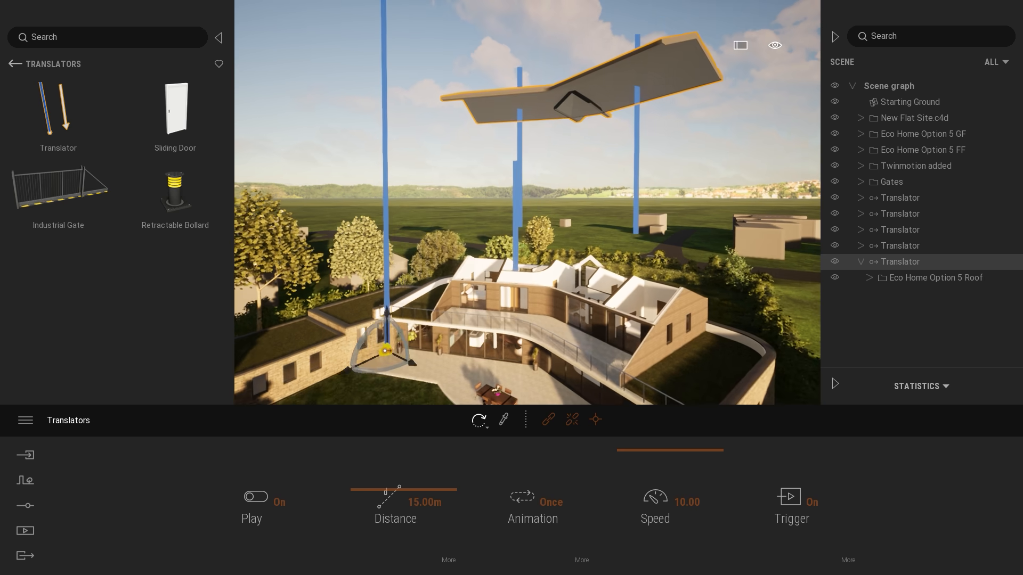
pyautogui.press('s')
pyautogui.moveTo(665, 235); pyautogui.dragTo(663, 260, button='right')
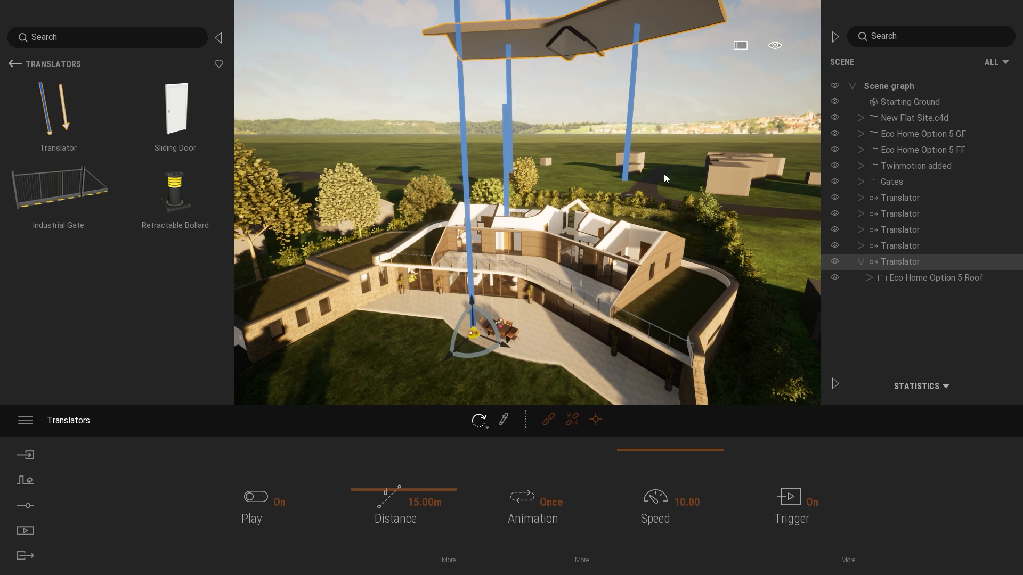
pyautogui.rightClick(908, 266)
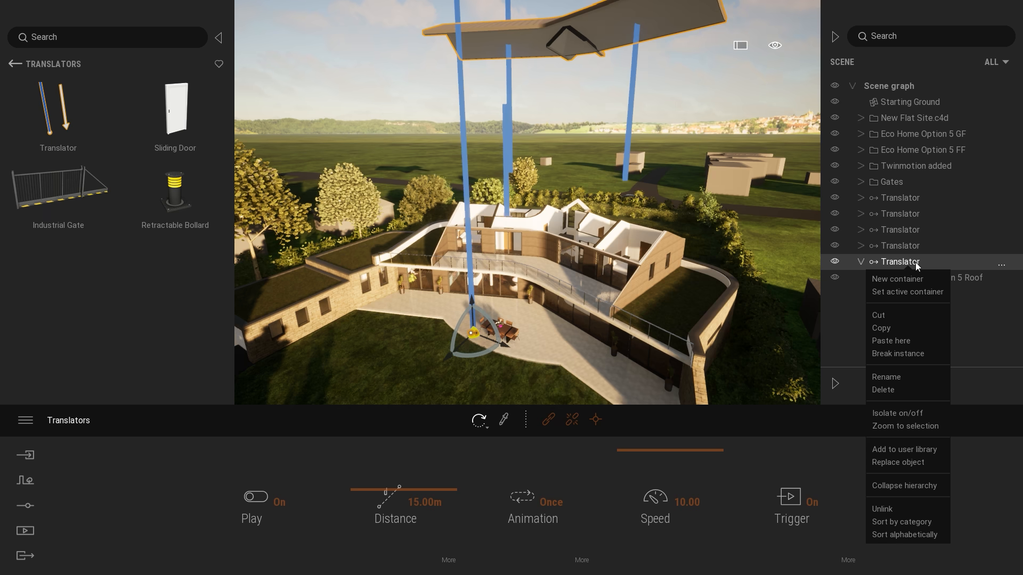
pyautogui.click(887, 329)
pyautogui.rightClick(890, 92)
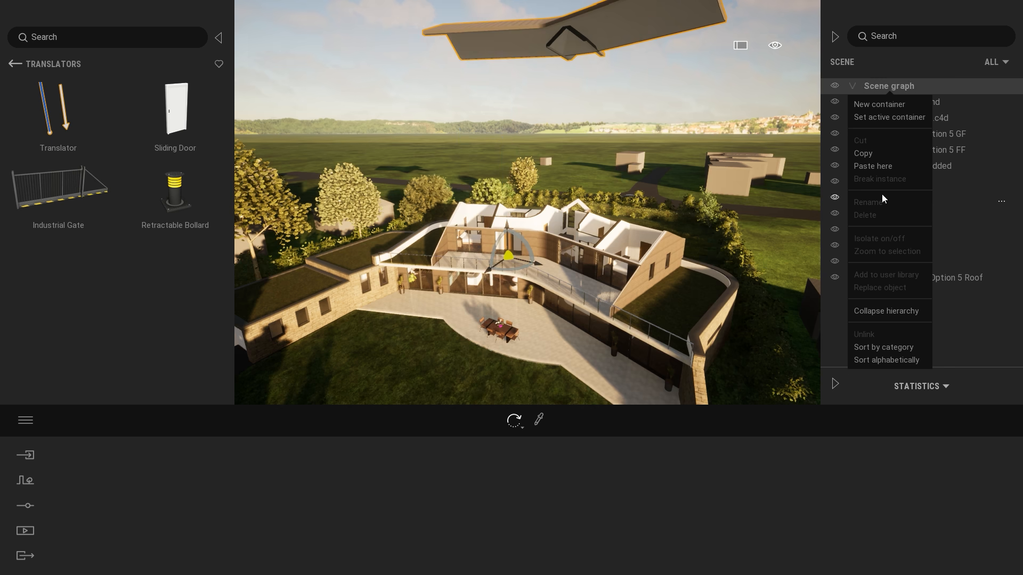
pyautogui.click(873, 165)
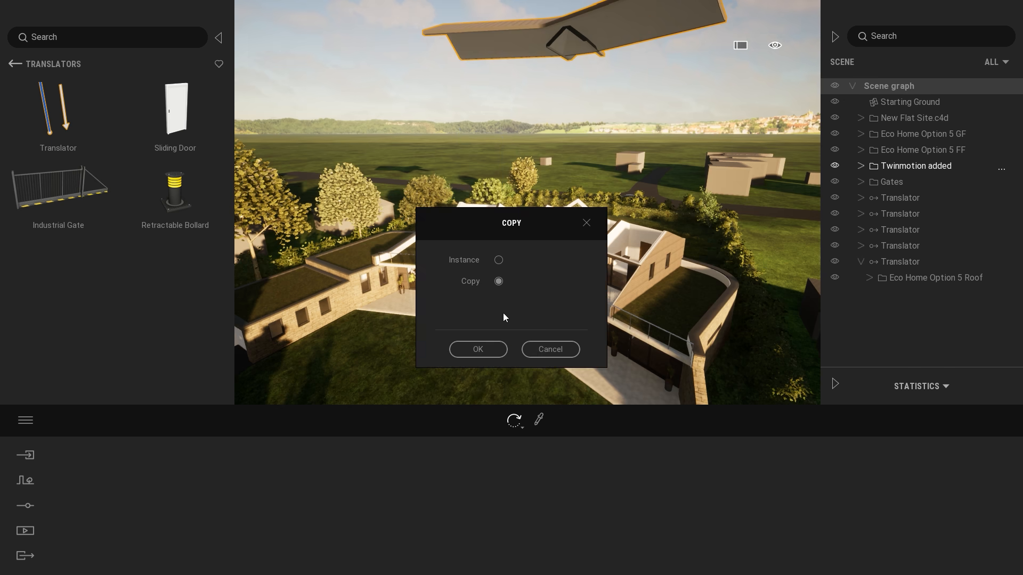
pyautogui.click(478, 349)
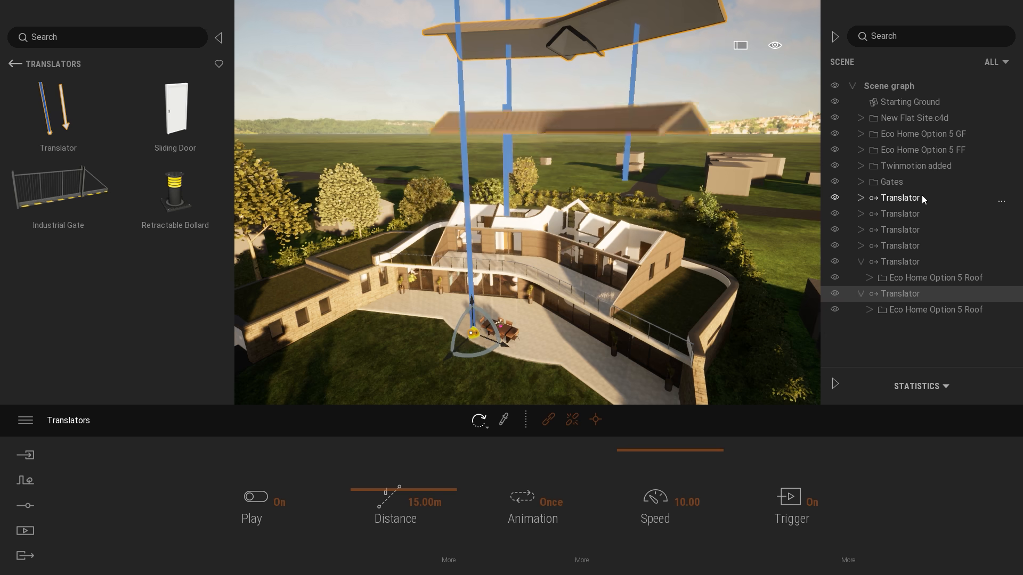
# Delete the duplicate roof folder from the copied Translator and nest the Eco Home Option 5 FF folder beneath it instead.
pyautogui.click(919, 308)
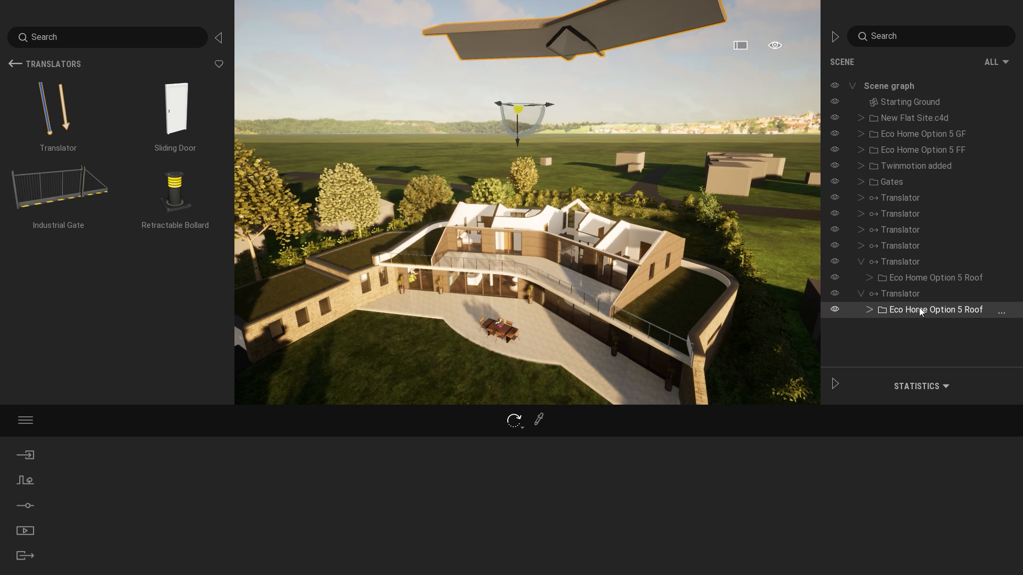
pyautogui.press('Delete')
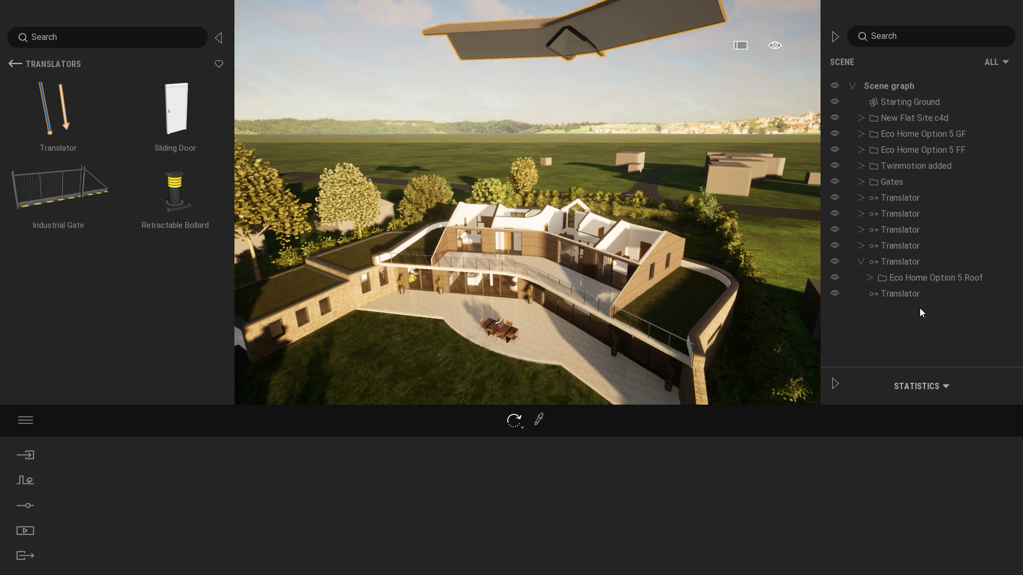
pyautogui.click(916, 149)
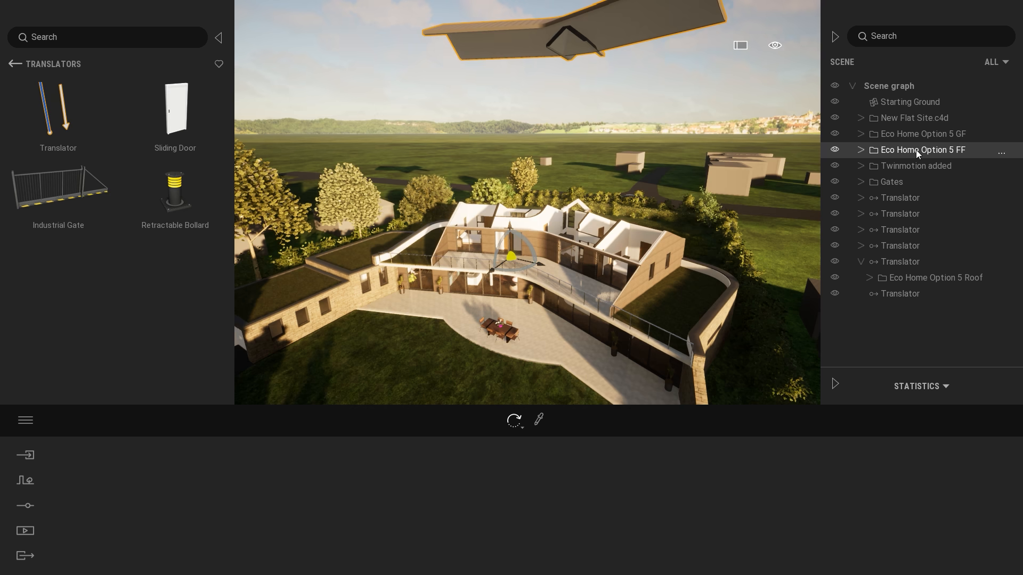
pyautogui.click(834, 150)
pyautogui.click(834, 150)
pyautogui.moveTo(906, 151); pyautogui.dragTo(907, 293)
# Set the travel distance of the first floor's Translator to 7.5 m and deselect it.
pyautogui.click(899, 277)
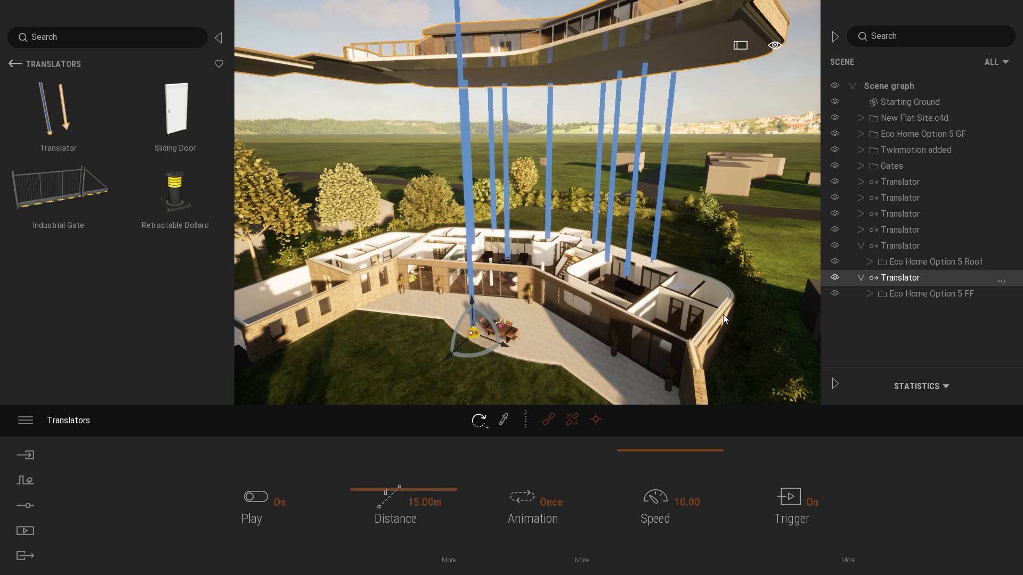
pyautogui.click(365, 501)
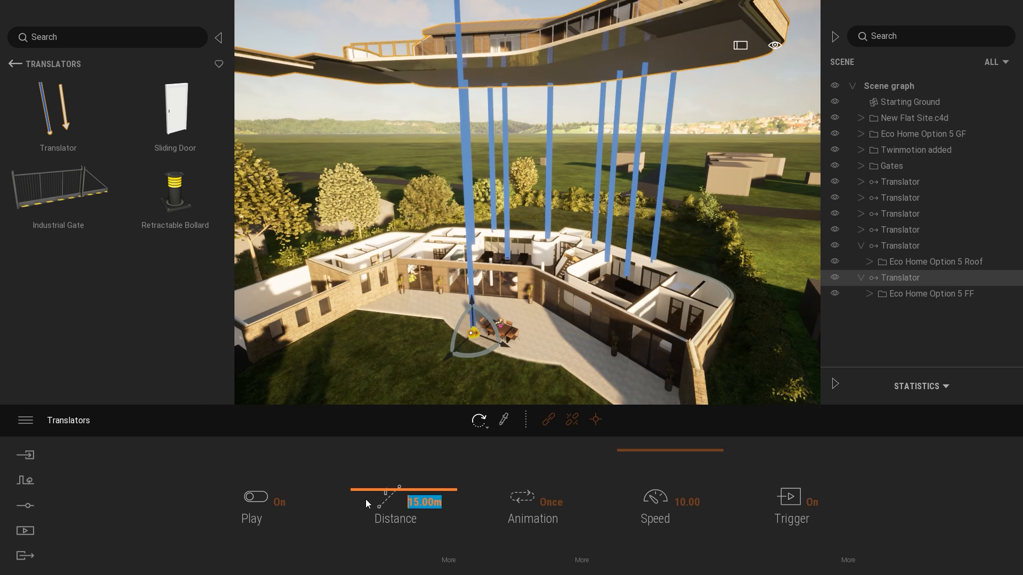
pyautogui.write('7.5')
pyautogui.press('Return')
pyautogui.keyDown('shift'); pyautogui.moveTo(644, 212); pyautogui.dragTo(644, 190, button='middle'); pyautogui.keyUp('shift')
pyautogui.press('Escape')
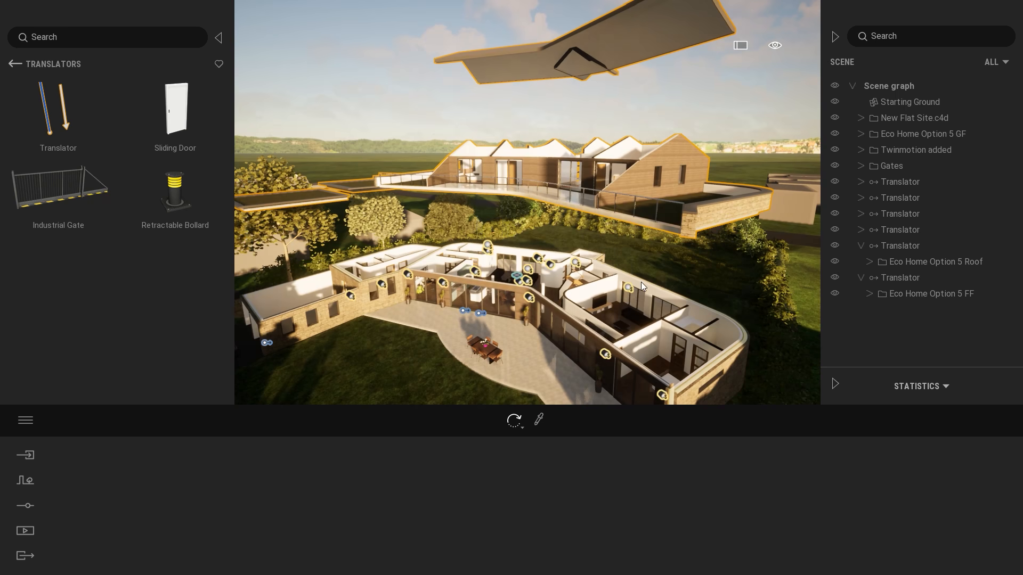
# Set the speed of the first floor's Translator to 5 and test the triggered lift of the roof and first floor.
pyautogui.keyDown('shift'); pyautogui.moveTo(711, 267); pyautogui.dragTo(720, 267, button='middle'); pyautogui.keyUp('shift')
pyautogui.press('s')
pyautogui.moveTo(712, 267); pyautogui.dragTo(709, 261, button='right')
pyautogui.press('w')
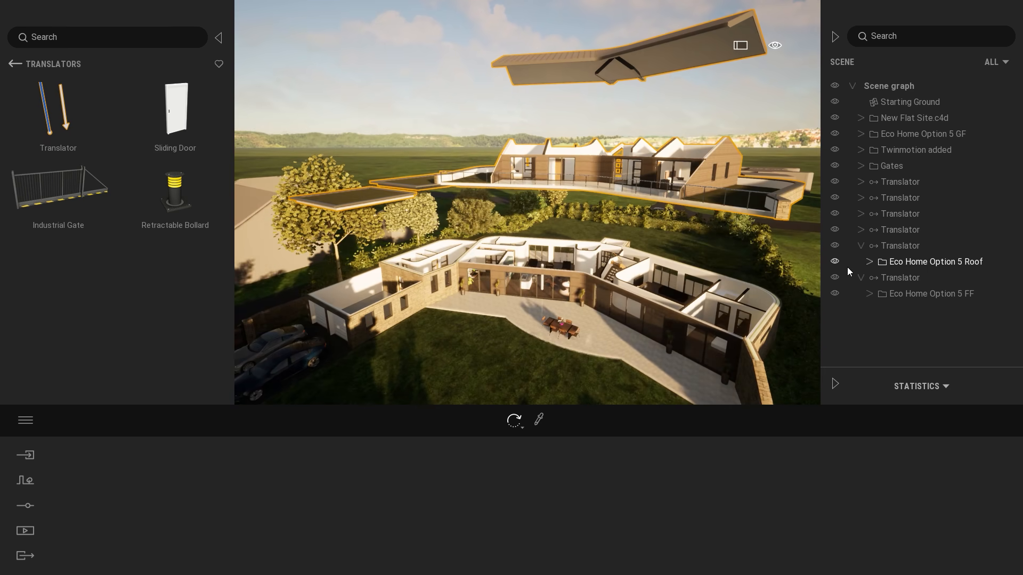
pyautogui.click(917, 277)
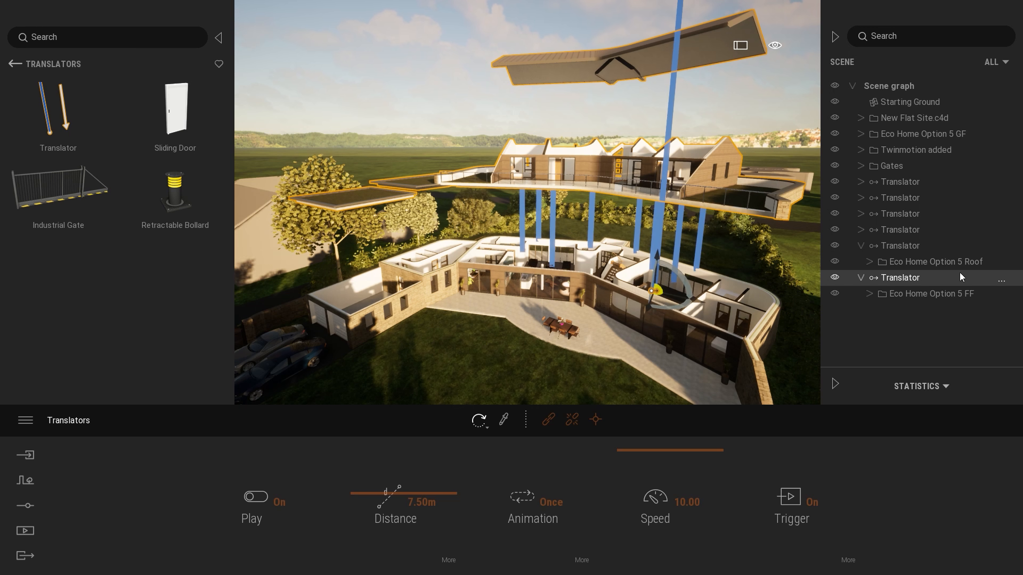
pyautogui.click(676, 503)
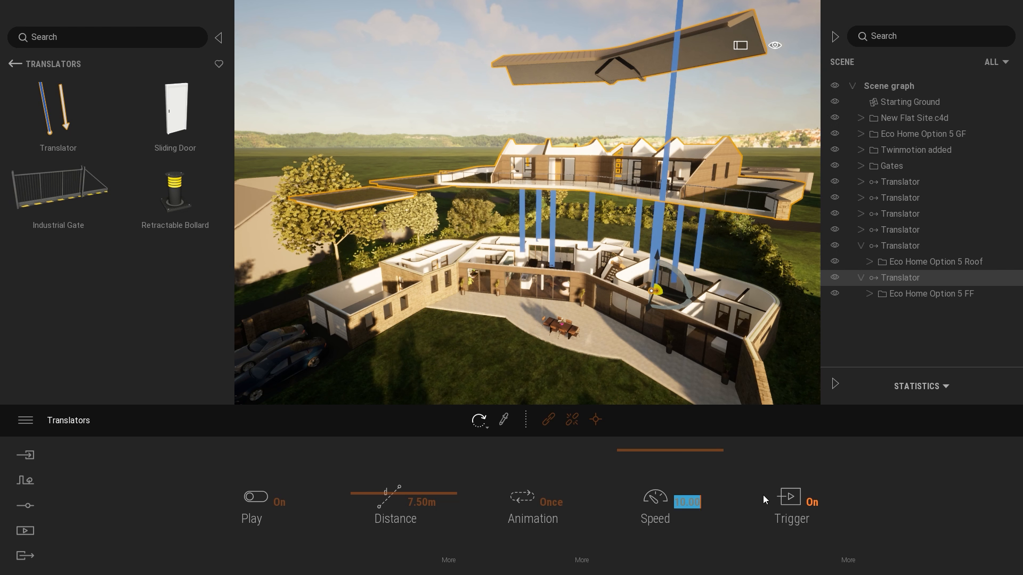
pyautogui.write('5')
pyautogui.press('Return')
pyautogui.click(756, 222)
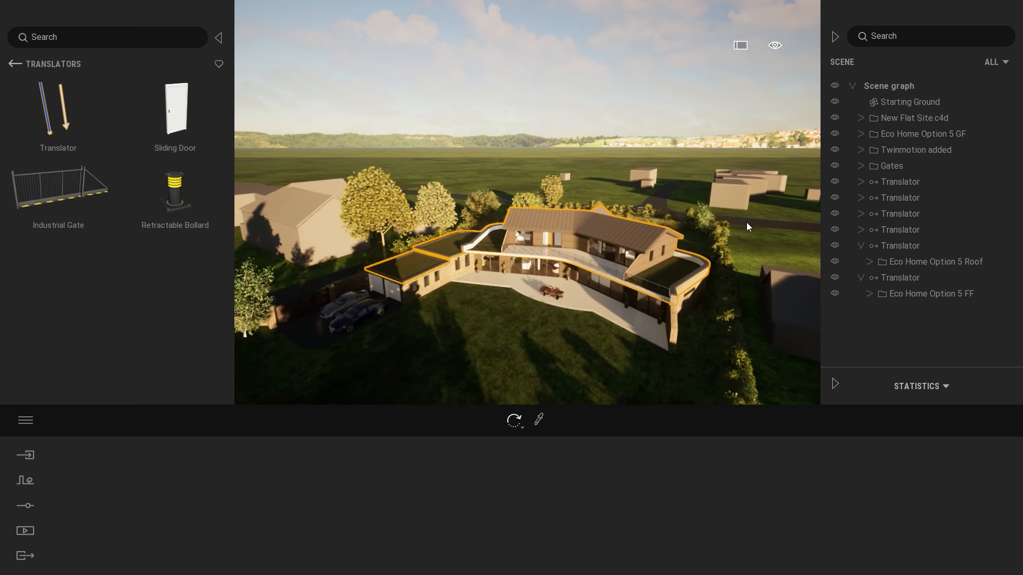
pyautogui.press('w')
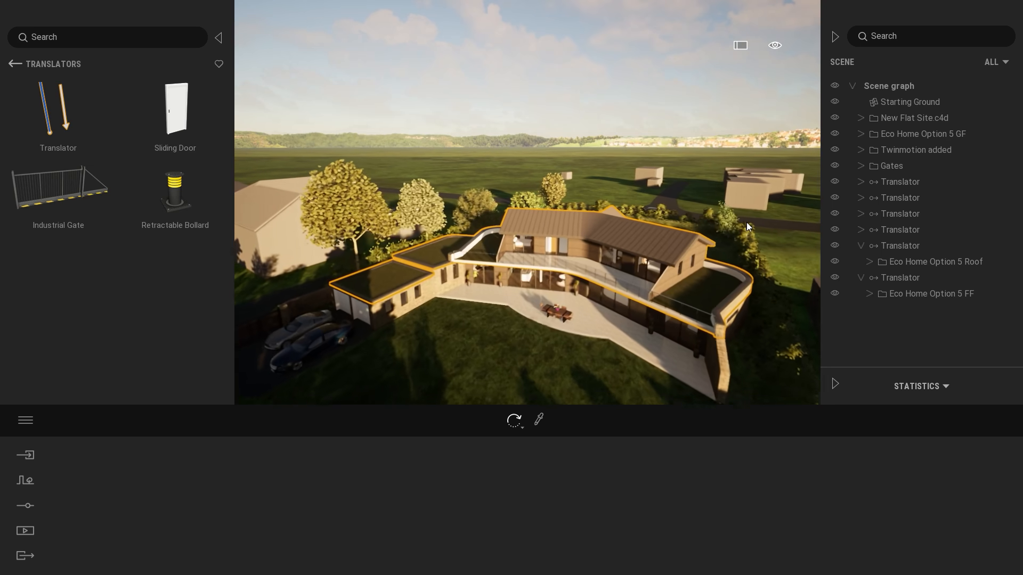
pyautogui.moveTo(747, 222); pyautogui.dragTo(706, 220, button='right')
pyautogui.press('s')
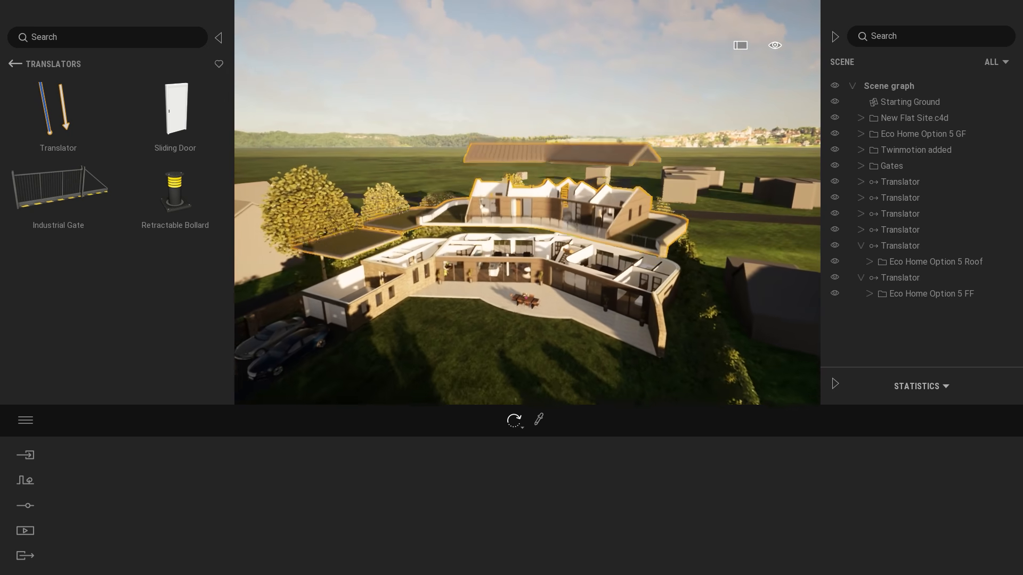
# Create a new video of the house and open its settings.
pyautogui.click(25, 531)
pyautogui.click(537, 494)
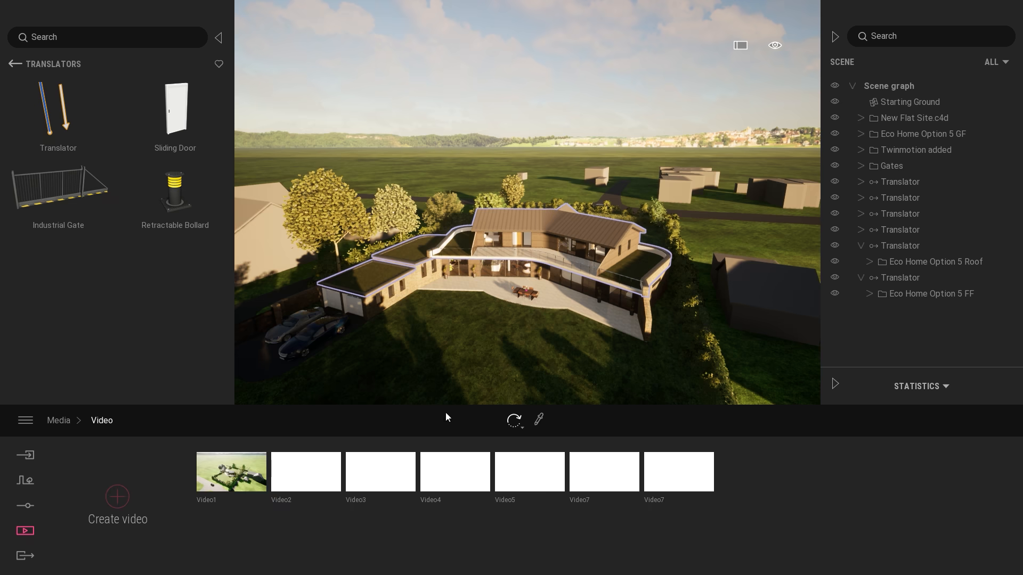
pyautogui.click(117, 497)
pyautogui.click(196, 534)
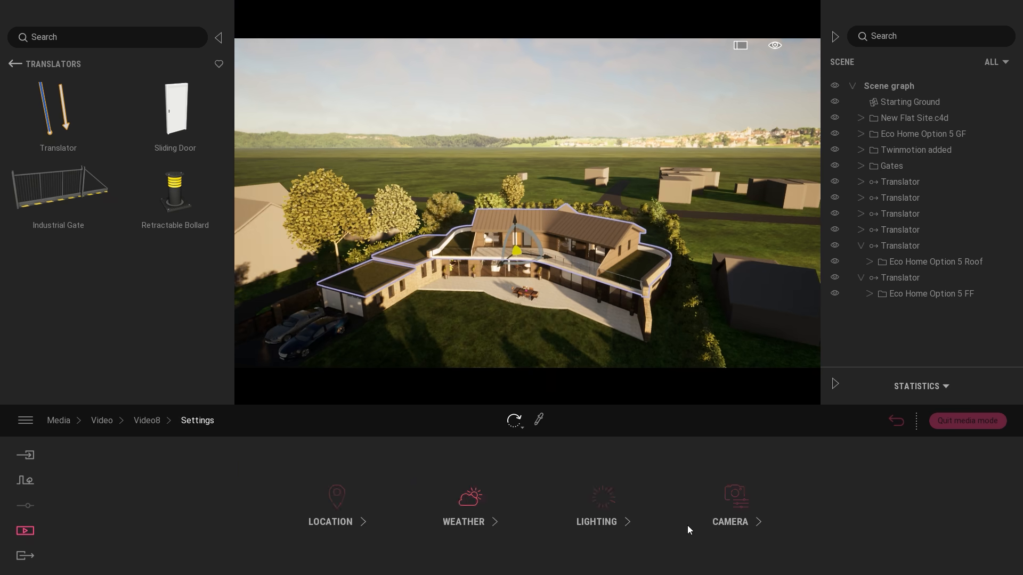
# Set the new video's camera FOV to 70, frame the house from a raised viewpoint and refresh the keyframe.
pyautogui.click(735, 497)
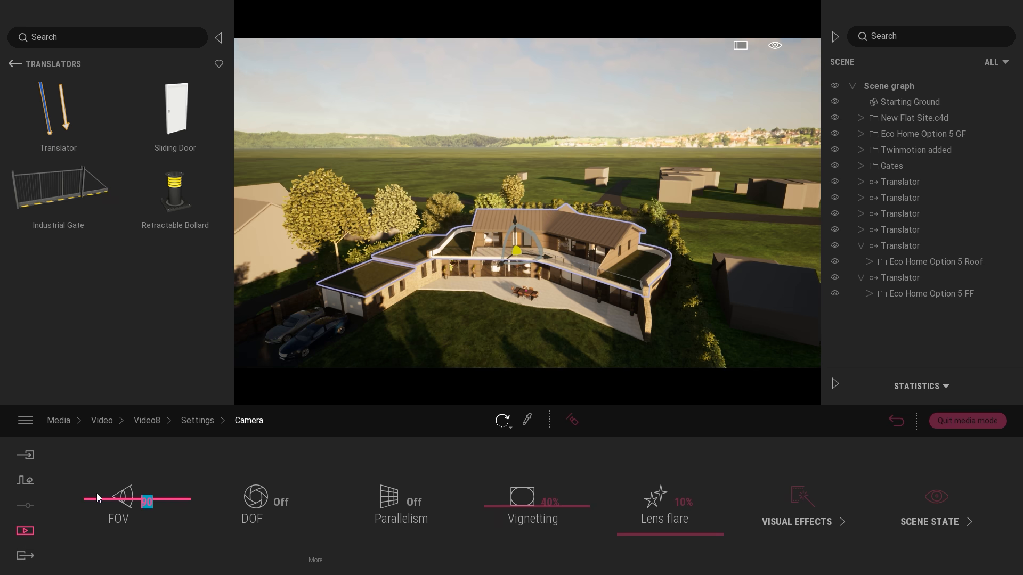
pyautogui.write('70')
pyautogui.press('Return')
pyautogui.moveTo(616, 177); pyautogui.dragTo(603, 241, button='right')
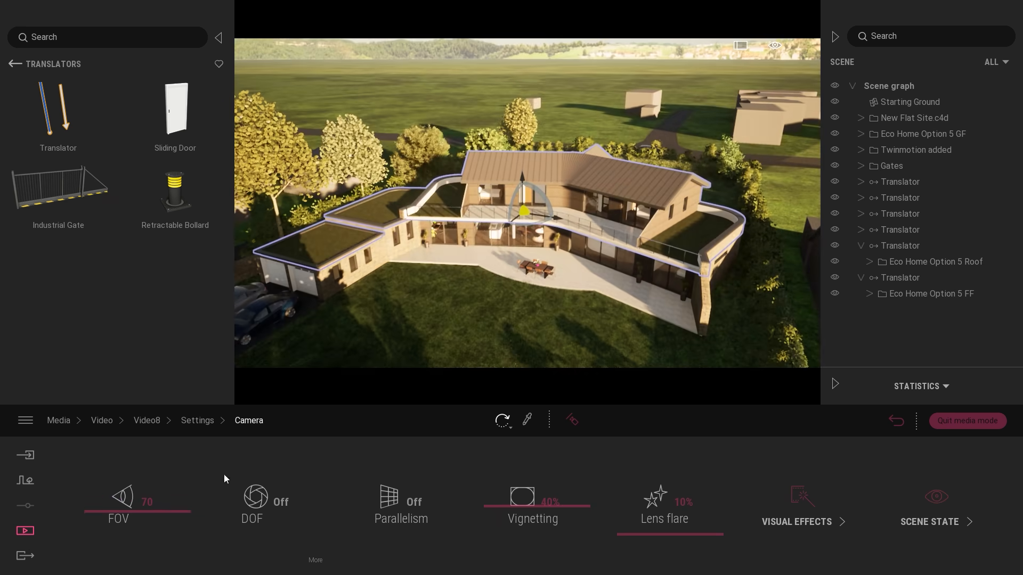
pyautogui.click(896, 420)
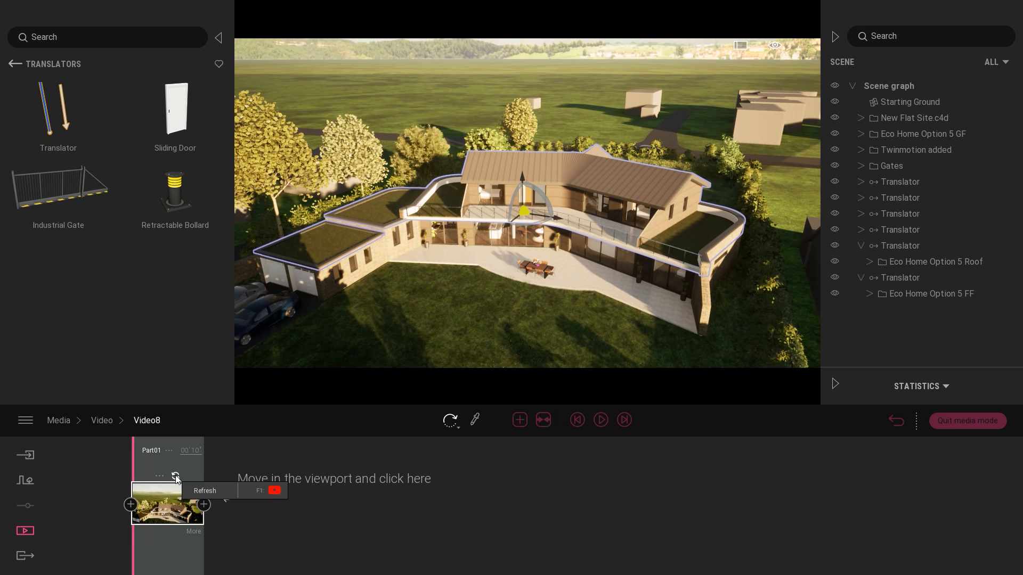
pyautogui.click(177, 477)
# Preview the roof and first floor lifting while approaching the house in the video framing, and leave media mode.
pyautogui.press('w')
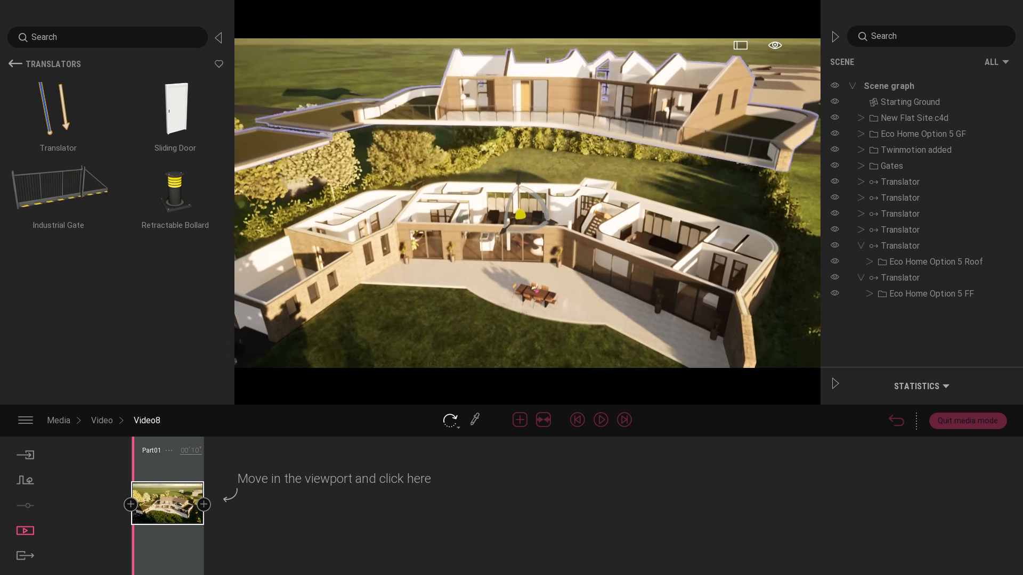
pyautogui.press('w')
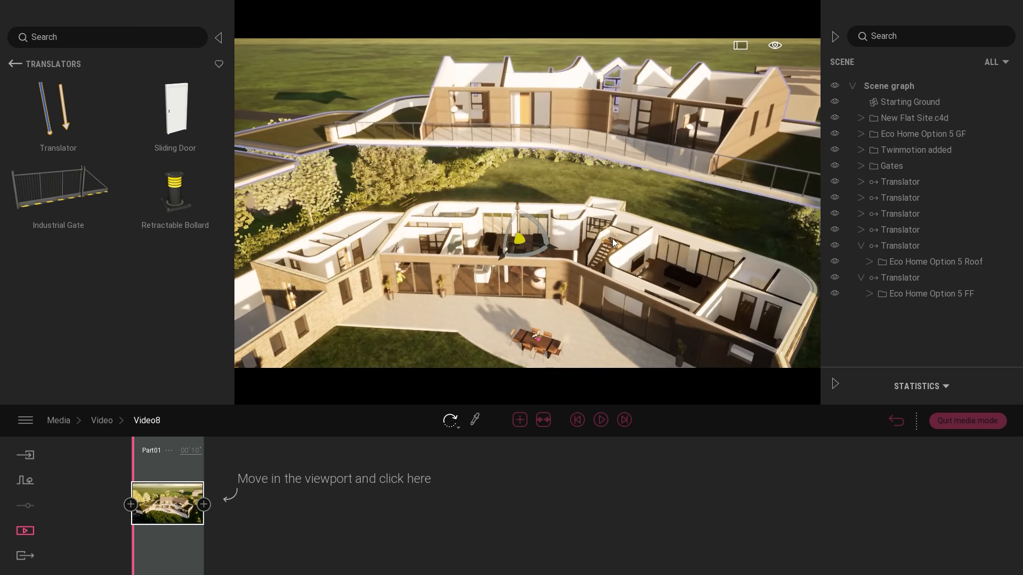
pyautogui.click(951, 420)
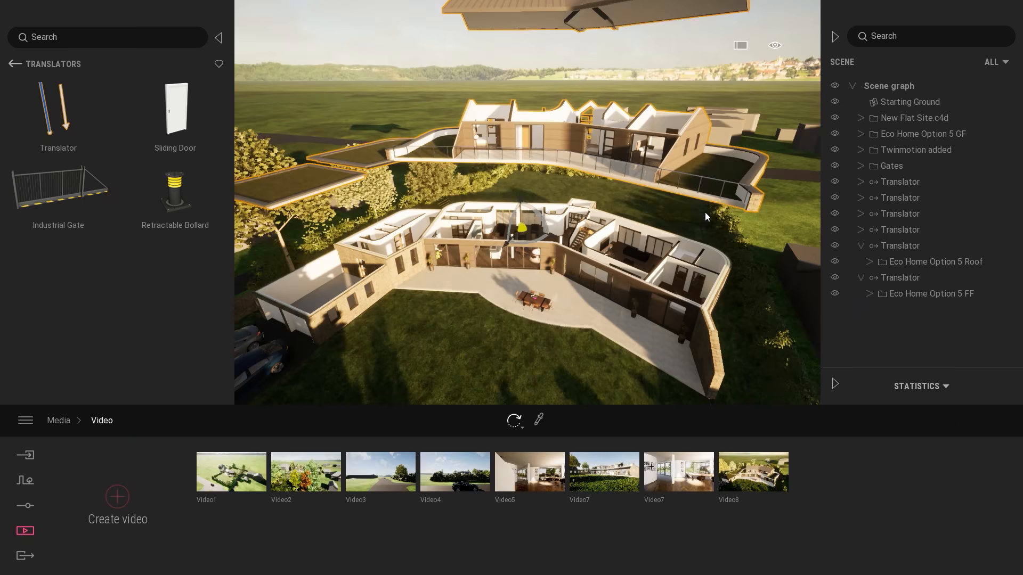
# Examine the lifted house and browse through the expanded object hierarchy in the scene graph.
pyautogui.click(705, 212)
pyautogui.keyDown('shift'); pyautogui.moveTo(708, 249); pyautogui.dragTo(819, 248, button='middle'); pyautogui.keyUp('shift')
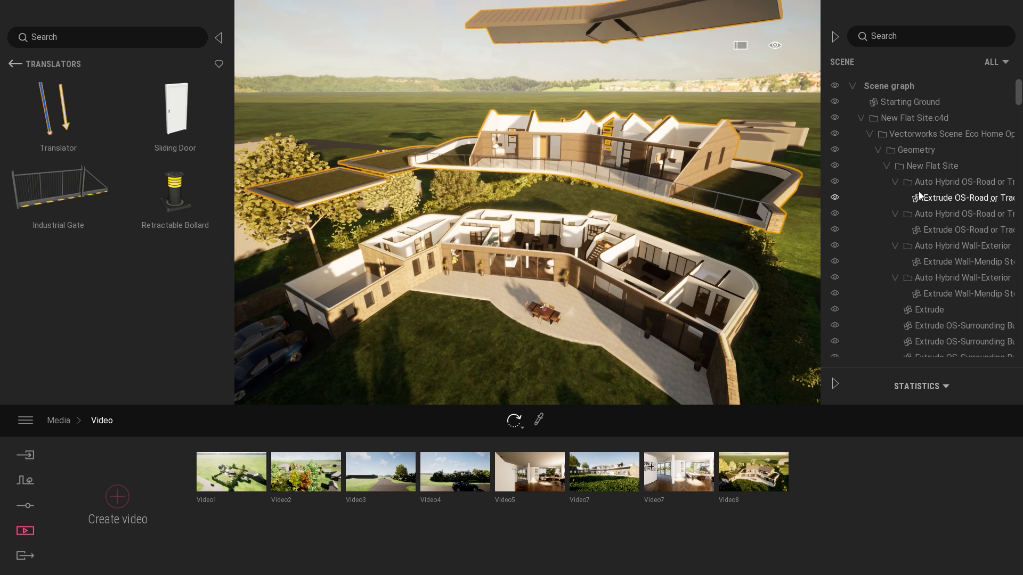
pyautogui.moveTo(1019, 96); pyautogui.dragTo(1019, 239)
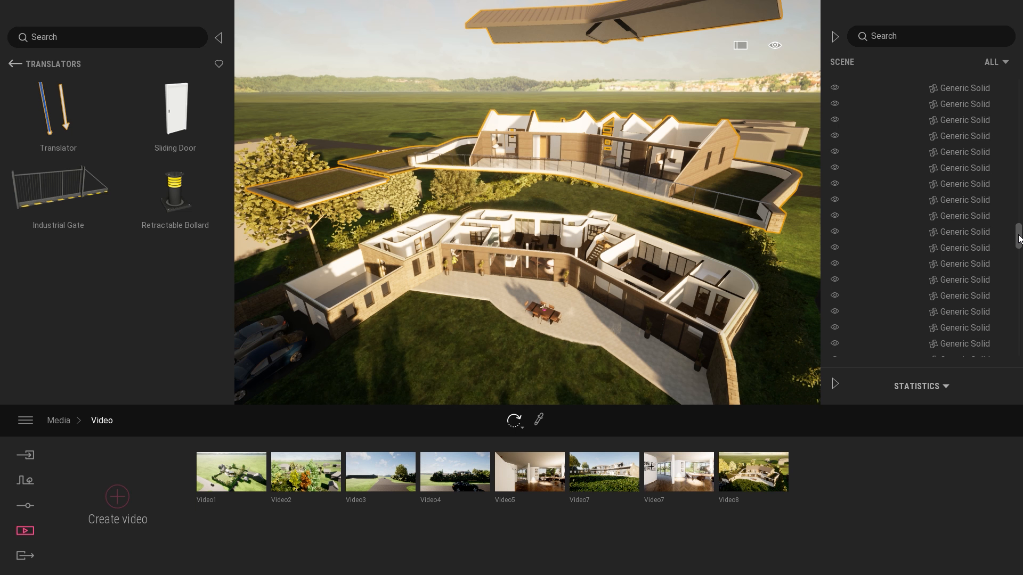
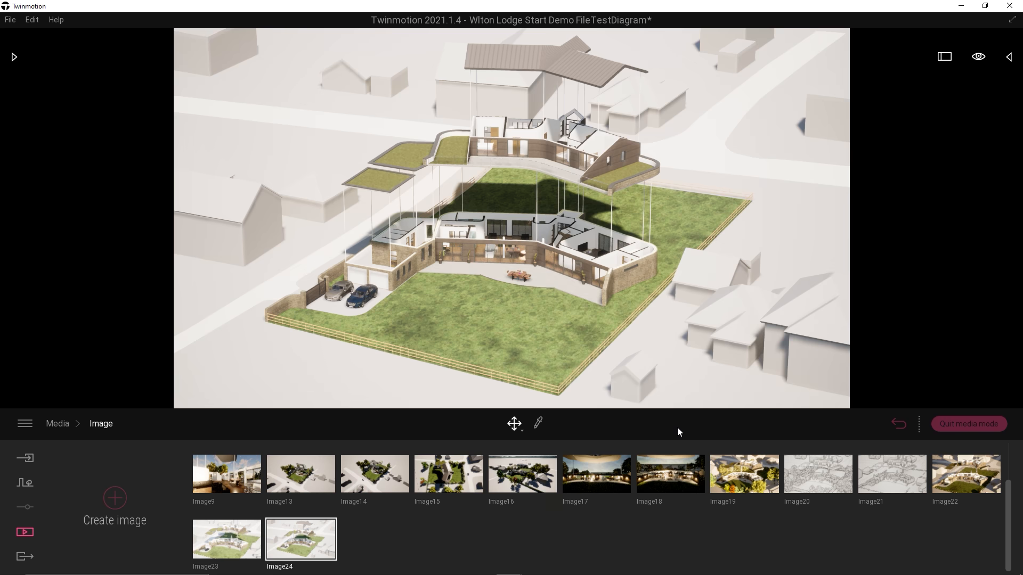
# Examine the lifted house from several angles in Image24 and in the scene view outside media mode.
pyautogui.moveTo(674, 270); pyautogui.dragTo(468, 266, button='middle')
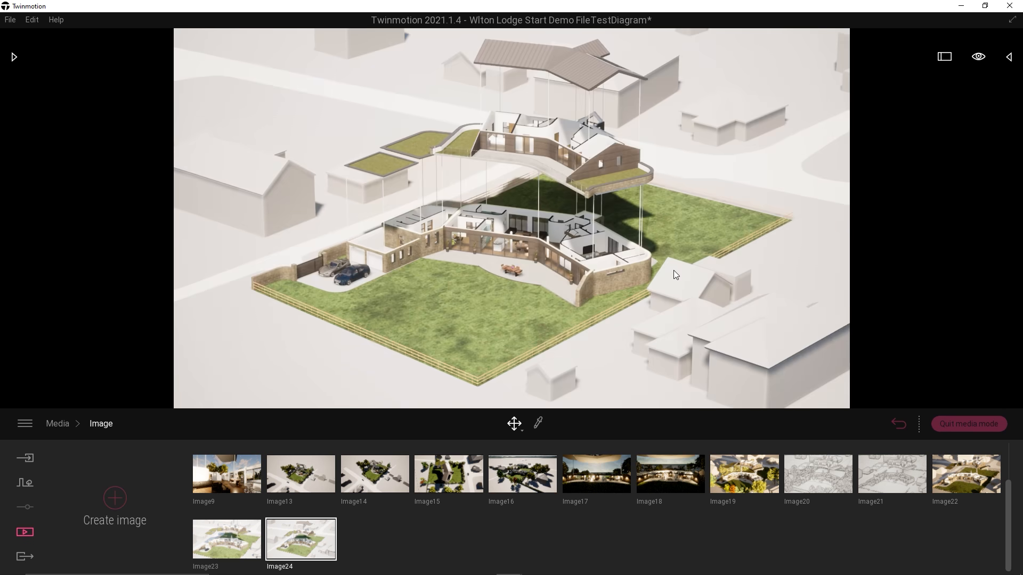
pyautogui.keyDown('shift'); pyautogui.moveTo(609, 279); pyautogui.dragTo(699, 276, button='middle'); pyautogui.keyUp('shift')
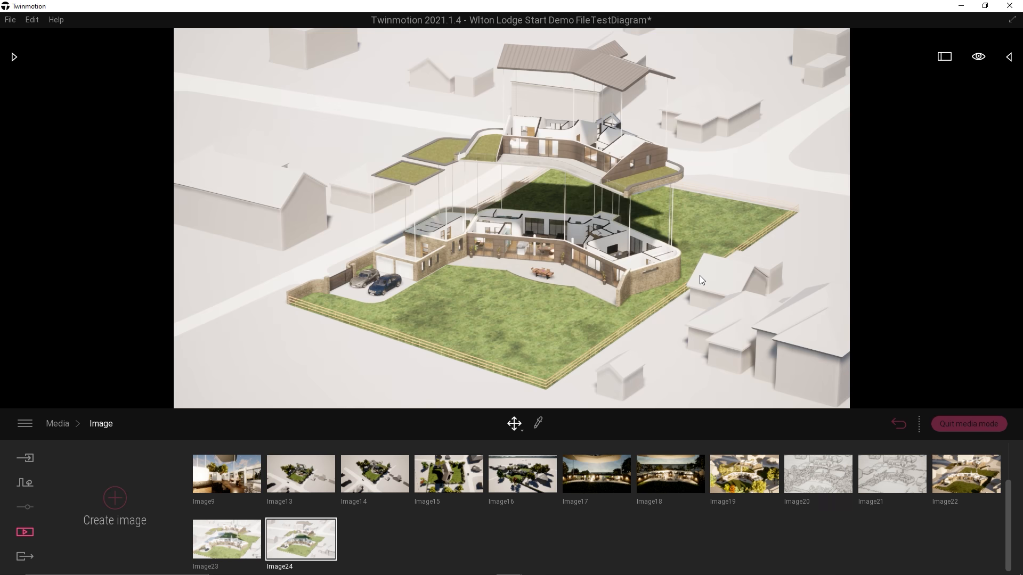
pyautogui.click(968, 425)
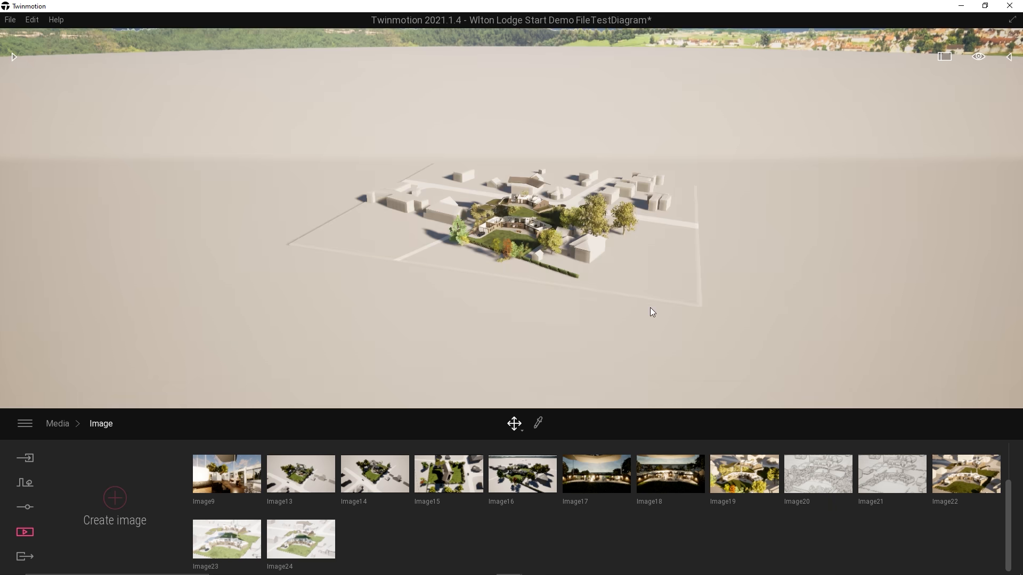
pyautogui.scroll(10, 603, 258)
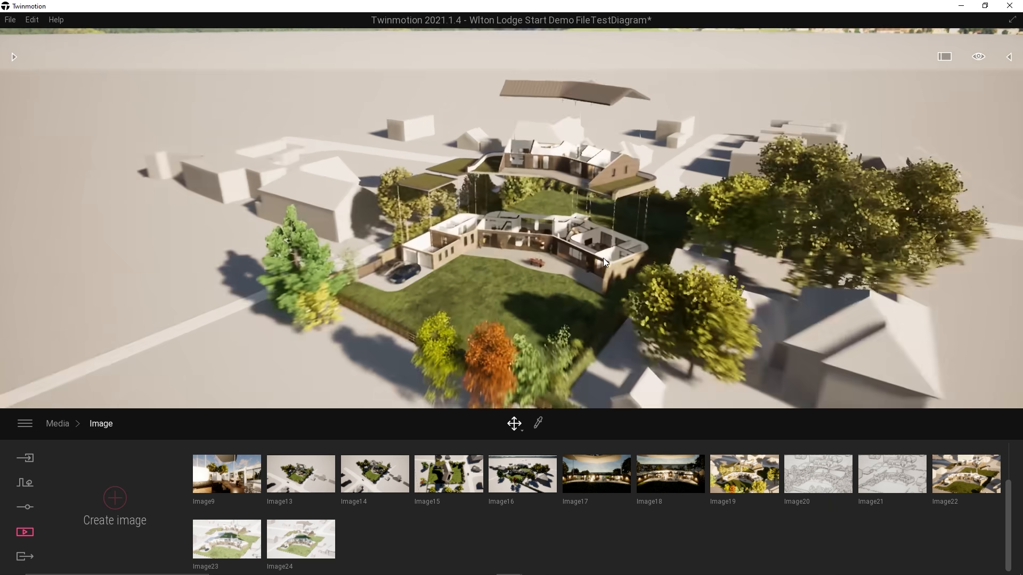
pyautogui.scroll(3, 604, 257)
pyautogui.keyDown('shift'); pyautogui.moveTo(603, 258); pyautogui.dragTo(605, 213, button='middle'); pyautogui.keyUp('shift')
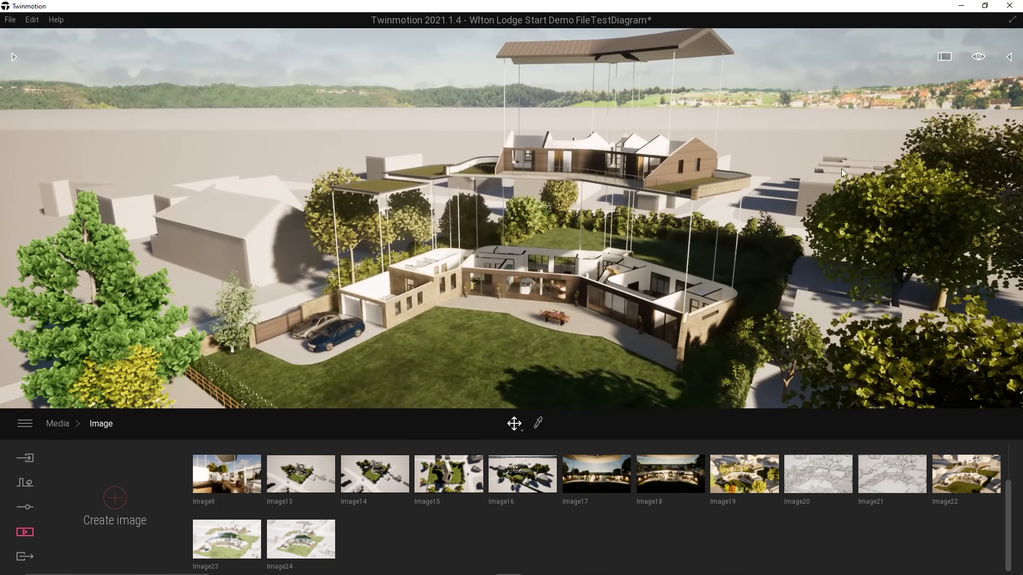
pyautogui.scroll(5, 610, 245)
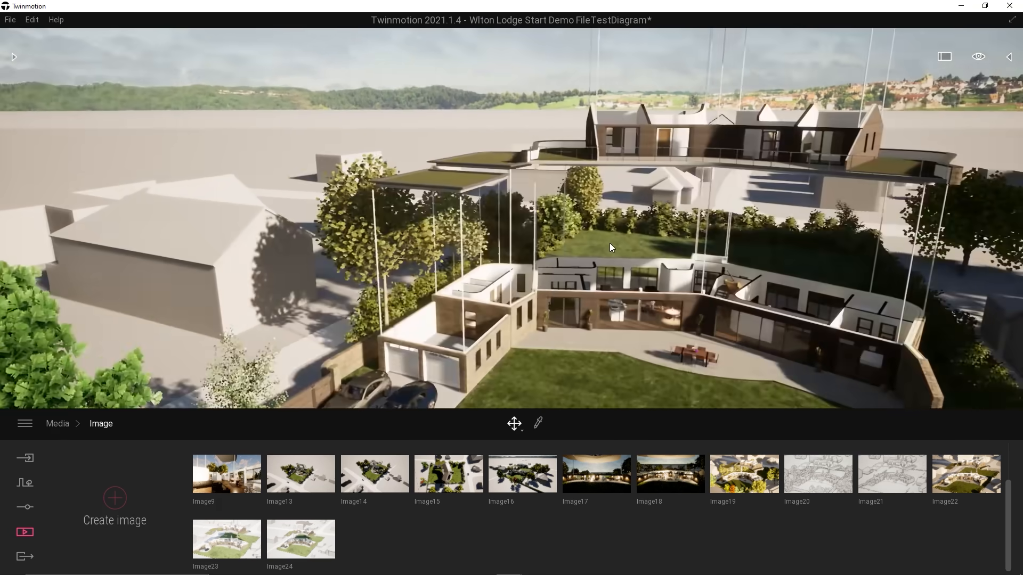
pyautogui.moveTo(610, 244); pyautogui.dragTo(772, 187, button='right')
pyautogui.scroll(-5, 616, 248)
pyautogui.moveTo(450, 199); pyautogui.dragTo(391, 222, button='right')
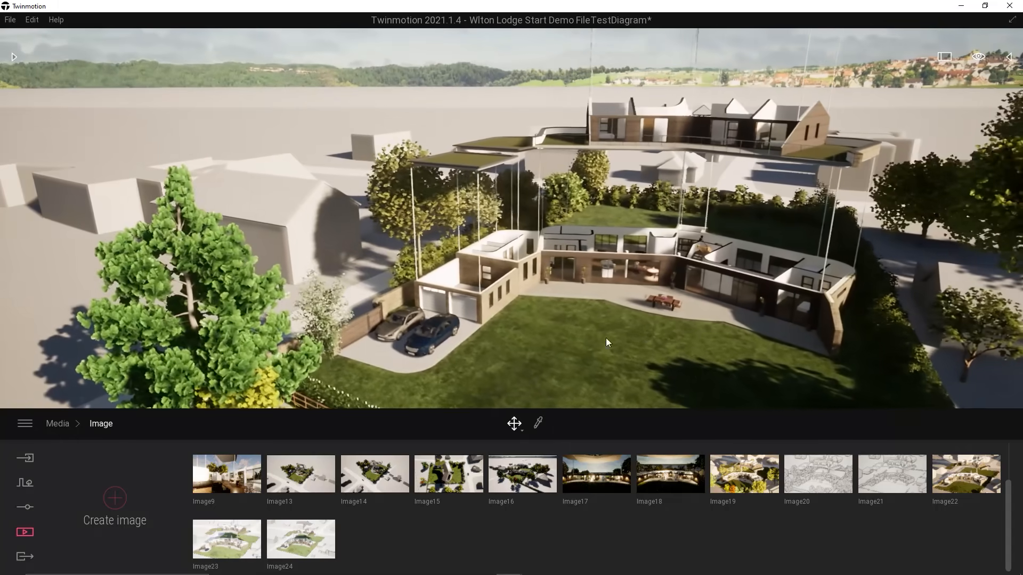
# Place a Cylinder 1m primitive on the garage wall's corner beside the existing white pole.
pyautogui.click(14, 57)
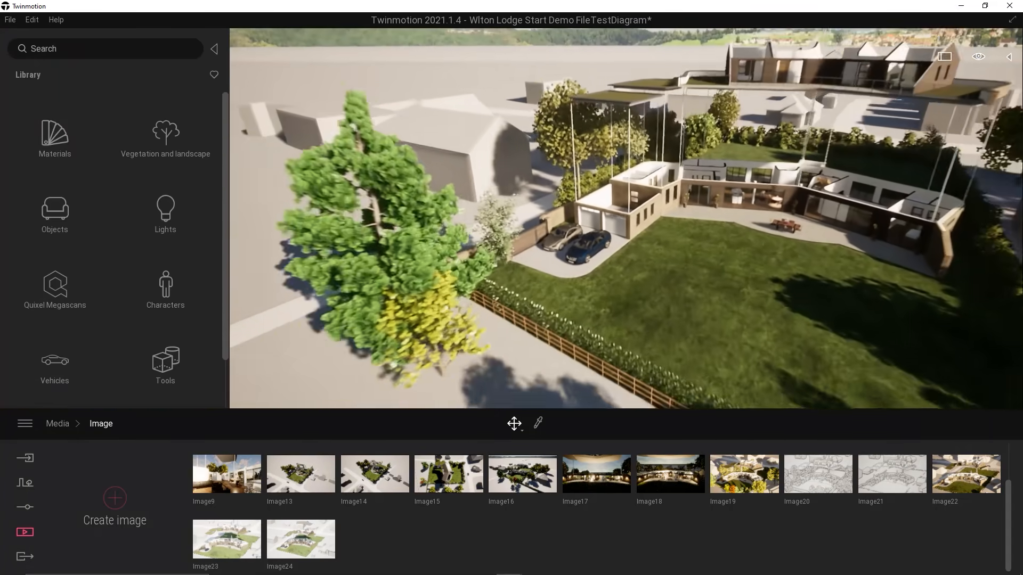
pyautogui.press('w')
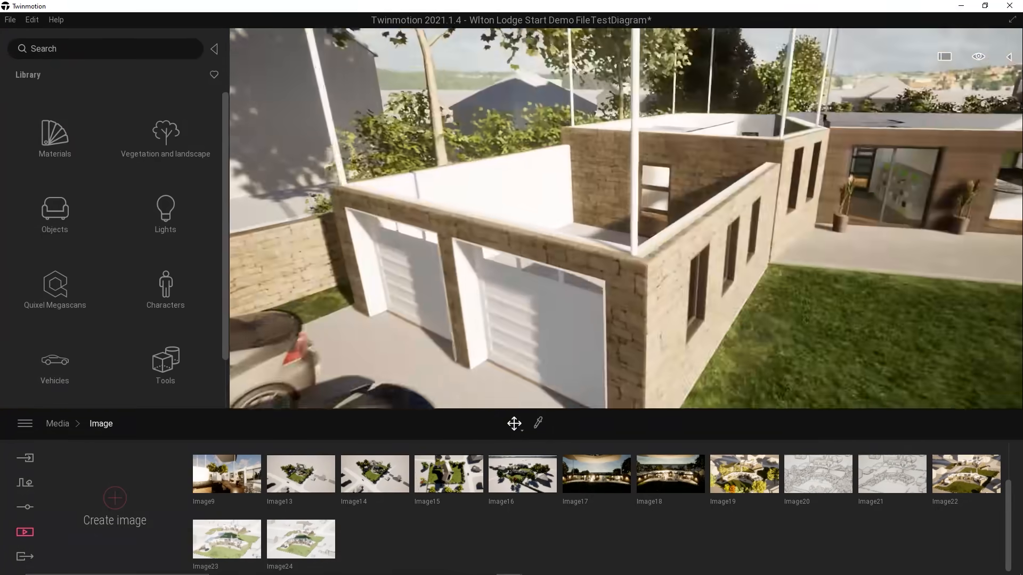
pyautogui.click(55, 213)
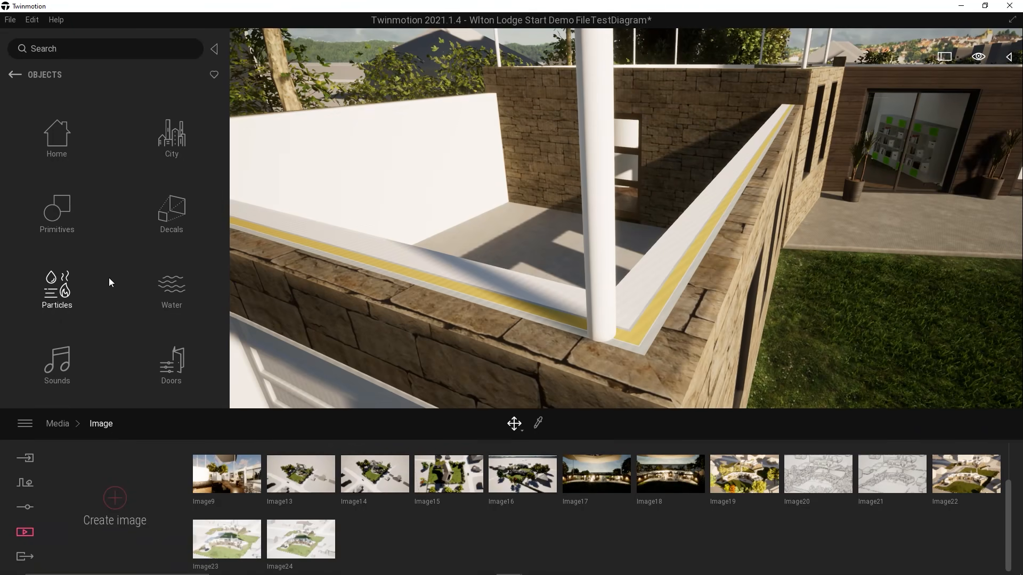
pyautogui.click(68, 222)
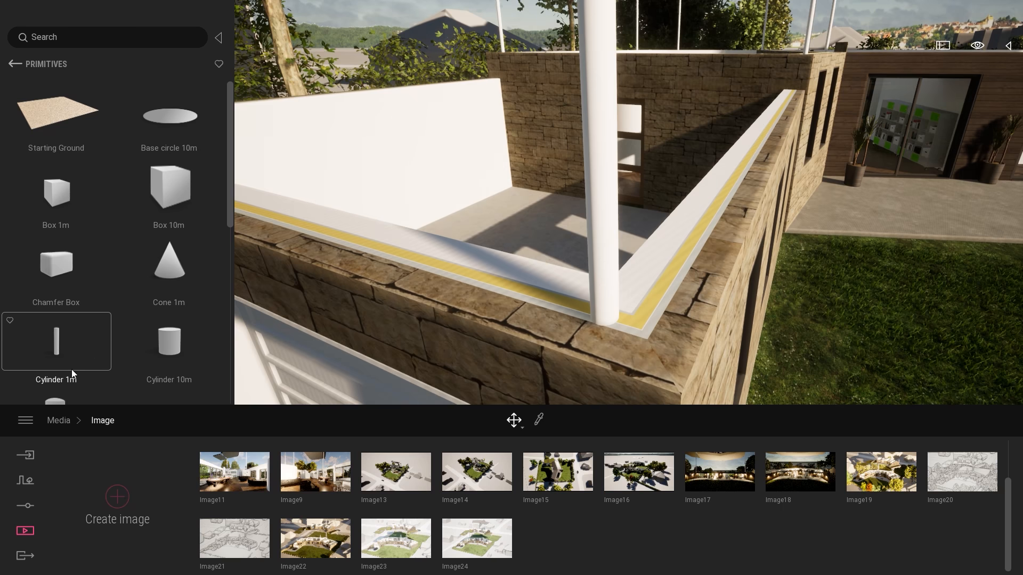
pyautogui.click(72, 369)
pyautogui.click(663, 326)
pyautogui.moveTo(669, 336); pyautogui.dragTo(681, 421)
pyautogui.moveTo(670, 339); pyautogui.dragTo(673, 347)
# Scale the placed cylinder down uniformly with the Scale tool.
pyautogui.click(514, 421)
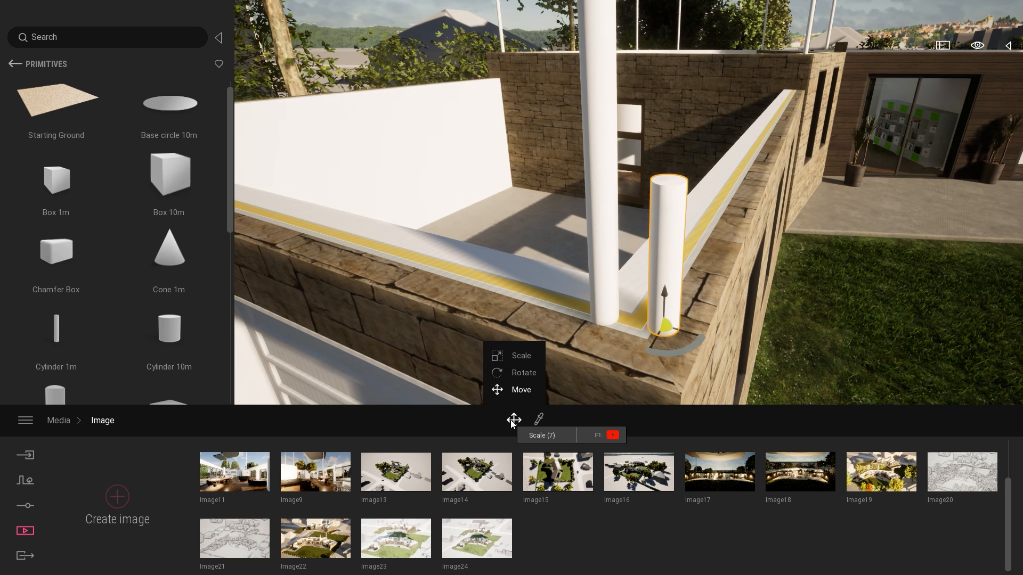
pyautogui.click(524, 372)
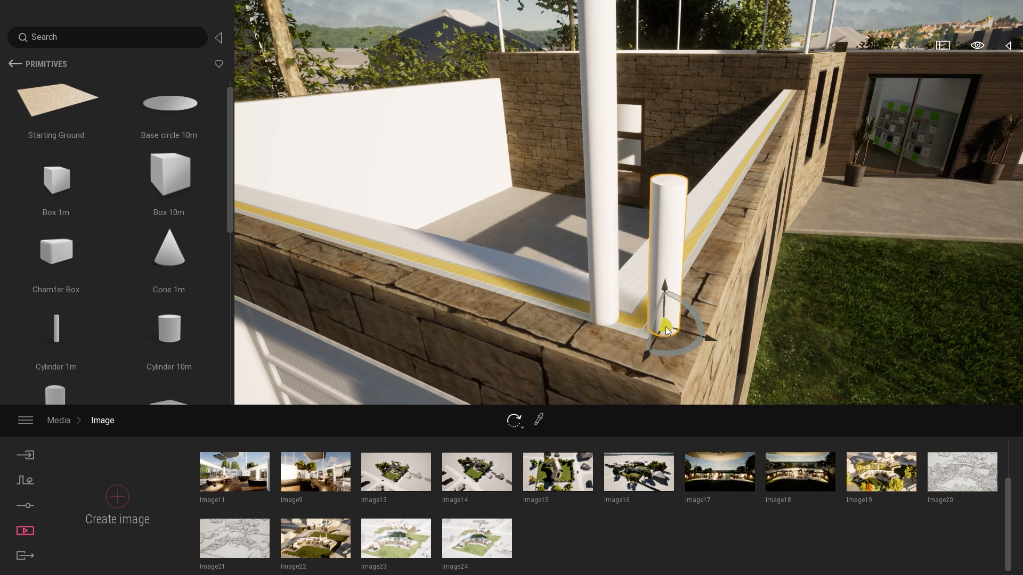
pyautogui.press('7')
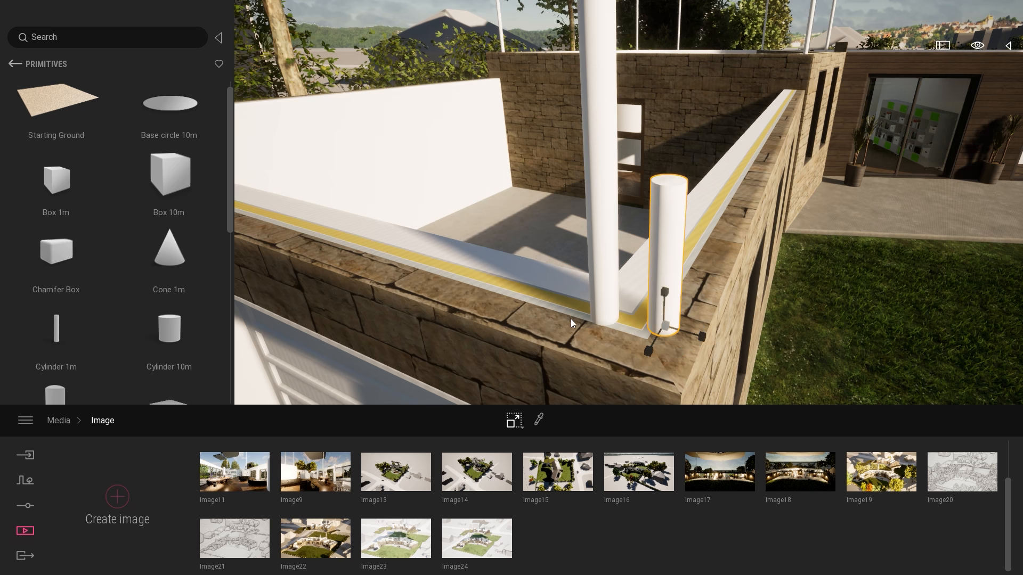
pyautogui.click(516, 423)
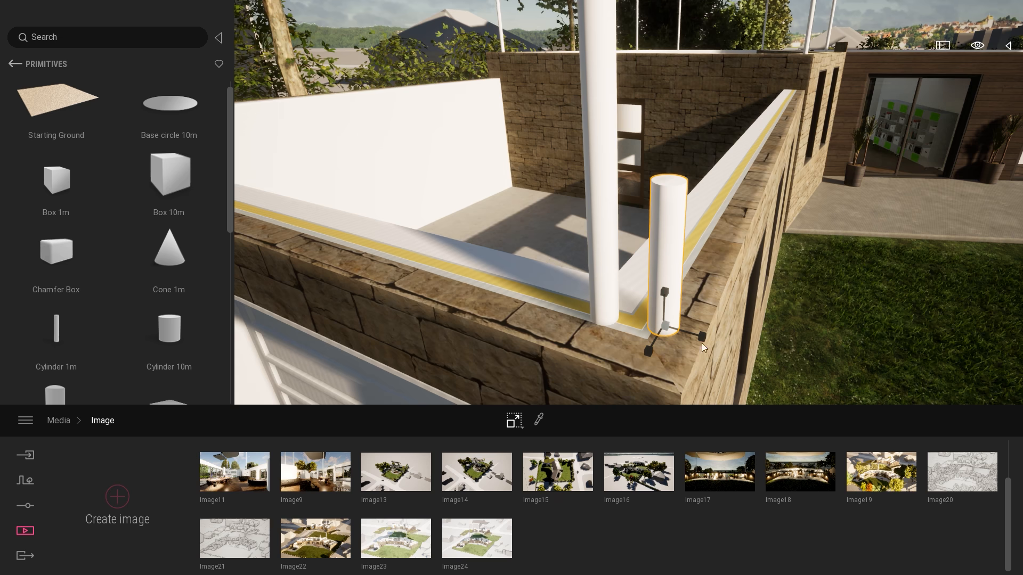
pyautogui.moveTo(665, 326)
pyautogui.mouseDown()
pyautogui.moveTo(649, 217)
pyautogui.moveTo(672, 341)
pyautogui.moveTo(661, 281)
pyautogui.moveTo(666, 330)
pyautogui.mouseUp()
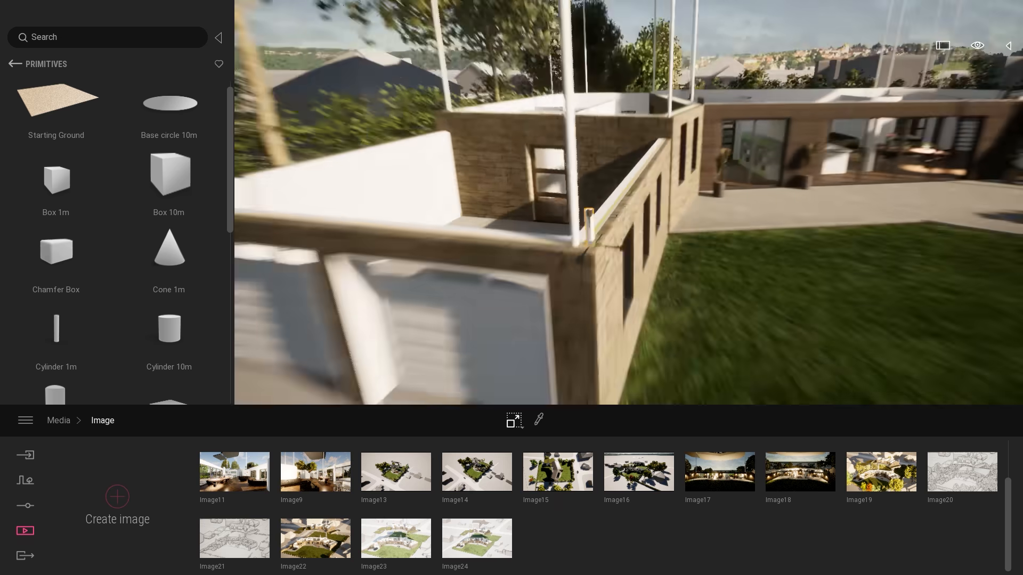
# Stretch the cylinder upwards to form a tall pole and delete it.
pyautogui.scroll(-3, 670, 305)
pyautogui.moveTo(670, 305); pyautogui.dragTo(670, 373, button='middle')
pyautogui.scroll(-2, 683, 290)
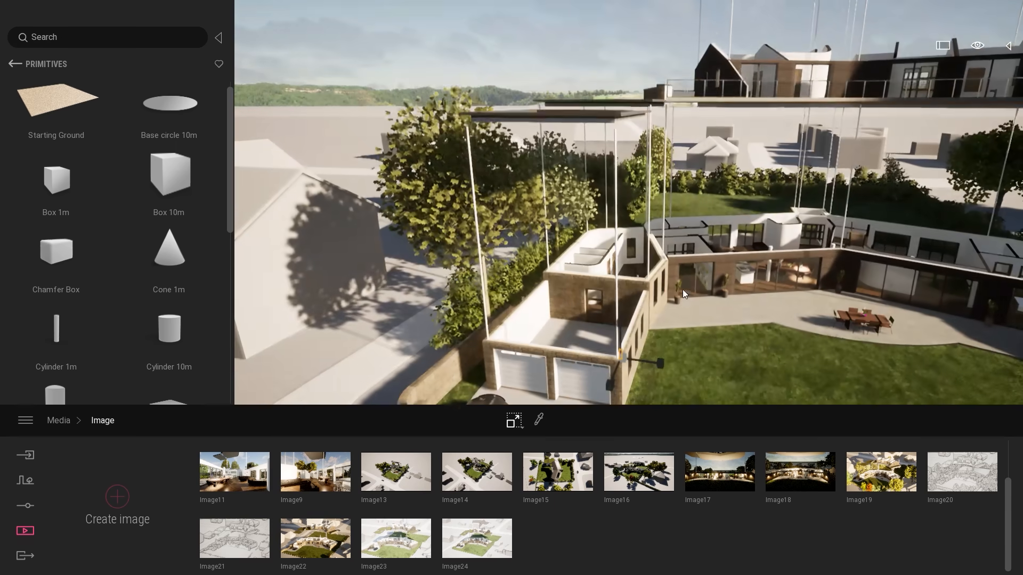
pyautogui.moveTo(619, 328)
pyautogui.moveTo(618, 321); pyautogui.dragTo(626, 227)
pyautogui.moveTo(752, 229)
pyautogui.mouseDown(button='right')
pyautogui.moveTo(741, 245)
pyautogui.moveTo(752, 229)
pyautogui.mouseUp(button='right')
pyautogui.press('Delete')
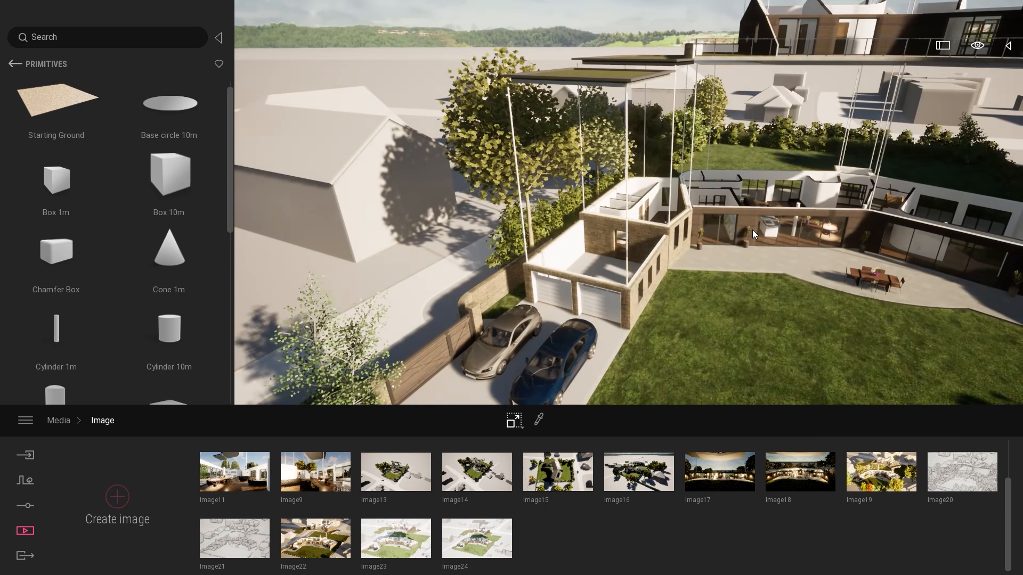
# Pull back to an overview of the site, and open Image24 with the scene graph displayed.
pyautogui.press('s')
pyautogui.press('d')
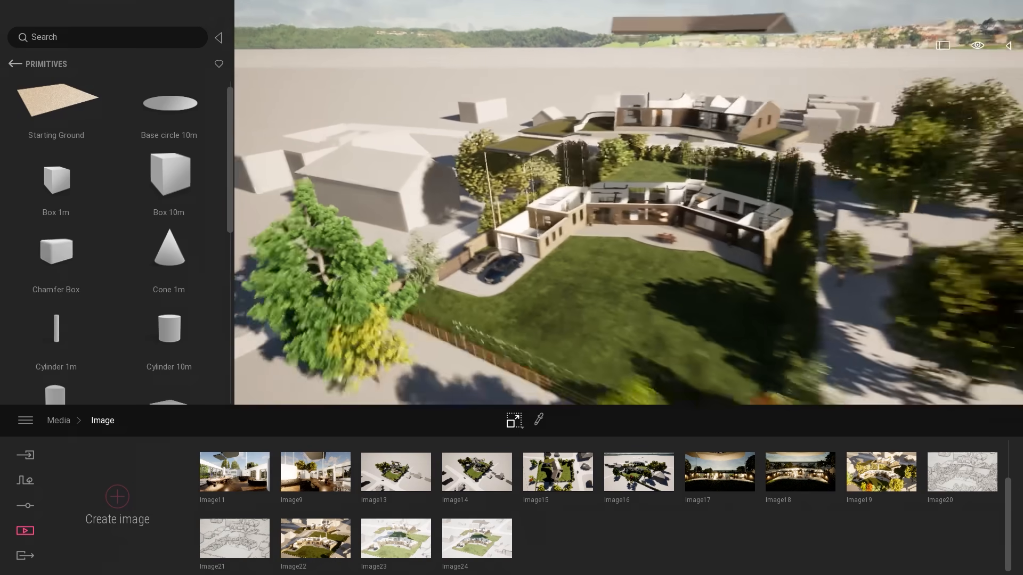
pyautogui.press('s')
pyautogui.press('a')
pyautogui.moveTo(805, 180)
pyautogui.mouseDown(button='right')
pyautogui.moveTo(847, 180)
pyautogui.moveTo(805, 180)
pyautogui.mouseUp(button='right')
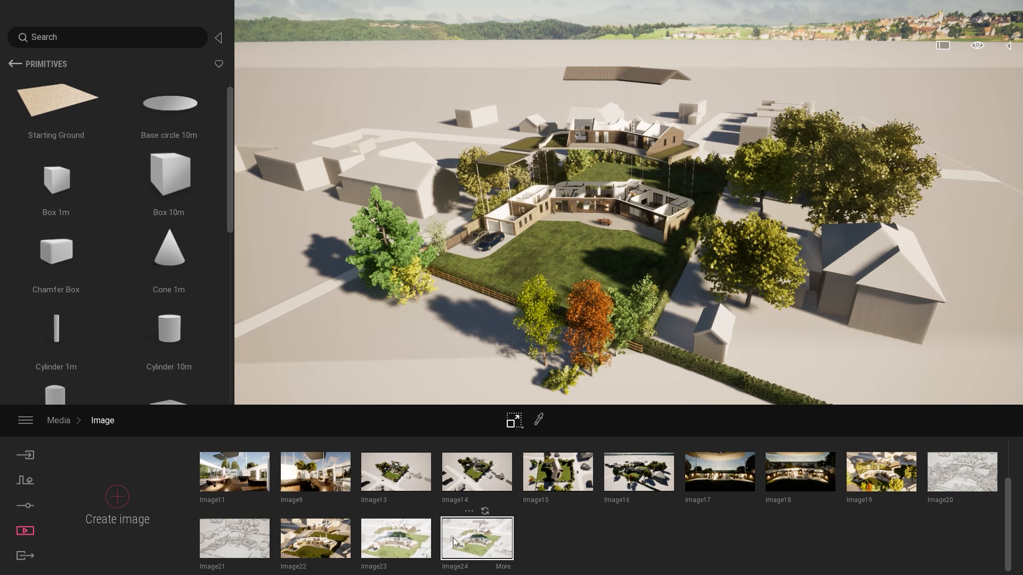
pyautogui.click(476, 538)
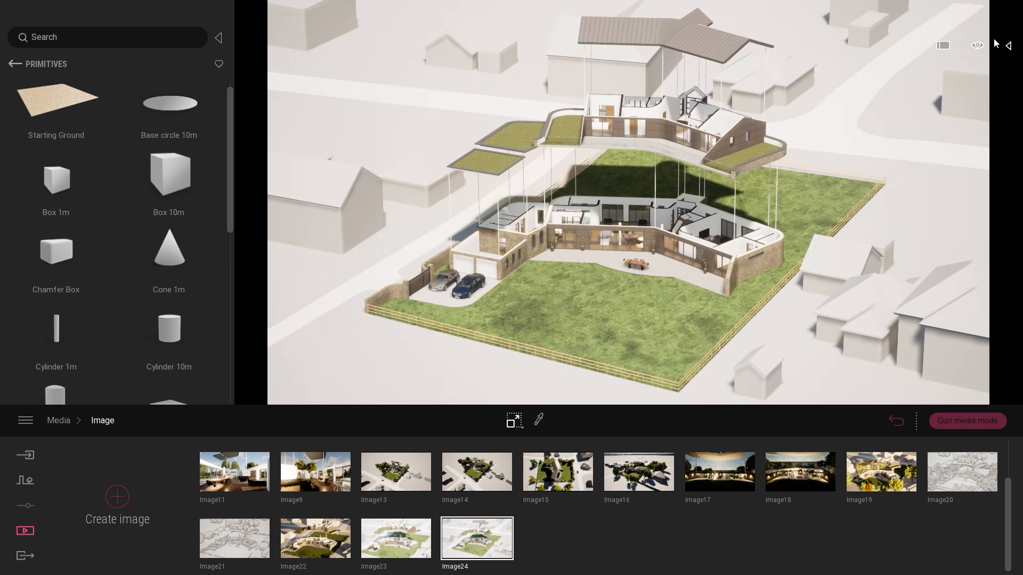
pyautogui.click(1008, 47)
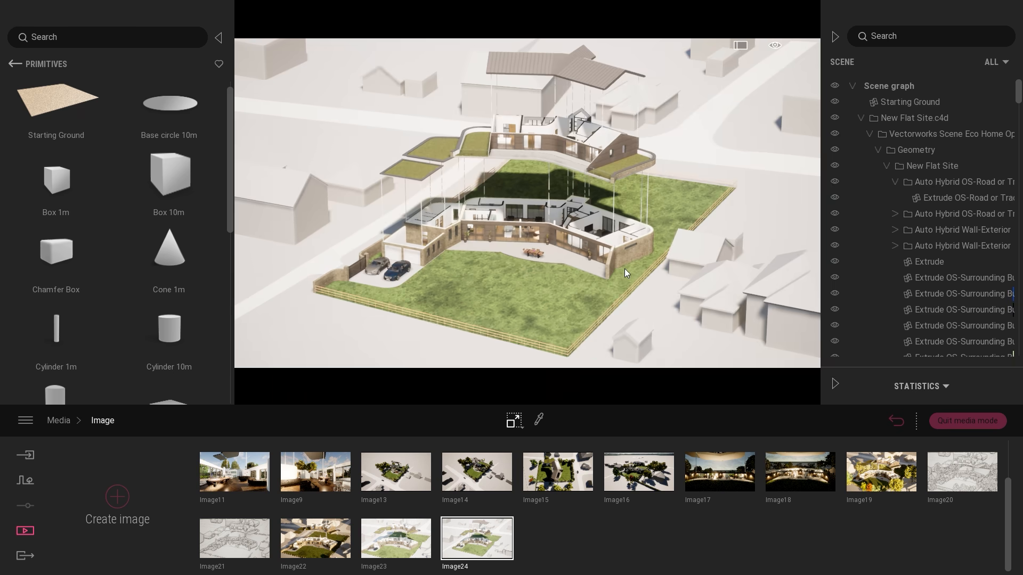
pyautogui.scroll(-3, 926, 193)
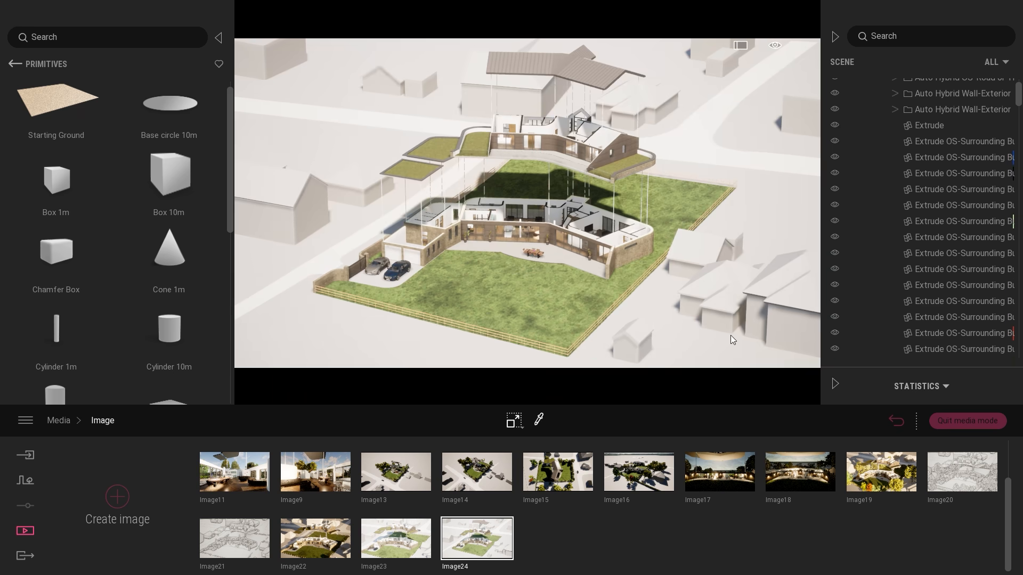
# Locate a red oak in the scene graph by selecting it outside media mode, and reopen Image24.
pyautogui.click(974, 420)
pyautogui.click(556, 218)
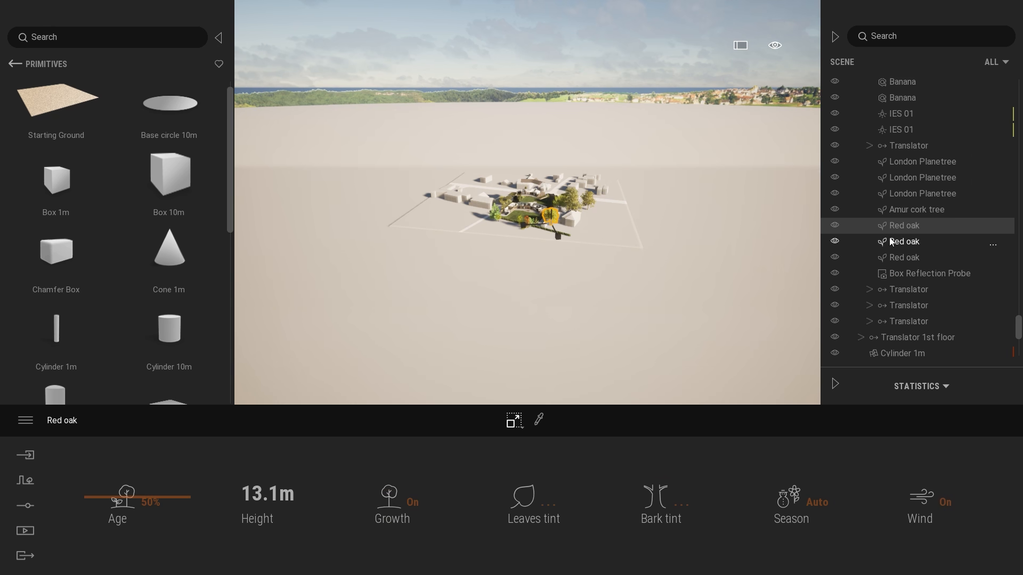
pyautogui.click(29, 530)
pyautogui.click(270, 503)
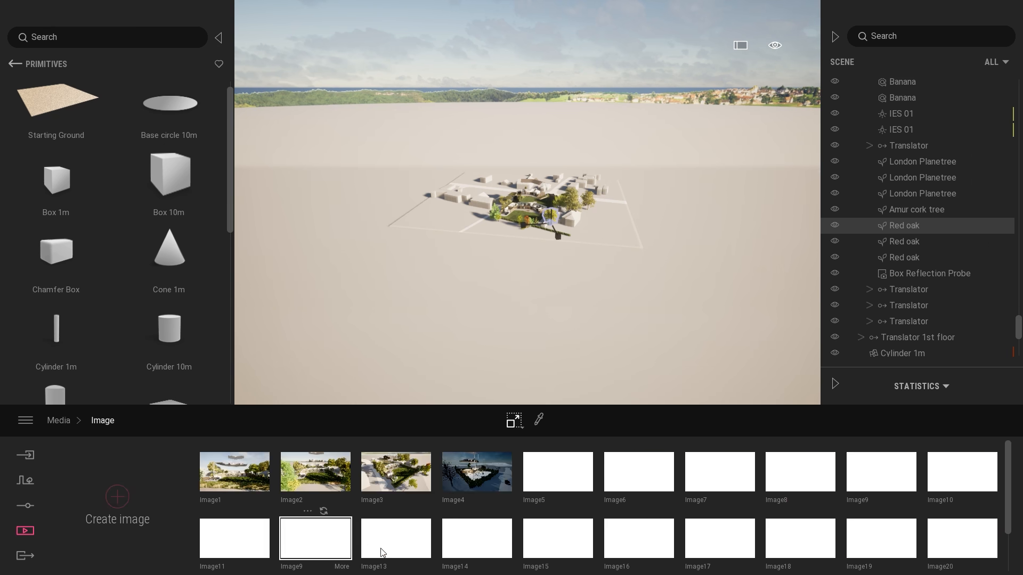
pyautogui.scroll(-3, 479, 506)
pyautogui.click(477, 538)
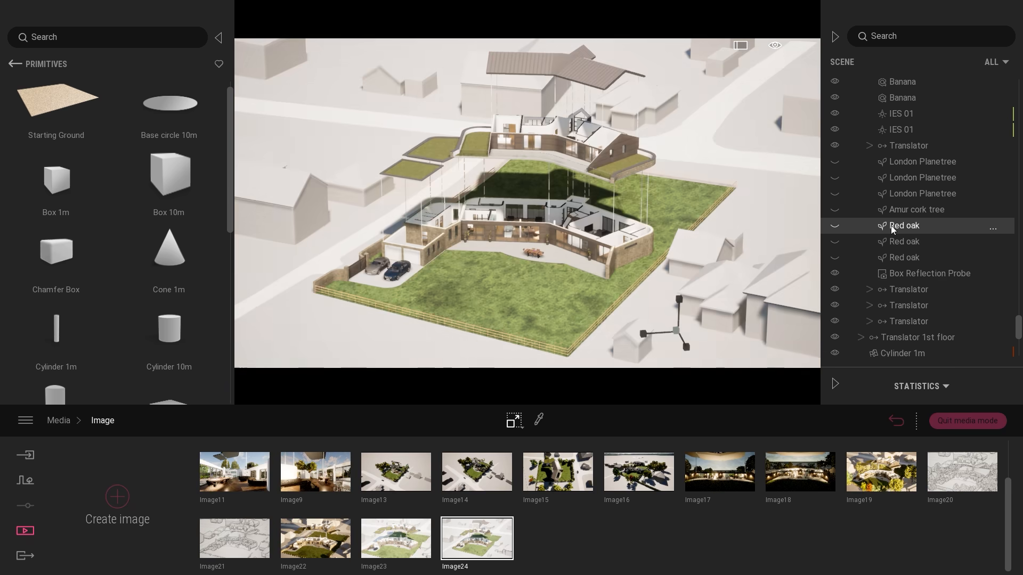
# Try showing the London Planetrees, Amur cork tree and Red oaks from a shifted viewpoint, and restore Image24's saved state.
pyautogui.click(914, 161)
pyautogui.keyDown('shift'); pyautogui.click(905, 258); pyautogui.keyUp('shift')
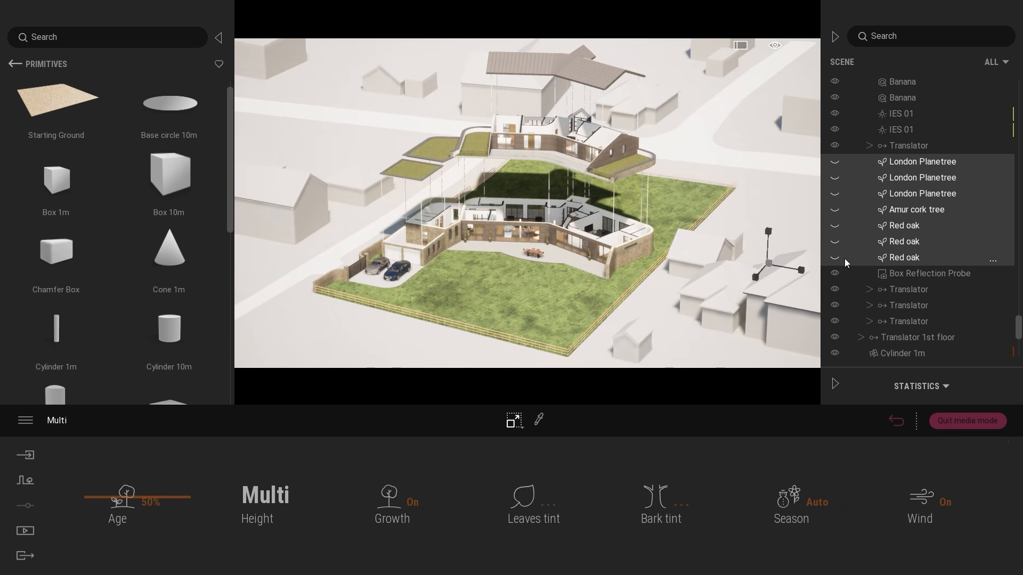
pyautogui.click(835, 258)
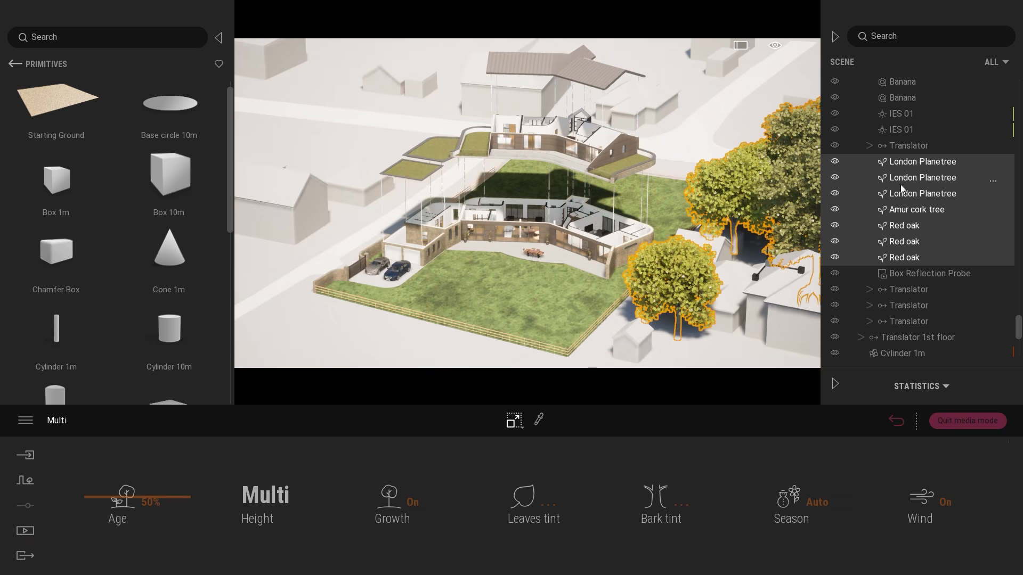
pyautogui.moveTo(672, 188); pyautogui.dragTo(762, 178, button='right')
pyautogui.moveTo(611, 226); pyautogui.dragTo(534, 240, button='right')
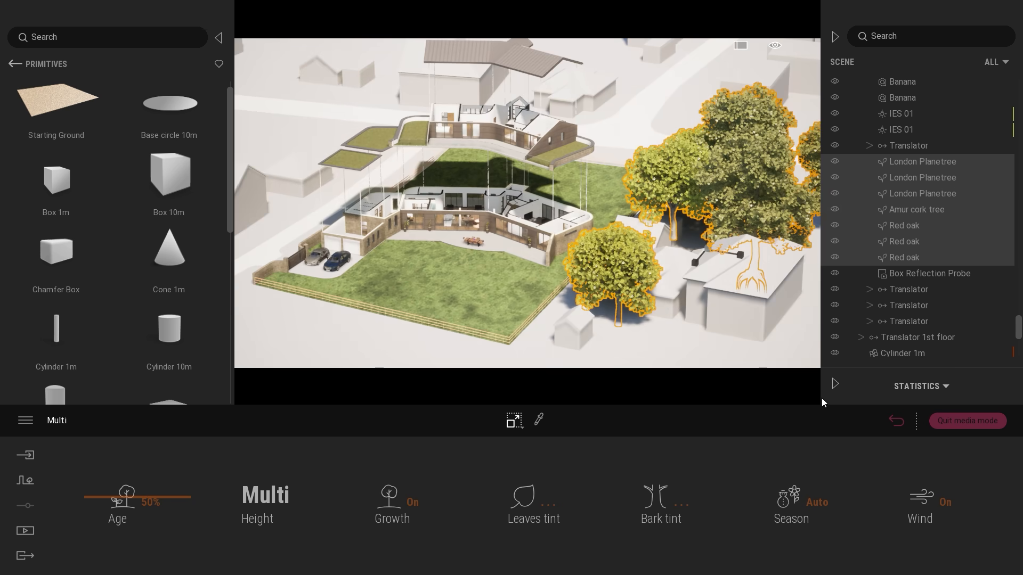
pyautogui.click(897, 421)
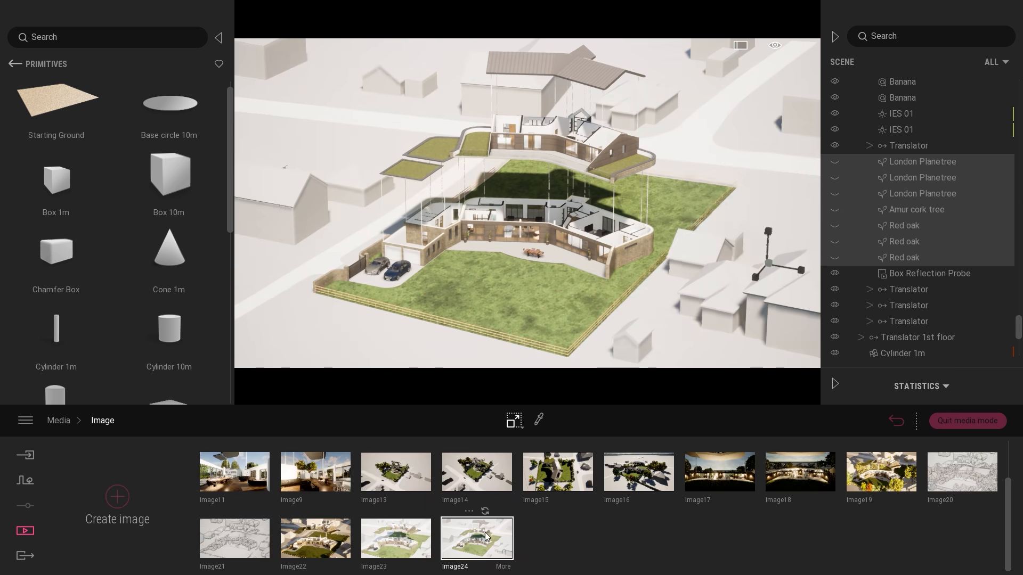
# Make the selected trees visible again, refresh Image24 to save them and clear the selection.
pyautogui.click(835, 194)
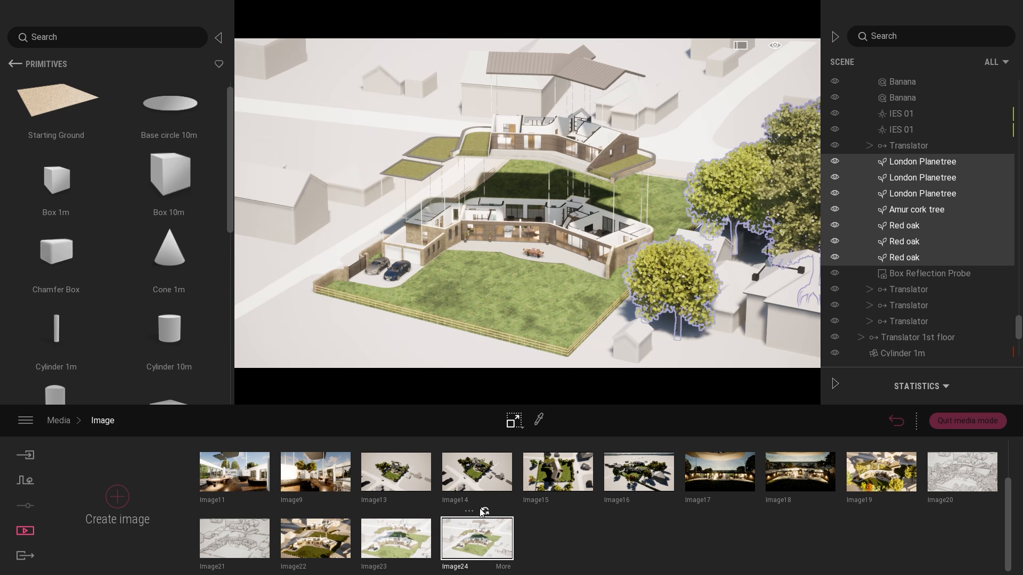
pyautogui.click(484, 512)
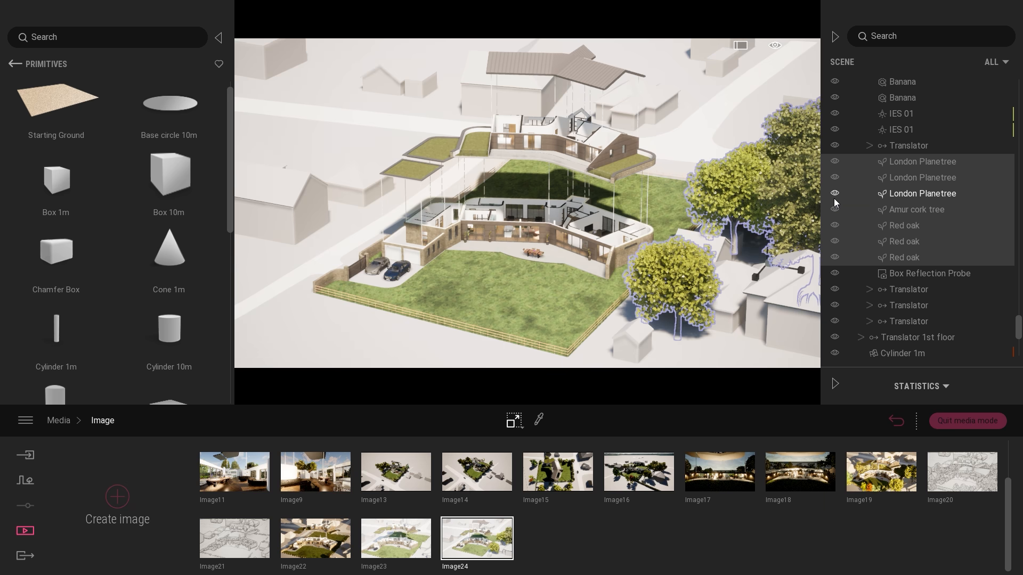
pyautogui.press('Escape')
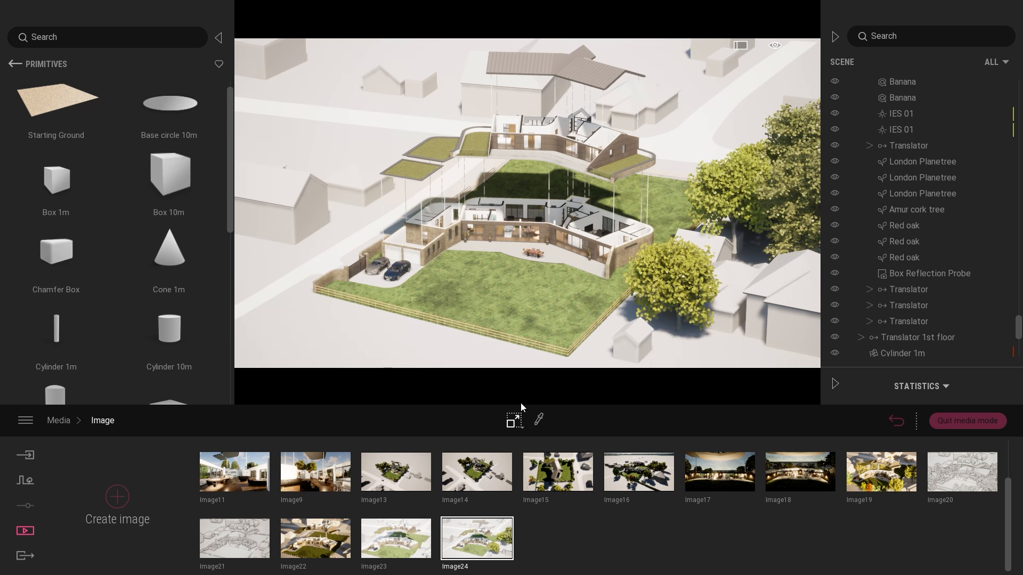
pyautogui.click(695, 267)
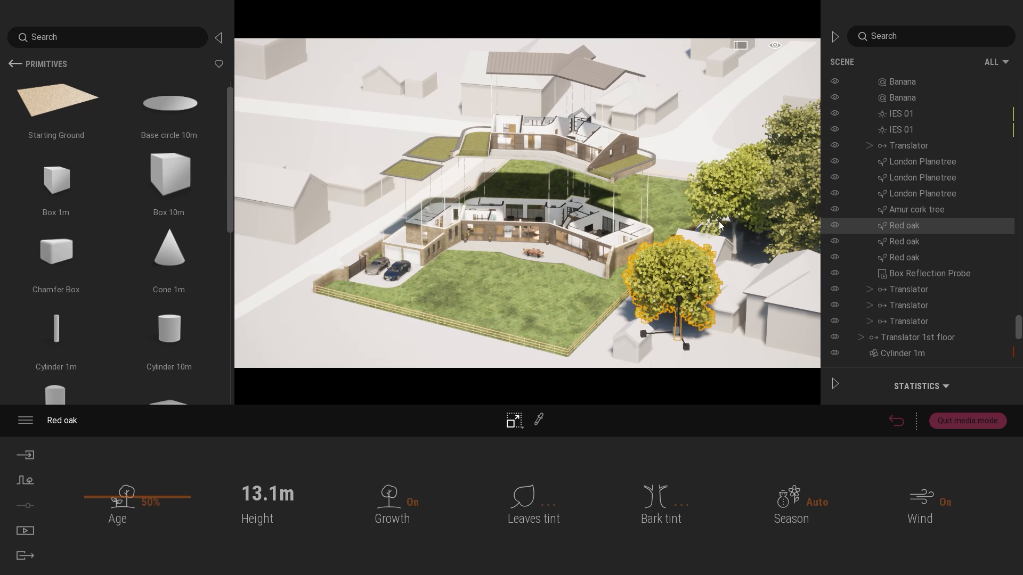
pyautogui.keyDown('ctrl'); pyautogui.click(752, 189); pyautogui.keyUp('ctrl')
pyautogui.keyDown('ctrl'); pyautogui.click(785, 180); pyautogui.keyUp('ctrl')
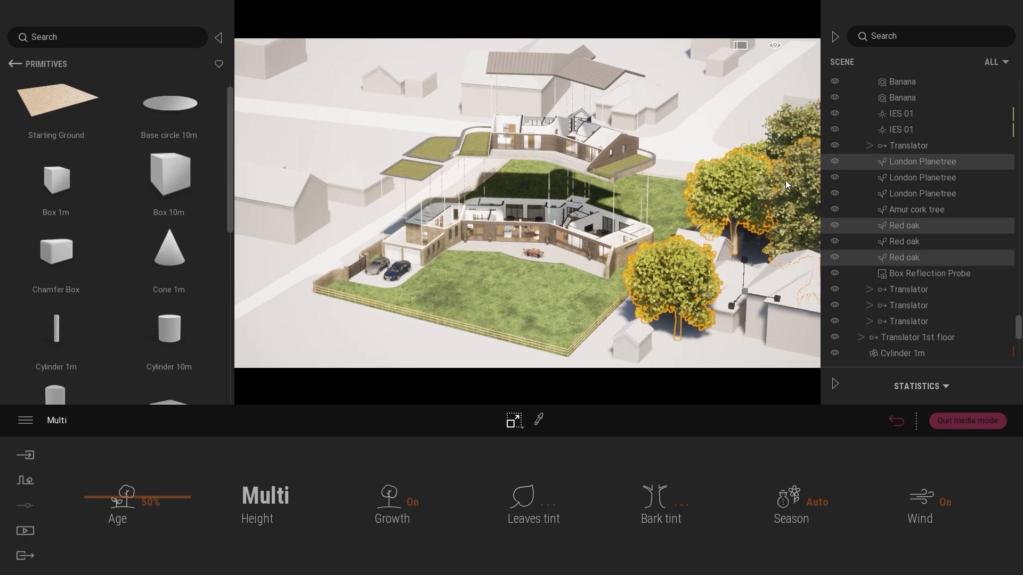
pyautogui.click(756, 146)
# Hide the three London Planetrees, the Amur cork tree and the three Red oaks, refresh Image24 to save this, and clear the selection.
pyautogui.click(679, 260)
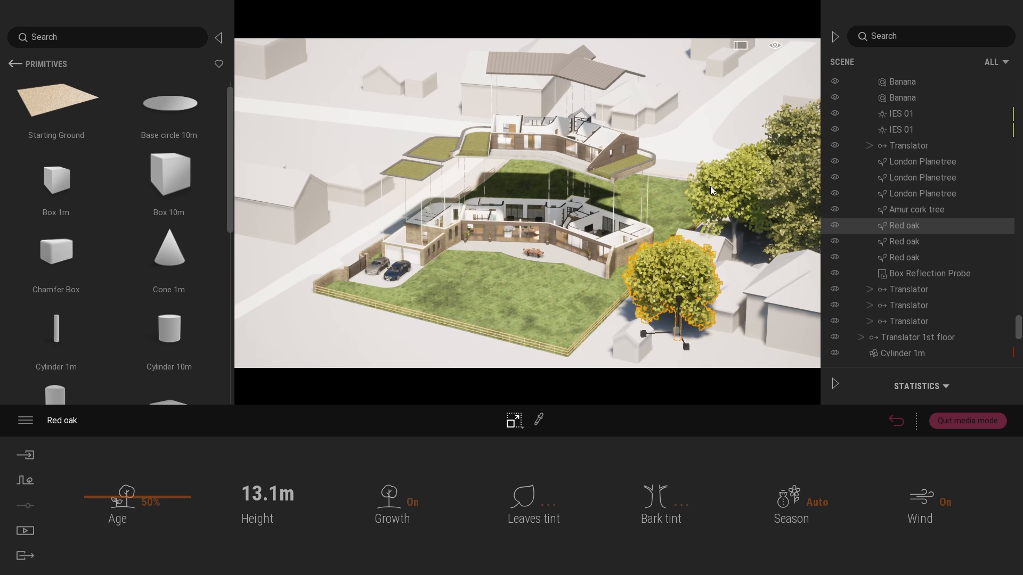
pyautogui.keyDown('ctrl'); pyautogui.click(711, 187); pyautogui.keyUp('ctrl')
pyautogui.keyDown('ctrl'); pyautogui.click(787, 177); pyautogui.keyUp('ctrl')
pyautogui.click(897, 422)
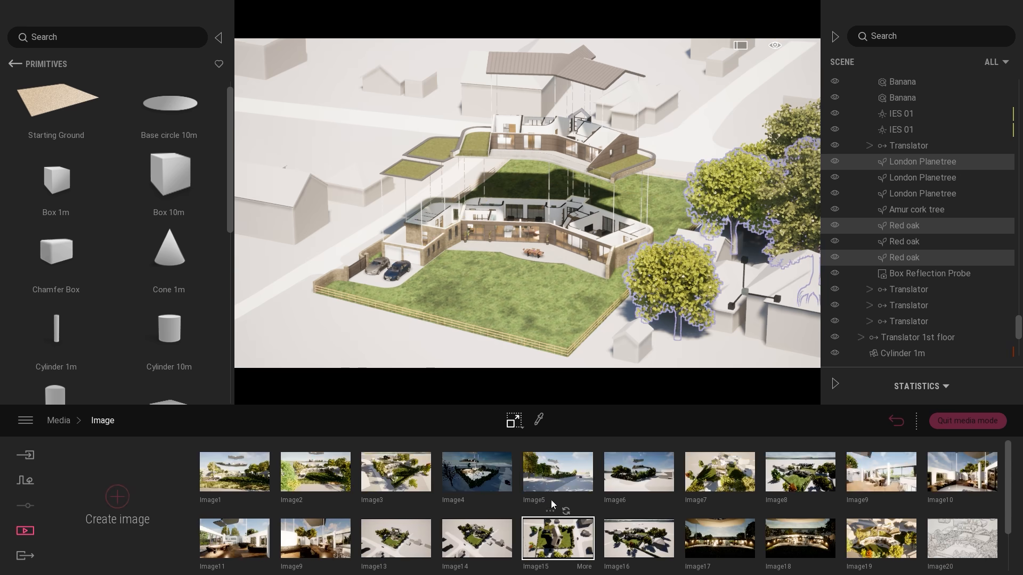
pyautogui.keyDown('ctrl'); pyautogui.click(905, 178); pyautogui.keyUp('ctrl')
pyautogui.keyDown('ctrl'); pyautogui.click(906, 193); pyautogui.keyUp('ctrl')
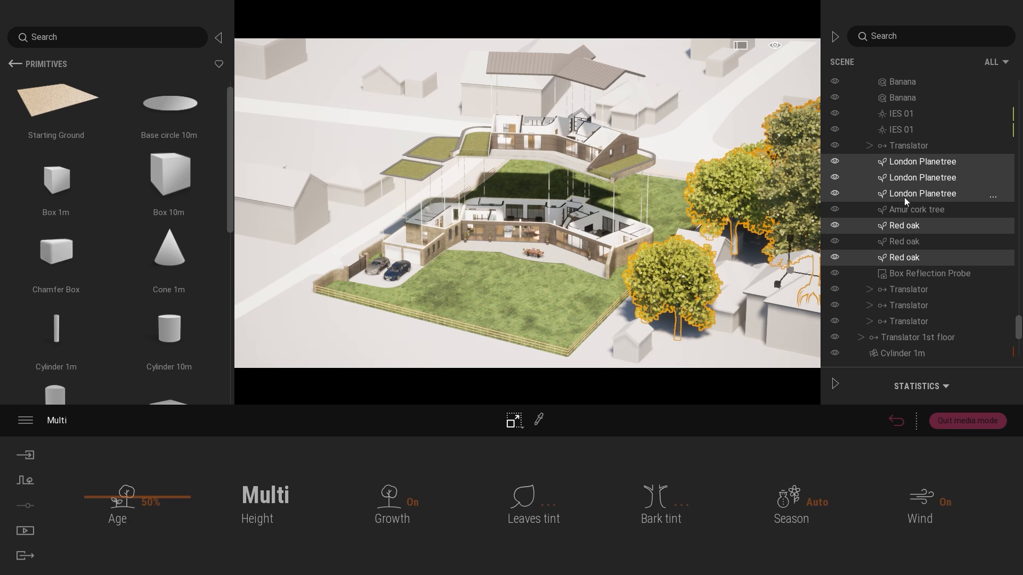
pyautogui.keyDown('ctrl'); pyautogui.click(905, 210); pyautogui.keyUp('ctrl')
pyautogui.keyDown('ctrl'); pyautogui.click(889, 242); pyautogui.keyUp('ctrl')
pyautogui.click(897, 421)
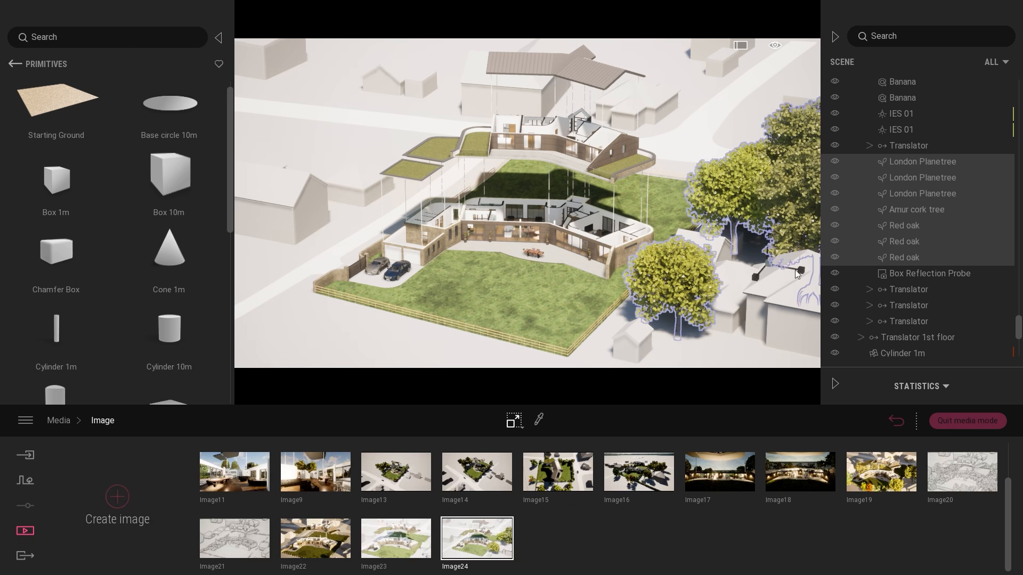
pyautogui.click(834, 258)
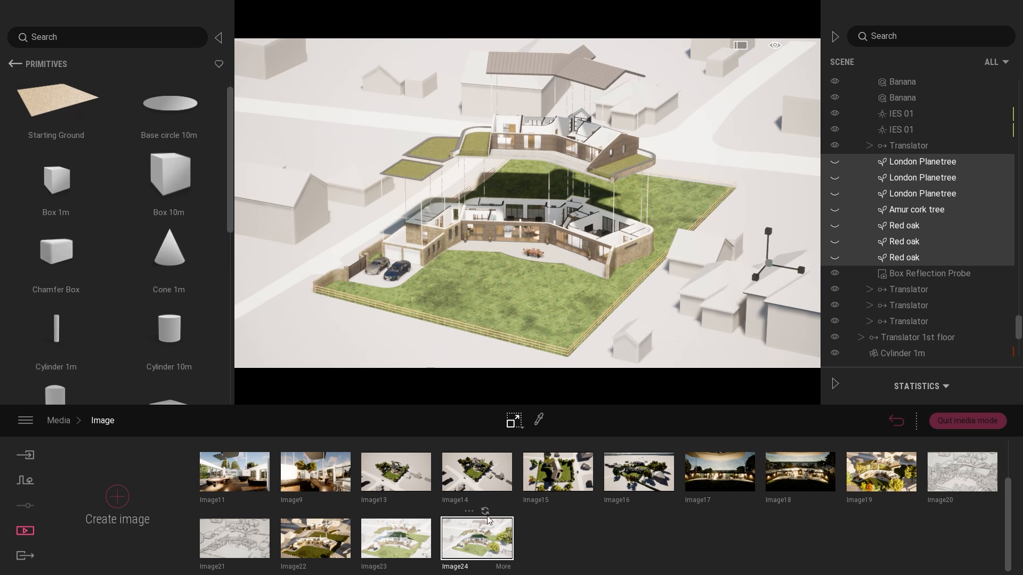
pyautogui.click(626, 277)
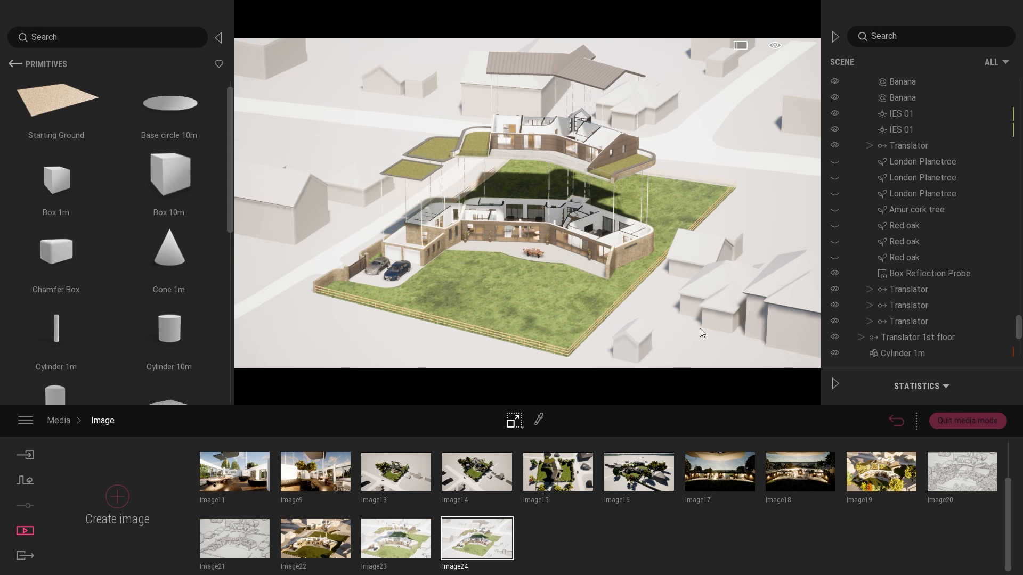
# Pick the scene's Soft concrete 01 material, create a new material, apply it to the ground around the house, and leave media mode.
pyautogui.click(539, 421)
pyautogui.click(511, 235)
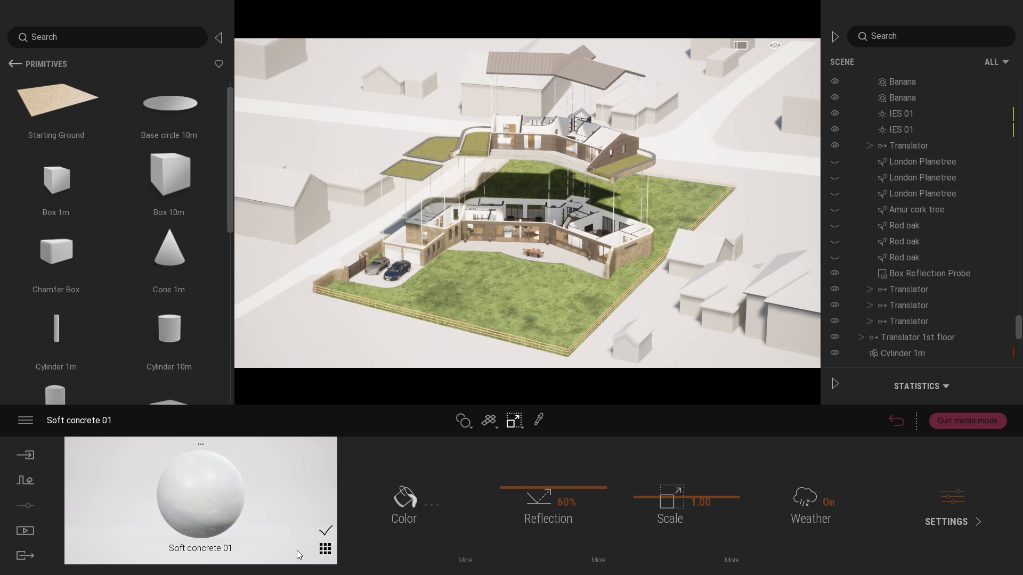
pyautogui.click(326, 550)
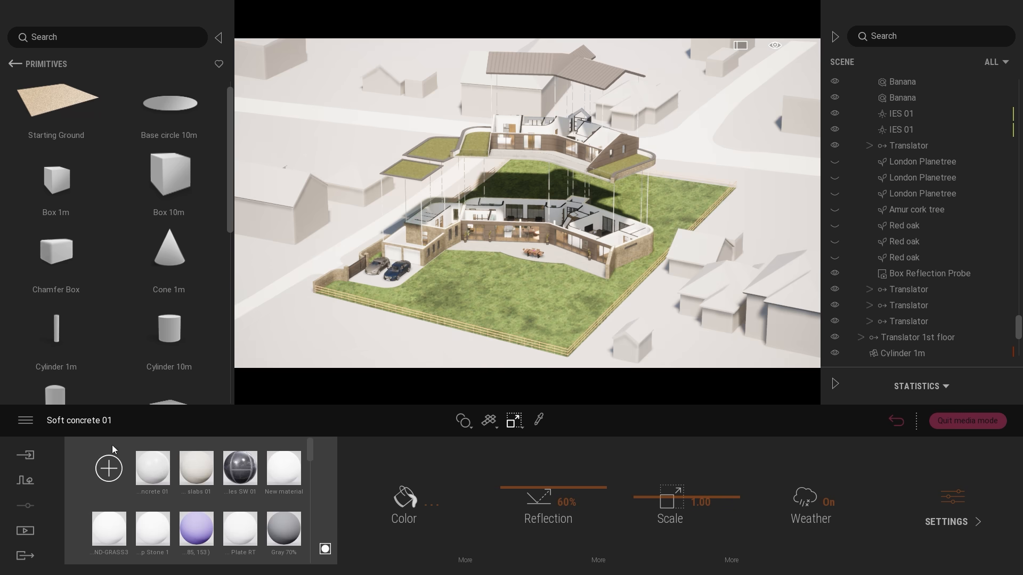
pyautogui.click(108, 473)
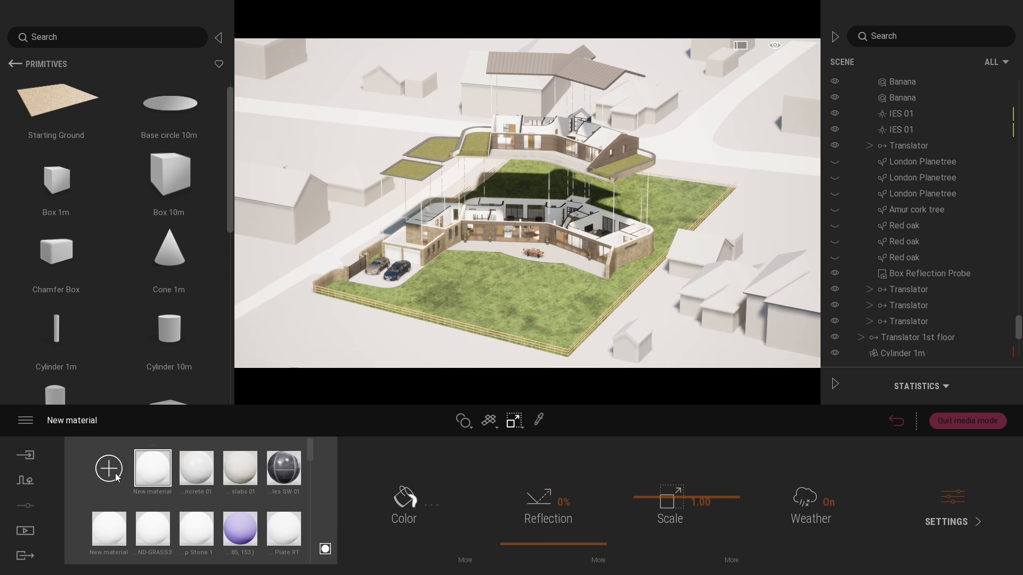
pyautogui.moveTo(151, 469); pyautogui.dragTo(274, 308)
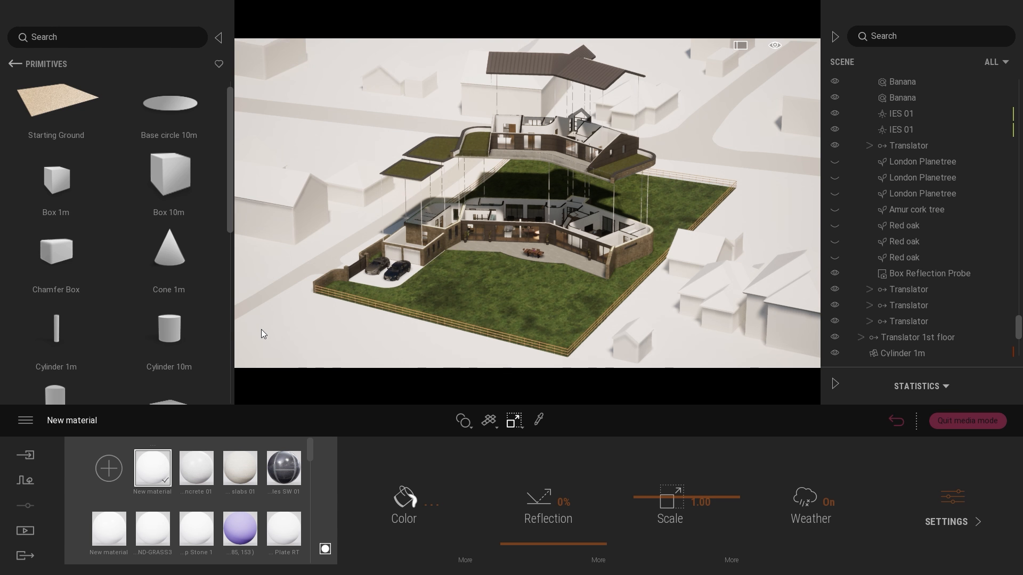
pyautogui.click(998, 426)
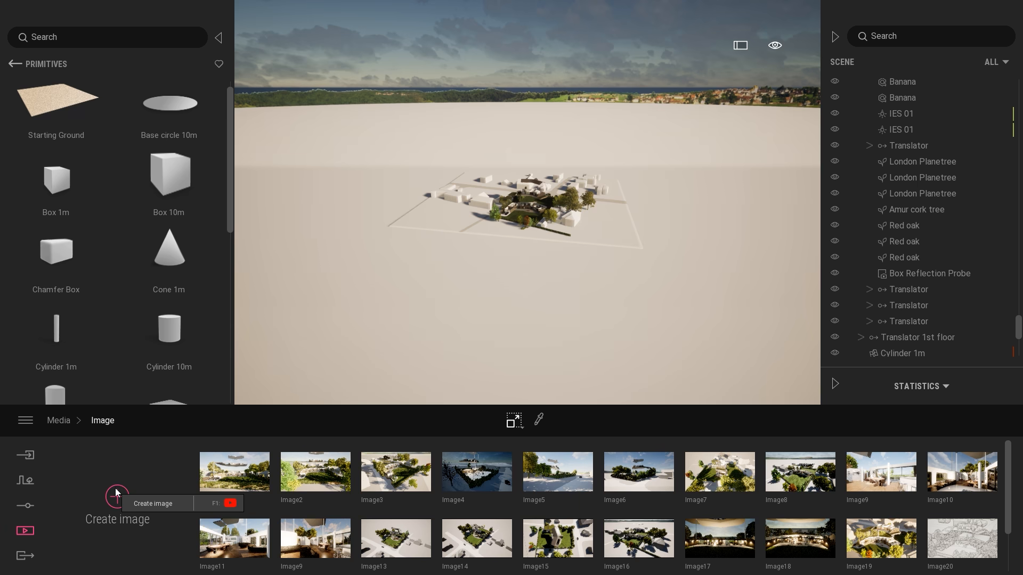
# Create a new image of the site and set its camera FOV to 18, framing the exploded house closely.
pyautogui.click(117, 494)
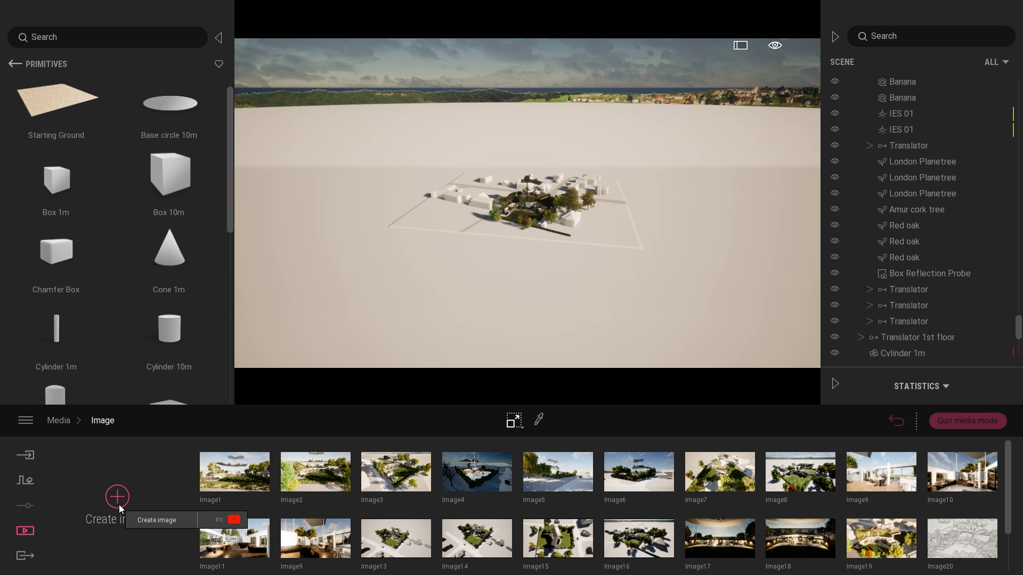
pyautogui.moveTo(589, 566)
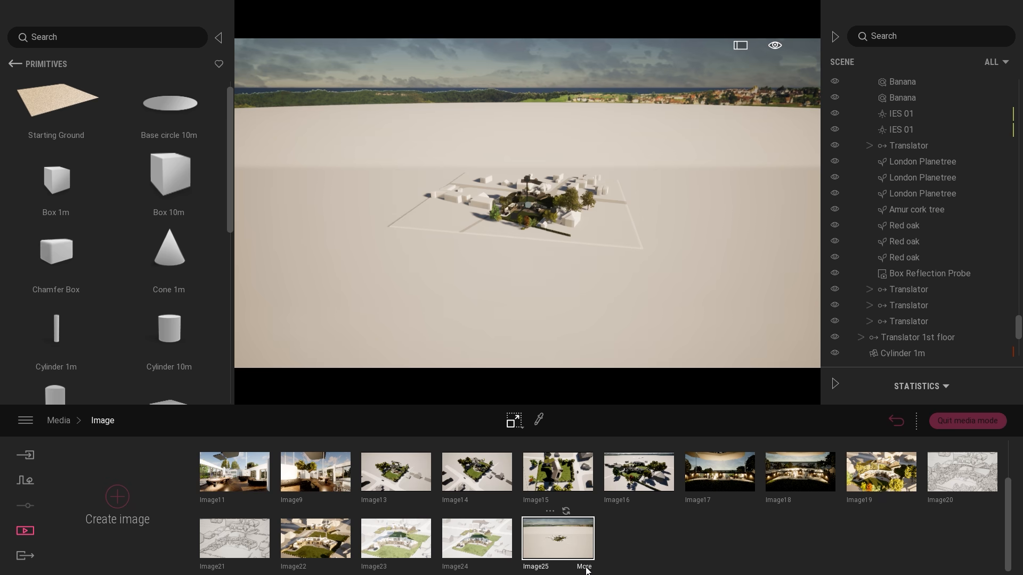
pyautogui.click(585, 567)
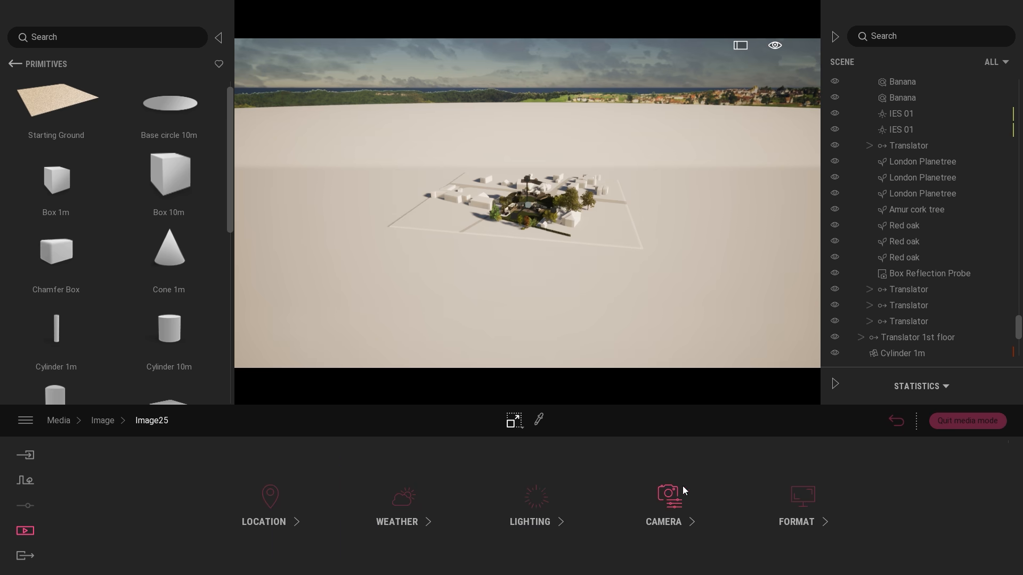
pyautogui.click(664, 492)
pyautogui.click(123, 519)
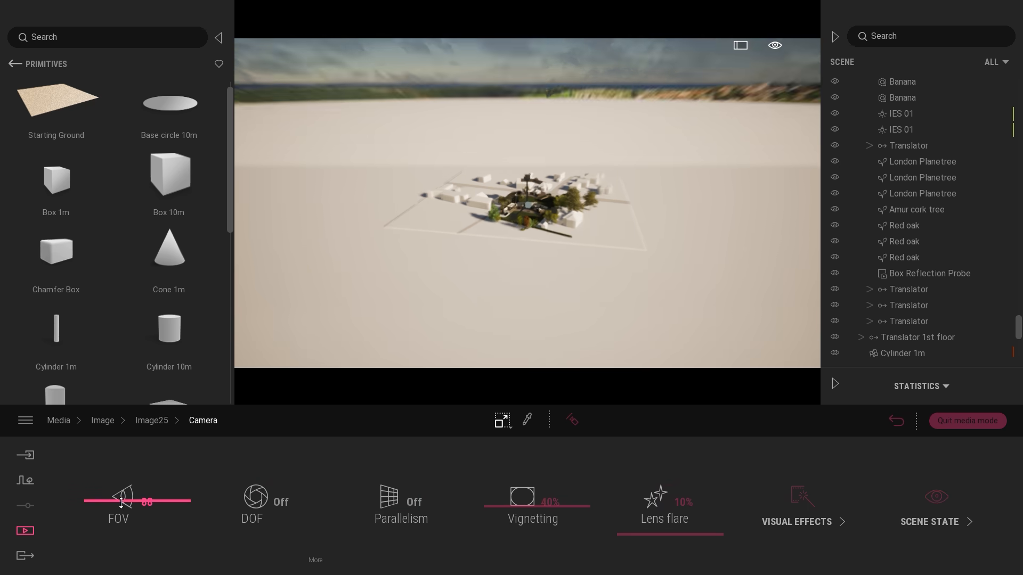
pyautogui.moveTo(123, 522); pyautogui.dragTo(123, 552)
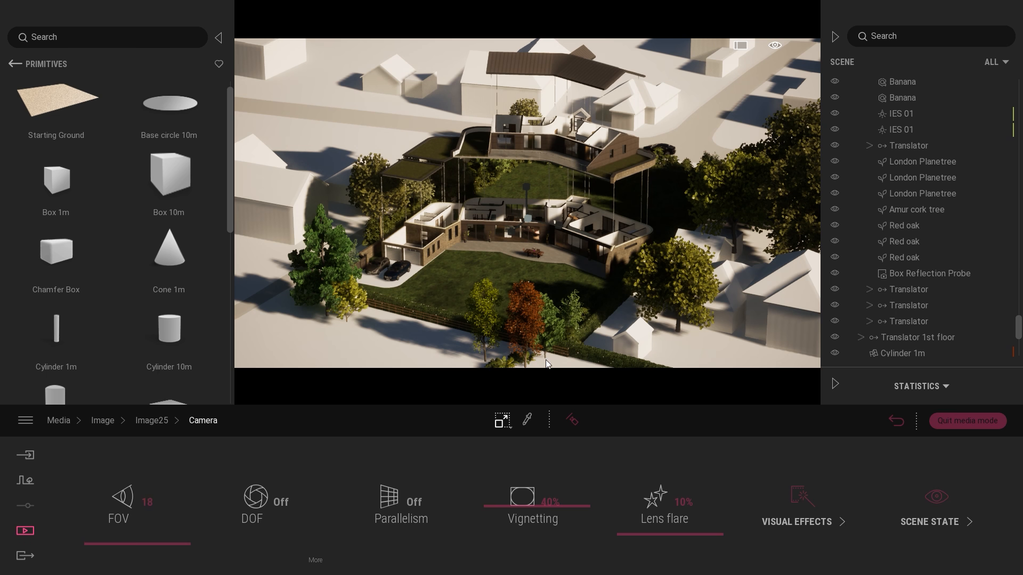
# Try a shorter shadow distance in Image25's lighting and set it to 520m.
pyautogui.click(158, 424)
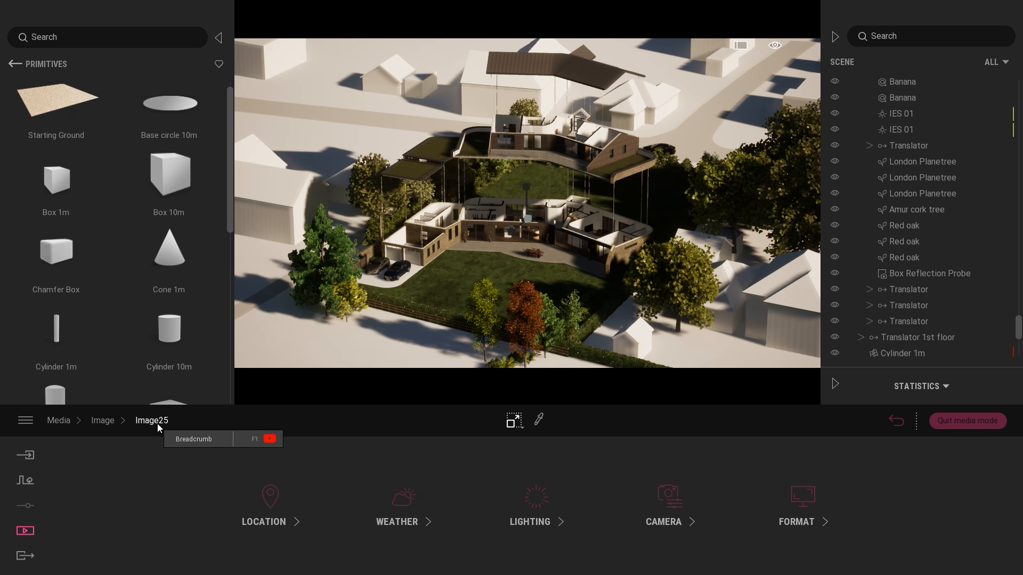
pyautogui.click(538, 506)
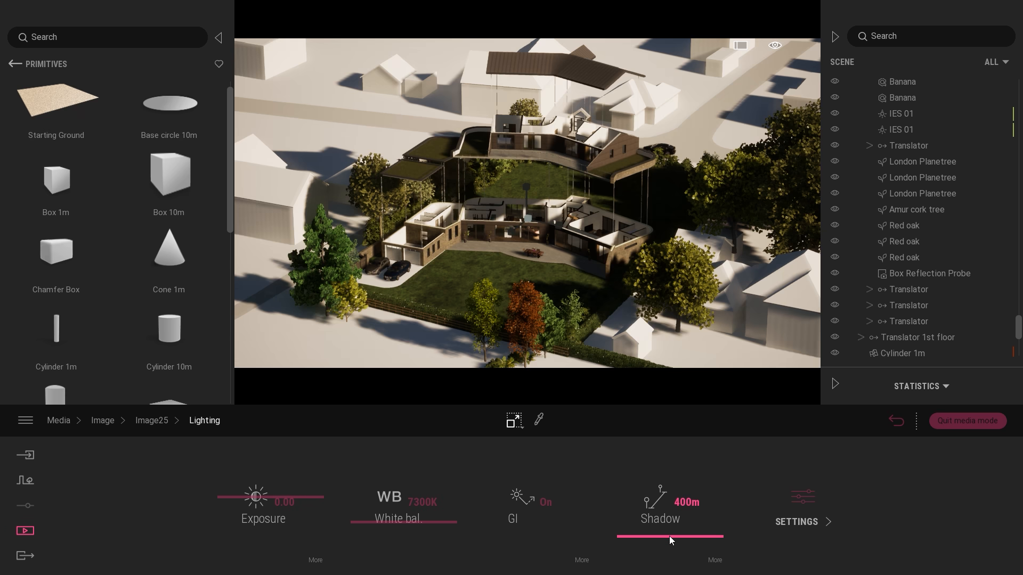
pyautogui.moveTo(669, 535); pyautogui.dragTo(675, 541)
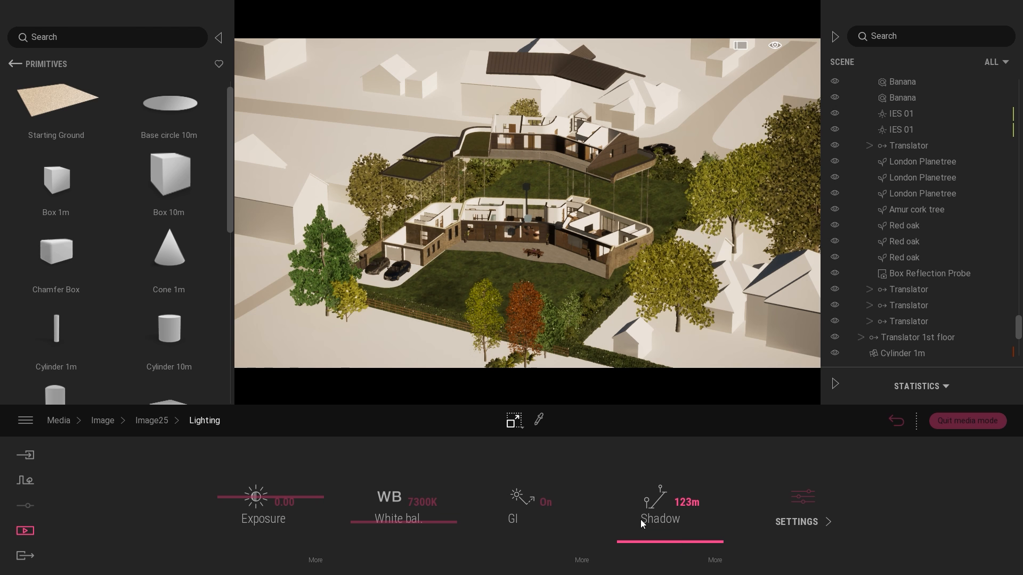
pyautogui.click(652, 536)
pyautogui.moveTo(650, 535); pyautogui.dragTo(650, 533)
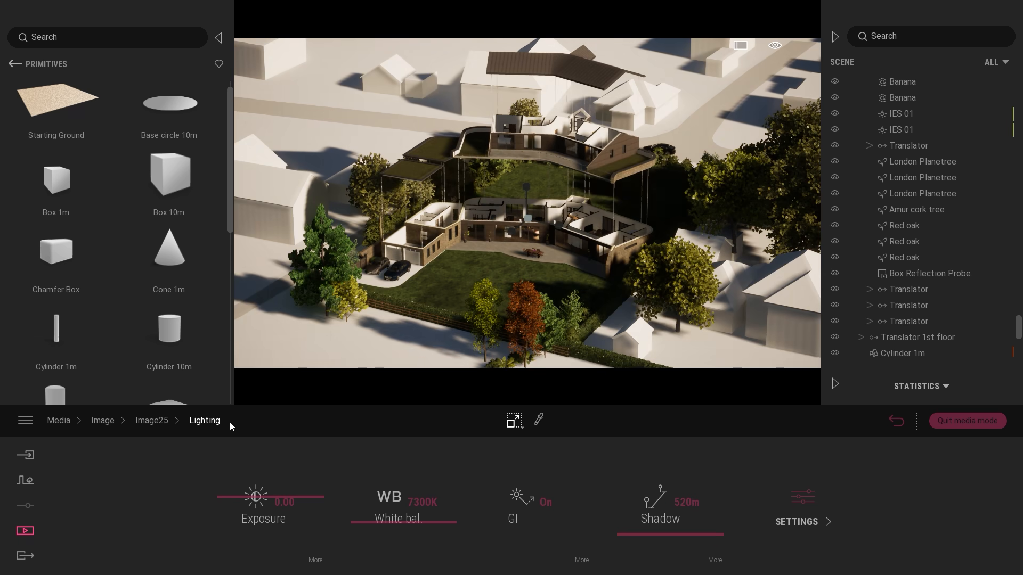
# Set Image25's ambient light to 2.00 and its white balance to 8920K, and return to the image list.
pyautogui.click(804, 483)
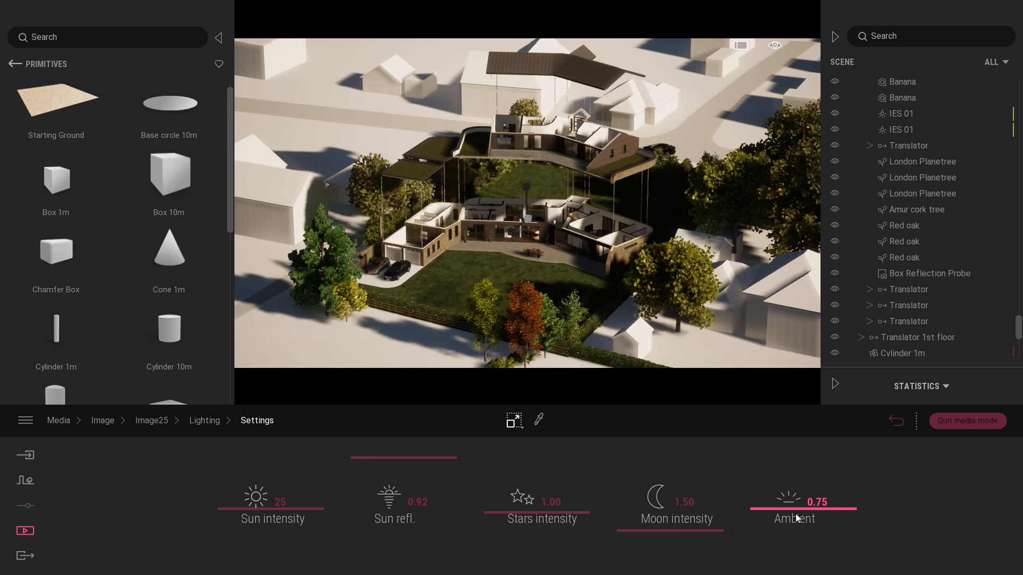
pyautogui.moveTo(791, 511); pyautogui.dragTo(783, 436)
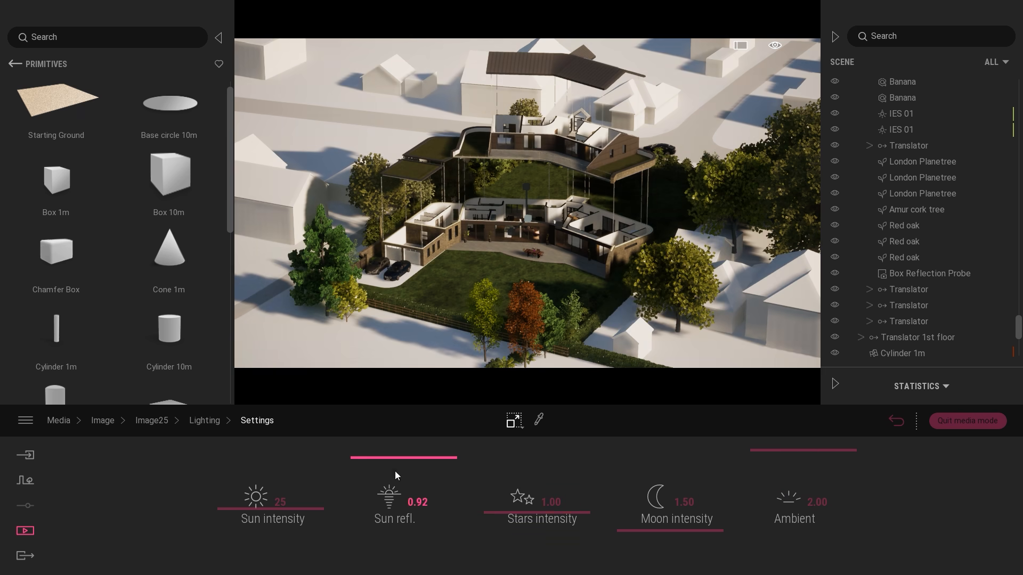
pyautogui.click(203, 420)
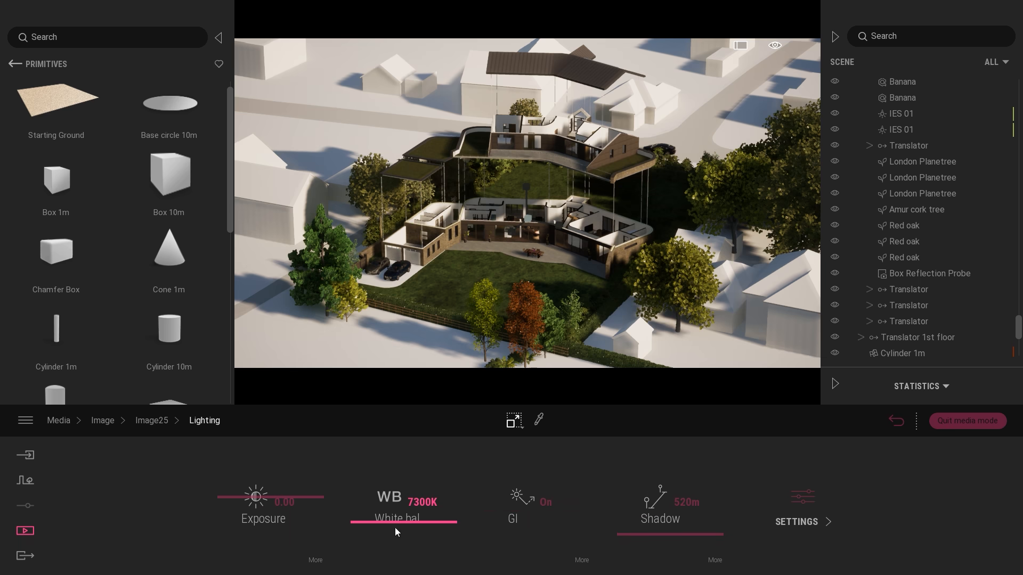
pyautogui.moveTo(399, 521); pyautogui.dragTo(399, 507)
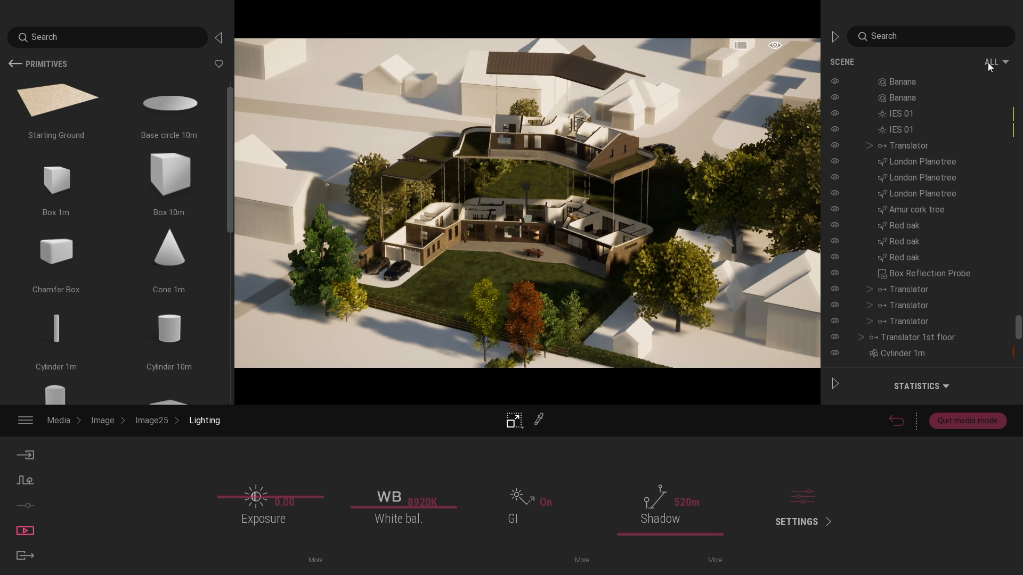
pyautogui.click(899, 422)
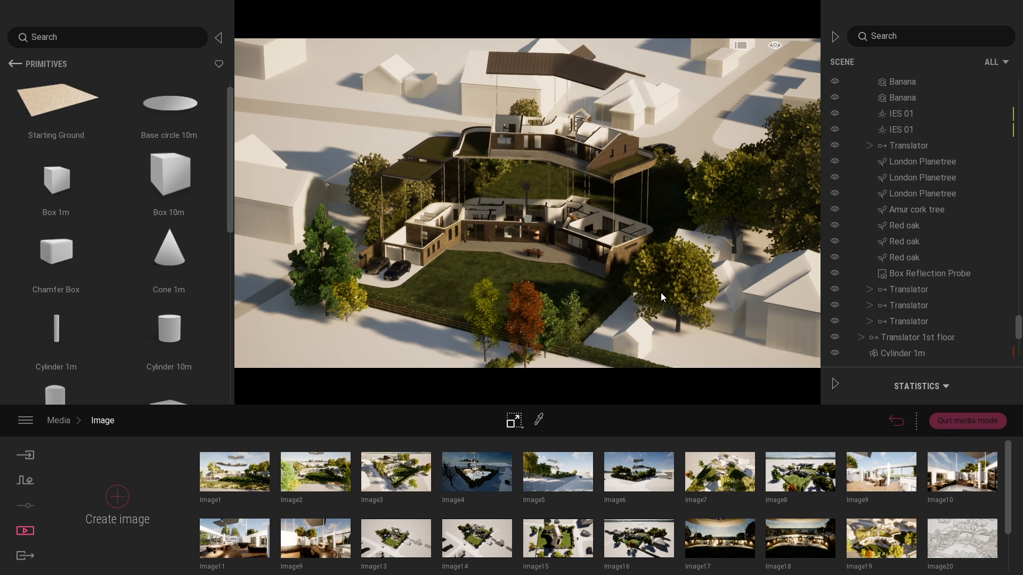
pyautogui.click(666, 266)
pyautogui.keyDown('ctrl'); pyautogui.click(717, 192); pyautogui.keyUp('ctrl')
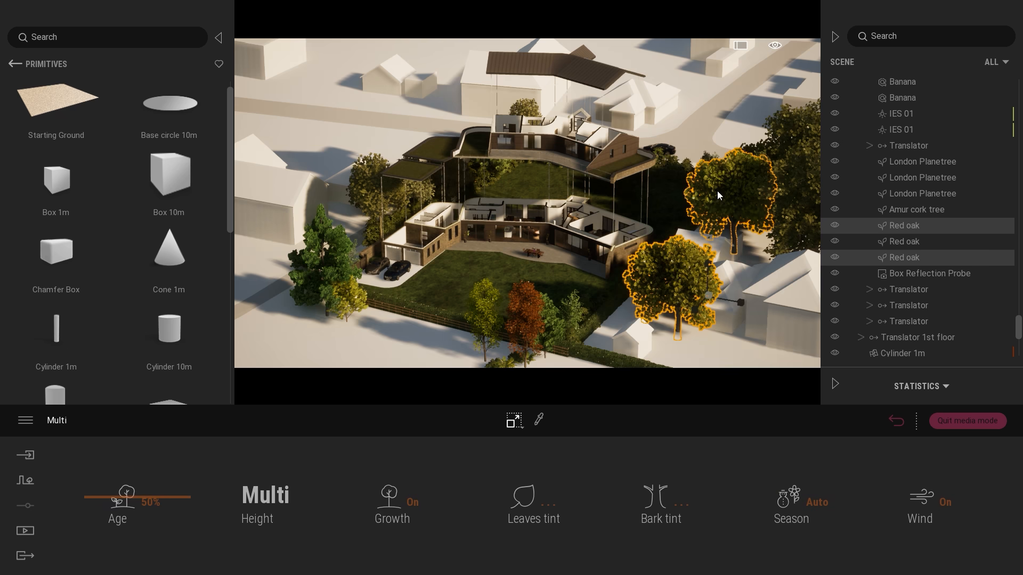
pyautogui.keyDown('ctrl'); pyautogui.click(786, 192); pyautogui.keyUp('ctrl')
pyautogui.press('Escape')
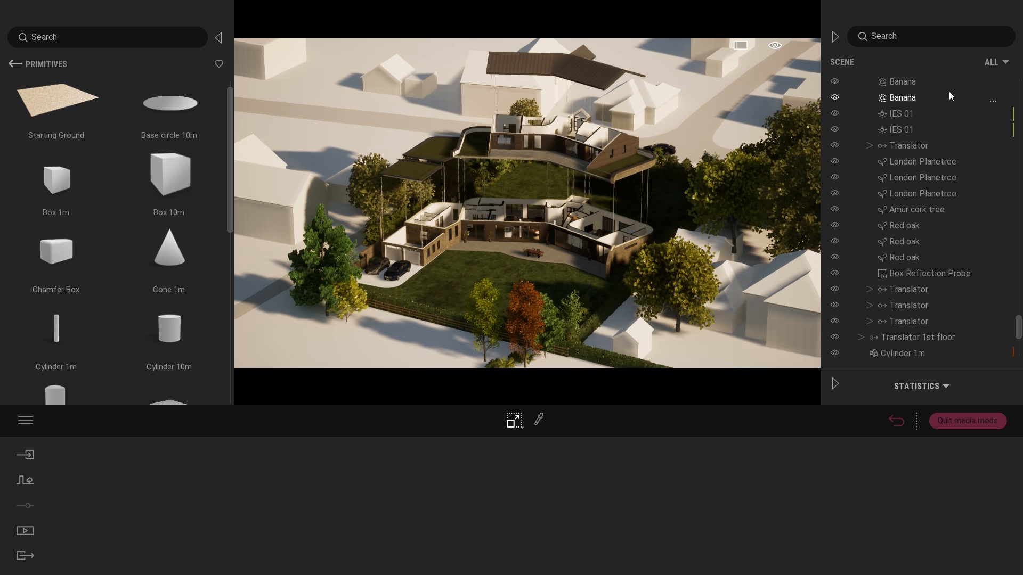
# Filter the scene graph to Vegetation, hide every listed plant from first to last, refresh Image25 to save this, and clear the selection.
pyautogui.click(1003, 65)
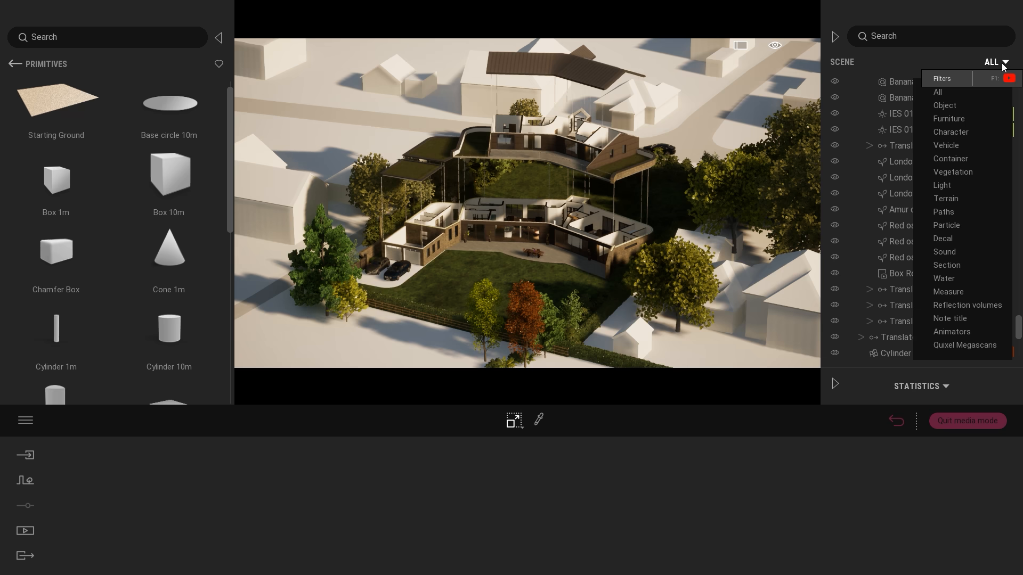
pyautogui.click(953, 171)
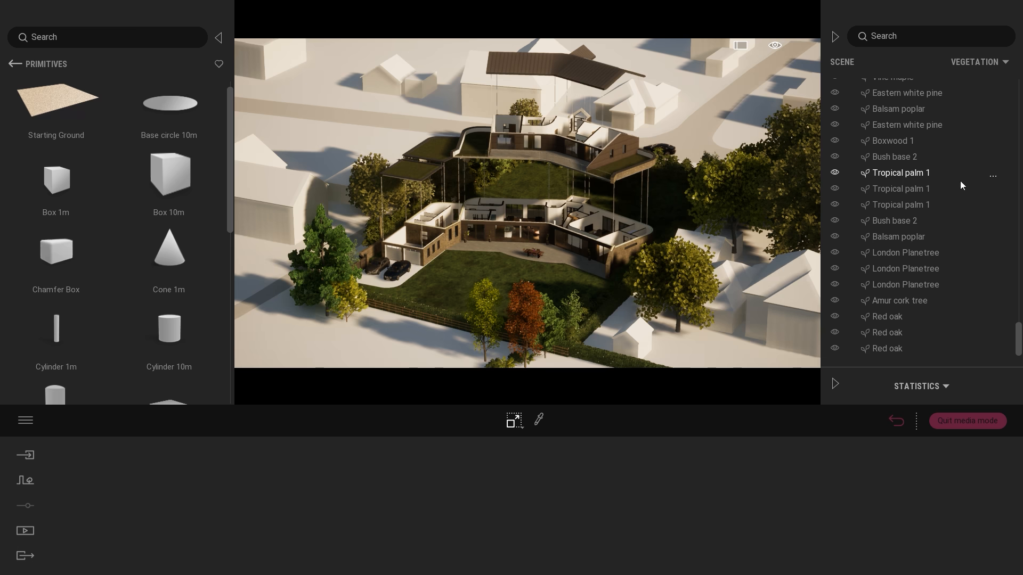
pyautogui.click(957, 348)
pyautogui.moveTo(1018, 342)
pyautogui.mouseDown()
pyautogui.moveTo(994, 137)
pyautogui.moveTo(1005, 52)
pyautogui.mouseUp()
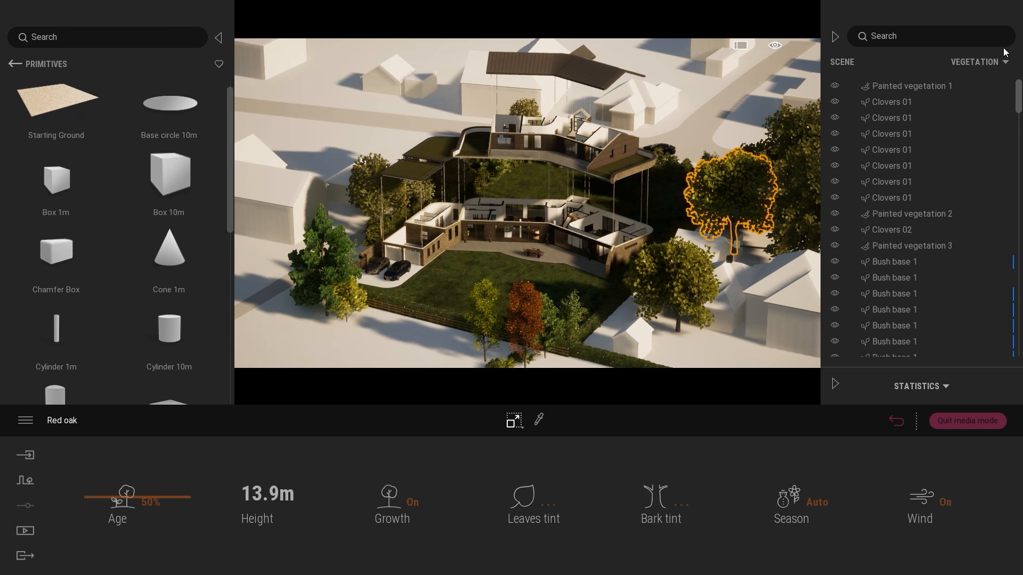
pyautogui.click(925, 82)
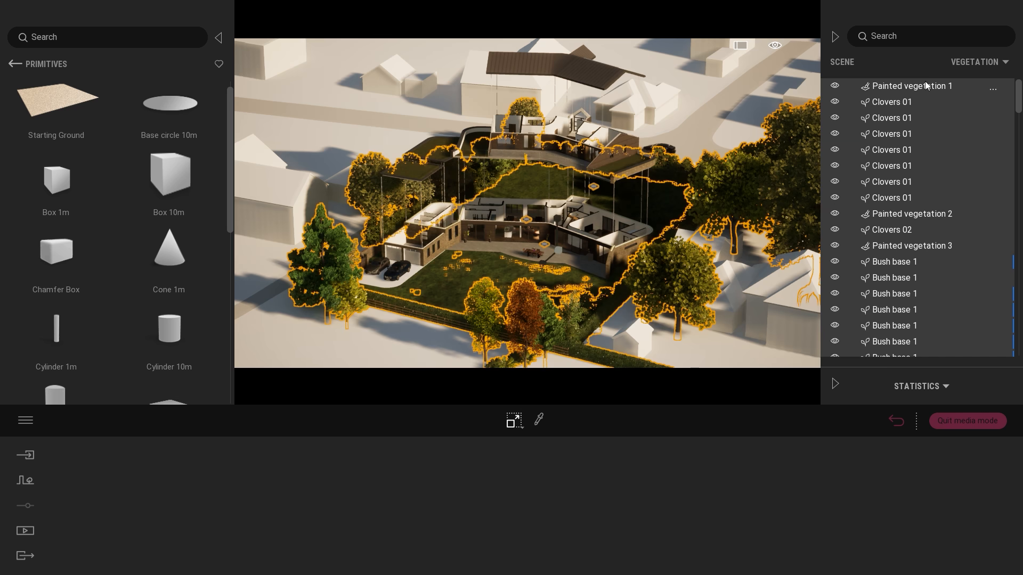
pyautogui.click(895, 421)
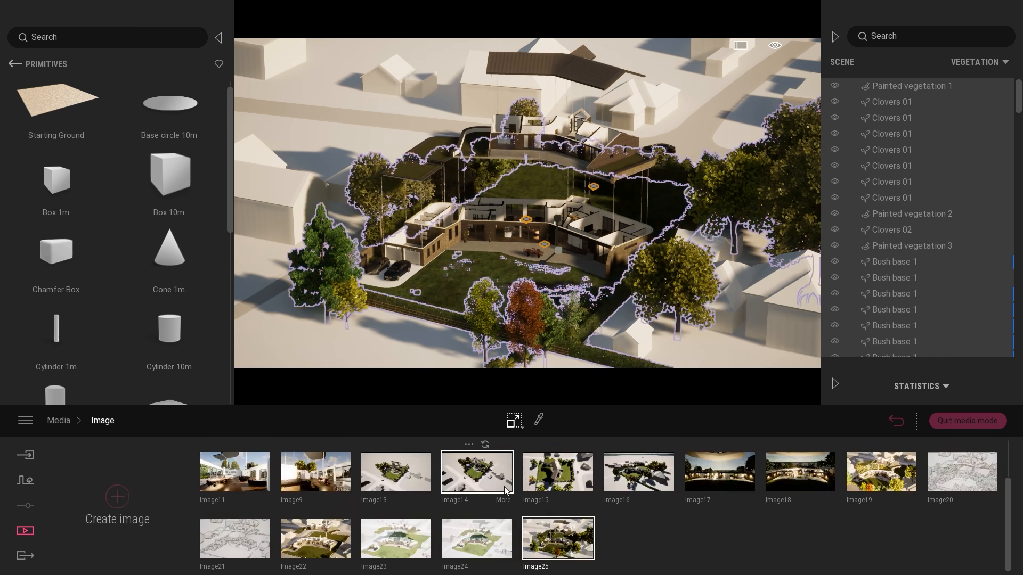
pyautogui.click(836, 245)
pyautogui.moveTo(566, 515)
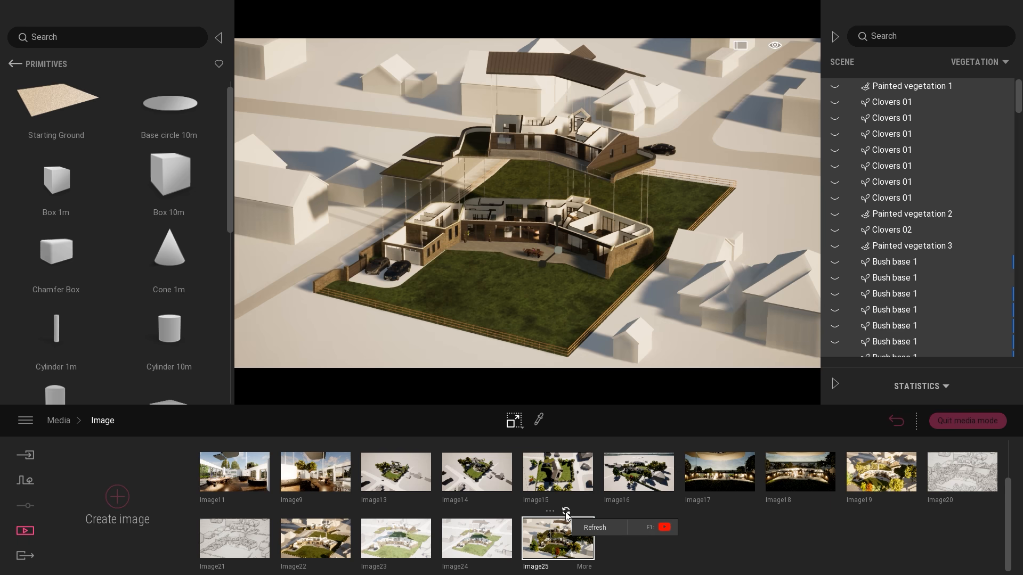
pyautogui.click(566, 512)
pyautogui.click(692, 291)
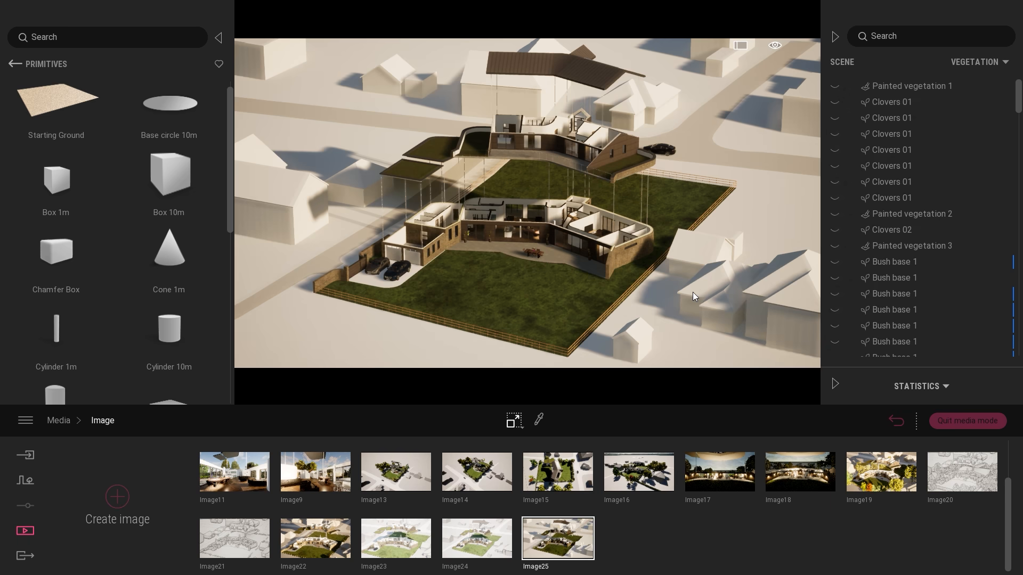